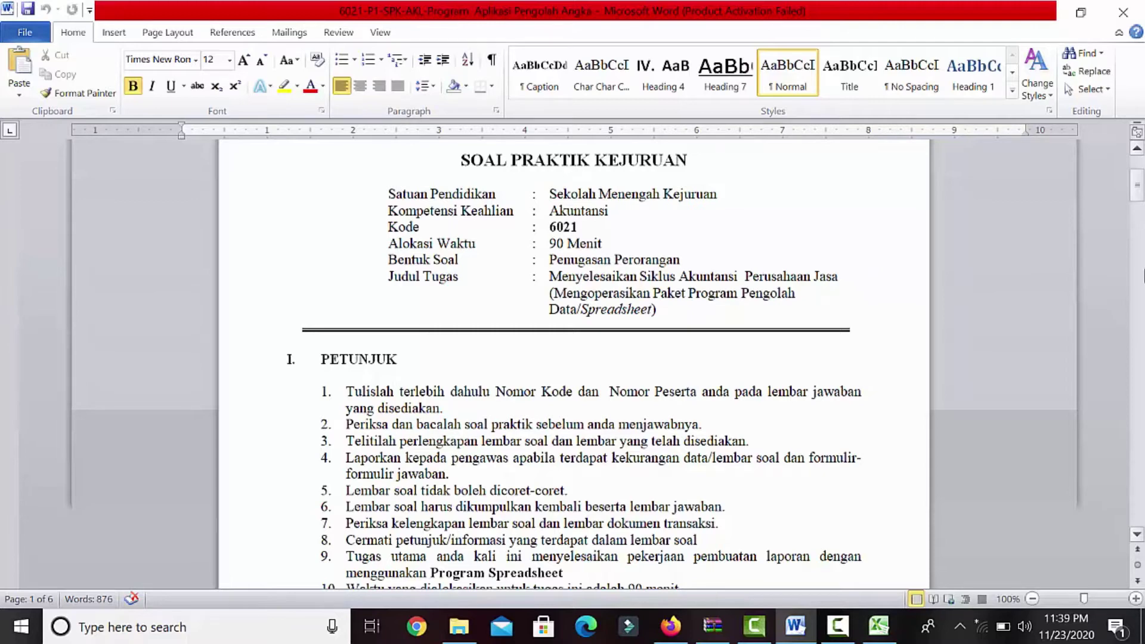
# Step: Read the PETUNJUK exam instructions and the DAFTAR BAHAN DAN ALAT table on the first page
pyautogui.moveTo(1139, 189); pyautogui.dragTo(1141, 214)
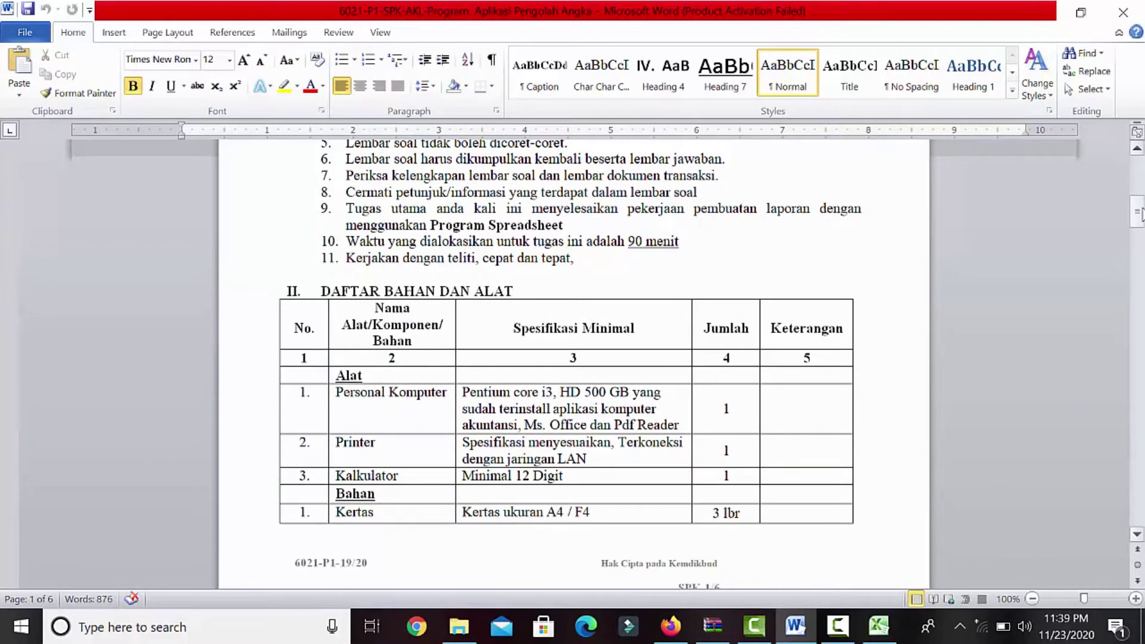
pyautogui.moveTo(1139, 213); pyautogui.dragTo(1140, 227)
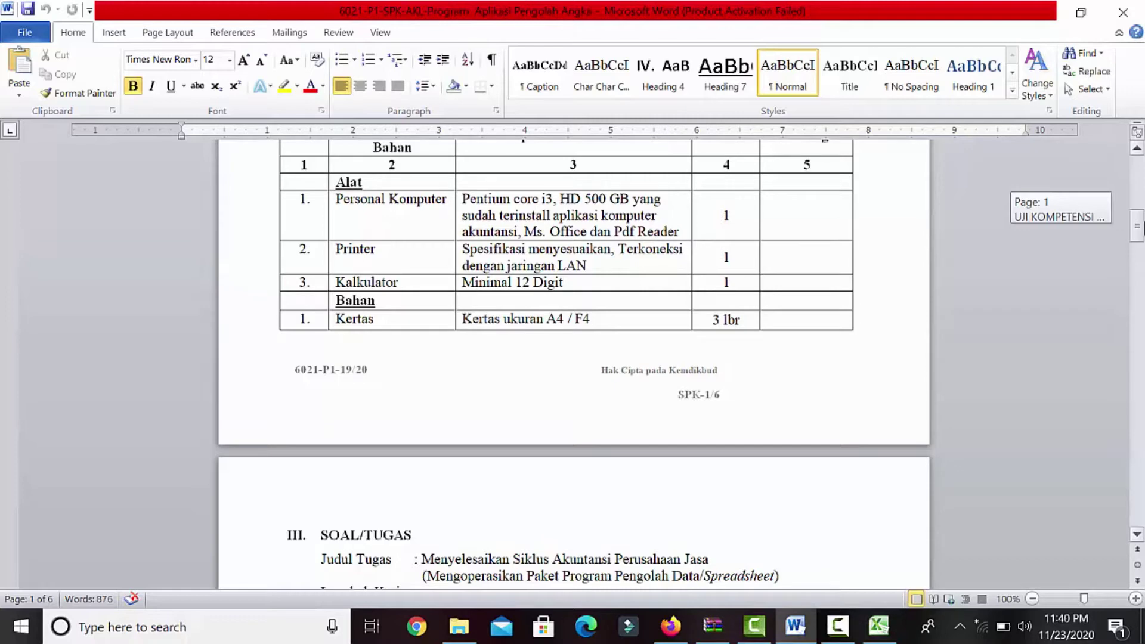
pyautogui.moveTo(1140, 226)
pyautogui.mouseDown()
pyautogui.moveTo(1139, 186)
pyautogui.moveTo(1139, 210)
pyautogui.mouseUp()
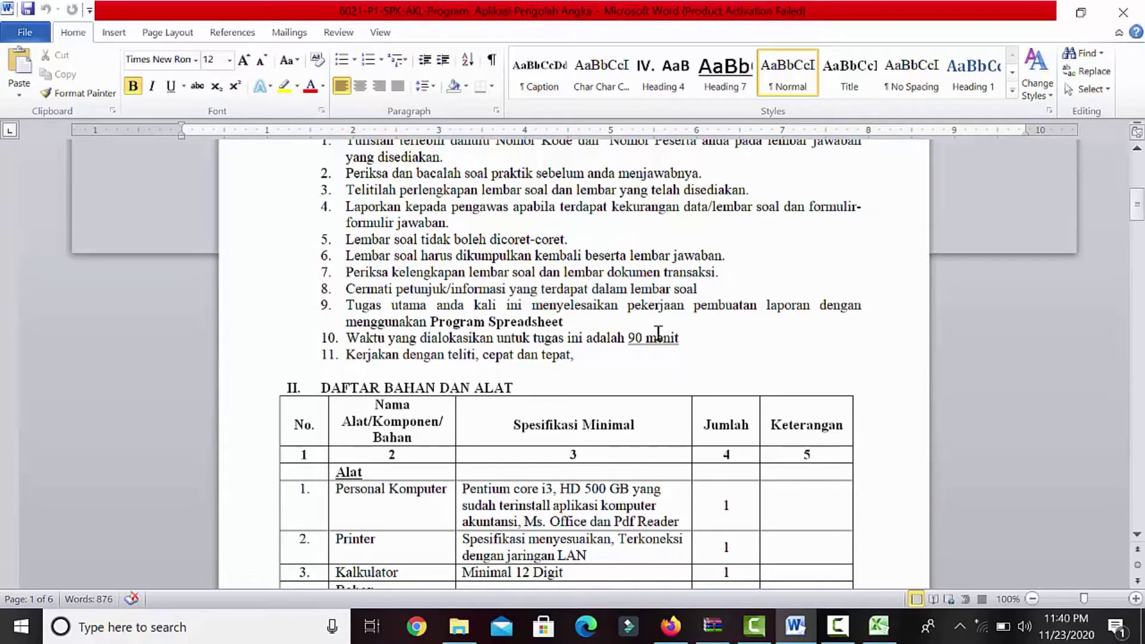
pyautogui.click(1137, 535)
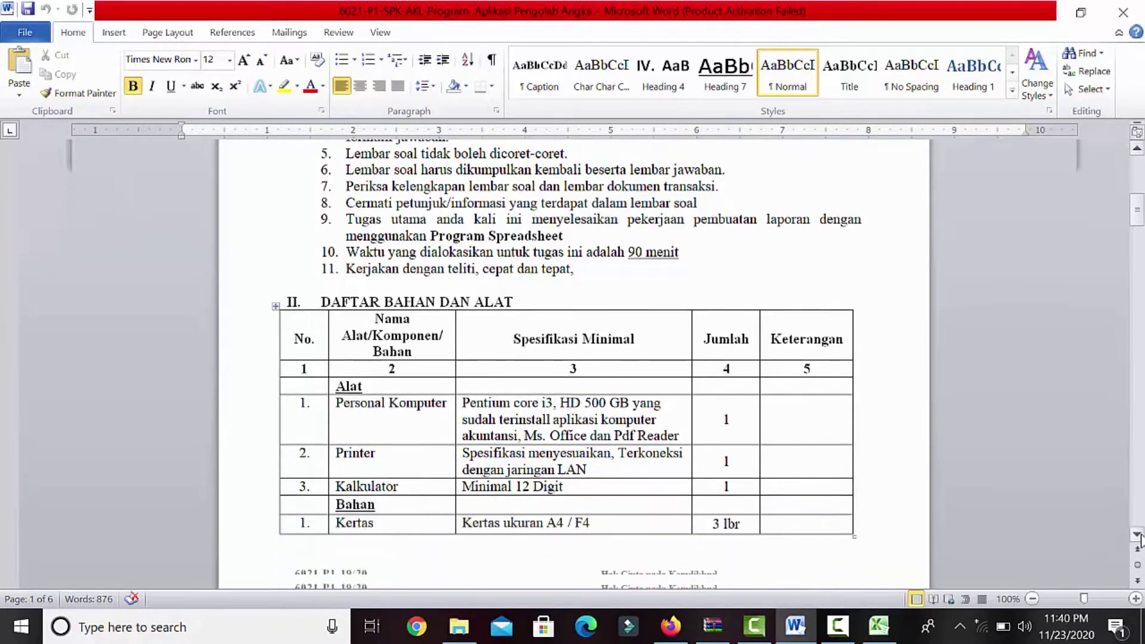
pyautogui.click(1136, 535)
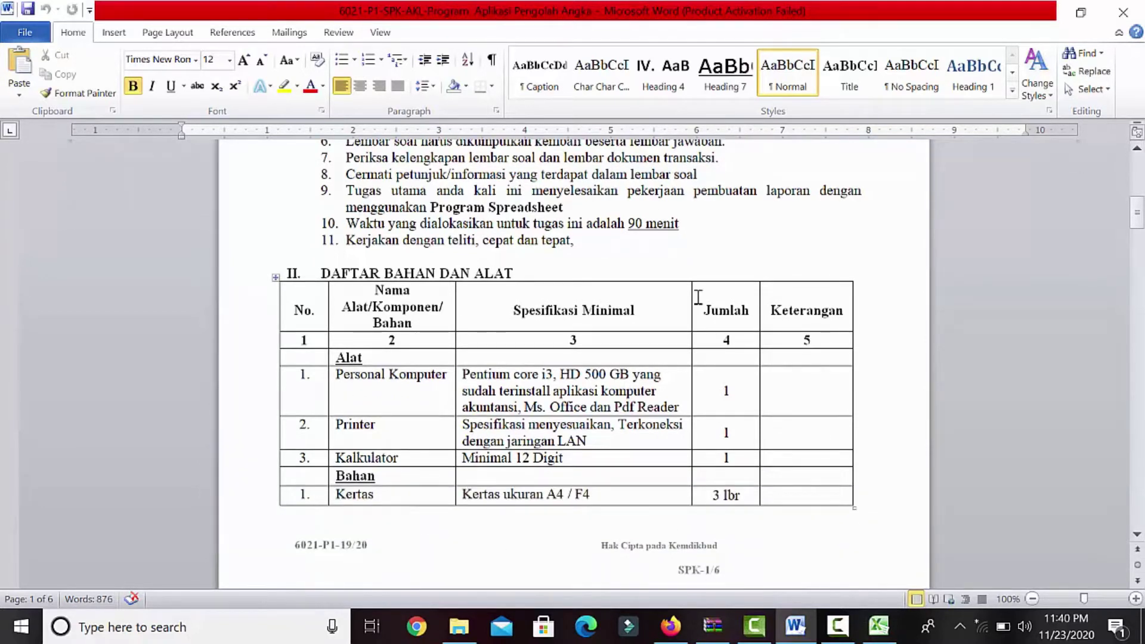
pyautogui.scroll(-6, 1139, 547)
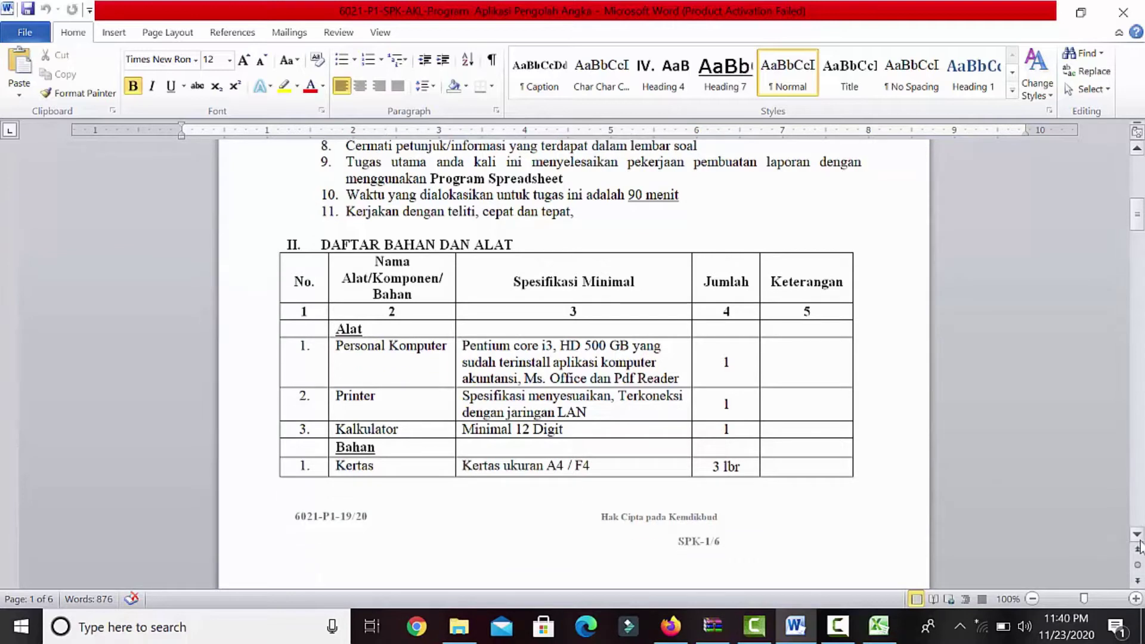
# Step: Examine the SOAL 1 hotel report with its Tabel Data and the SOAL 2 student registration table
pyautogui.scroll(-10, 1139, 547)
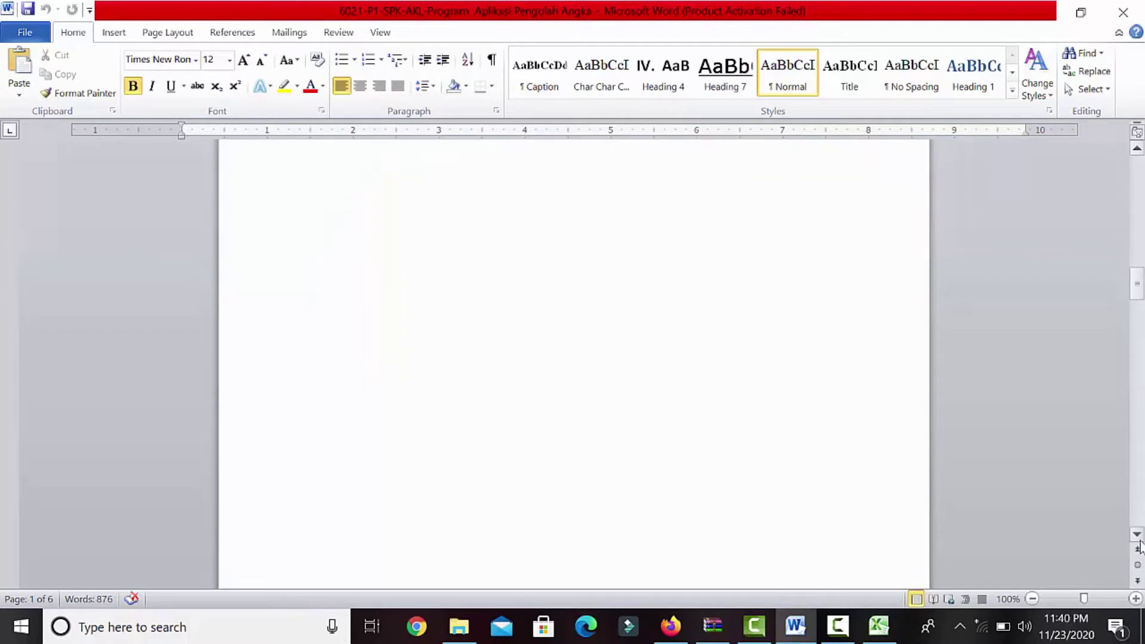
pyautogui.scroll(-10, 1139, 547)
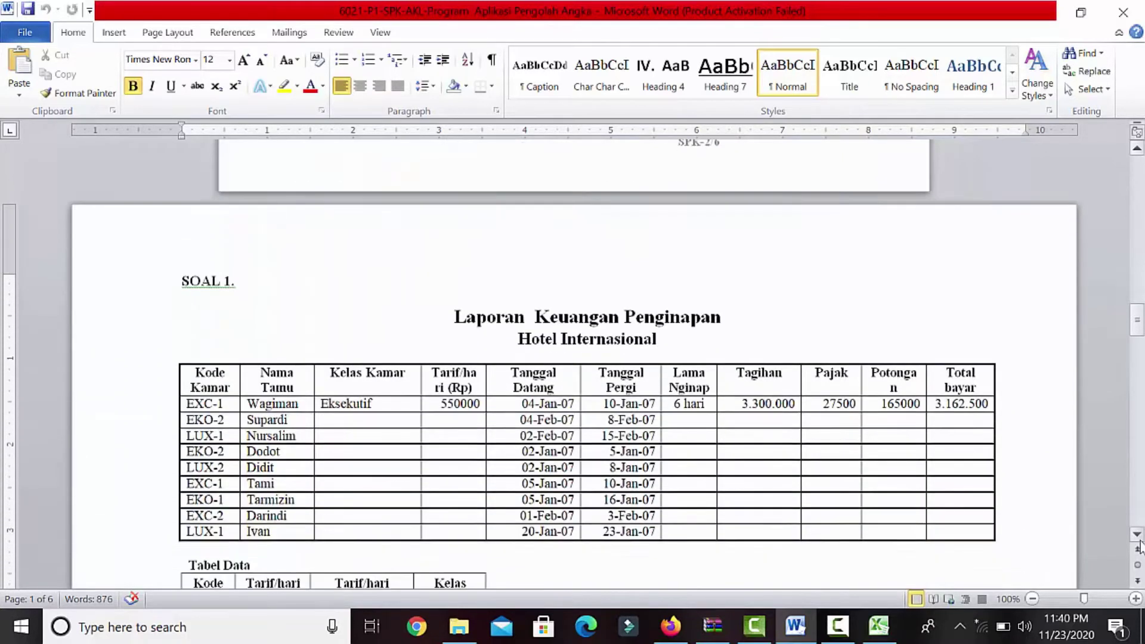
pyautogui.scroll(-5, 1139, 547)
pyautogui.moveTo(1137, 337); pyautogui.dragTo(1137, 319)
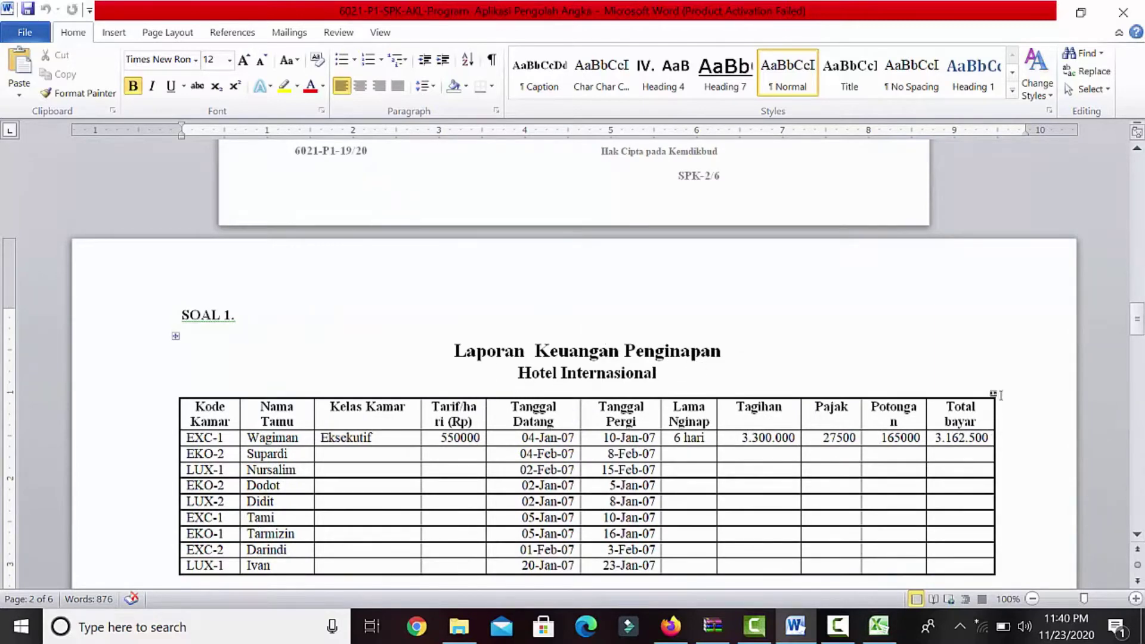
pyautogui.moveTo(1129, 332); pyautogui.dragTo(1129, 340)
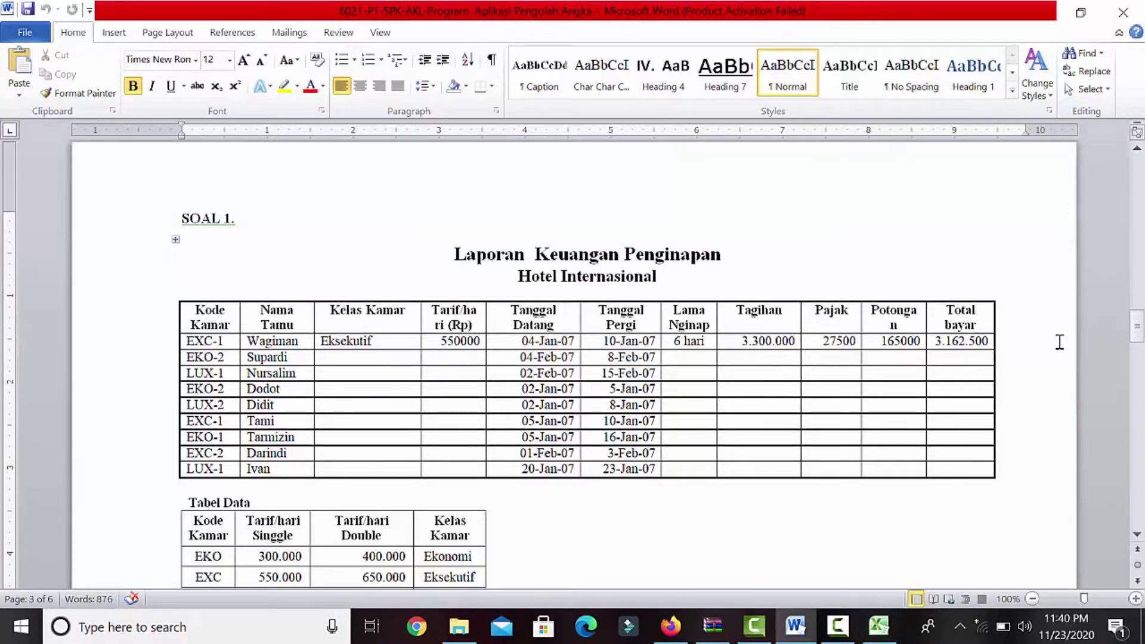
pyautogui.moveTo(1138, 327); pyautogui.dragTo(1133, 426)
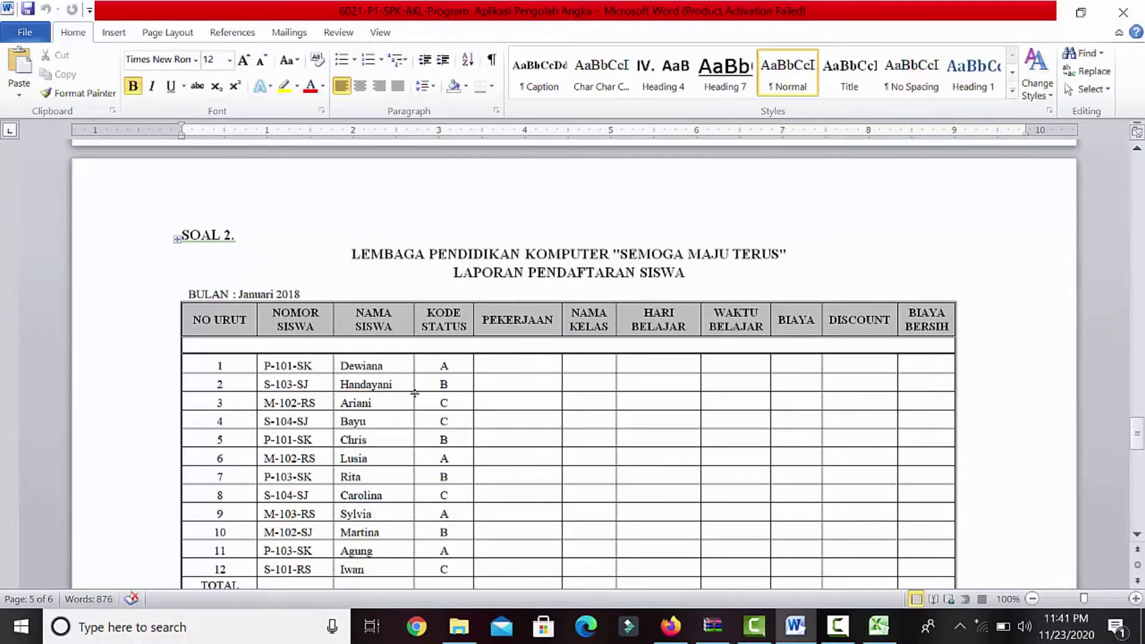
pyautogui.moveTo(1137, 440); pyautogui.dragTo(1139, 342)
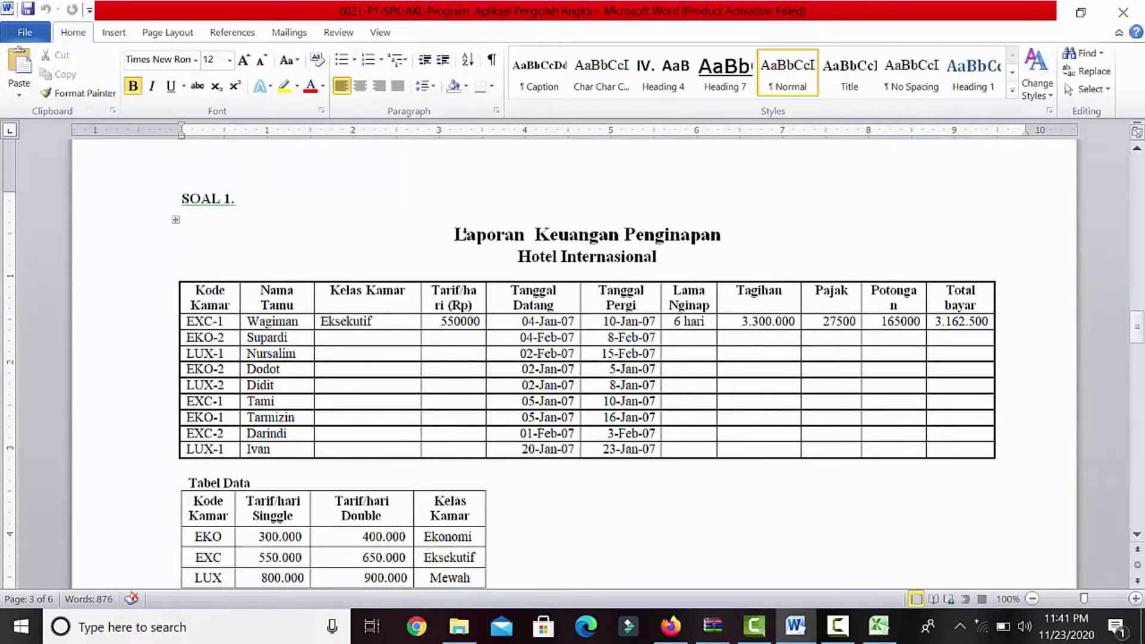
# Step: Select and copy the Laporan Keuangan Penginapan report together with the Tabel Data through its LUX row
pyautogui.moveTo(441, 235); pyautogui.dragTo(966, 433)
pyautogui.hotkey('shift', 'Down')
pyautogui.hotkey('shift', 'Down')
pyautogui.hotkey('shift', 'Down')
pyautogui.hotkey('shift', 'Down')
pyautogui.hotkey('shift', 'Down')
pyautogui.hotkey('shift', 'Down')
pyautogui.hotkey('shift', 'Down')
pyautogui.hotkey('shift', 'Down')
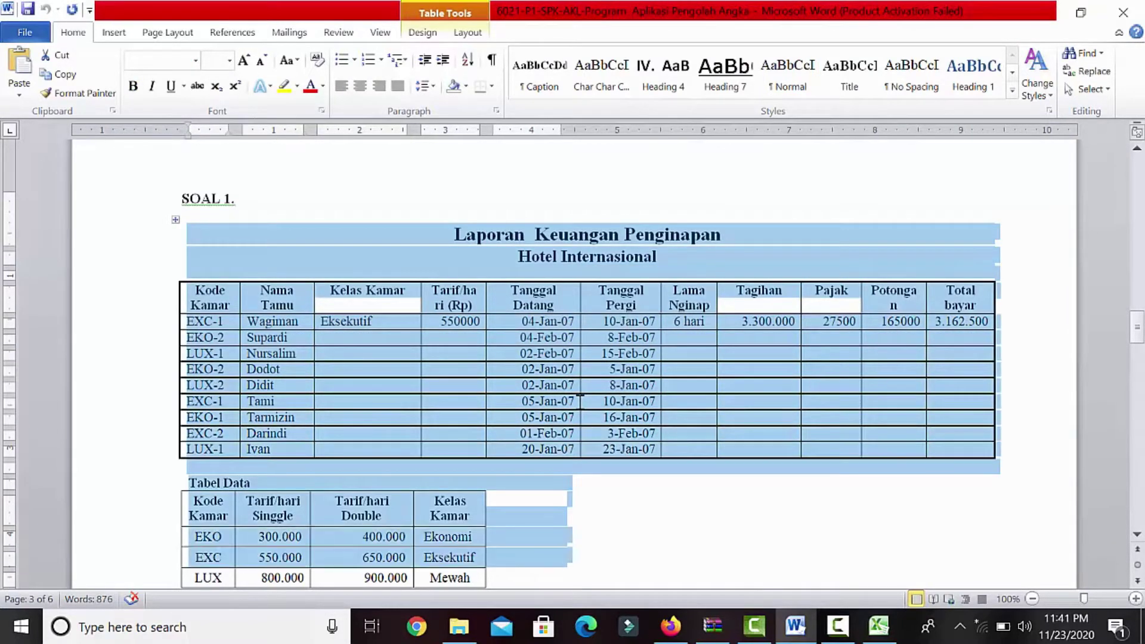
pyautogui.hotkey('shift', 'Up')
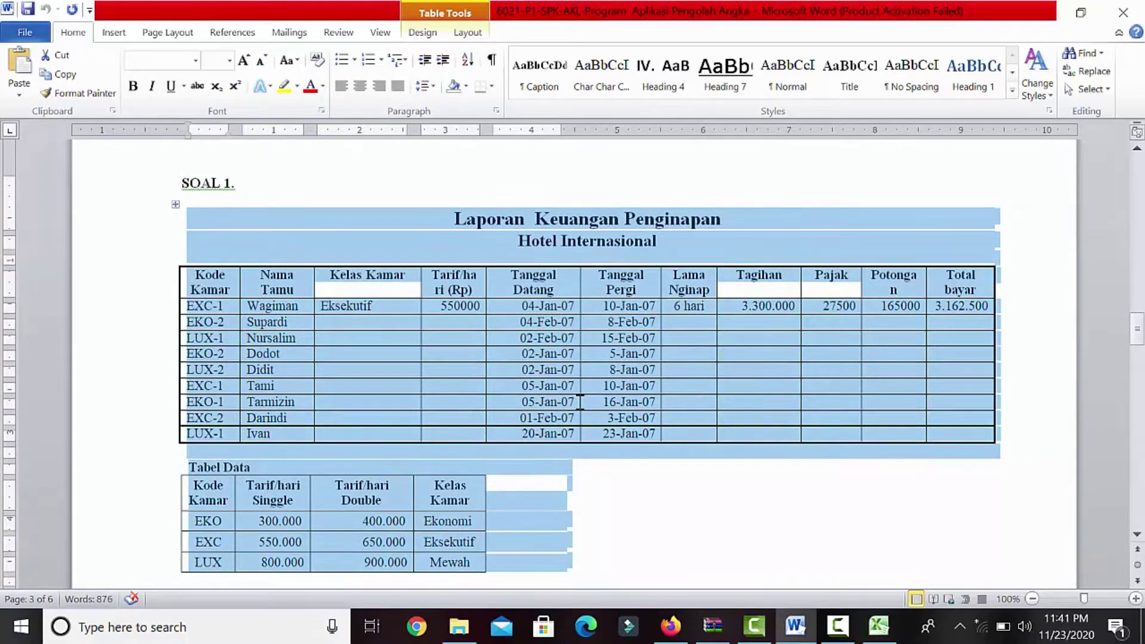
# Step: Switch to Excel and paste the copied report and Tabel Data into Sheet1 starting at cell A1
pyautogui.click(872, 629)
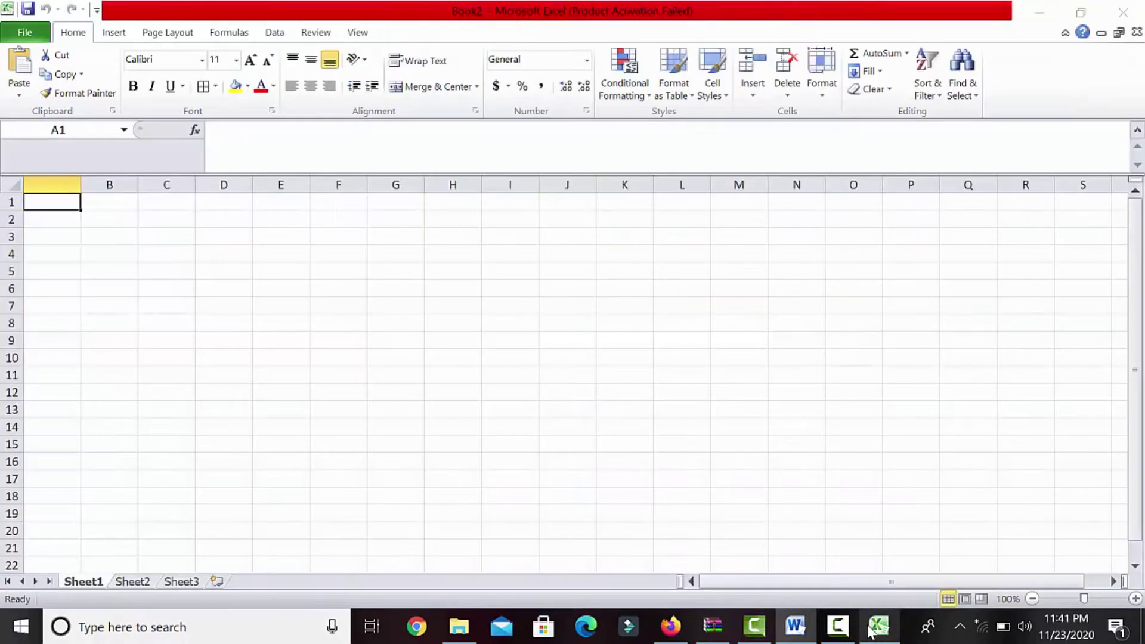
pyautogui.hotkey('ctrl', 'v')
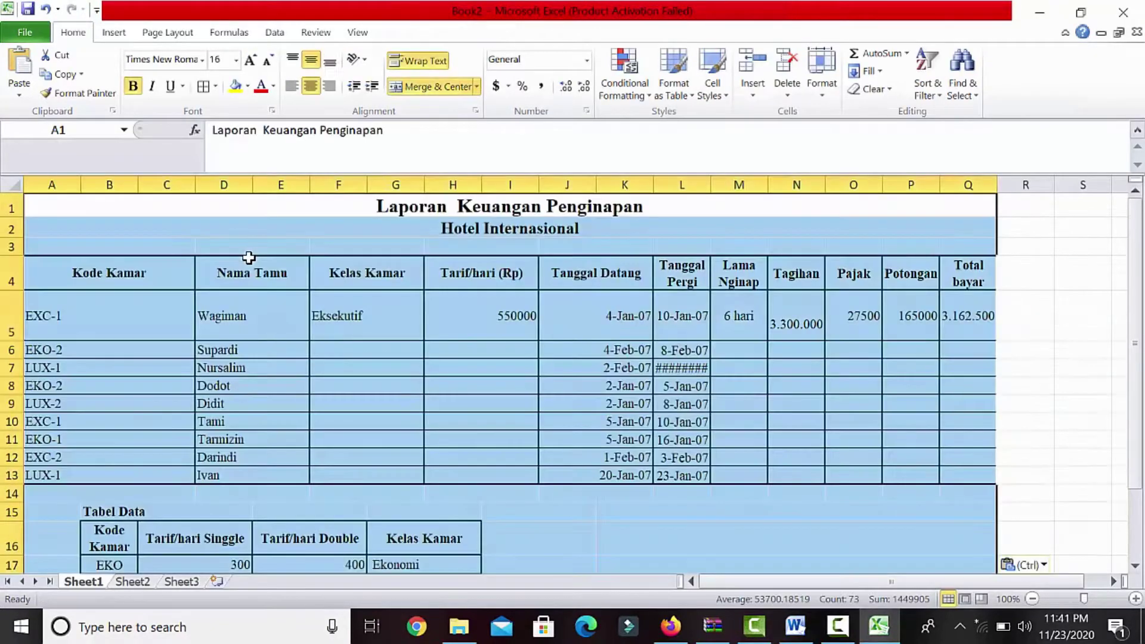
pyautogui.click(619, 353)
pyautogui.click(129, 300)
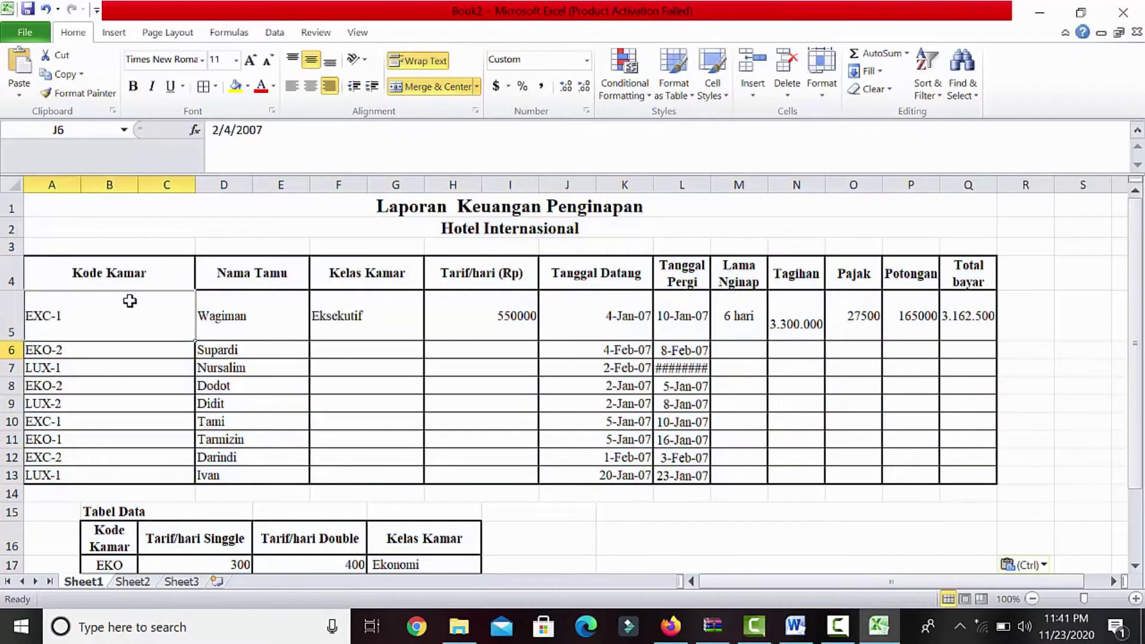
# Step: Unmerge the Kode Kamar header and room-code cells in A4:C13
pyautogui.moveTo(35, 263); pyautogui.dragTo(206, 440)
pyautogui.click(151, 423)
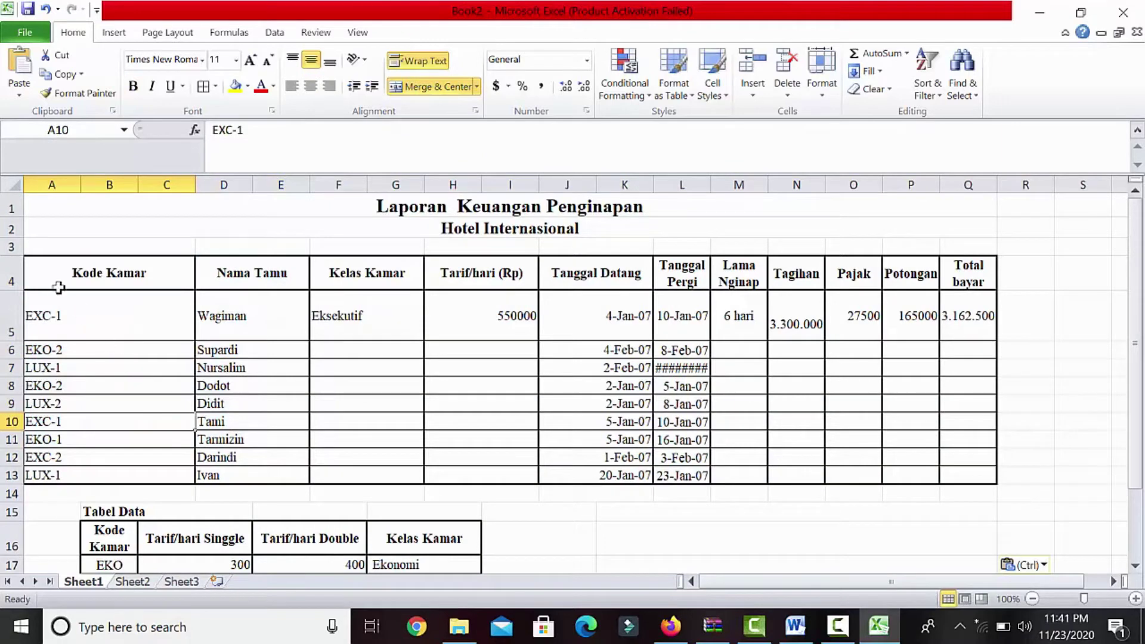
pyautogui.moveTo(45, 276); pyautogui.dragTo(165, 472)
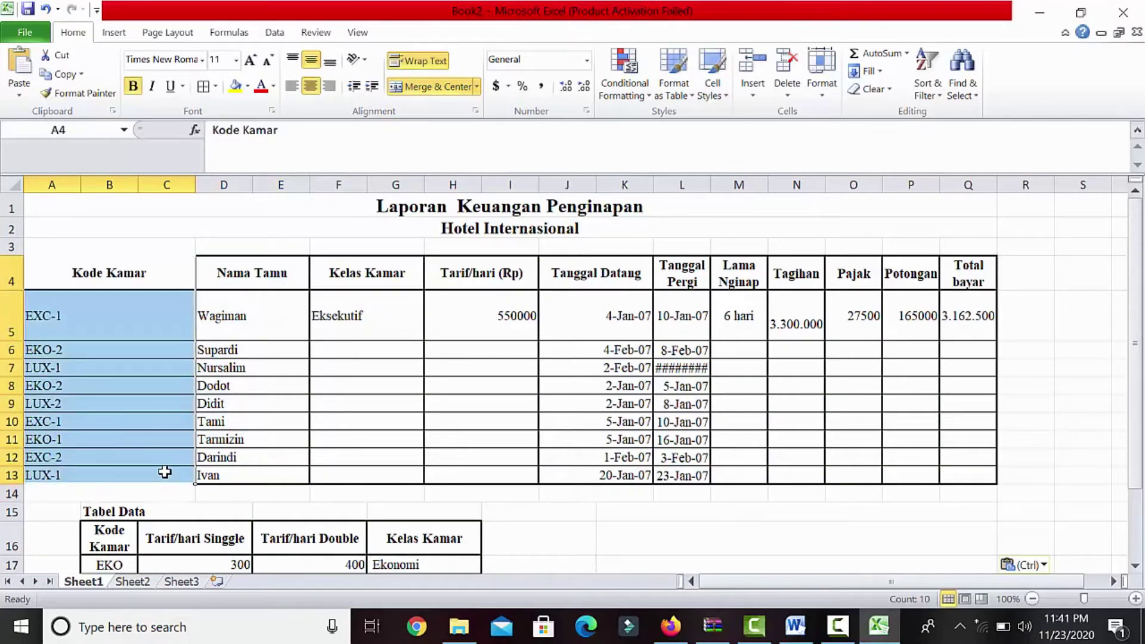
pyautogui.click(436, 84)
# Step: Delete the empty cells B4:B13 twice, shifting cells left so the Nama Tamu column sits beside Kode Kamar
pyautogui.click(163, 283)
pyautogui.moveTo(127, 273); pyautogui.dragTo(119, 477)
pyautogui.rightClick(120, 477)
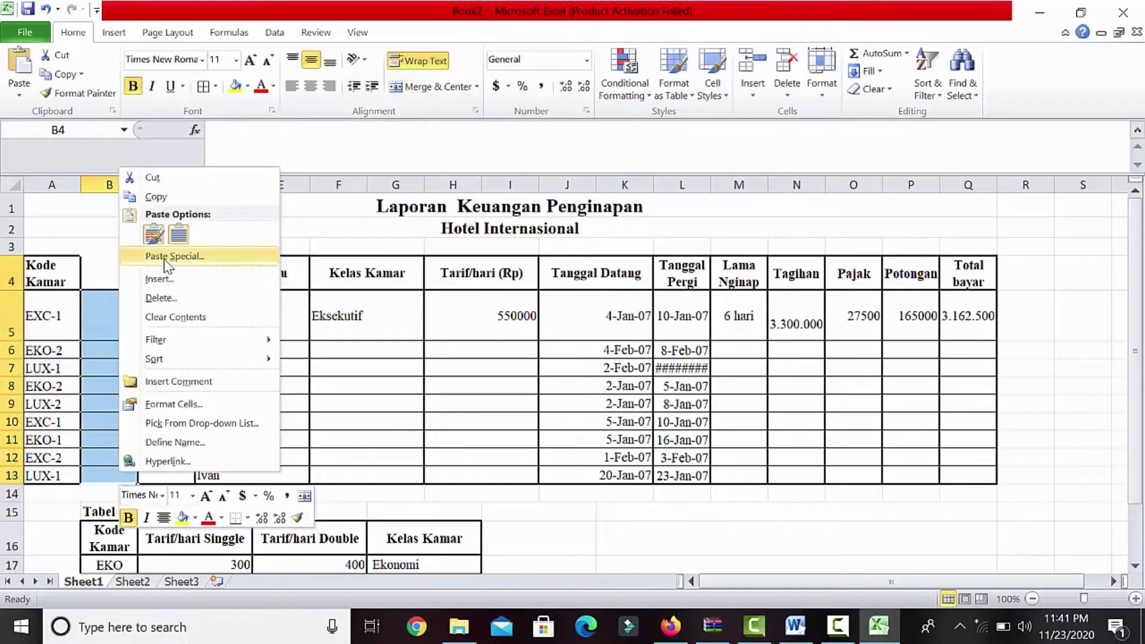
pyautogui.click(161, 298)
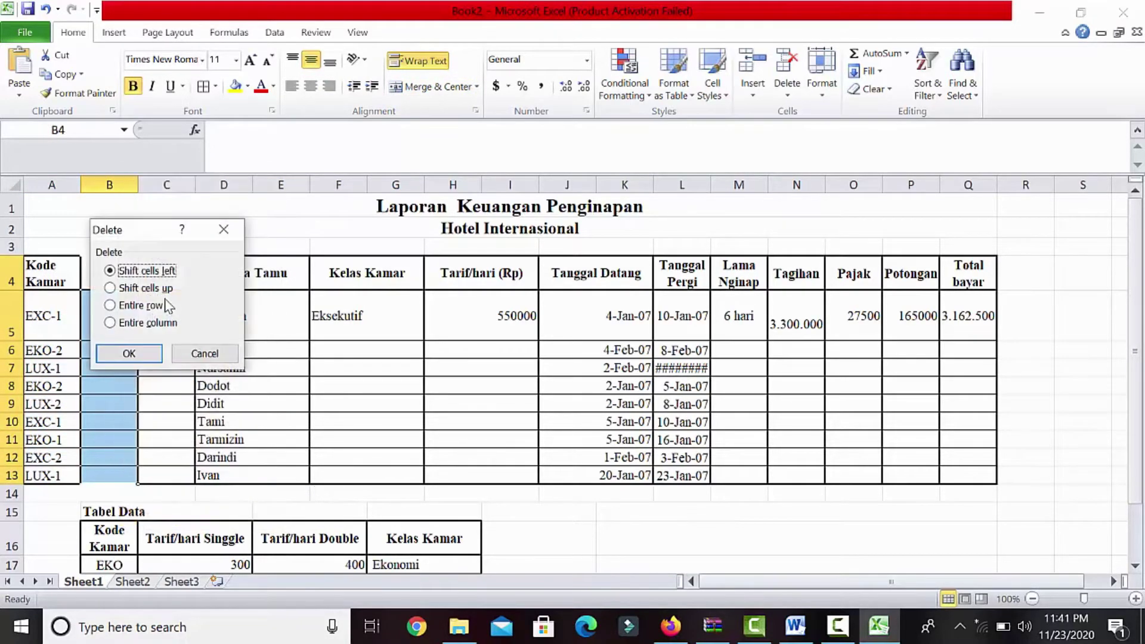
pyautogui.click(135, 354)
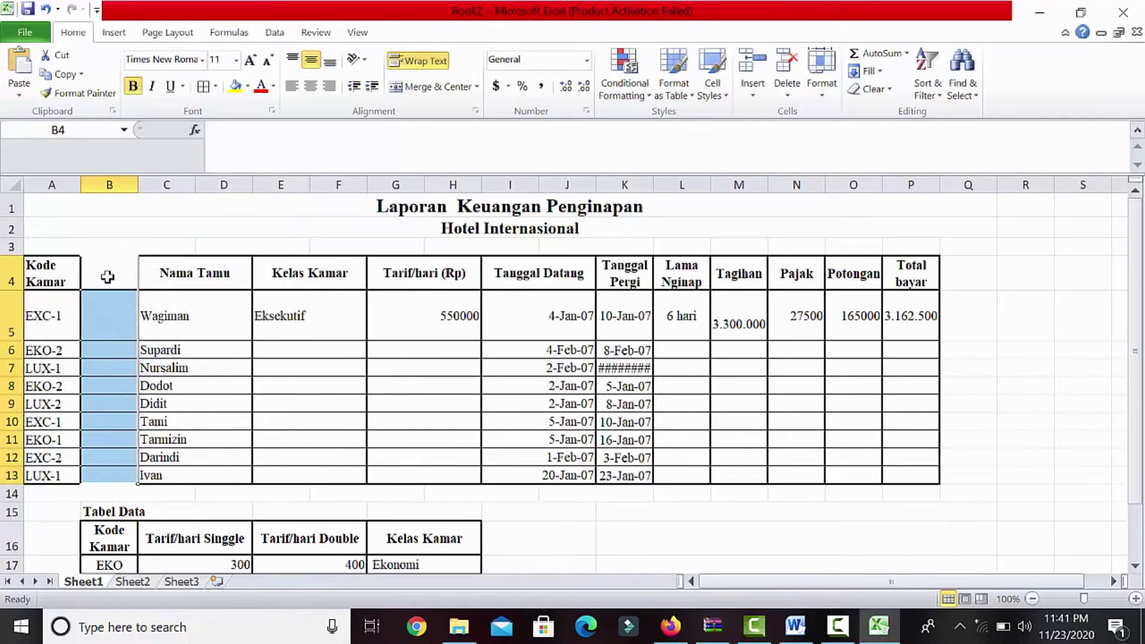
pyautogui.rightClick(110, 282)
pyautogui.click(149, 408)
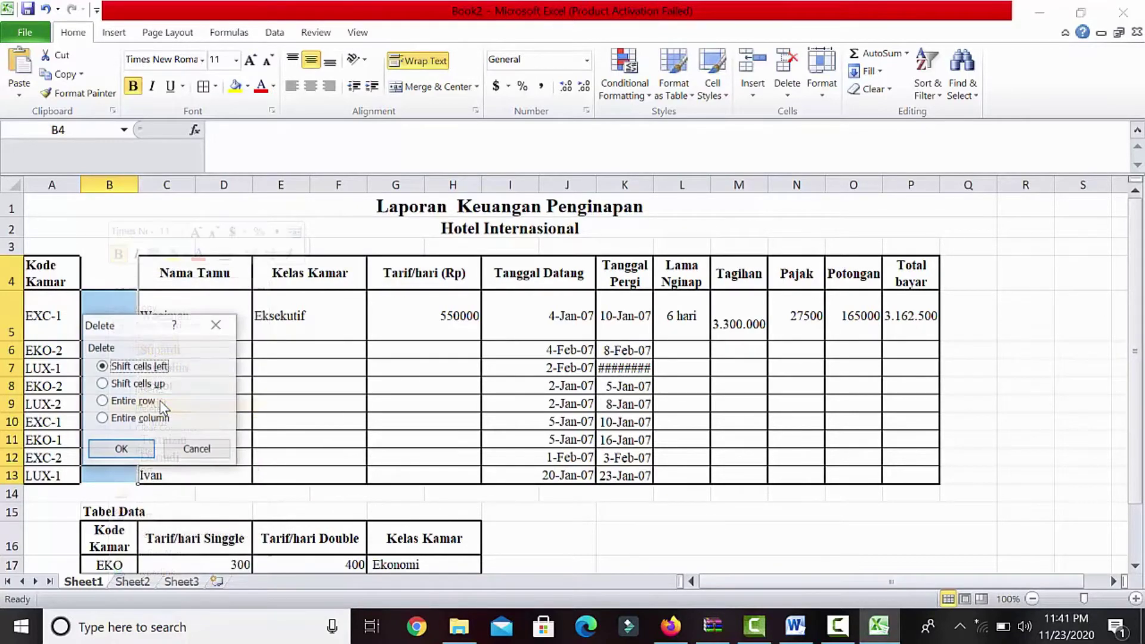
pyautogui.click(121, 448)
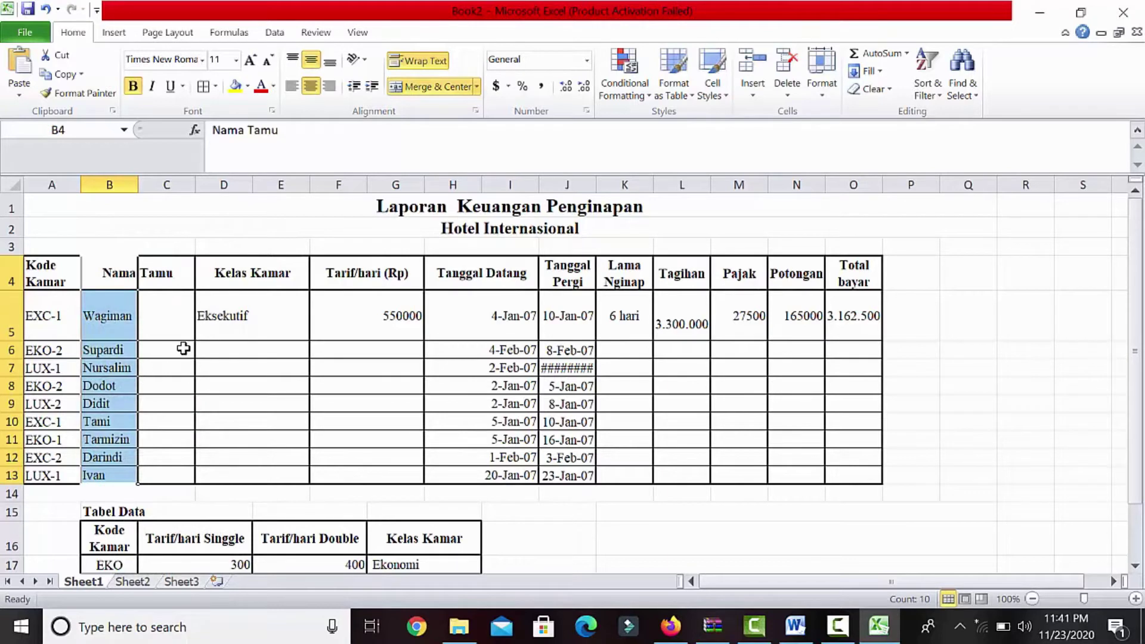
# Step: Unmerge the Nama Tamu header in B4:C4 and select the guest-name block B4:C13
pyautogui.click(177, 293)
pyautogui.click(142, 279)
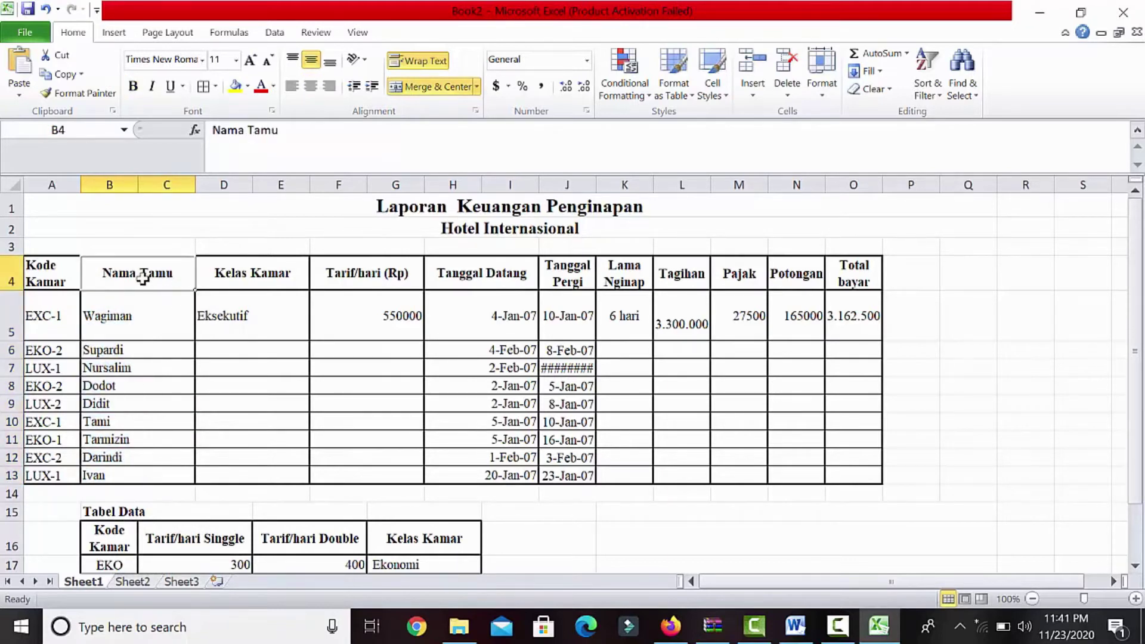
pyautogui.click(437, 88)
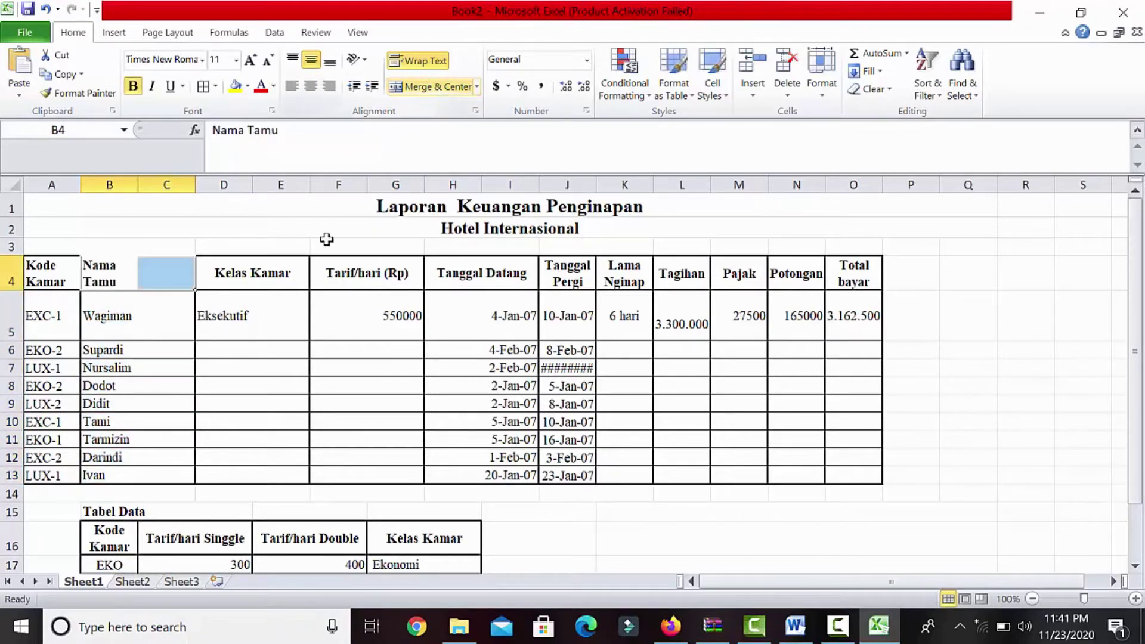
pyautogui.click(296, 383)
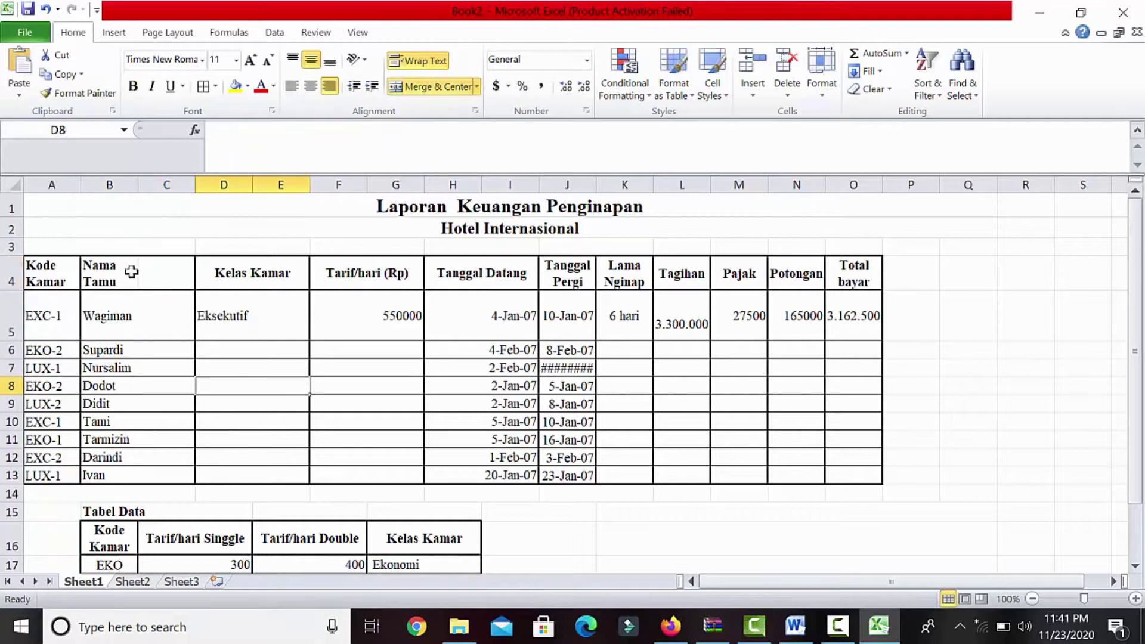
pyautogui.moveTo(93, 265); pyautogui.dragTo(157, 467)
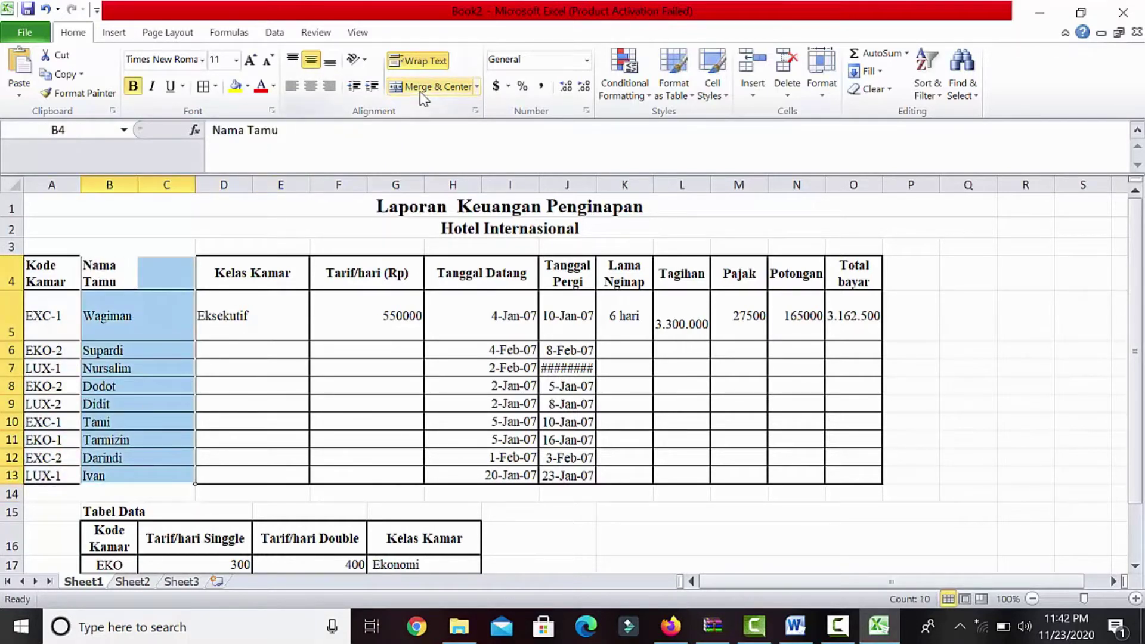
pyautogui.click(338, 365)
# Step: Try to delete the empty cell C4 beside the Nama Tamu header, shifting cells left
pyautogui.click(142, 266)
pyautogui.rightClick(144, 267)
pyautogui.click(199, 400)
pyautogui.click(171, 365)
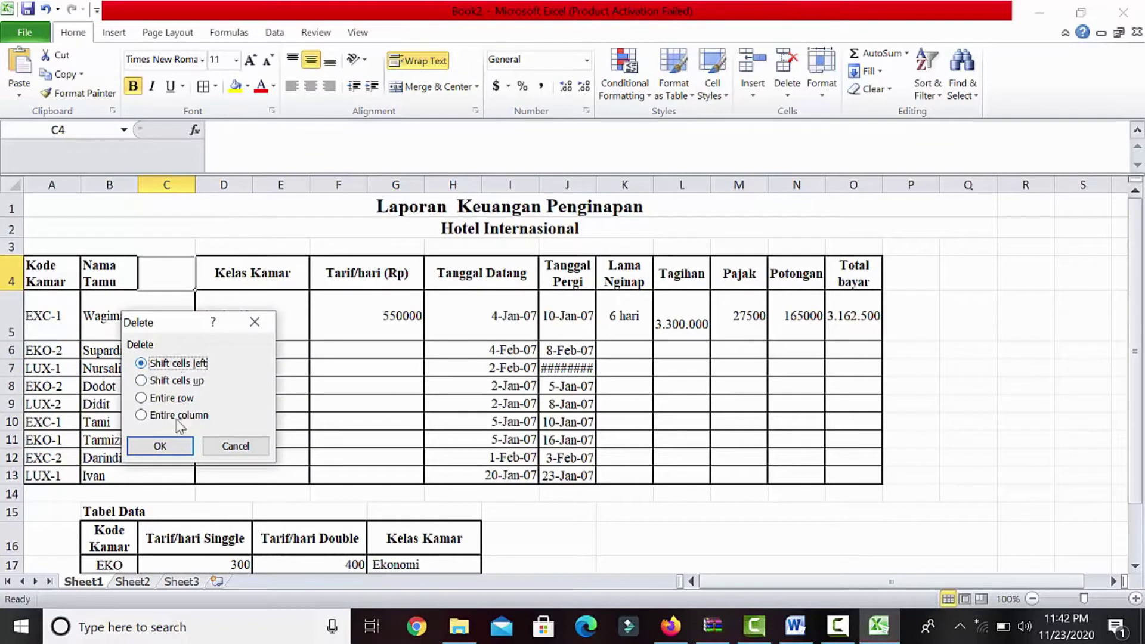
pyautogui.click(174, 450)
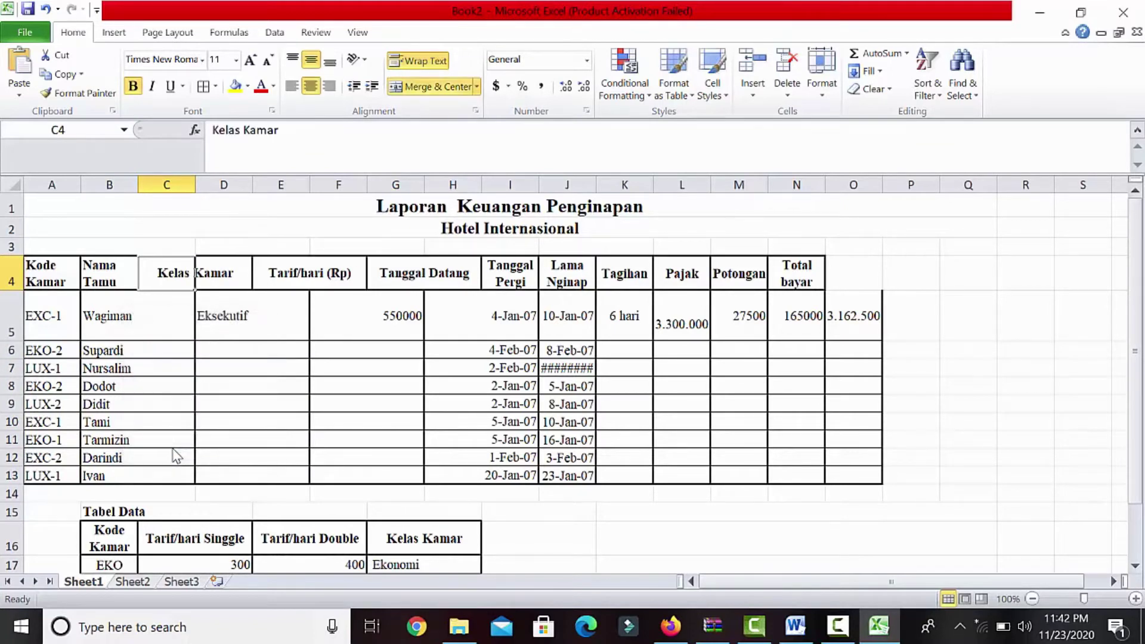
# Step: Undo the deletion of cell C4 and the change made before it
pyautogui.click(308, 271)
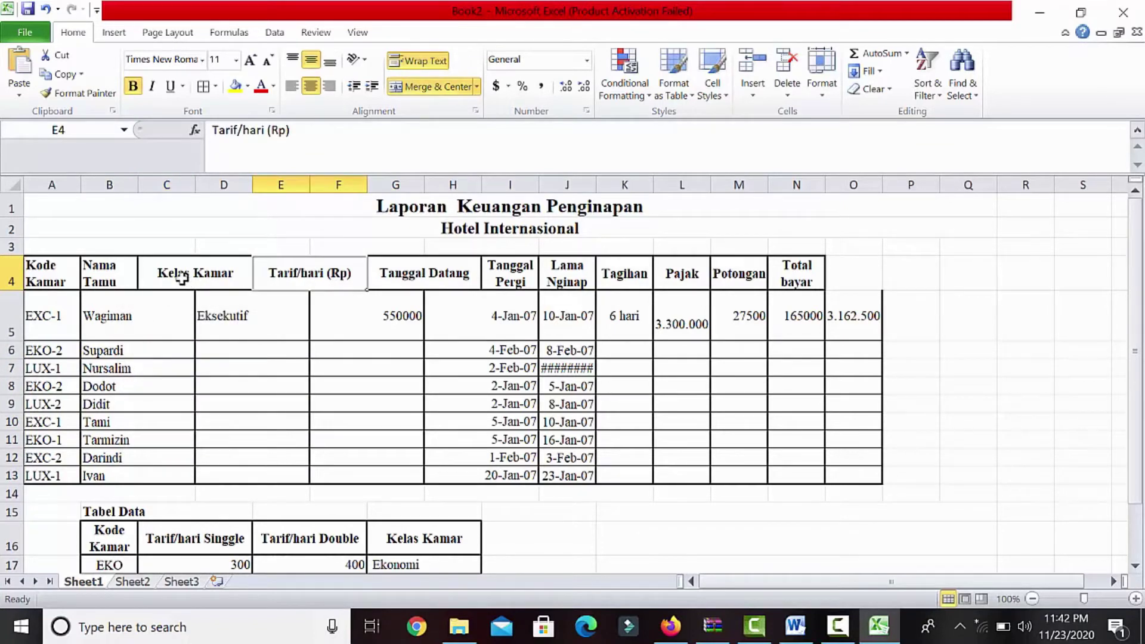
pyautogui.hotkey('ctrl', 'z')
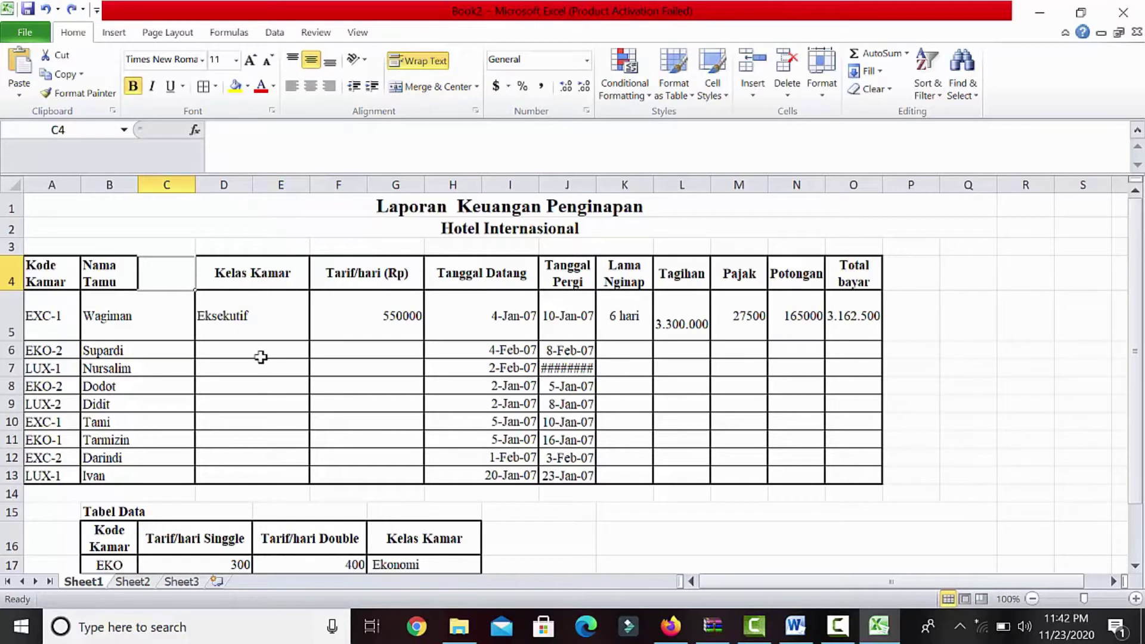
pyautogui.hotkey('ctrl', 'z')
# Step: Try to merge and center the guest-name block B5:C13, and undo the merge
pyautogui.click(216, 327)
pyautogui.click(115, 280)
pyautogui.moveTo(147, 325); pyautogui.dragTo(149, 475)
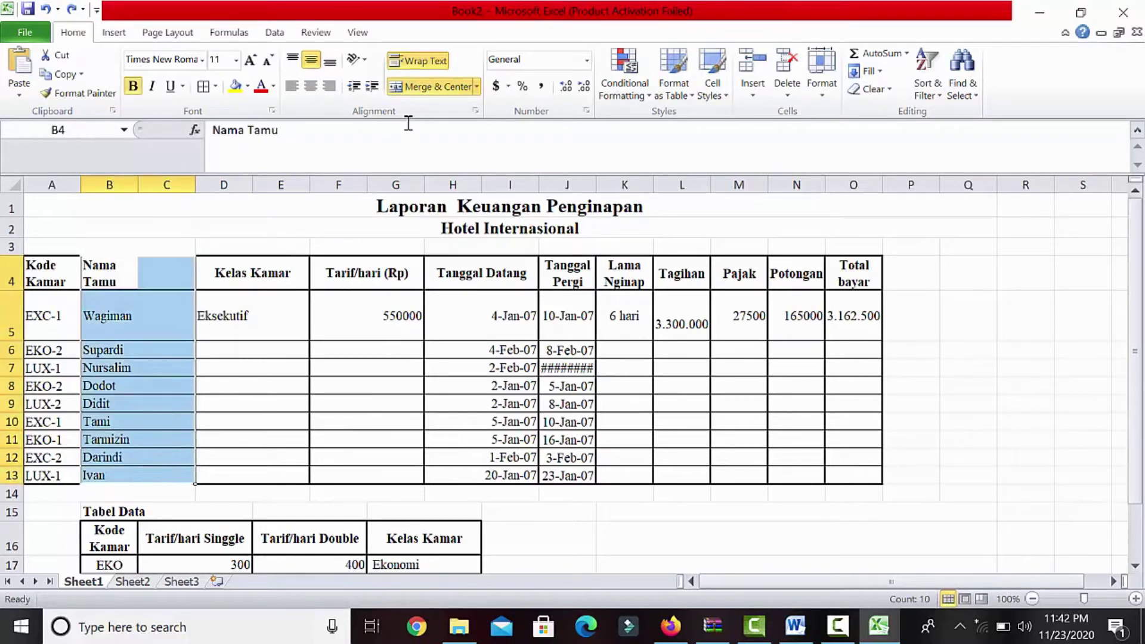
pyautogui.click(378, 366)
pyautogui.moveTo(119, 316); pyautogui.dragTo(155, 471)
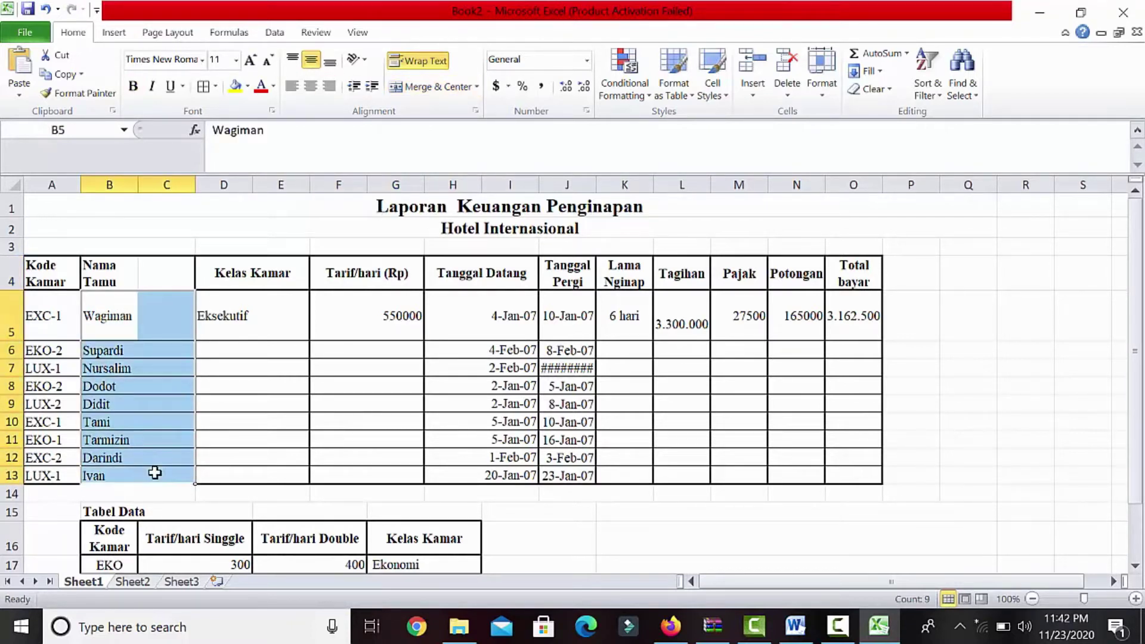
pyautogui.click(430, 86)
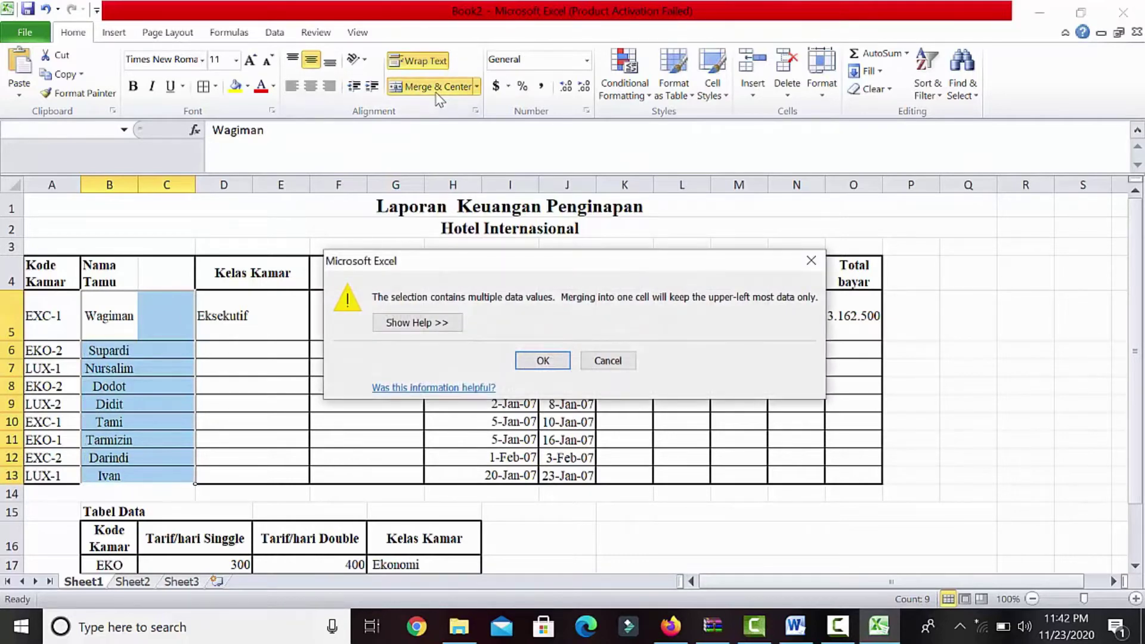
pyautogui.click(539, 362)
pyautogui.hotkey('ctrl', 'z')
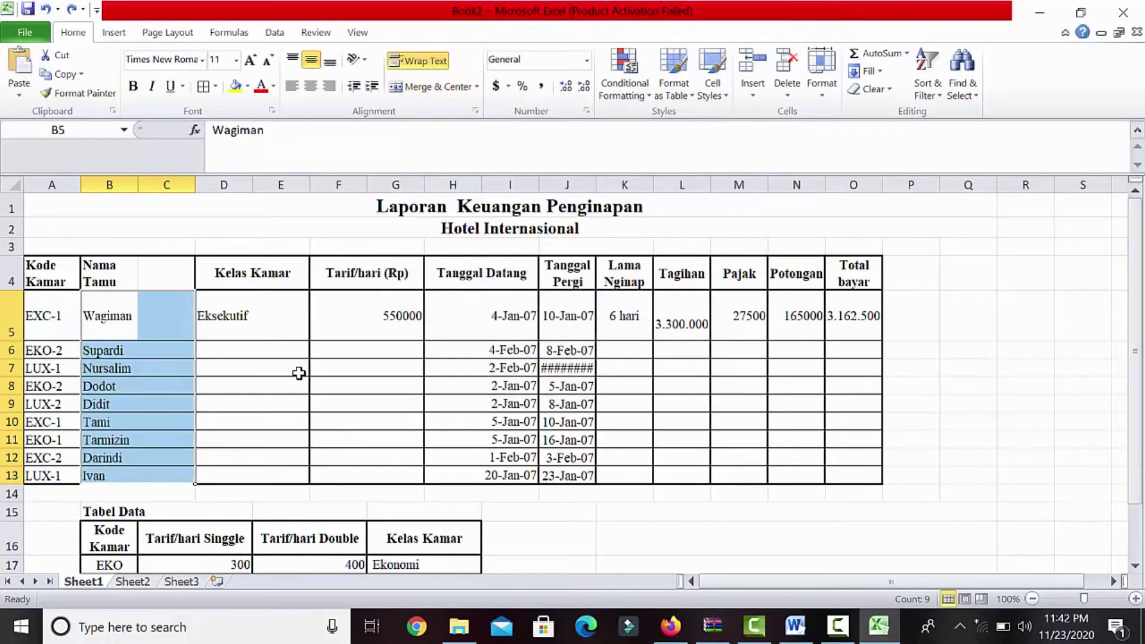
# Step: Undo the unmerging of the Nama Tamu cells and the last deletion of the empty cells B4:B13
pyautogui.click(234, 338)
pyautogui.hotkey('ctrl', 'z')
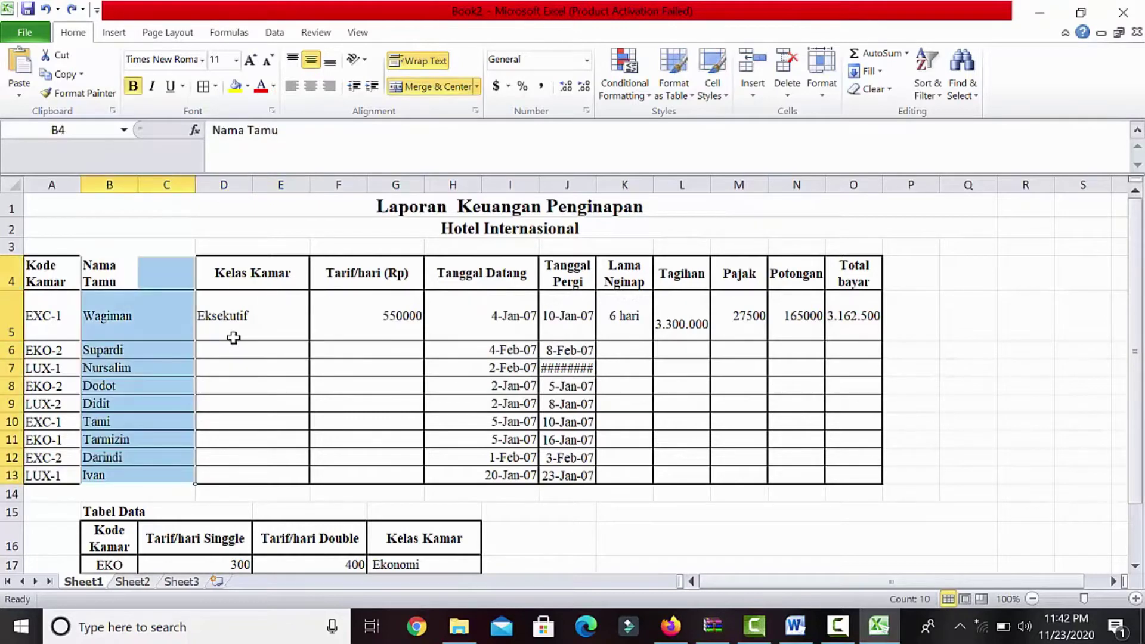
pyautogui.hotkey('ctrl', 'z')
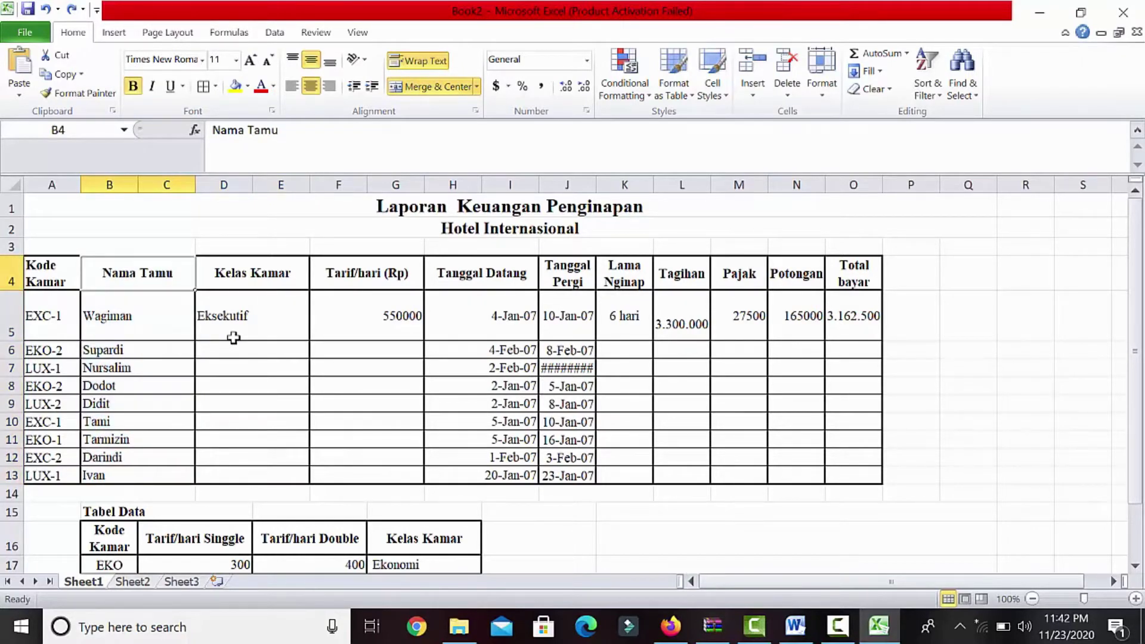
pyautogui.hotkey('ctrl', 'z')
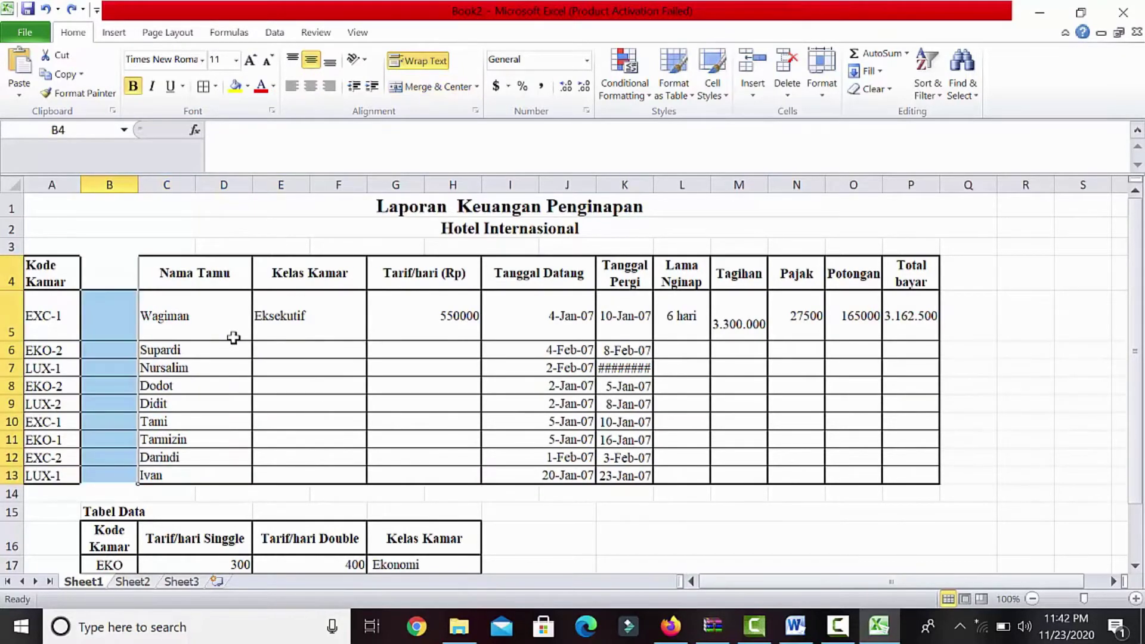
# Step: Delete the empty cells B4:B13 beside Kode Kamar, shifting cells left
pyautogui.rightClick(112, 266)
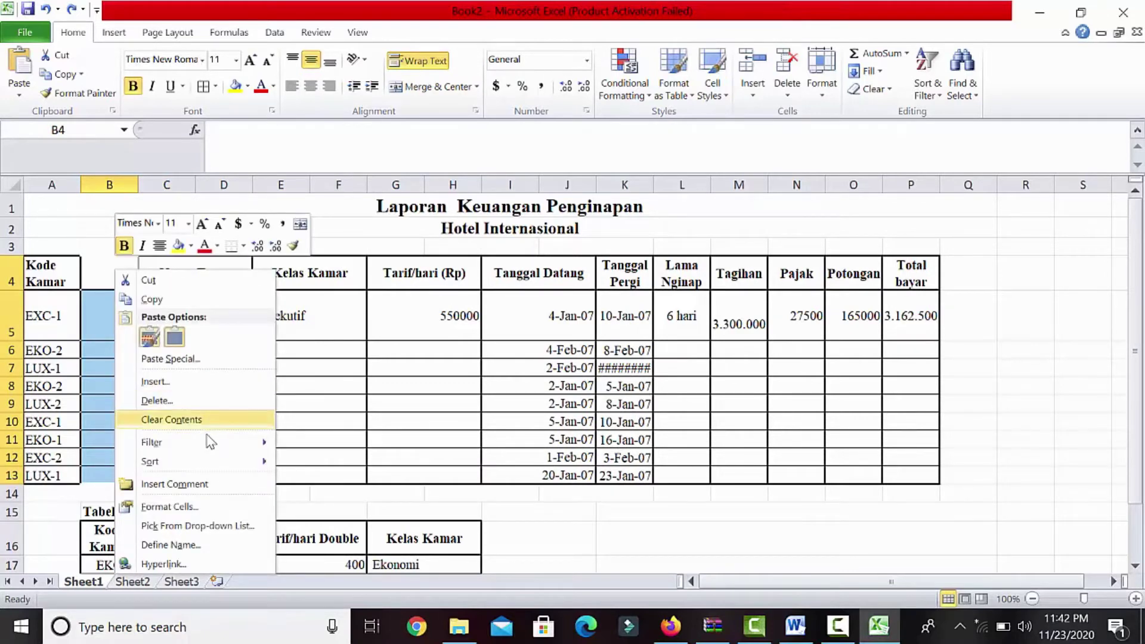
pyautogui.click(176, 400)
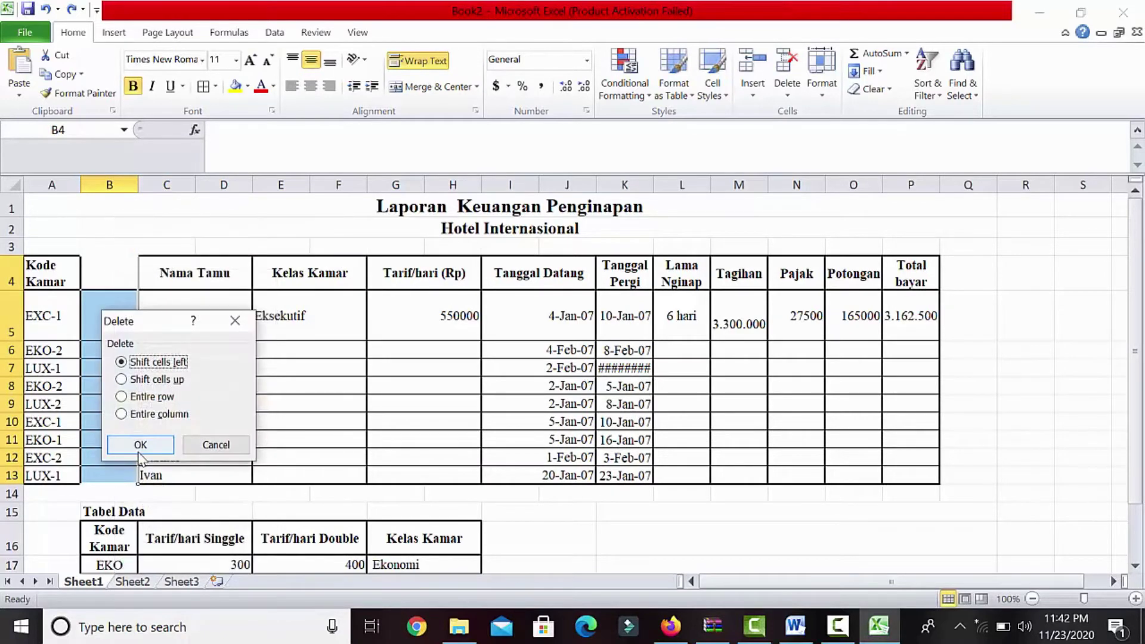
pyautogui.click(141, 445)
pyautogui.click(179, 388)
pyautogui.click(167, 325)
# Step: Unmerge the Nama Tamu header in B4:C4 and the guest-name cells in B5:C13
pyautogui.click(179, 272)
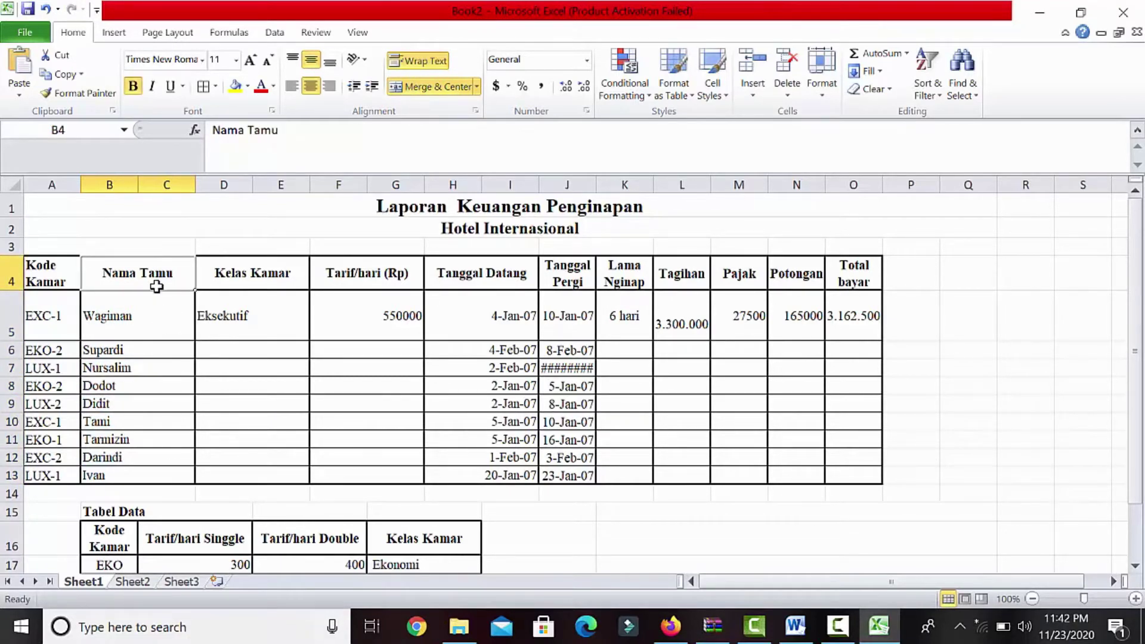
pyautogui.click(432, 90)
pyautogui.moveTo(189, 273); pyautogui.dragTo(171, 460)
pyautogui.click(313, 371)
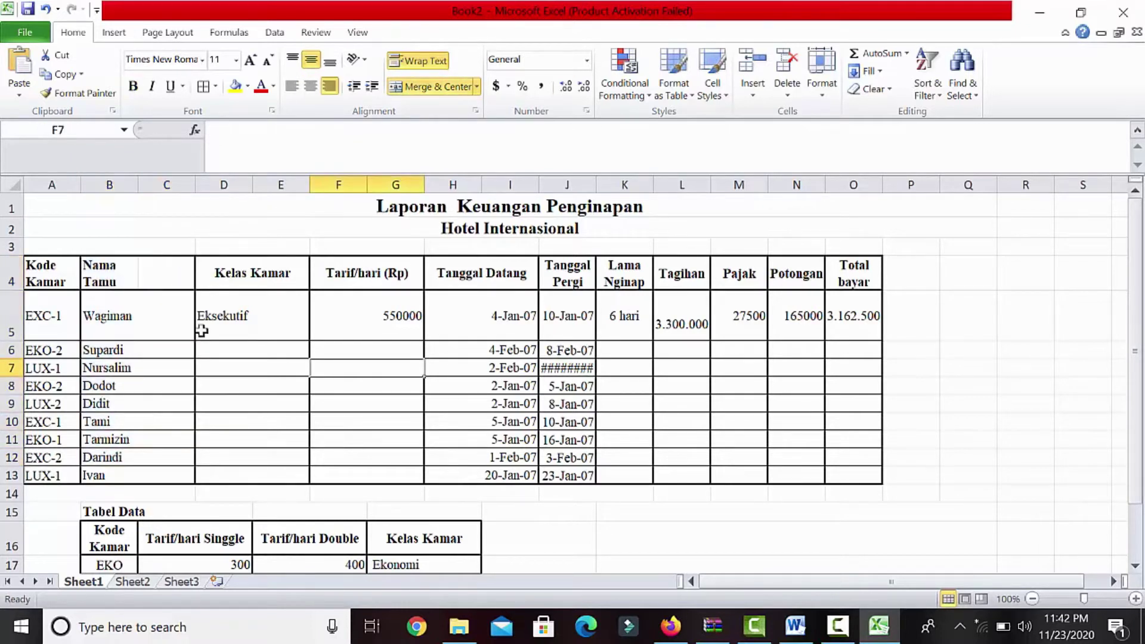
pyautogui.moveTo(122, 330); pyautogui.dragTo(125, 475)
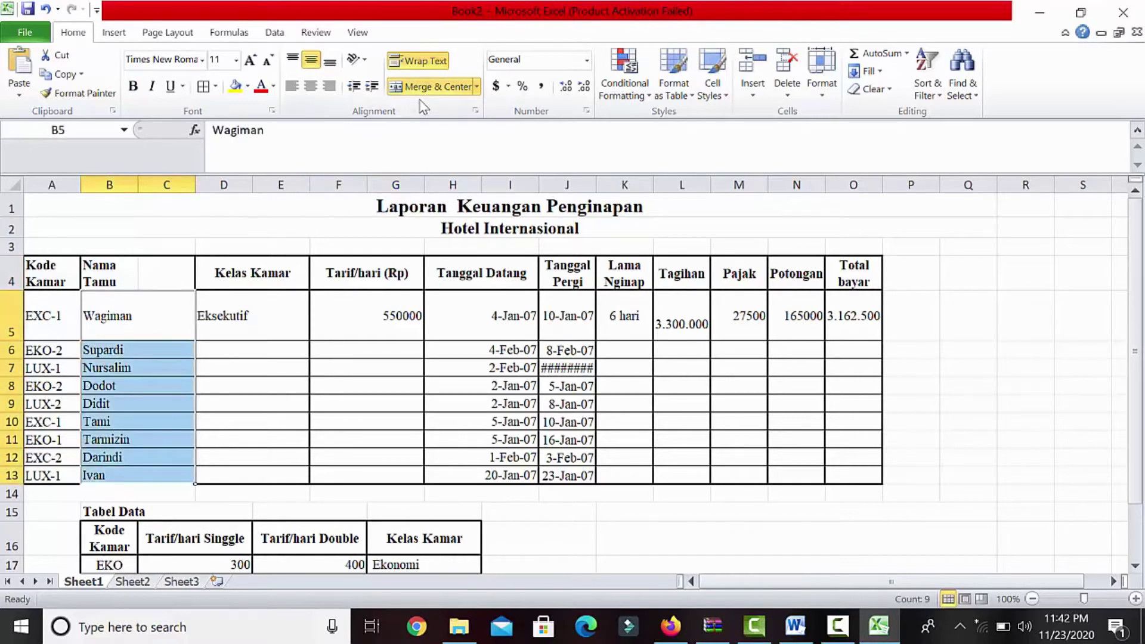
pyautogui.click(163, 344)
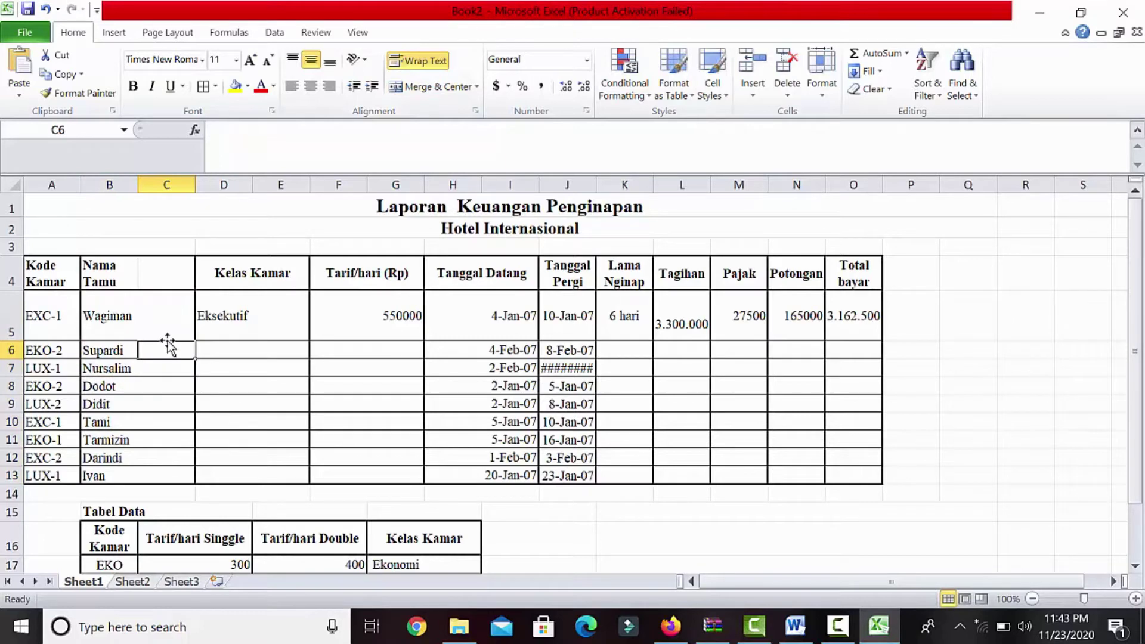
# Step: Delete the empty cells C4:C13 beside the guest names, shifting cells left
pyautogui.moveTo(168, 285); pyautogui.dragTo(161, 476)
pyautogui.rightClick(164, 477)
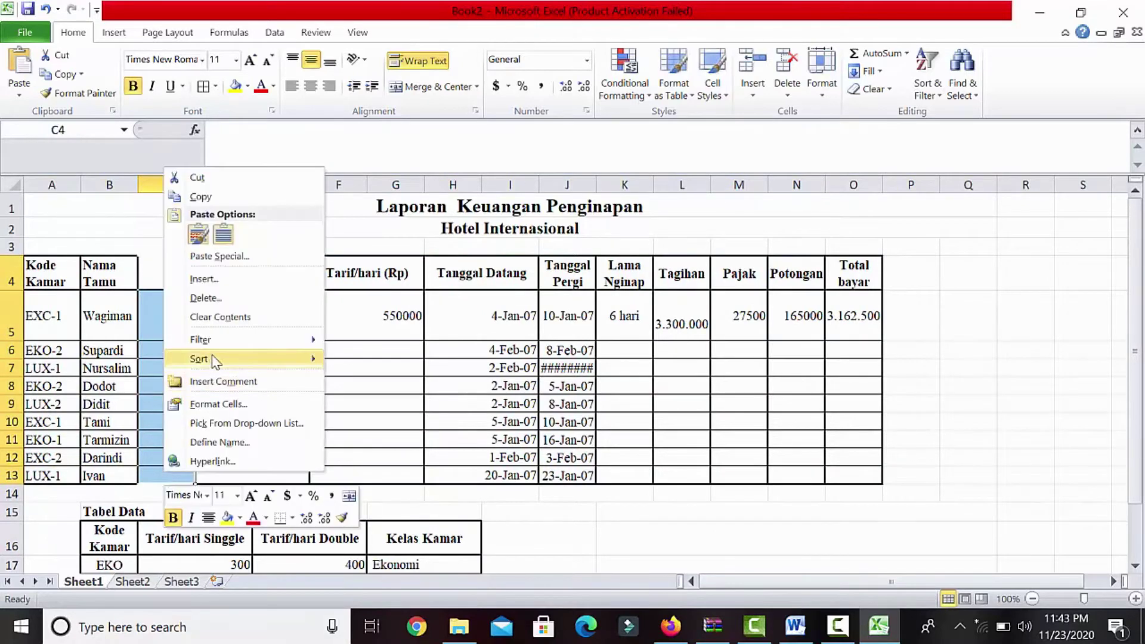
pyautogui.click(175, 298)
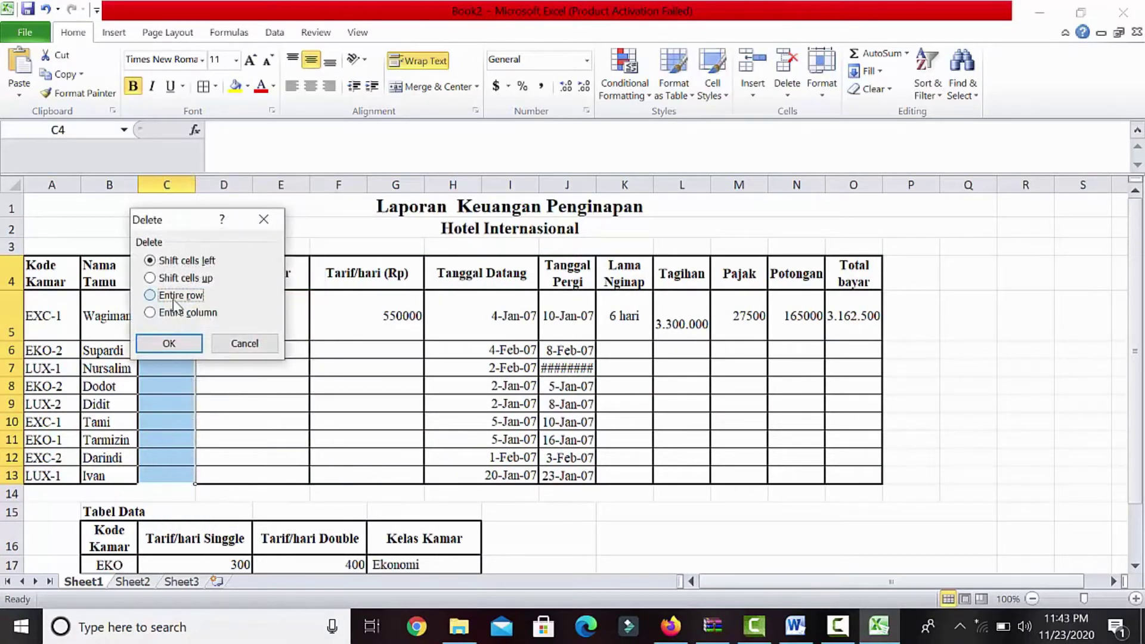
pyautogui.click(180, 261)
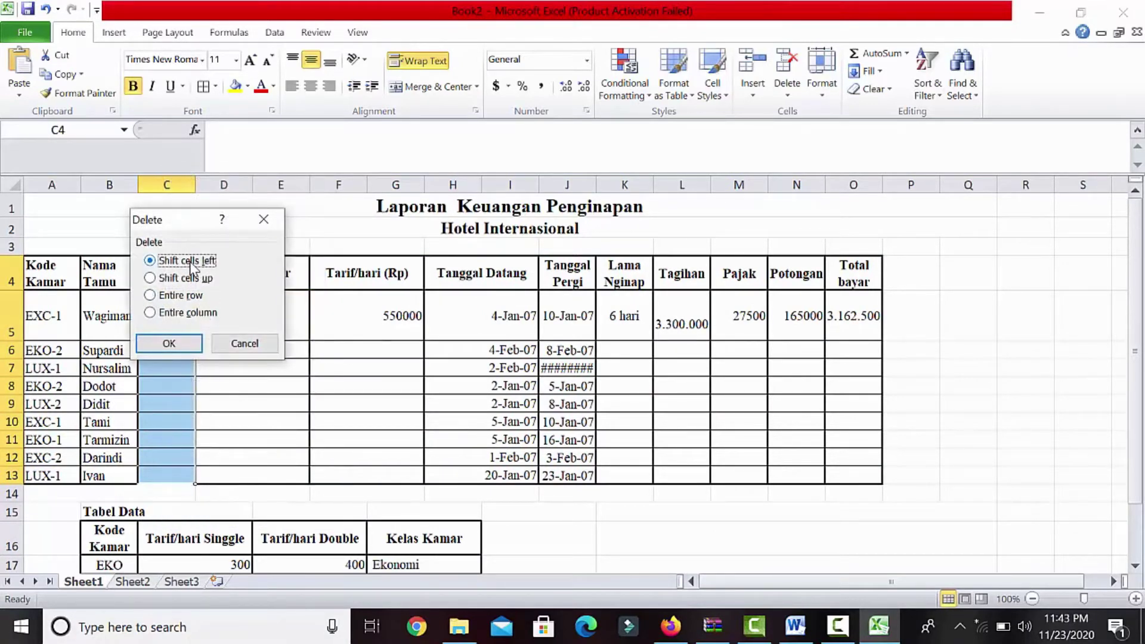
pyautogui.click(187, 344)
pyautogui.hotkey('ctrl', 'z')
pyautogui.click(301, 351)
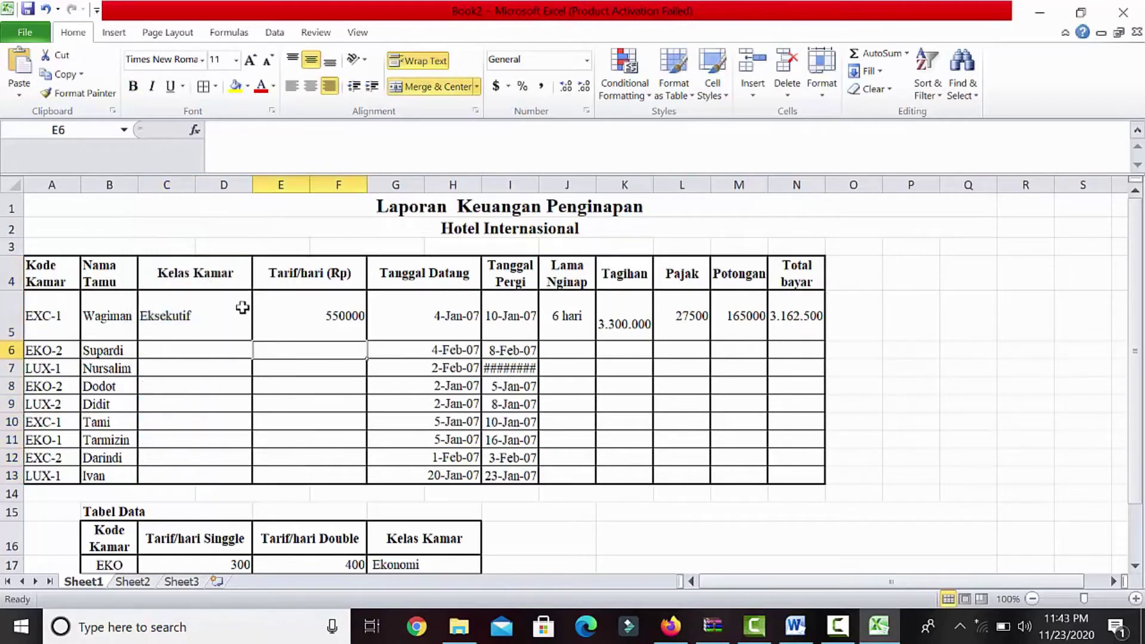
# Step: Unmerge the Kelas Kamar block C4:D13 and delete the empty cells D4:D13, shifting cells left
pyautogui.click(215, 262)
pyautogui.moveTo(222, 263); pyautogui.dragTo(213, 471)
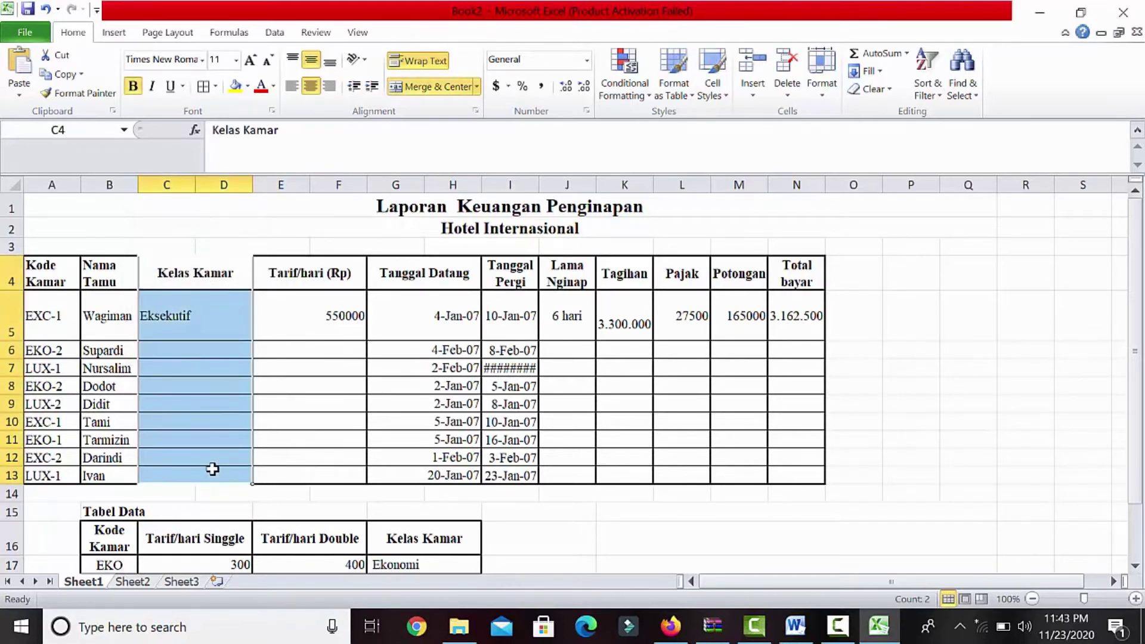
pyautogui.click(440, 87)
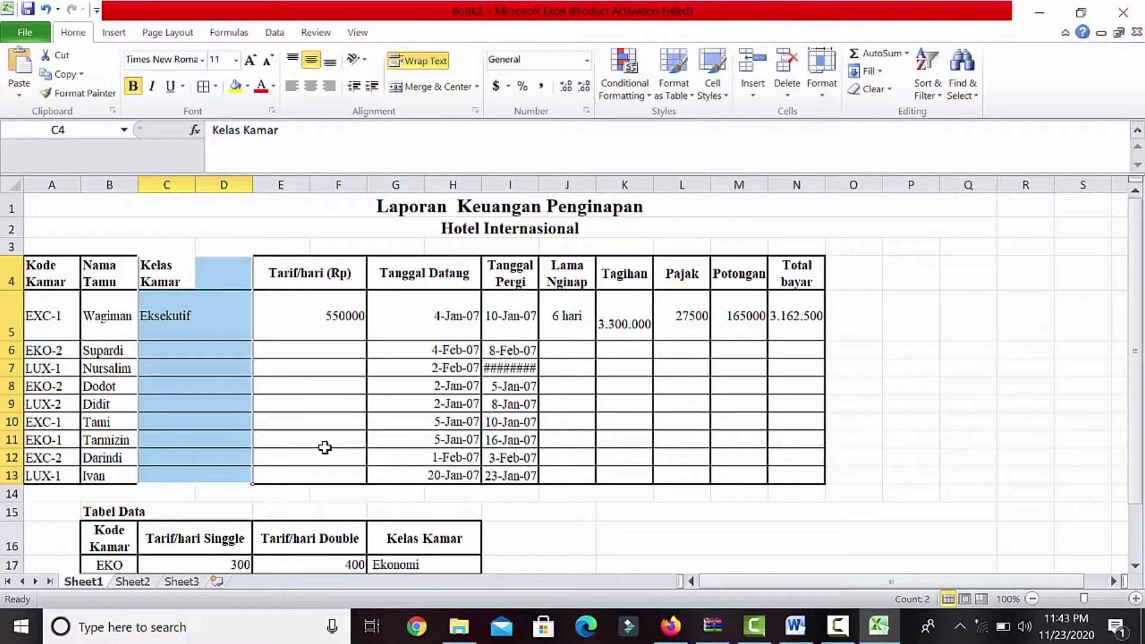
pyautogui.click(273, 361)
pyautogui.moveTo(209, 258); pyautogui.dragTo(205, 471)
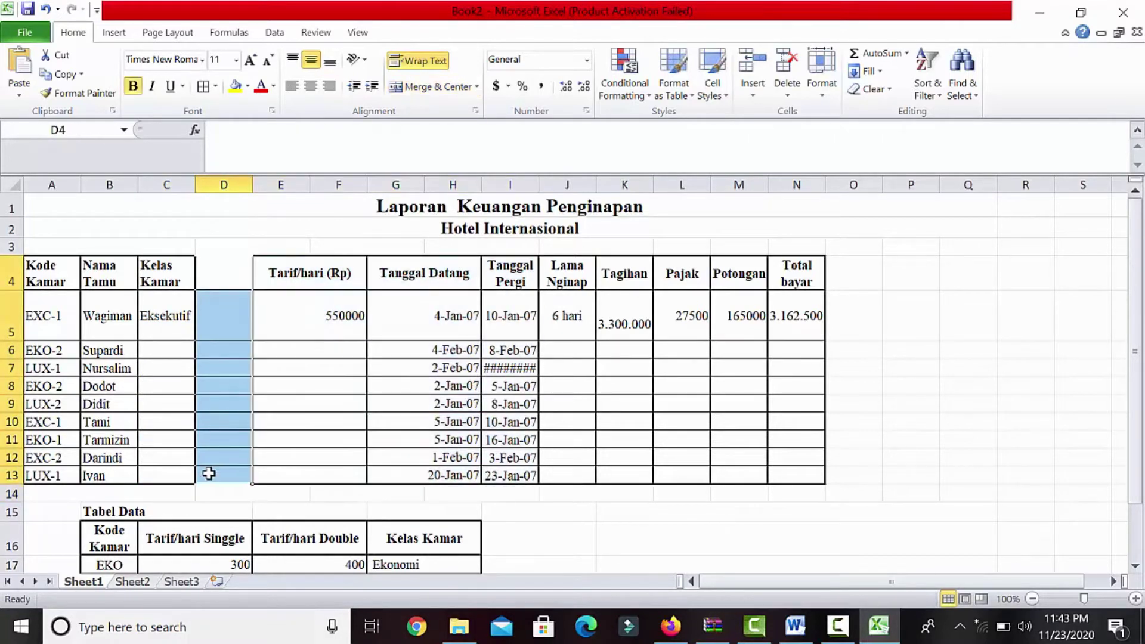
pyautogui.rightClick(206, 471)
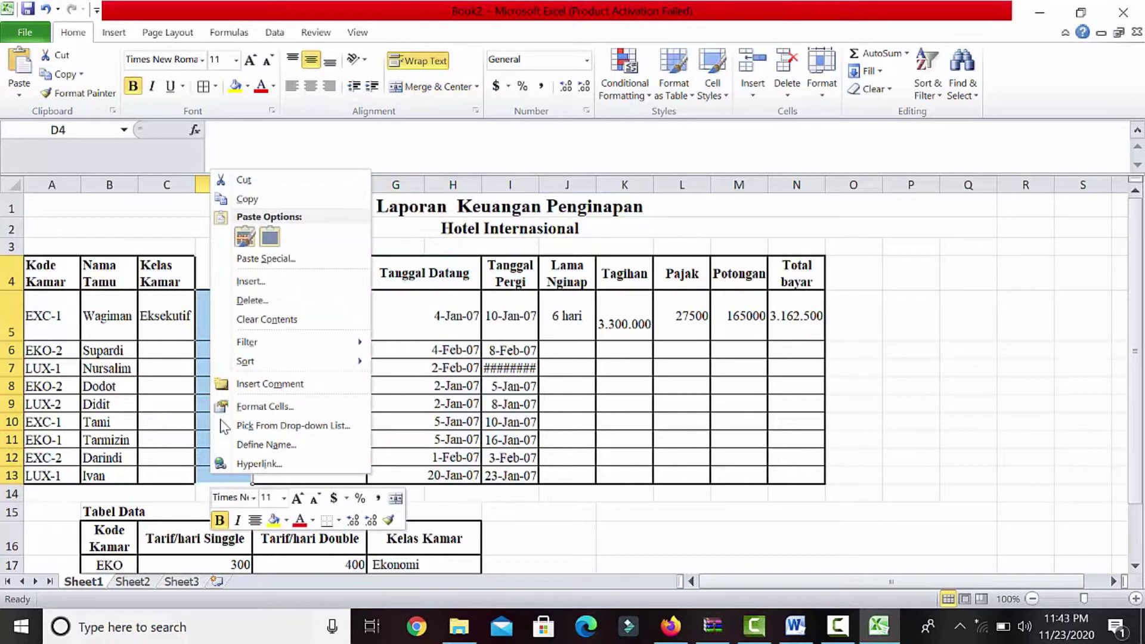
pyautogui.click(250, 300)
pyautogui.click(216, 349)
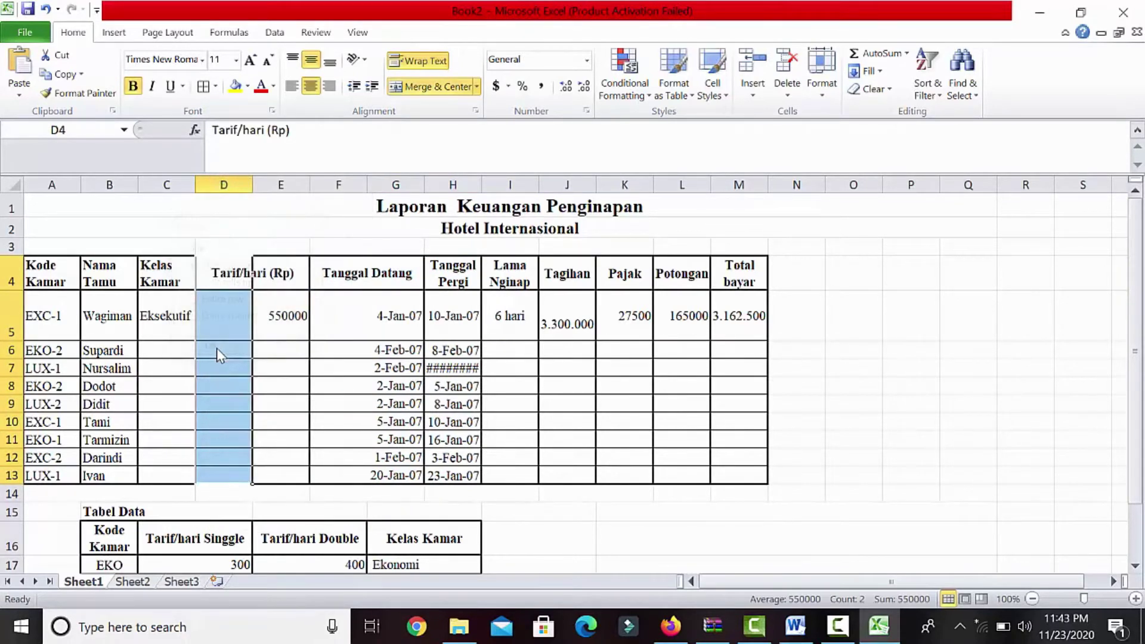
pyautogui.click(352, 386)
# Step: Unmerge the Tarif/hari (Rp) block D4:E13 and delete the empty cells E4:E13, shifting cells left
pyautogui.moveTo(241, 272); pyautogui.dragTo(256, 474)
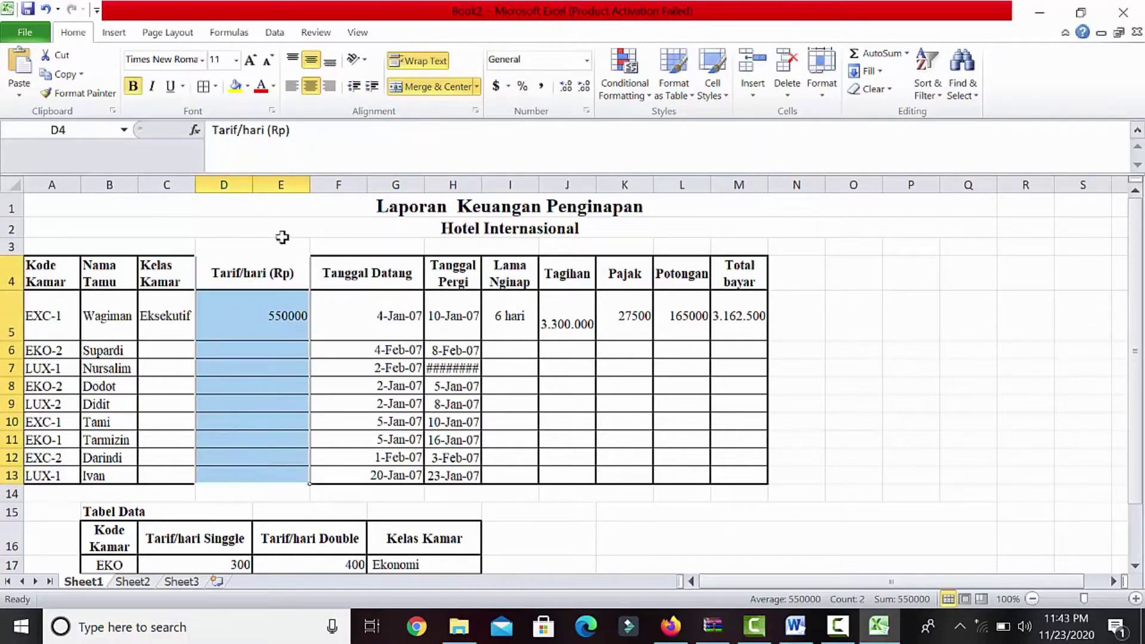
pyautogui.click(427, 85)
pyautogui.moveTo(283, 272); pyautogui.dragTo(290, 478)
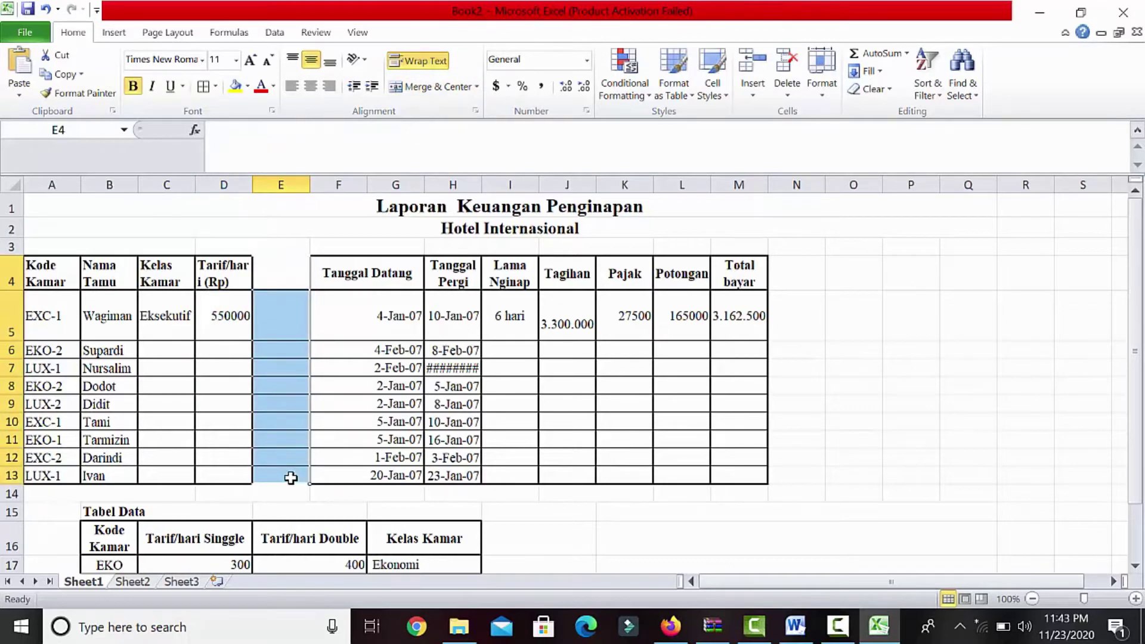
pyautogui.rightClick(294, 440)
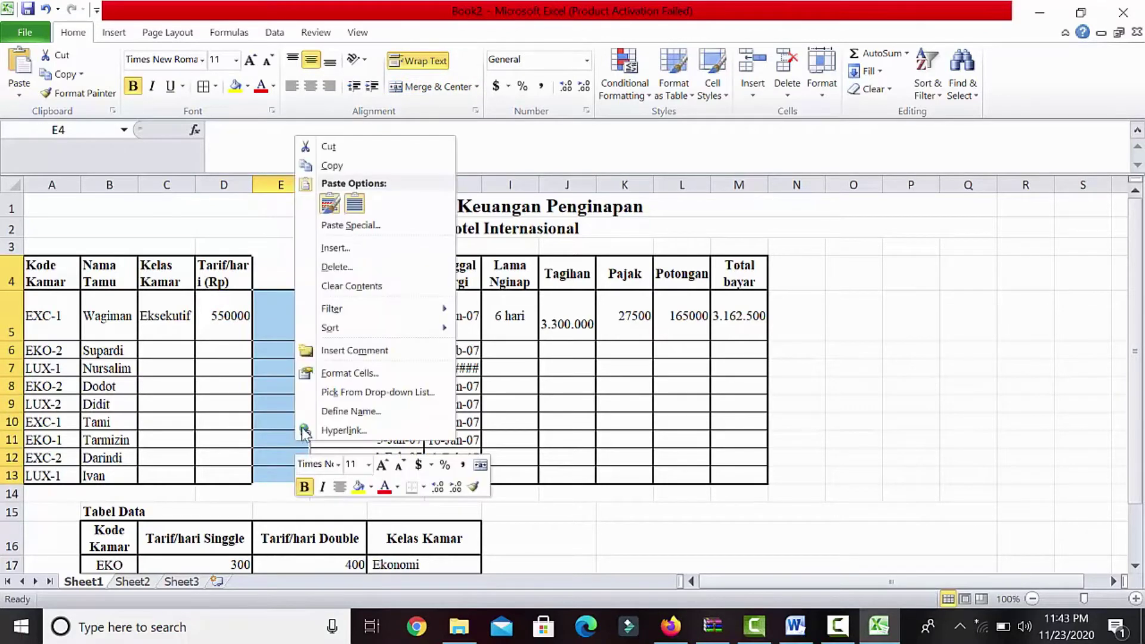
pyautogui.click(349, 267)
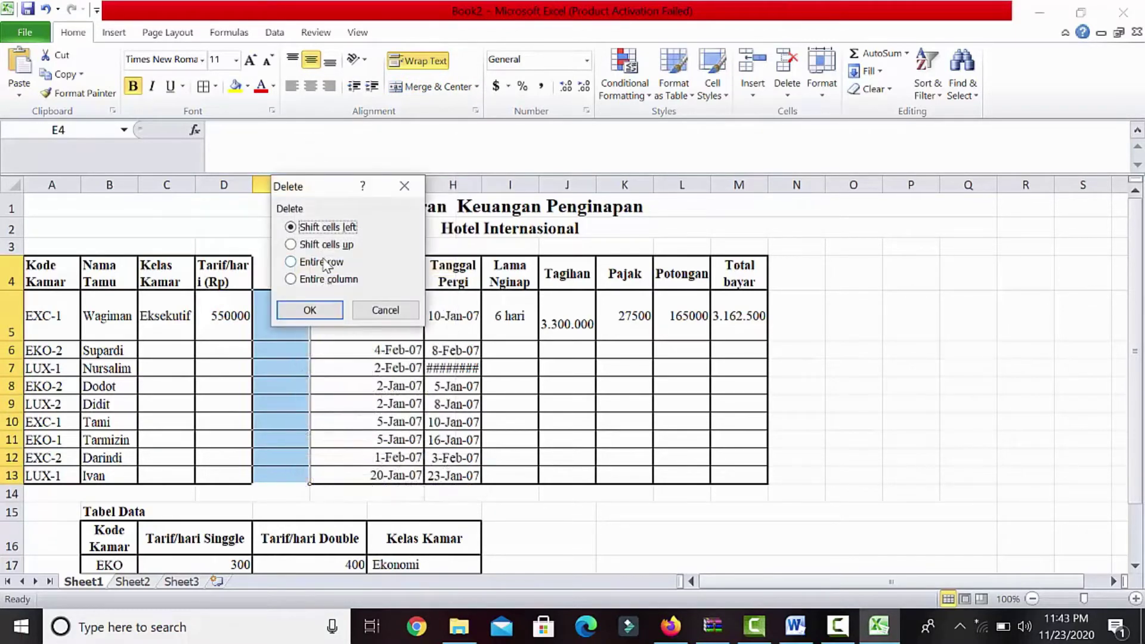
pyautogui.click(310, 316)
pyautogui.click(513, 421)
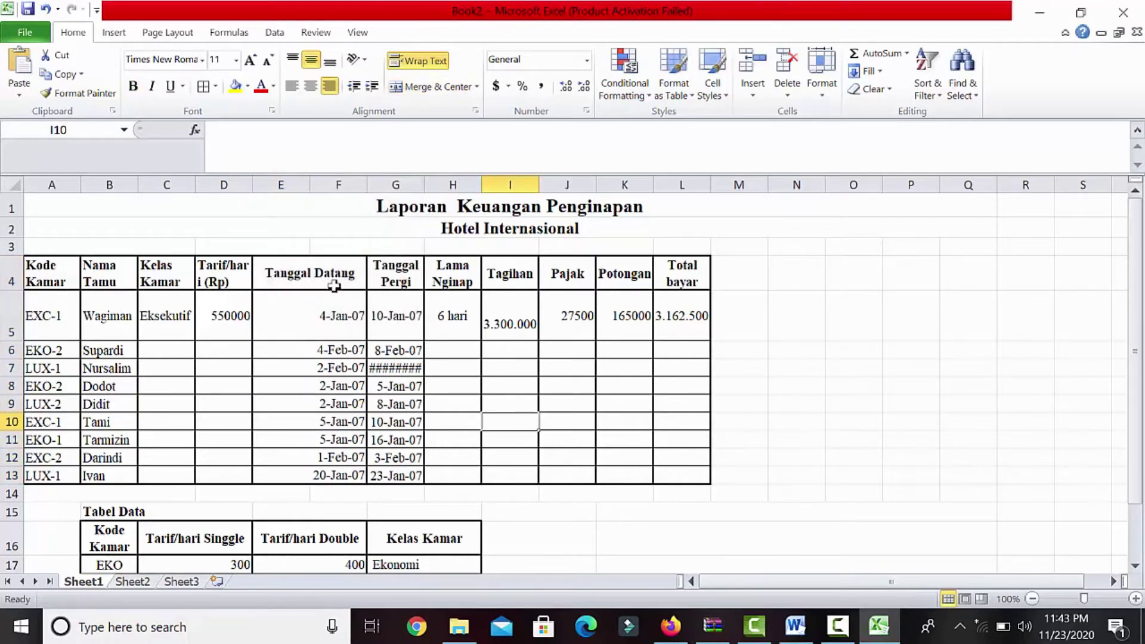
# Step: Unmerge the Tanggal Datang header in E4:F4 and the arrival dates in E5:F13
pyautogui.click(297, 275)
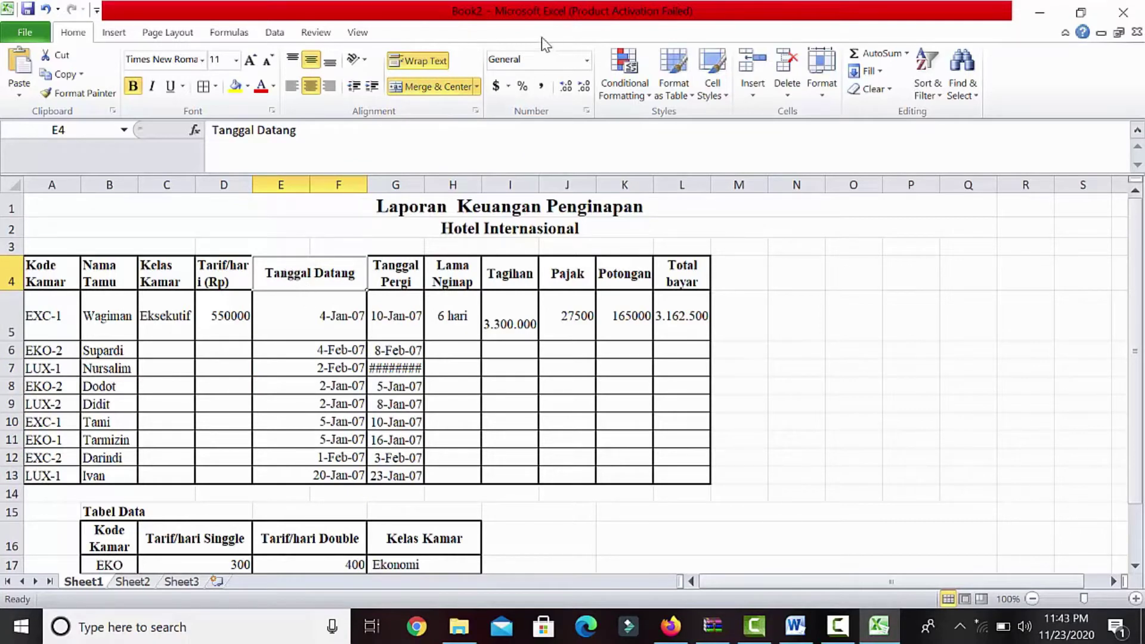
pyautogui.click(439, 89)
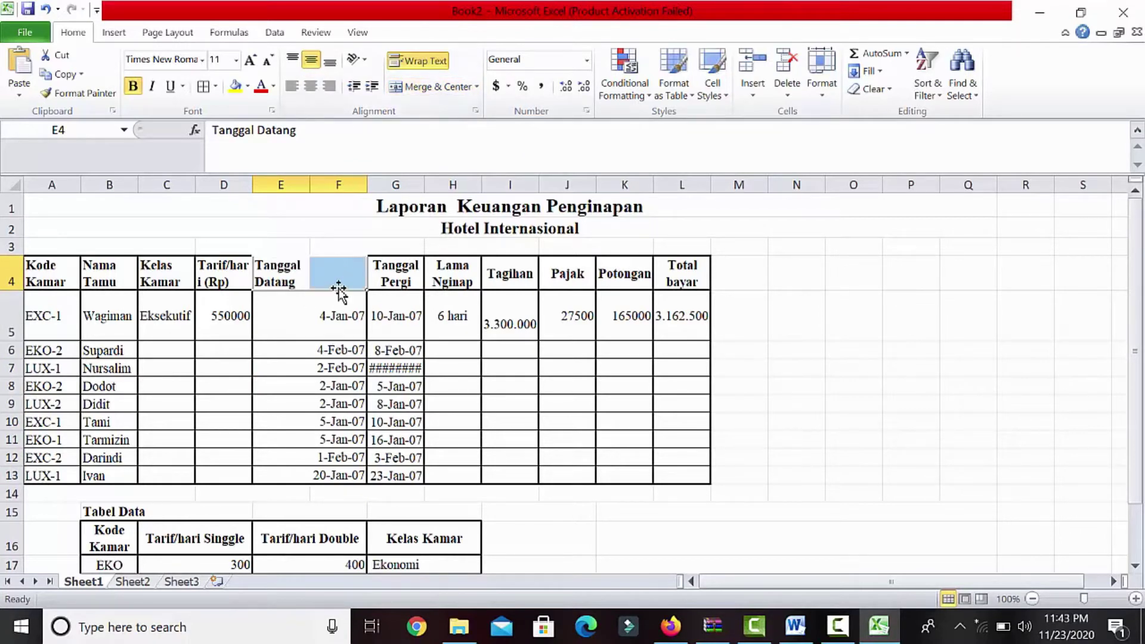
pyautogui.moveTo(329, 306); pyautogui.dragTo(331, 458)
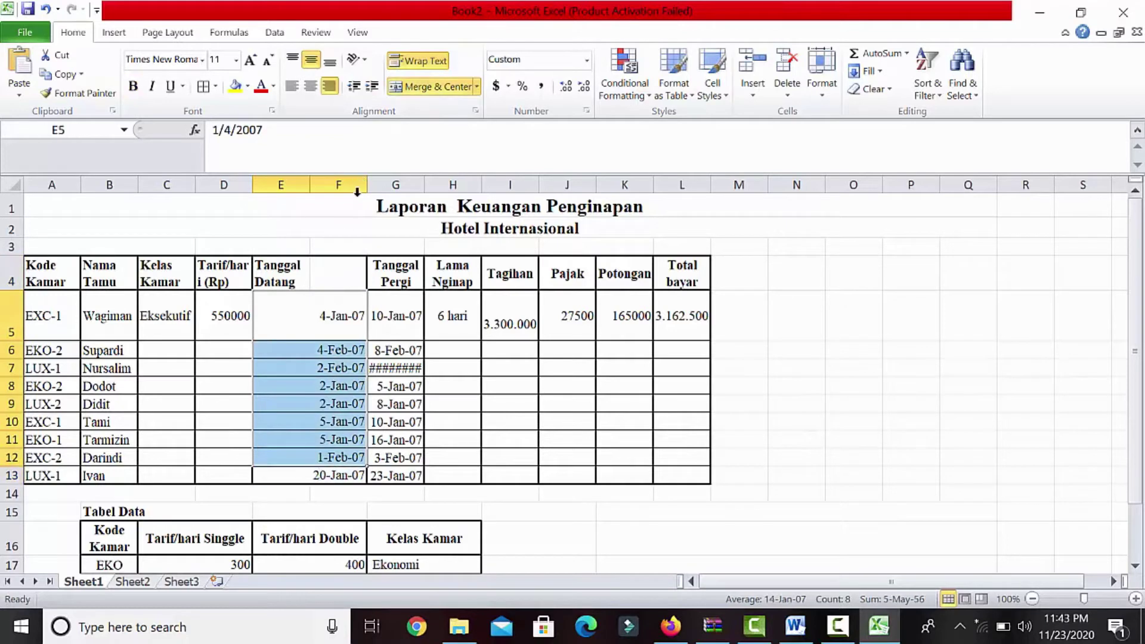
pyautogui.moveTo(334, 324); pyautogui.dragTo(320, 472)
pyautogui.click(429, 88)
# Step: Delete the empty cells F4:F13 beside the arrival dates, shifting cells left
pyautogui.moveTo(335, 278); pyautogui.dragTo(341, 475)
pyautogui.rightClick(341, 474)
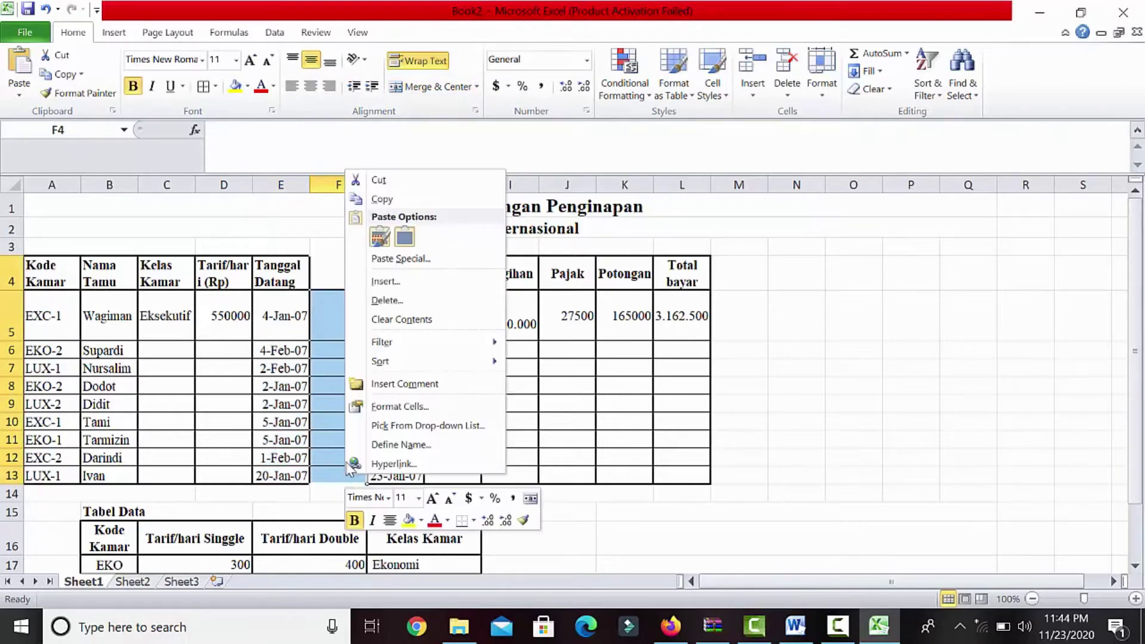
pyautogui.click(383, 300)
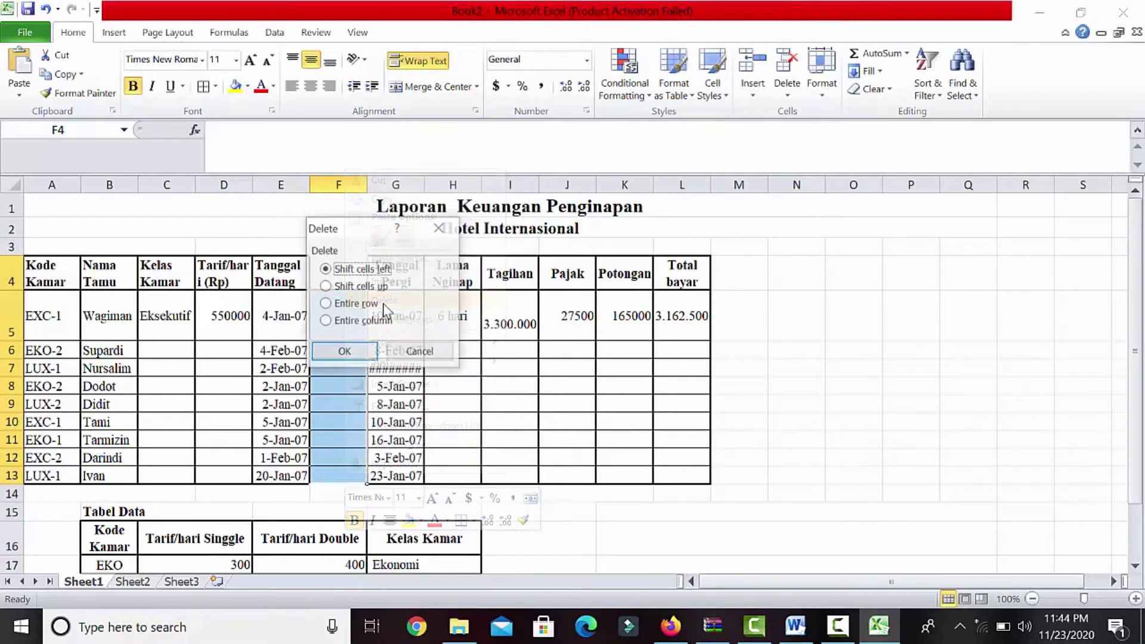
pyautogui.click(343, 354)
pyautogui.click(473, 383)
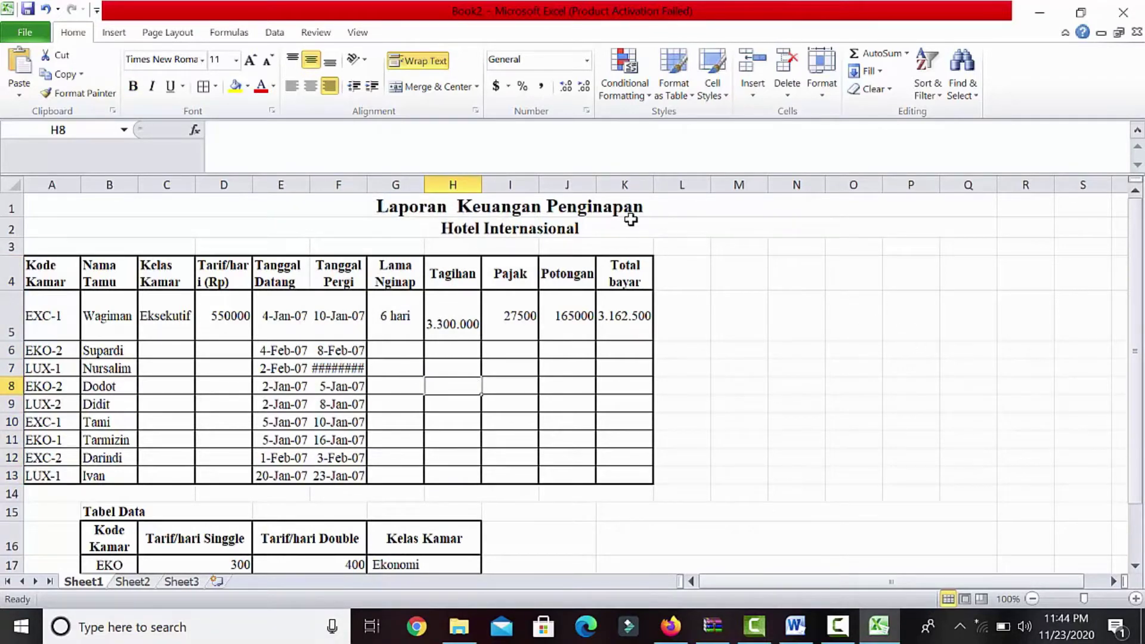
# Step: Unmerge the report titles Laporan Keuangan Penginapan in A1:Q1 and Hotel Internasional in A2:Q2
pyautogui.moveTo(501, 206); pyautogui.dragTo(499, 219)
pyautogui.click(499, 216)
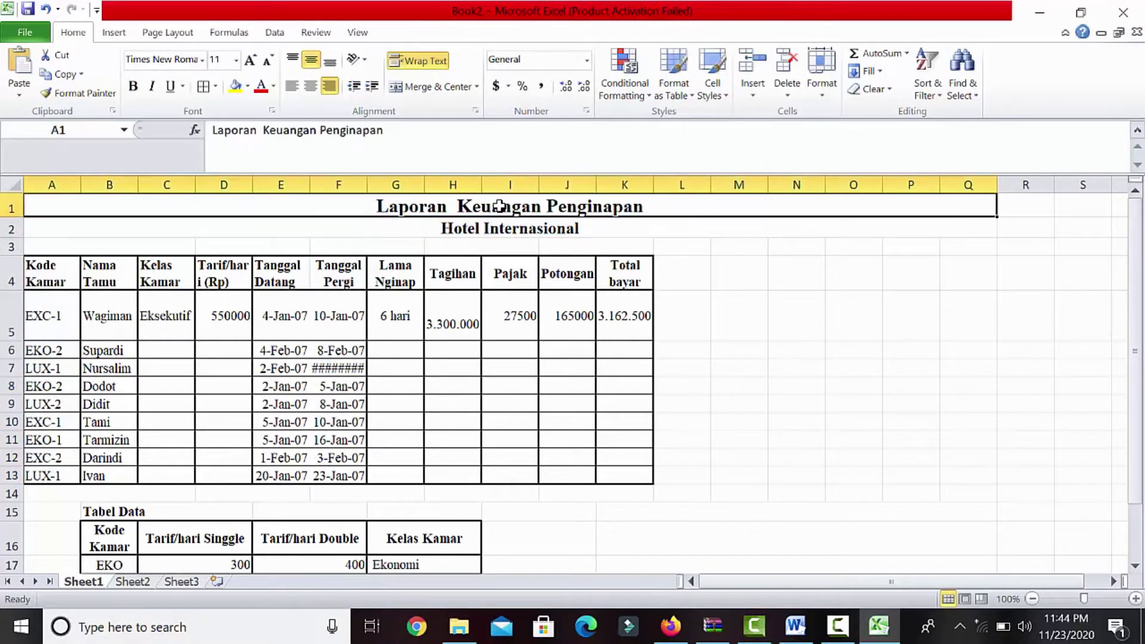
pyautogui.click(410, 88)
pyautogui.click(486, 228)
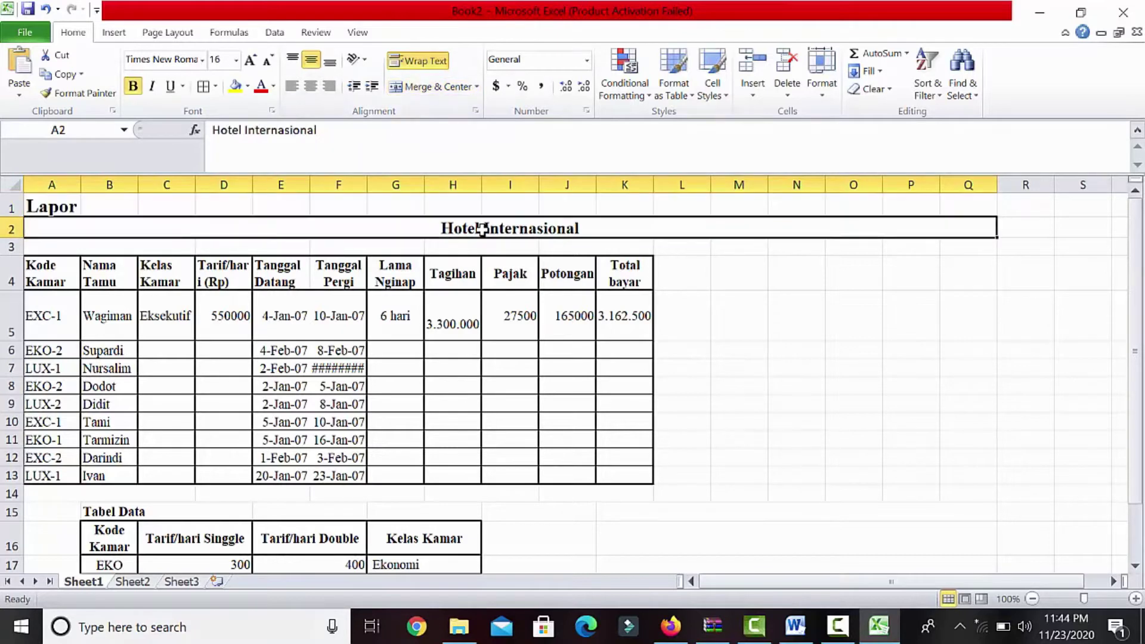
pyautogui.click(414, 90)
pyautogui.click(797, 382)
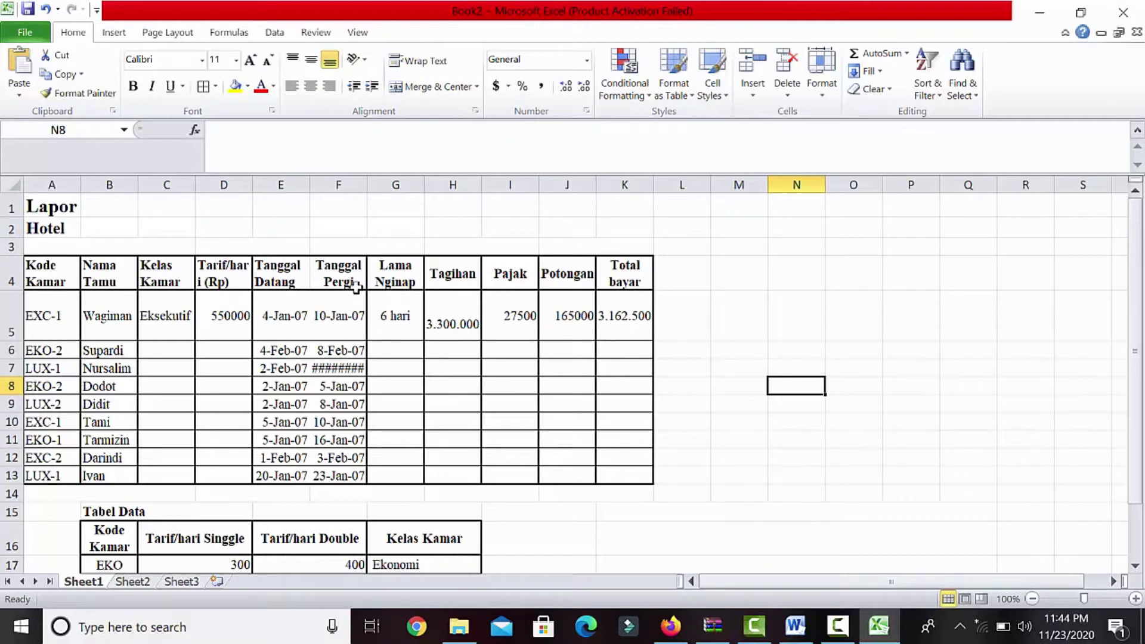
# Step: AutoFit column F to its departure dates and apply all borders to the main table A4:K13
pyautogui.click(41, 268)
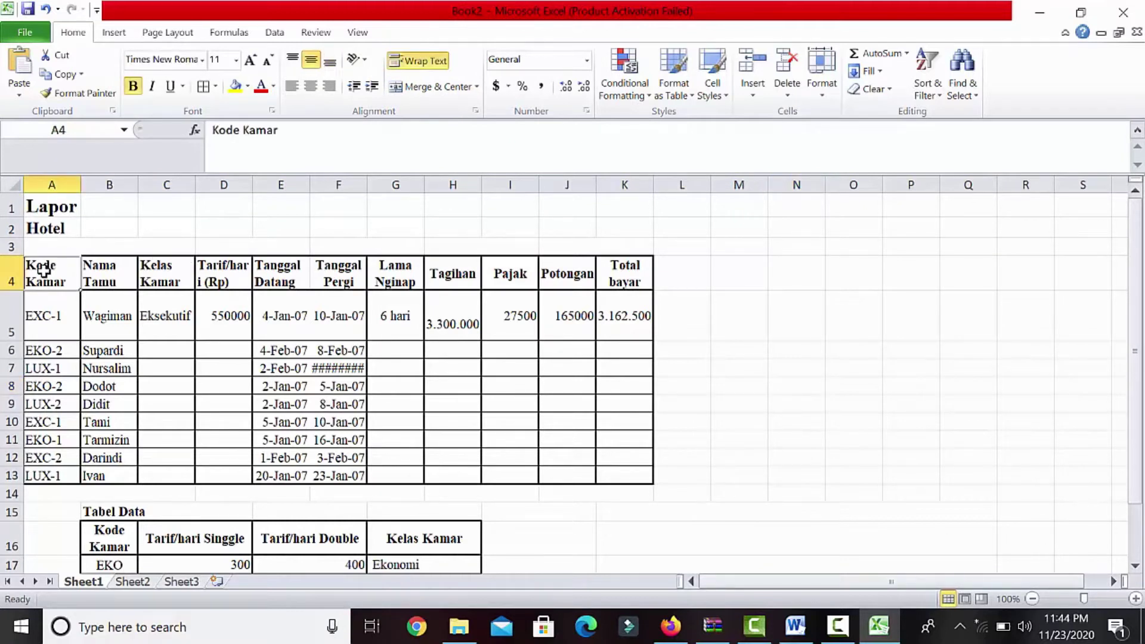
pyautogui.doubleClick(366, 185)
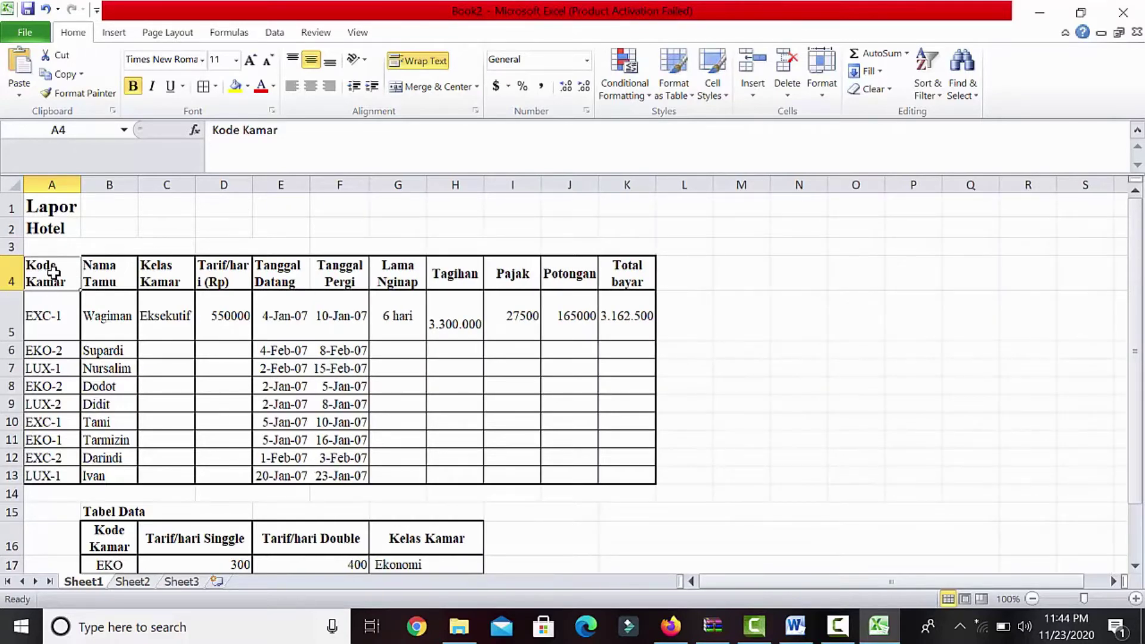
pyautogui.moveTo(231, 321); pyautogui.dragTo(621, 475)
pyautogui.click(203, 87)
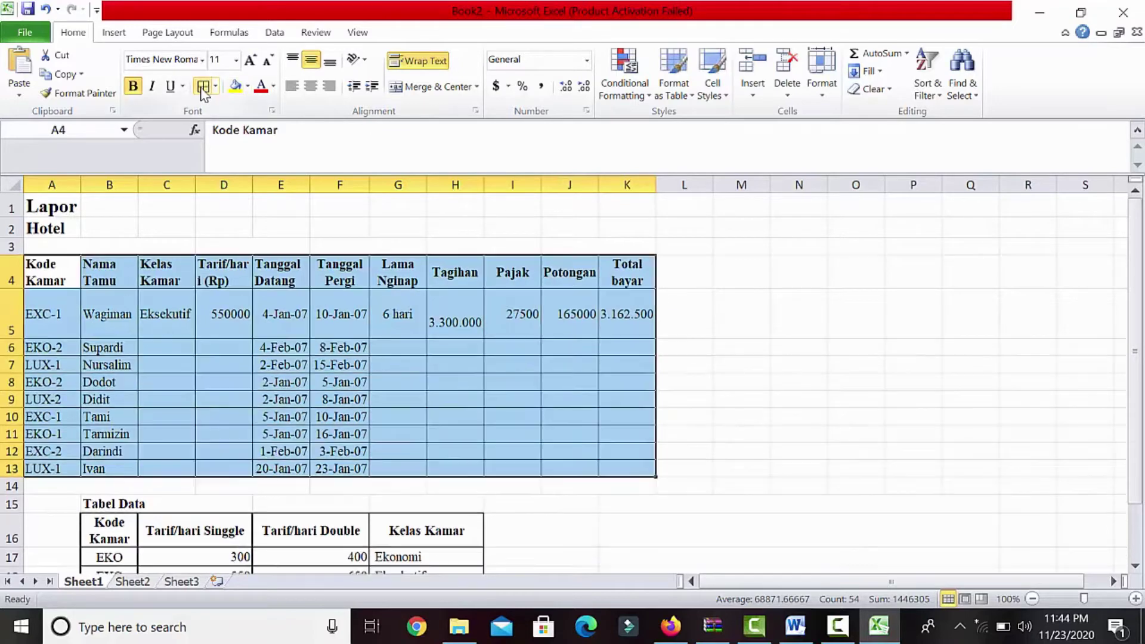
# Step: Put a thick box border around the main table A4:K13
pyautogui.click(626, 383)
pyautogui.moveTo(47, 272); pyautogui.dragTo(605, 463)
pyautogui.click(216, 86)
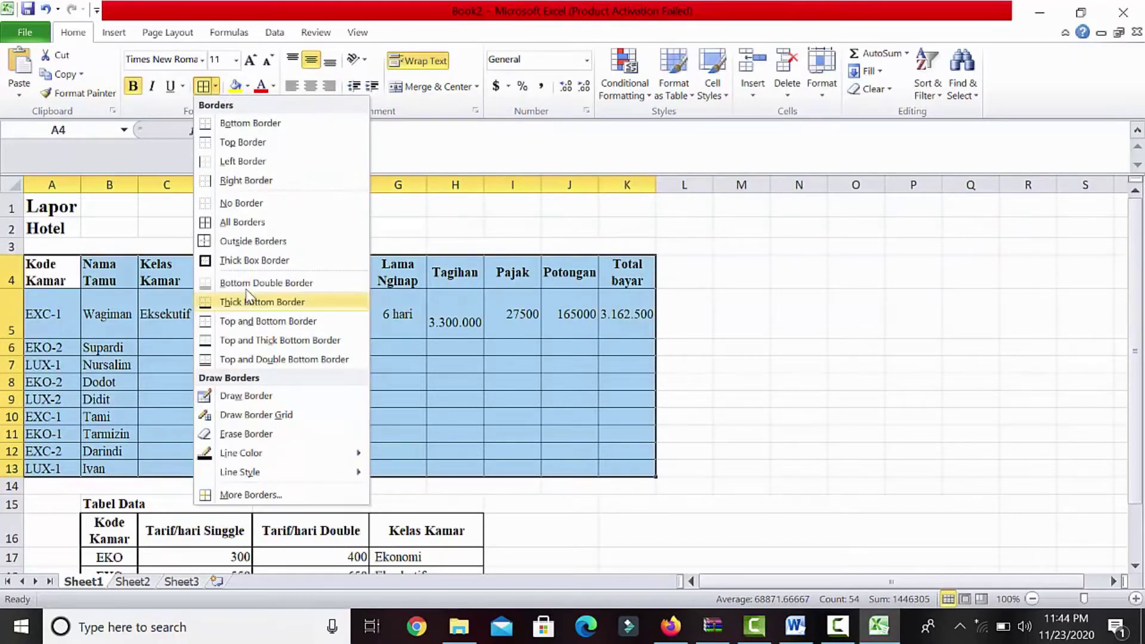
pyautogui.click(251, 263)
pyautogui.click(518, 349)
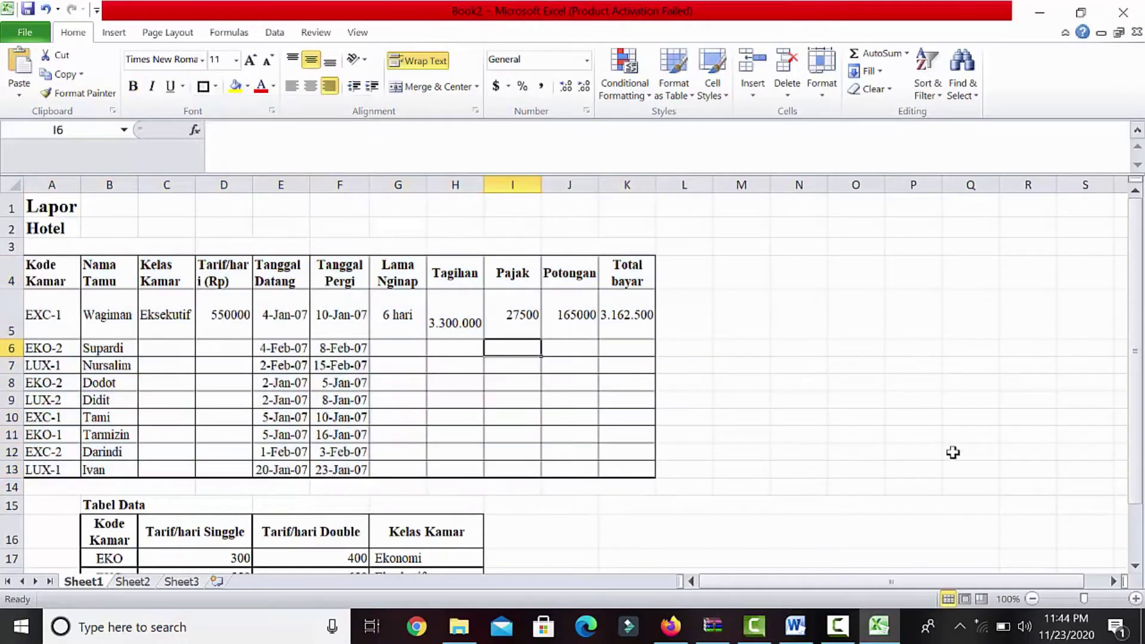
# Step: Unmerge the Tarif/hari Singgle header in C16:D16 and its rates in C17:D19 of the Tabel Data table
pyautogui.moveTo(1136, 339); pyautogui.dragTo(1137, 395)
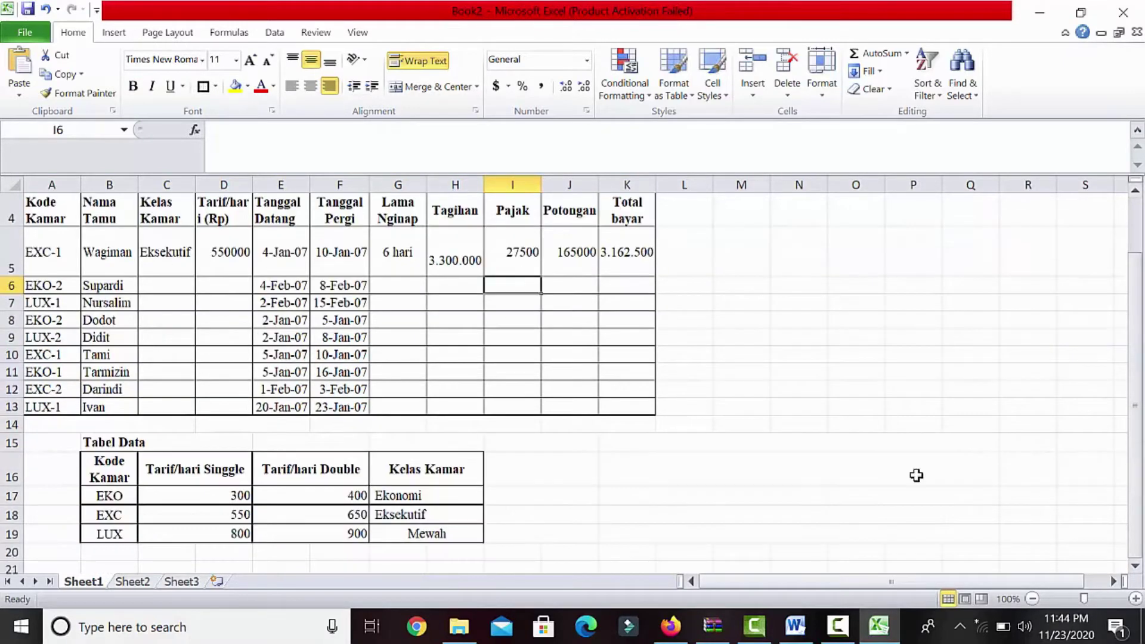
pyautogui.click(184, 472)
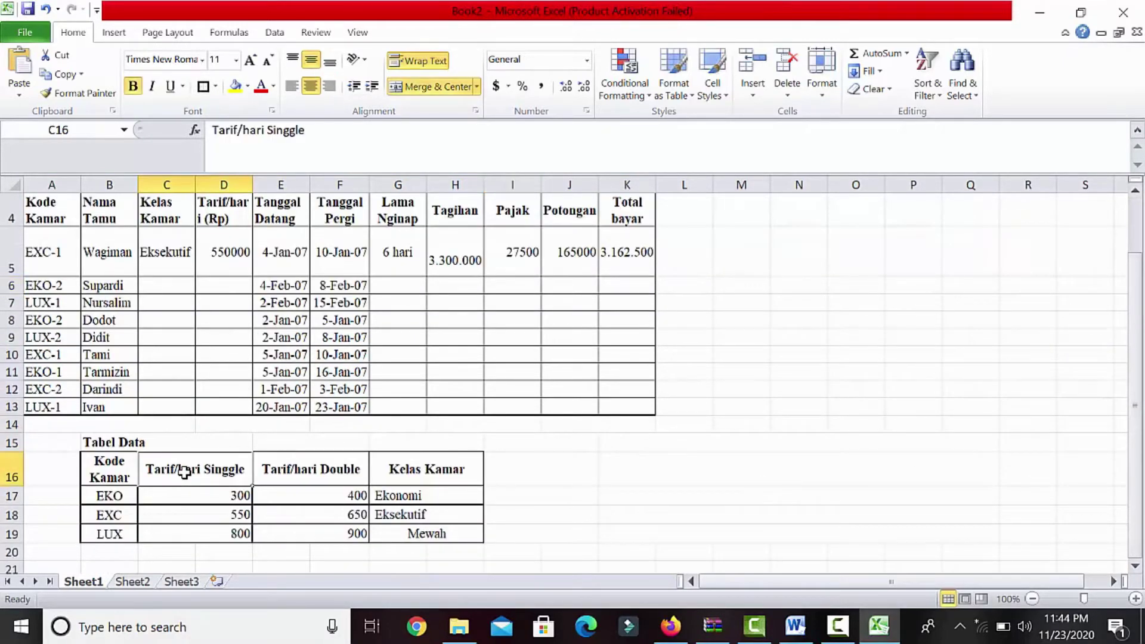
pyautogui.click(428, 83)
pyautogui.click(172, 499)
pyautogui.keyDown('shift'); pyautogui.click(169, 535); pyautogui.keyUp('shift')
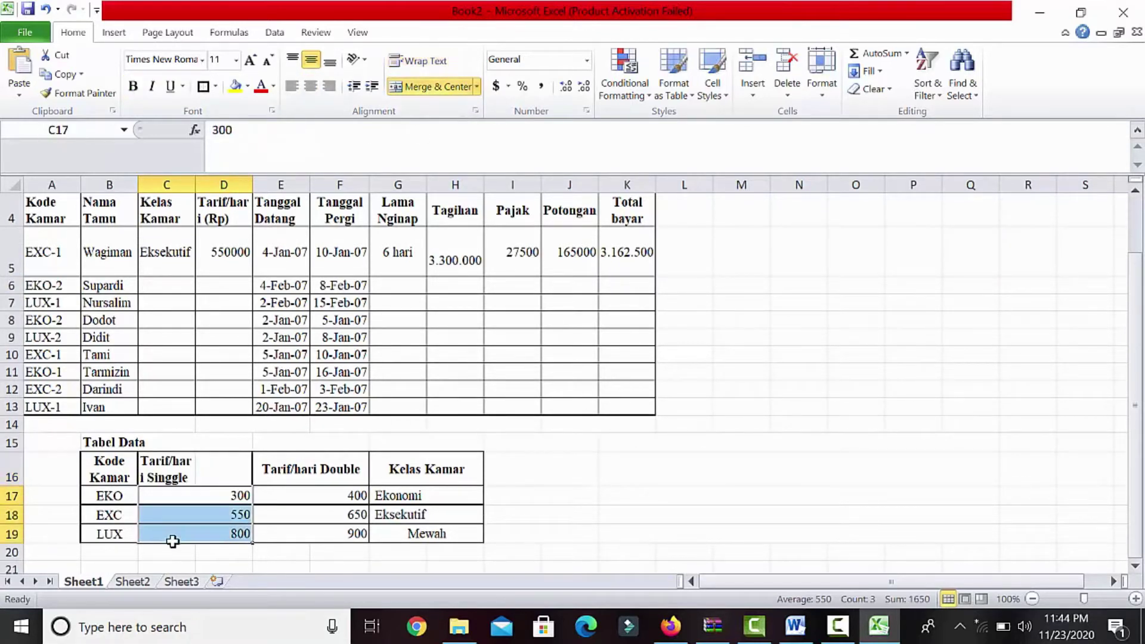
pyautogui.click(419, 87)
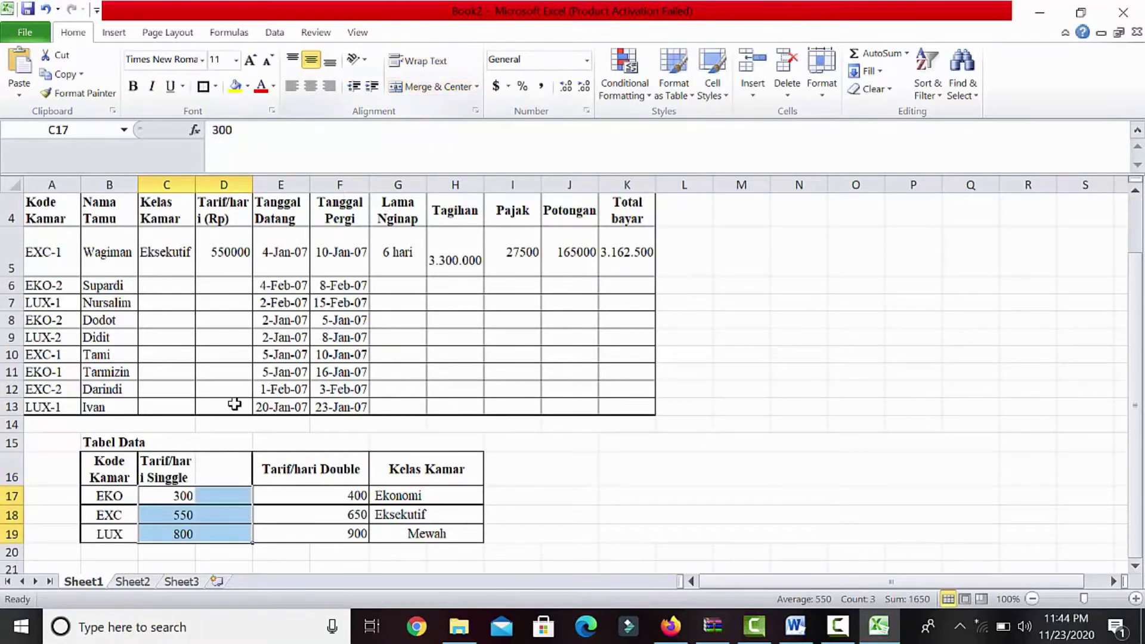
# Step: Delete the empty cells D16:D19 beside the Tarif/hari Singgle rates, shifting cells left
pyautogui.click(214, 459)
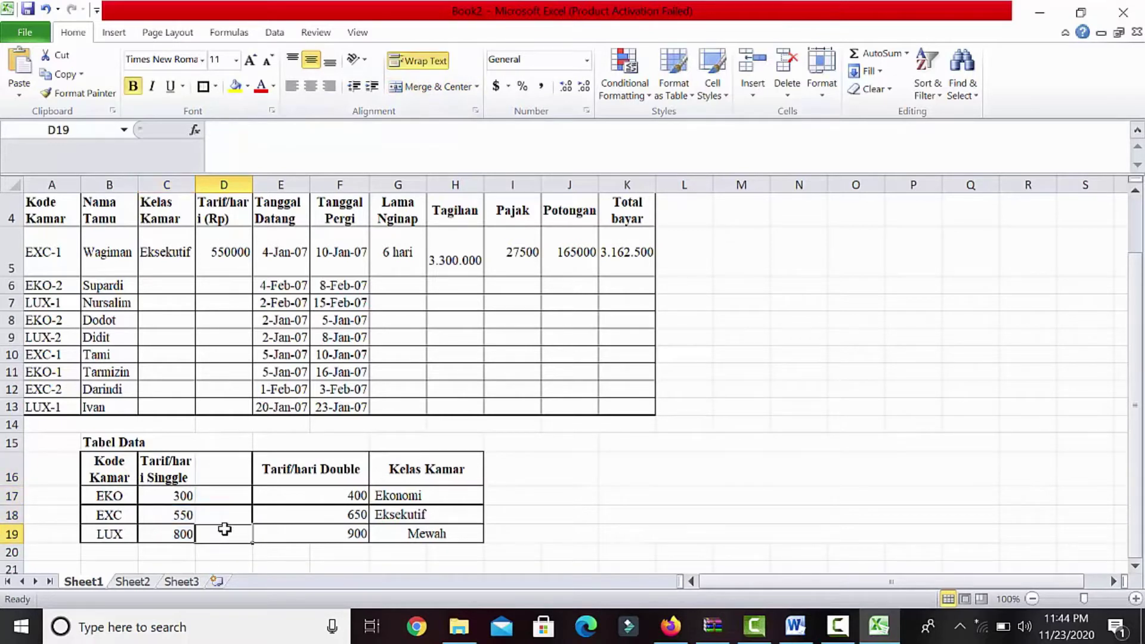
pyautogui.moveTo(218, 496); pyautogui.dragTo(210, 534)
pyautogui.rightClick(211, 534)
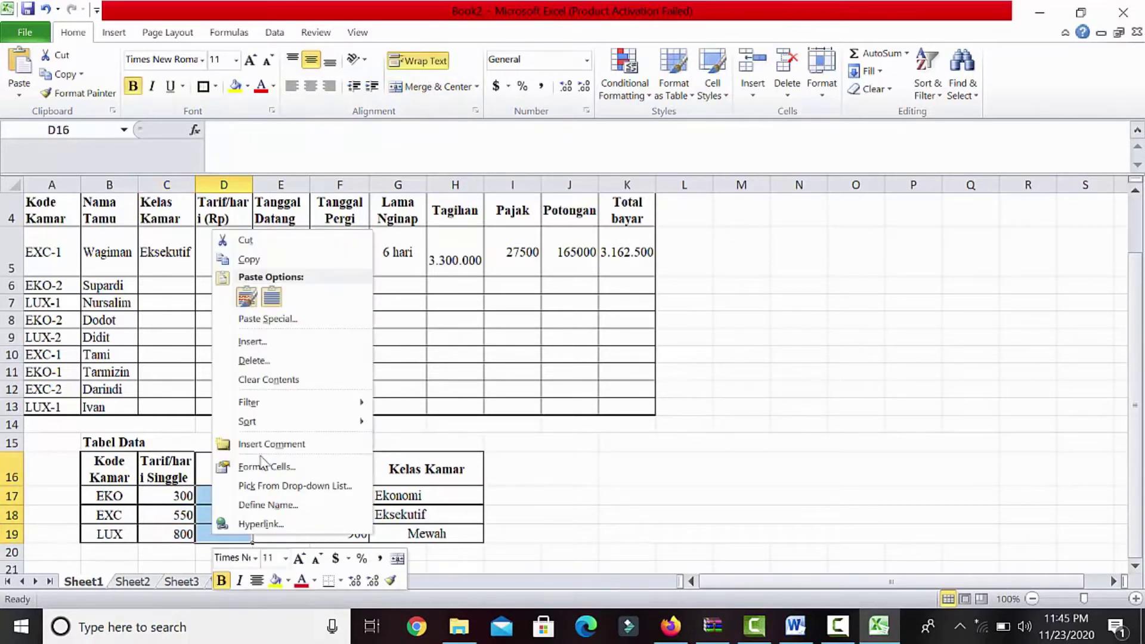
pyautogui.moveTo(291, 398)
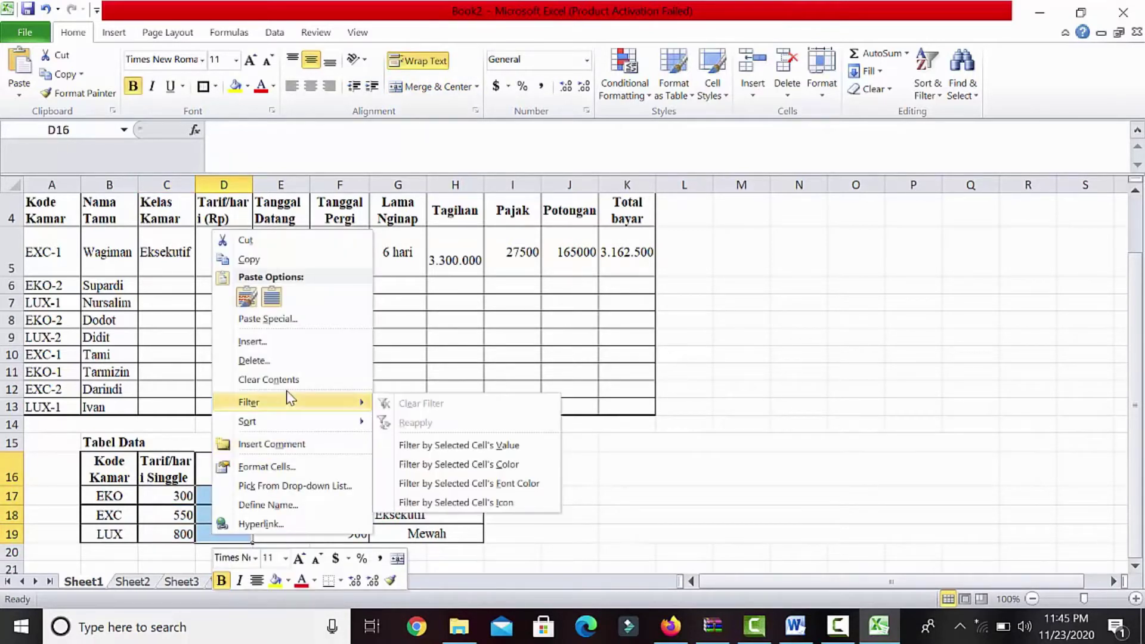
pyautogui.click(278, 360)
pyautogui.click(239, 407)
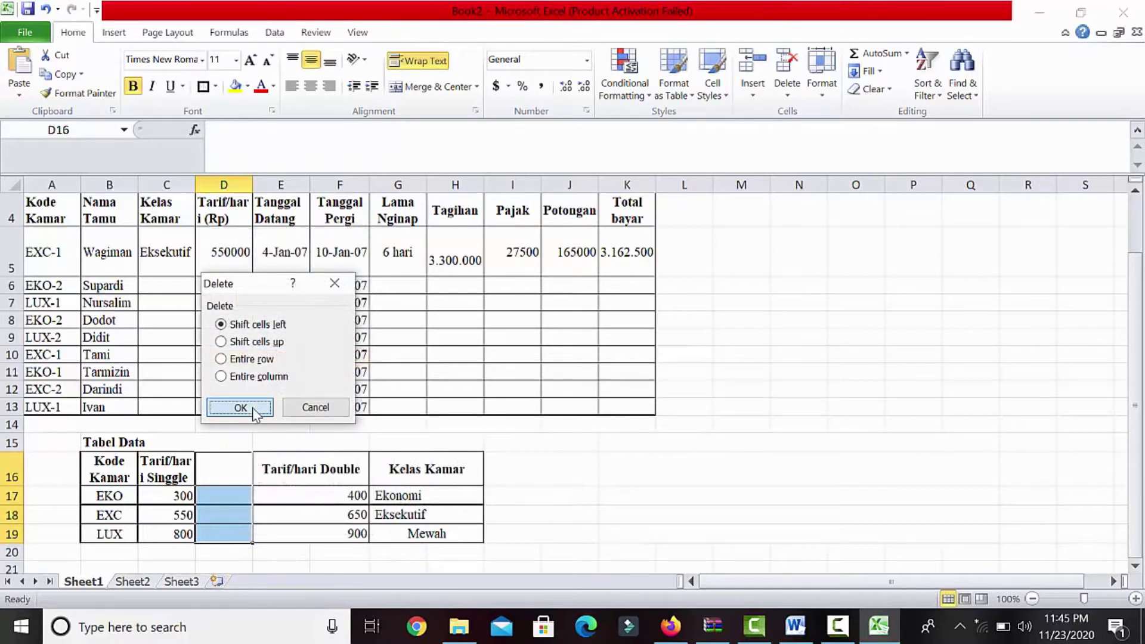
# Step: Unmerge the Tarif/hari Double header and its rates in D16:E19
pyautogui.click(279, 491)
pyautogui.click(278, 480)
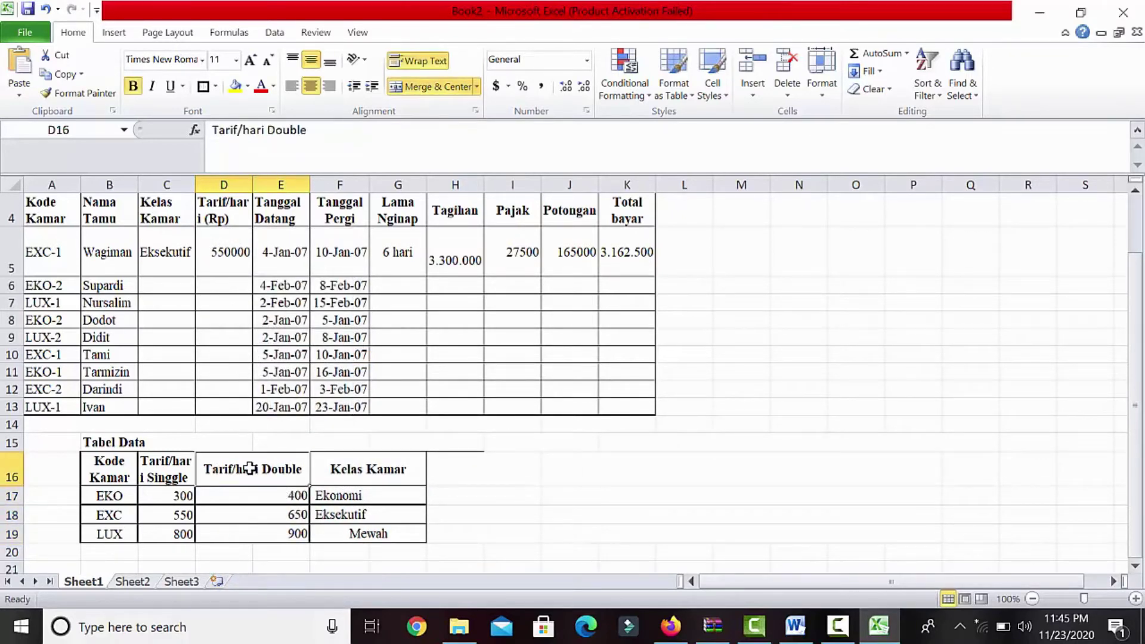
pyautogui.keyDown('shift'); pyautogui.click(249, 534); pyautogui.keyUp('shift')
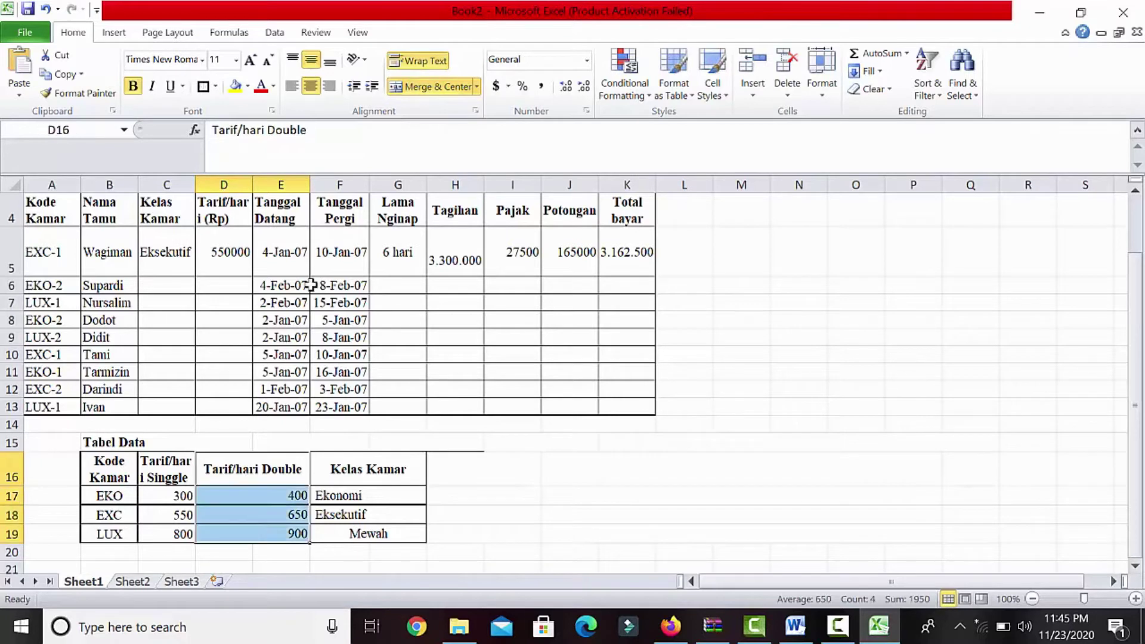
pyautogui.click(436, 87)
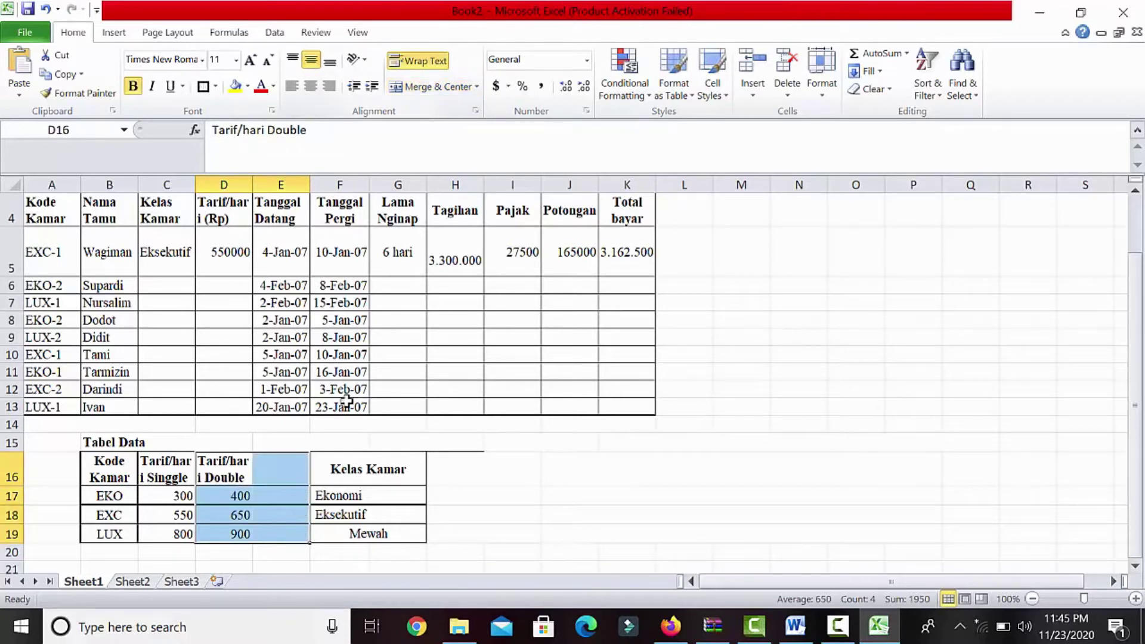
# Step: Merge the empty cells E16:E19 beside the Tarif/hari Double rates and delete them, shifting cells left
pyautogui.moveTo(281, 468); pyautogui.dragTo(281, 533)
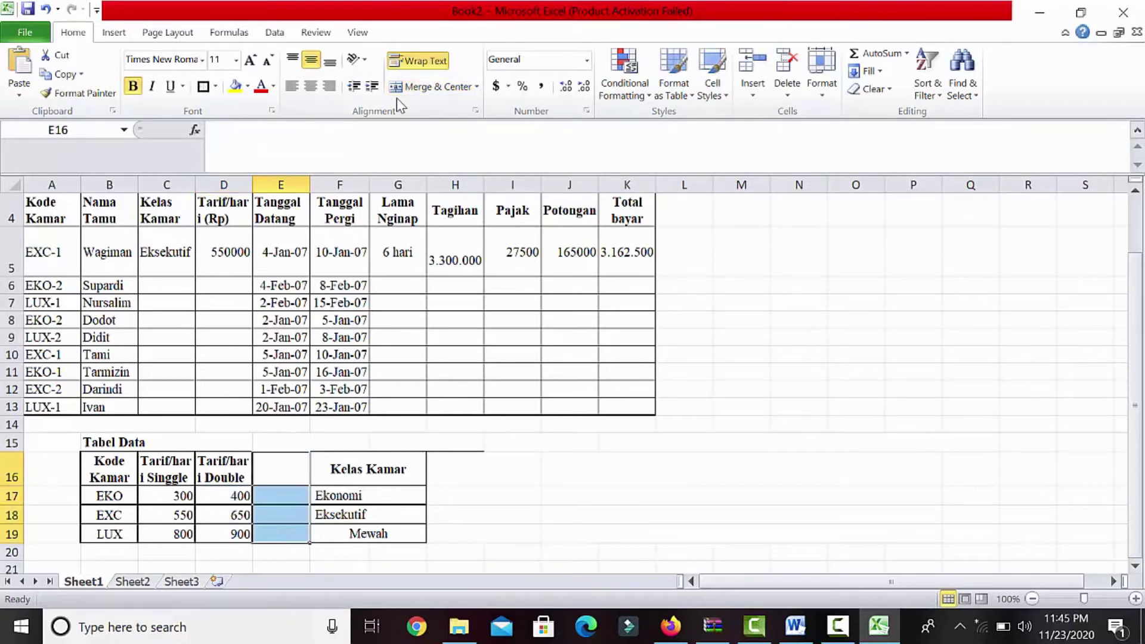
pyautogui.click(412, 85)
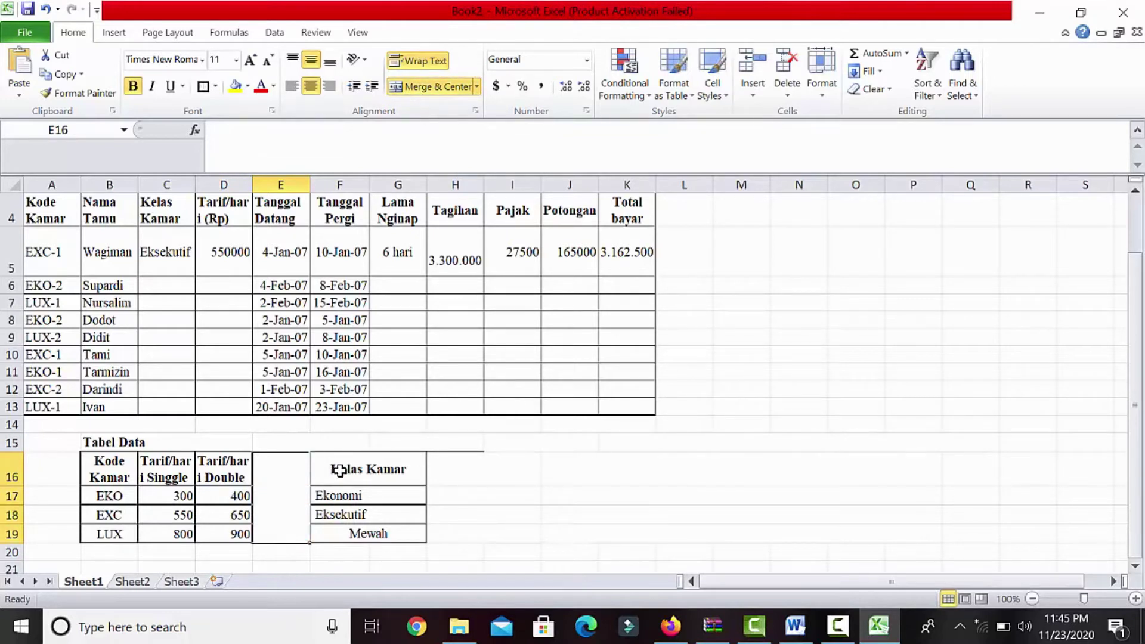
pyautogui.click(499, 500)
pyautogui.click(301, 465)
pyautogui.rightClick(289, 505)
pyautogui.click(327, 332)
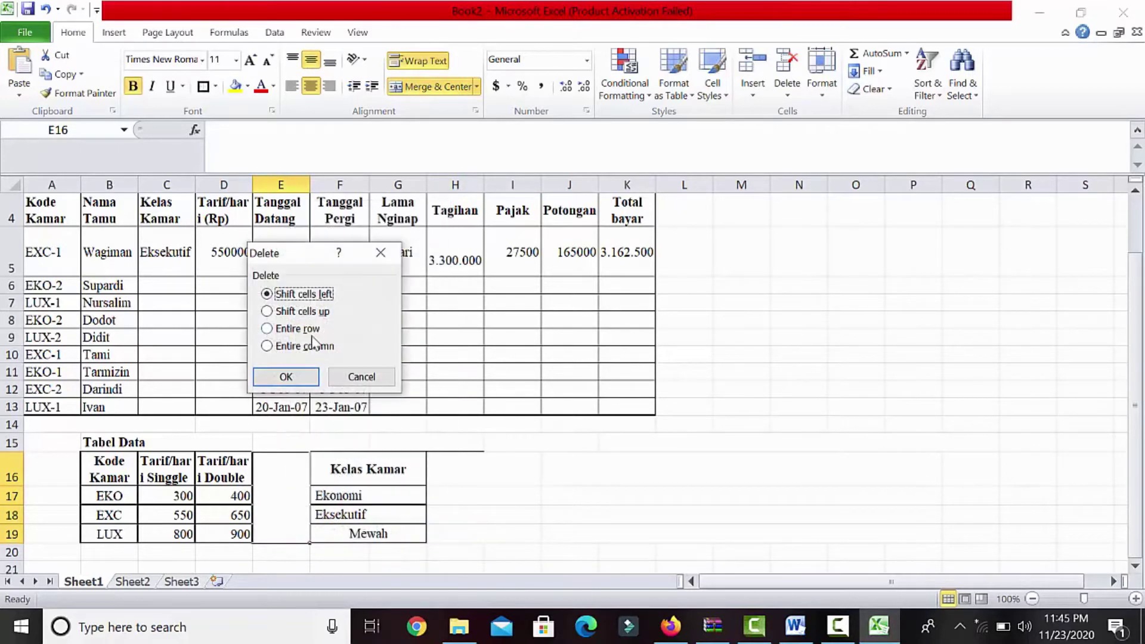
pyautogui.click(287, 377)
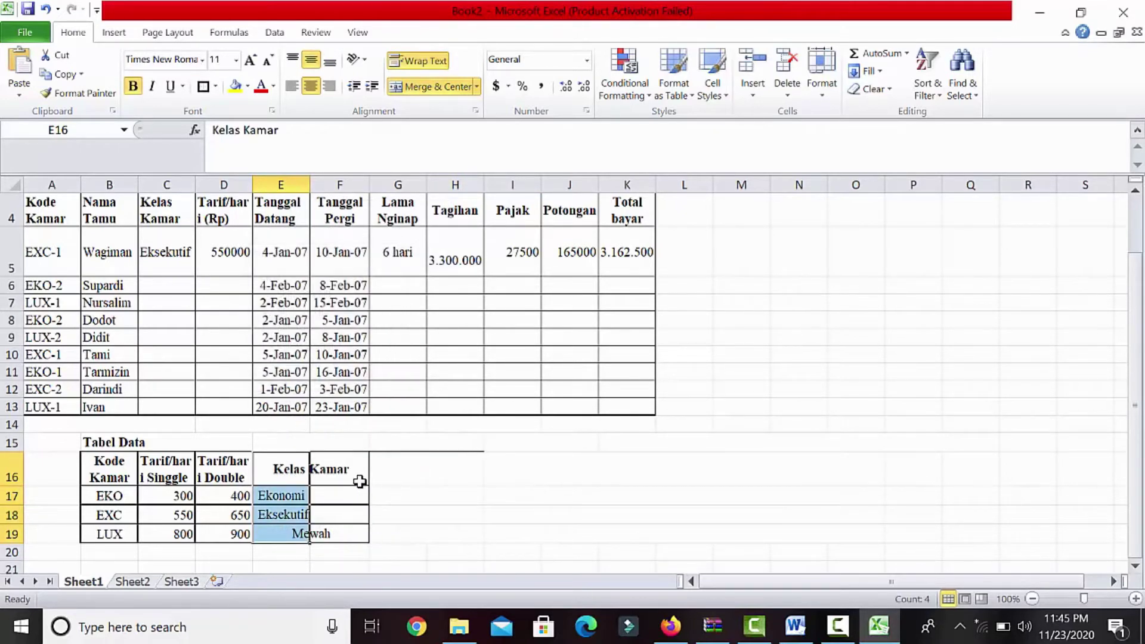
# Step: Unmerge the Kelas Kamar header and its class names in E16:F19 of the Tabel Data table
pyautogui.hotkey('ctrl', 'z')
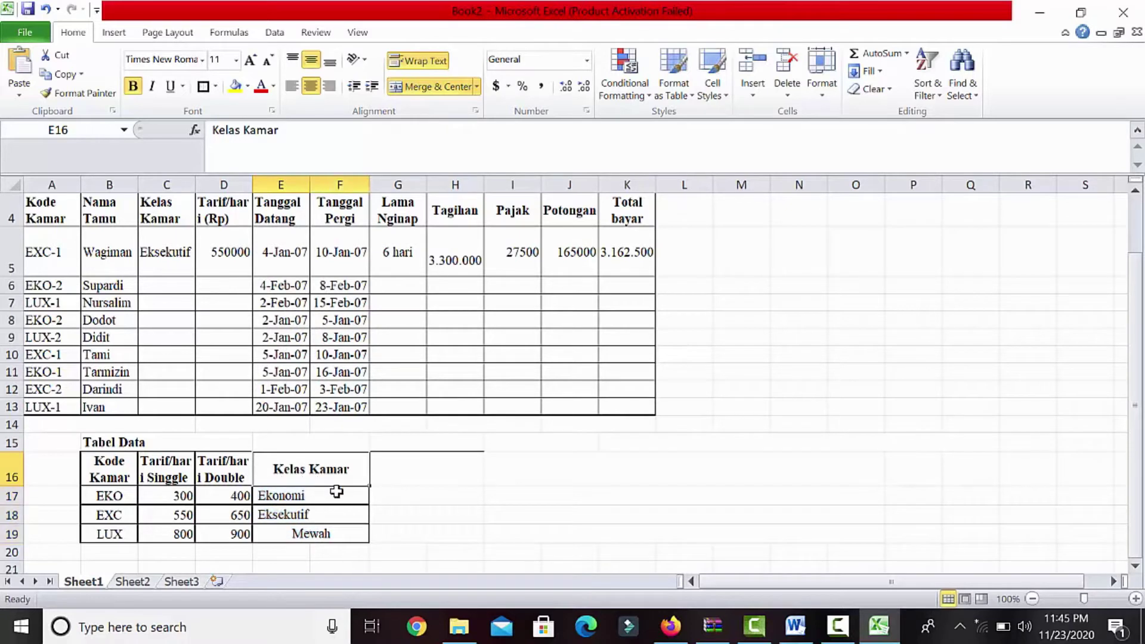
pyautogui.moveTo(327, 483); pyautogui.dragTo(356, 534)
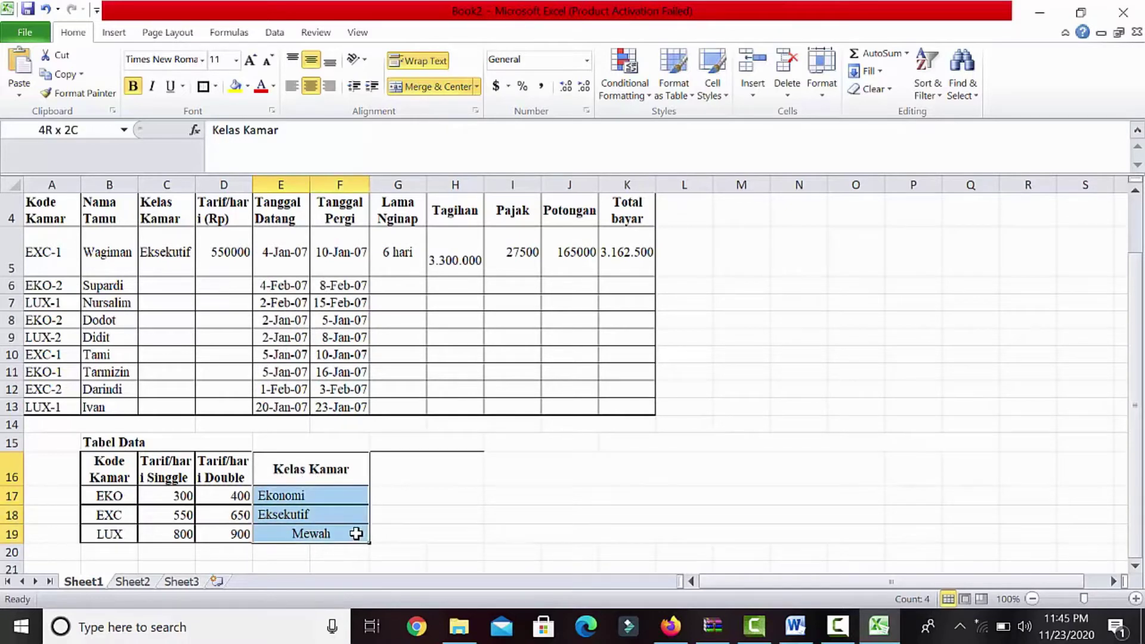
pyautogui.click(442, 93)
# Step: Delete the empty cells F16:F19 beside the Kelas Kamar names, shifting cells left
pyautogui.moveTo(335, 474); pyautogui.dragTo(332, 531)
pyautogui.rightClick(333, 532)
pyautogui.click(380, 363)
pyautogui.click(332, 411)
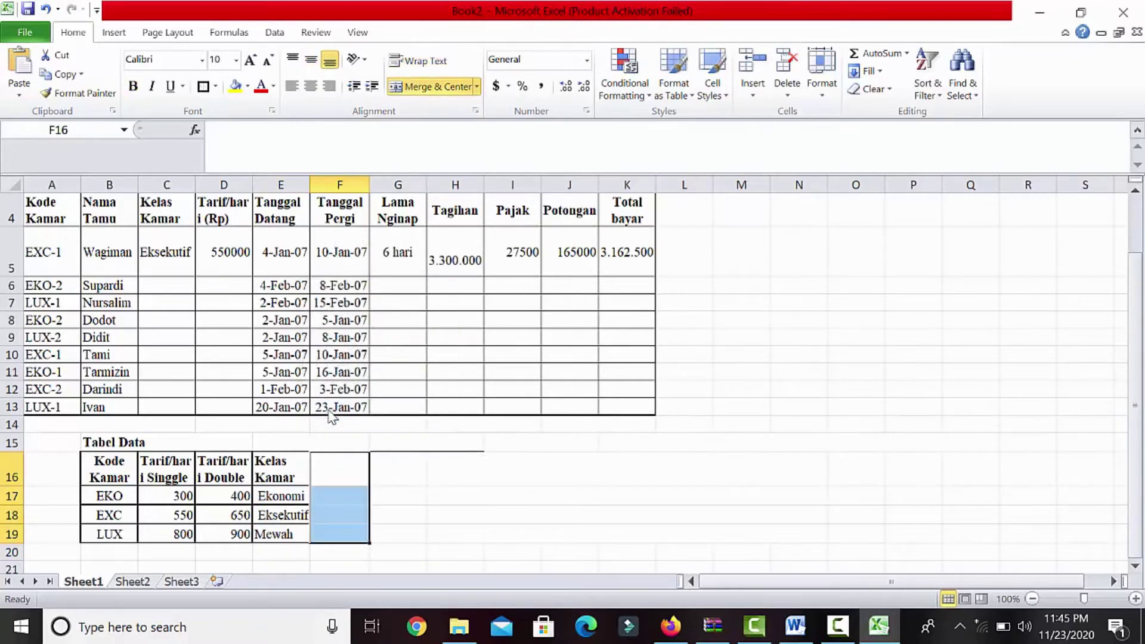
# Step: Remove all borders from the Tabel Data area B16:N20, including the stray lines beside the table
pyautogui.click(507, 566)
pyautogui.moveTo(123, 461); pyautogui.dragTo(465, 549)
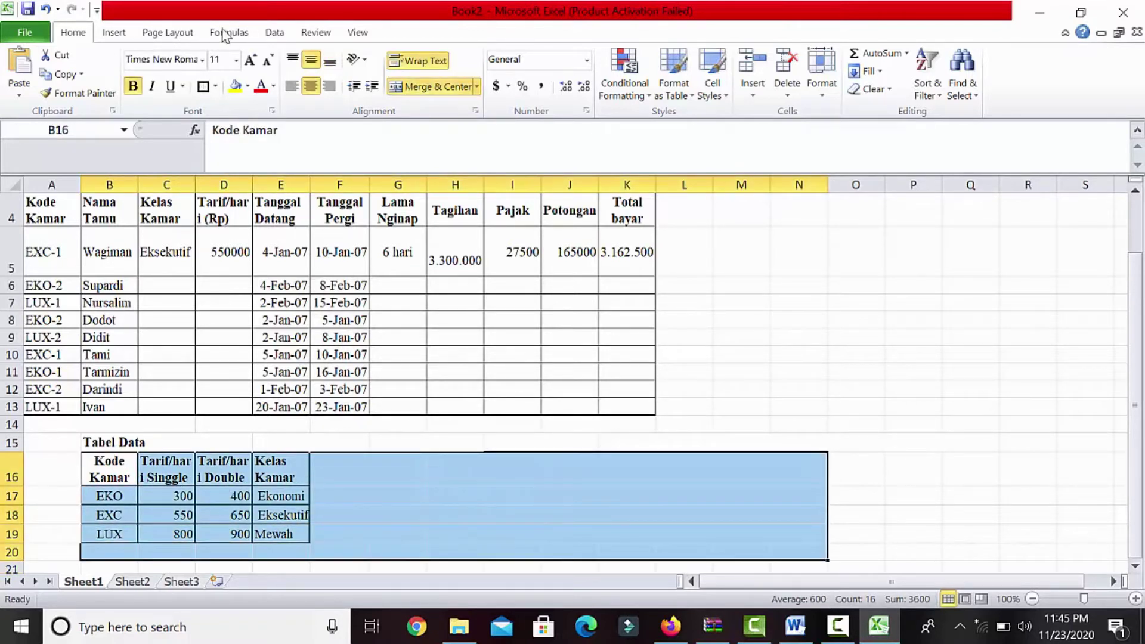
pyautogui.click(216, 86)
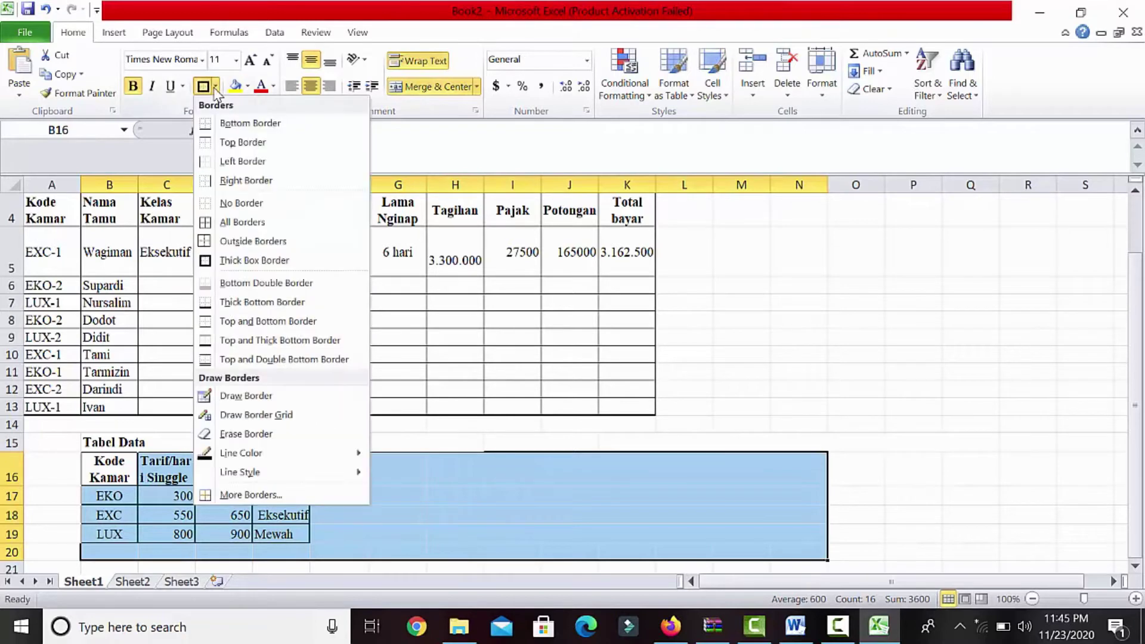
pyautogui.click(239, 203)
pyautogui.click(351, 527)
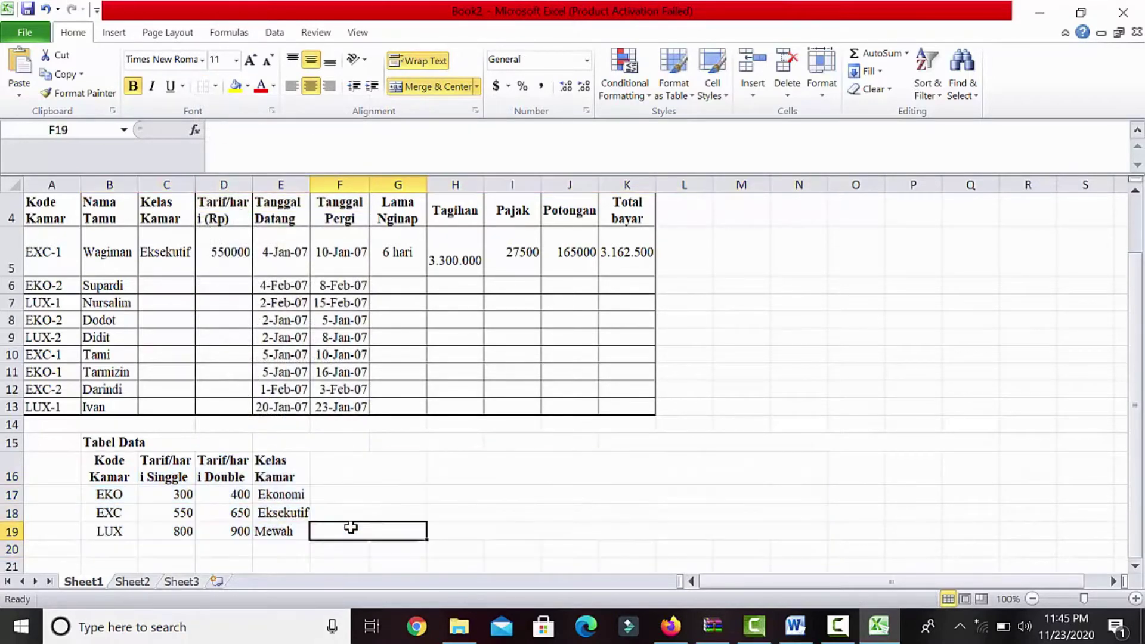
# Step: Apply all borders and a thick box border to the Tabel Data table B16:E19
pyautogui.moveTo(108, 464); pyautogui.dragTo(305, 532)
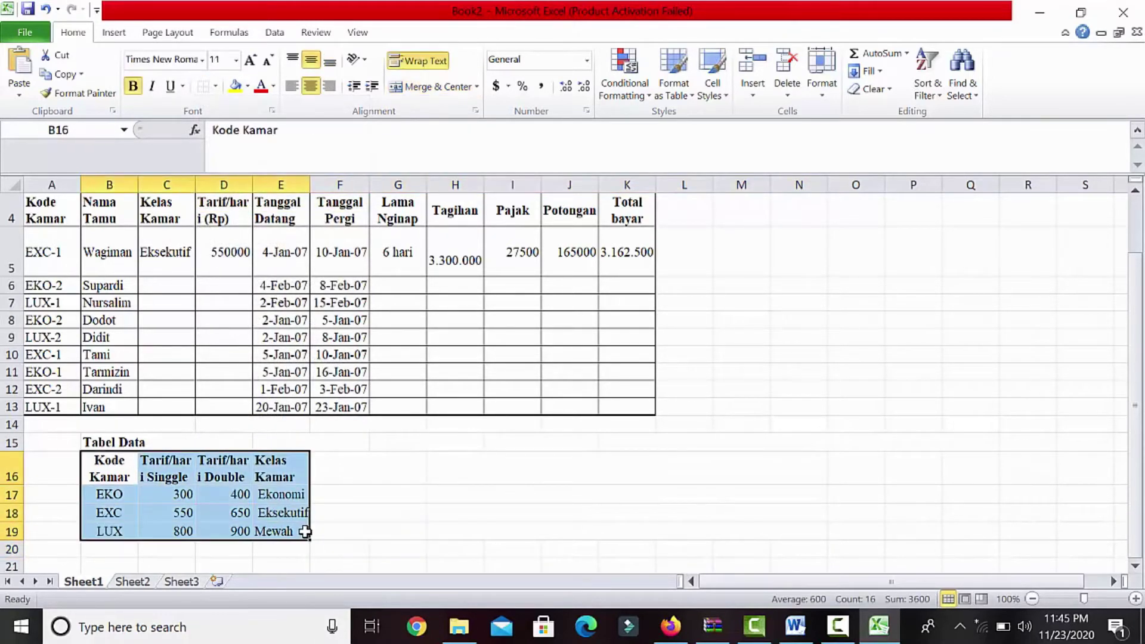
pyautogui.click(216, 86)
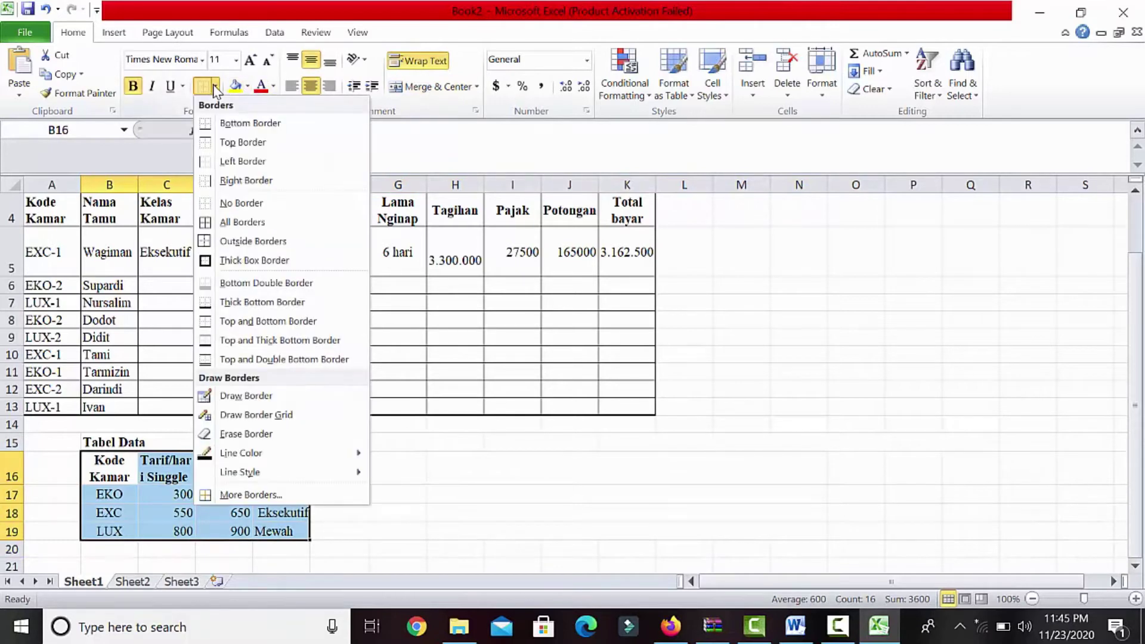
pyautogui.click(242, 222)
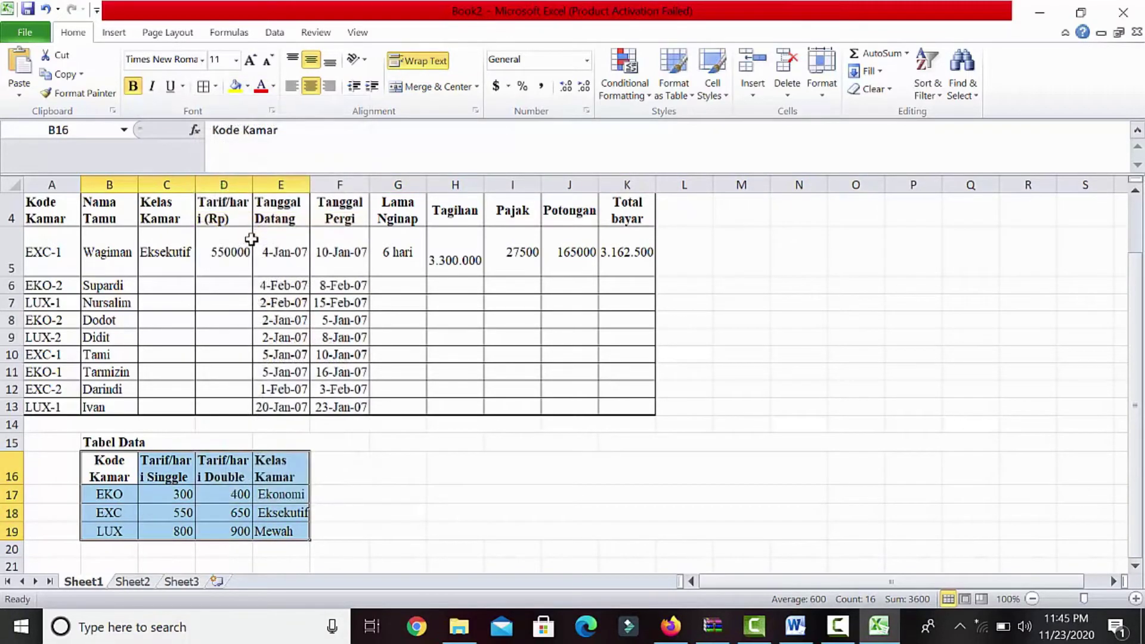
pyautogui.click(215, 88)
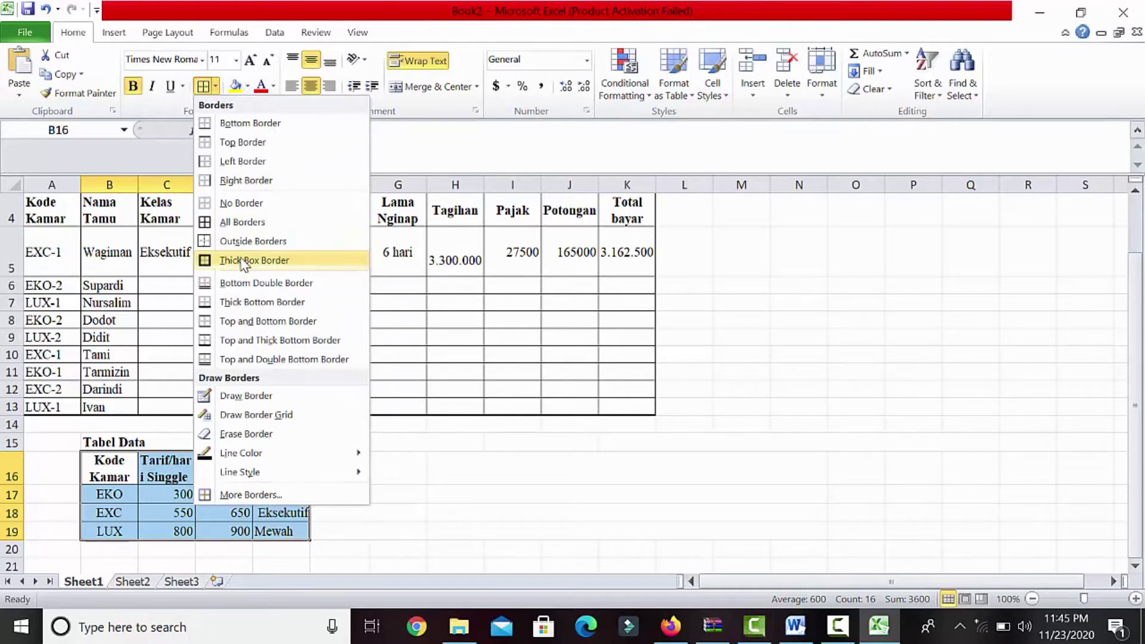
pyautogui.click(232, 259)
pyautogui.click(339, 565)
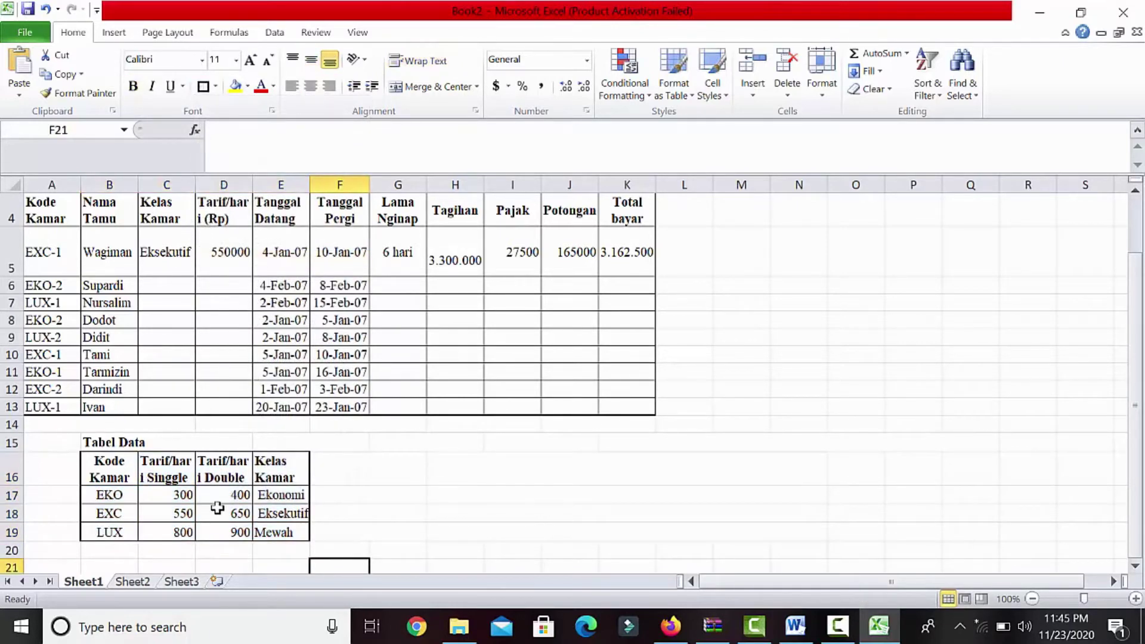
# Step: Widen column C slightly and correct the header in C16 to read Tarif/hari Single
pyautogui.moveTo(199, 190); pyautogui.dragTo(210, 185)
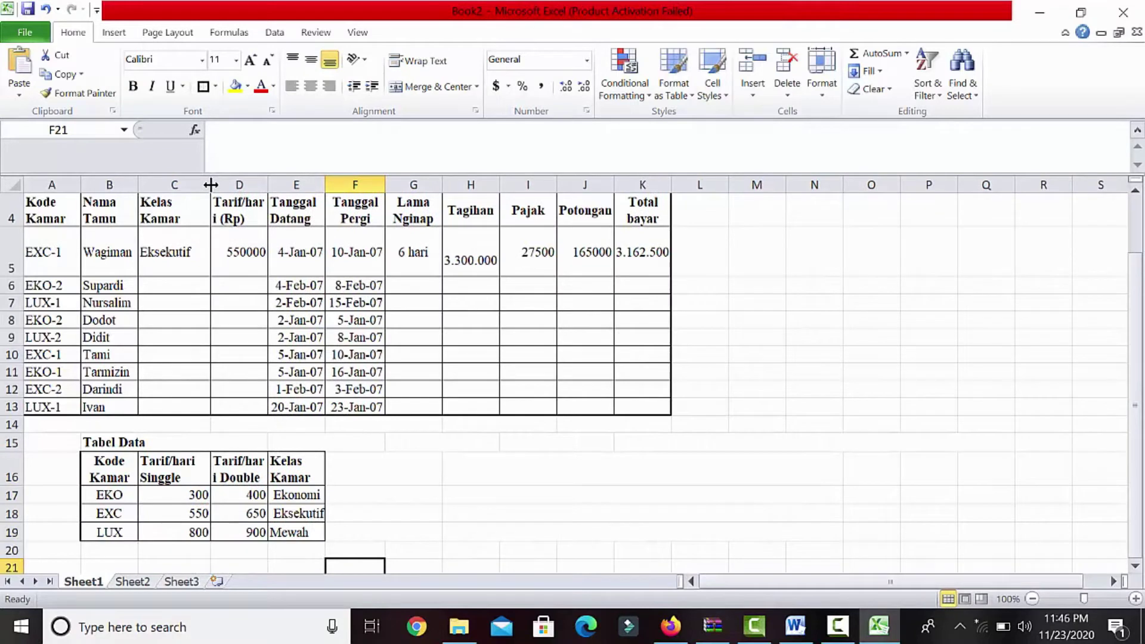
pyautogui.click(192, 465)
pyautogui.click(290, 130)
pyautogui.press('BackSpace')
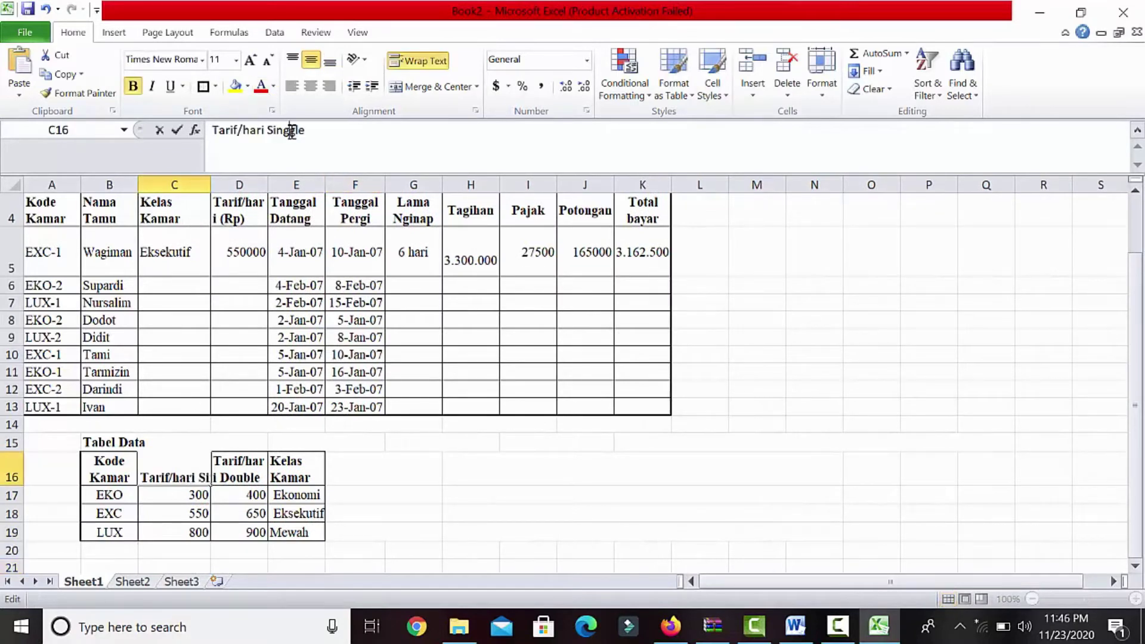
pyautogui.click(386, 549)
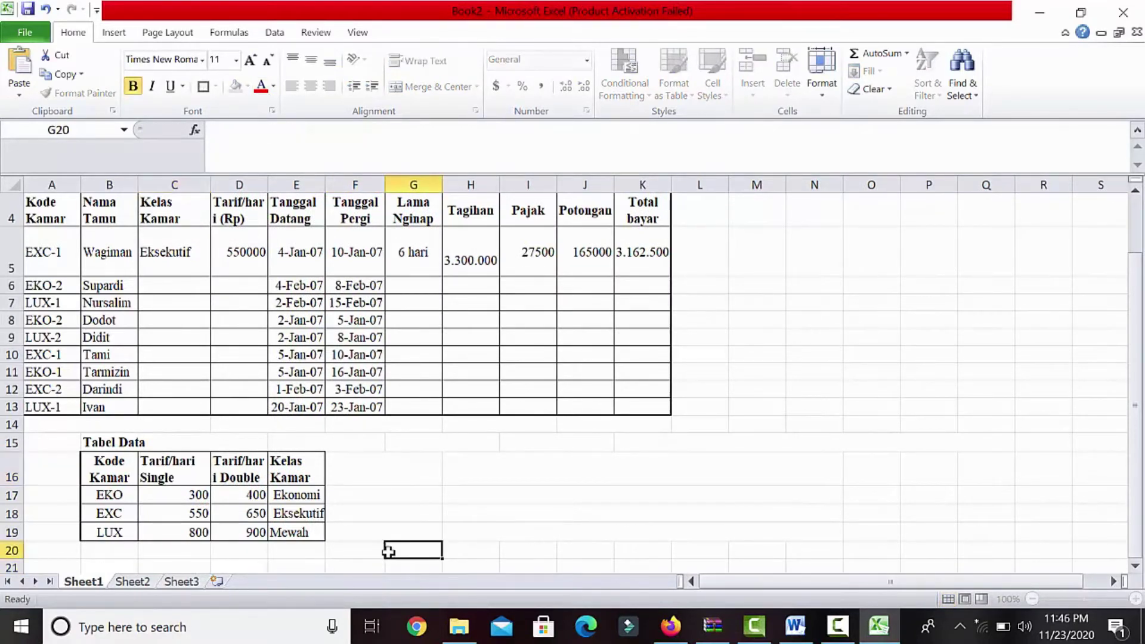
# Step: Widen column D so the Tarif/hari Double header in D16 wraps between its words
pyautogui.click(245, 464)
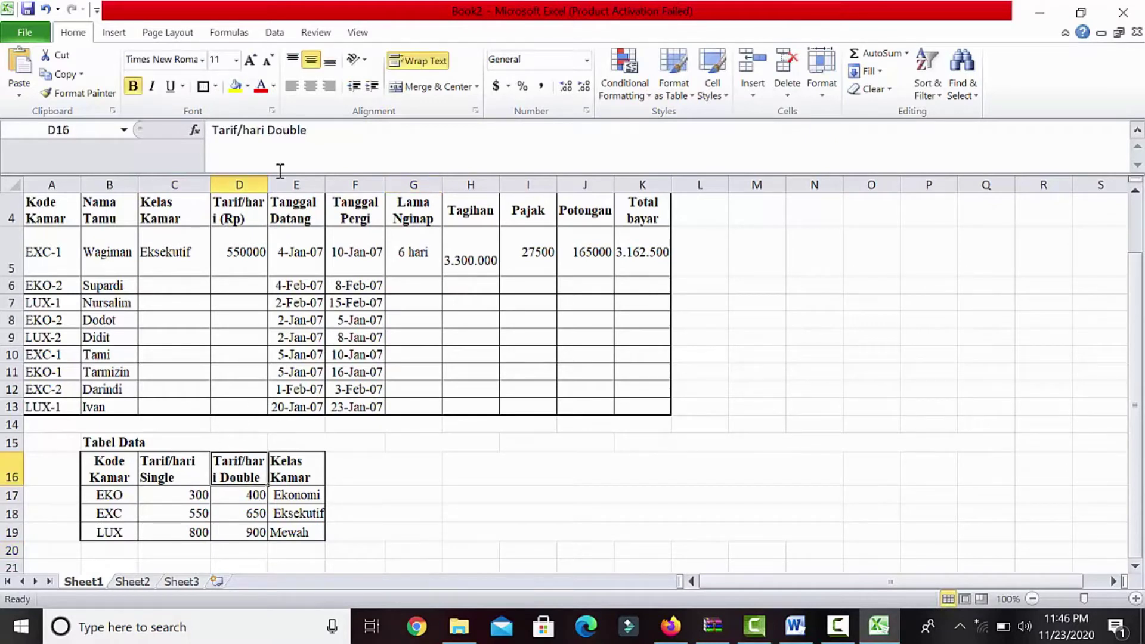
pyautogui.moveTo(266, 179); pyautogui.dragTo(283, 179)
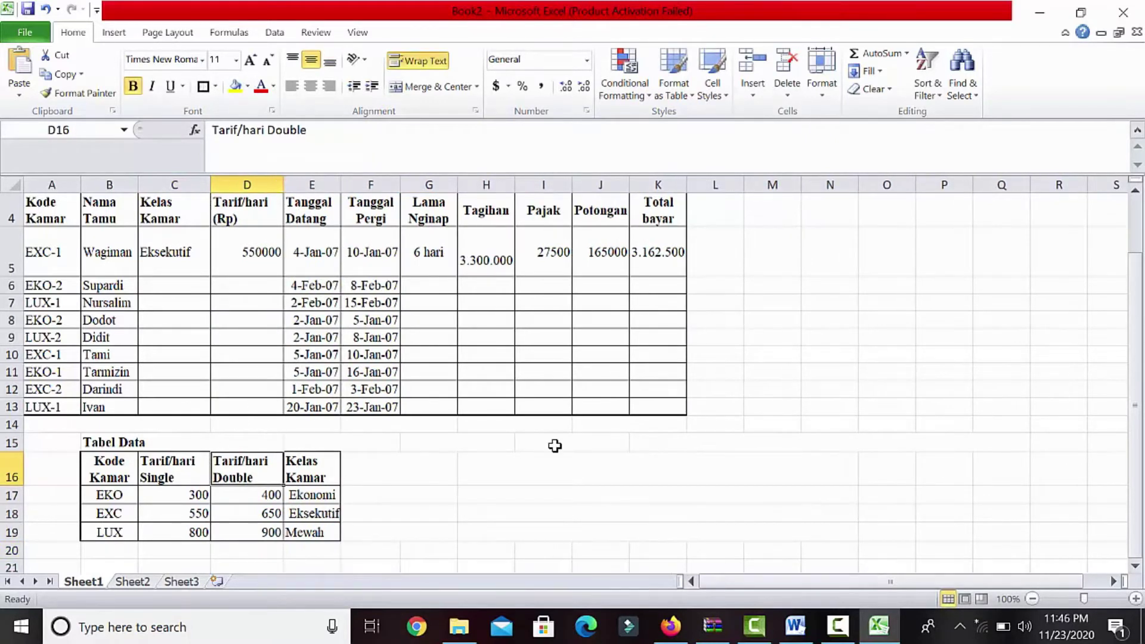
pyautogui.click(582, 496)
pyautogui.moveTo(1135, 405); pyautogui.dragTo(1142, 426)
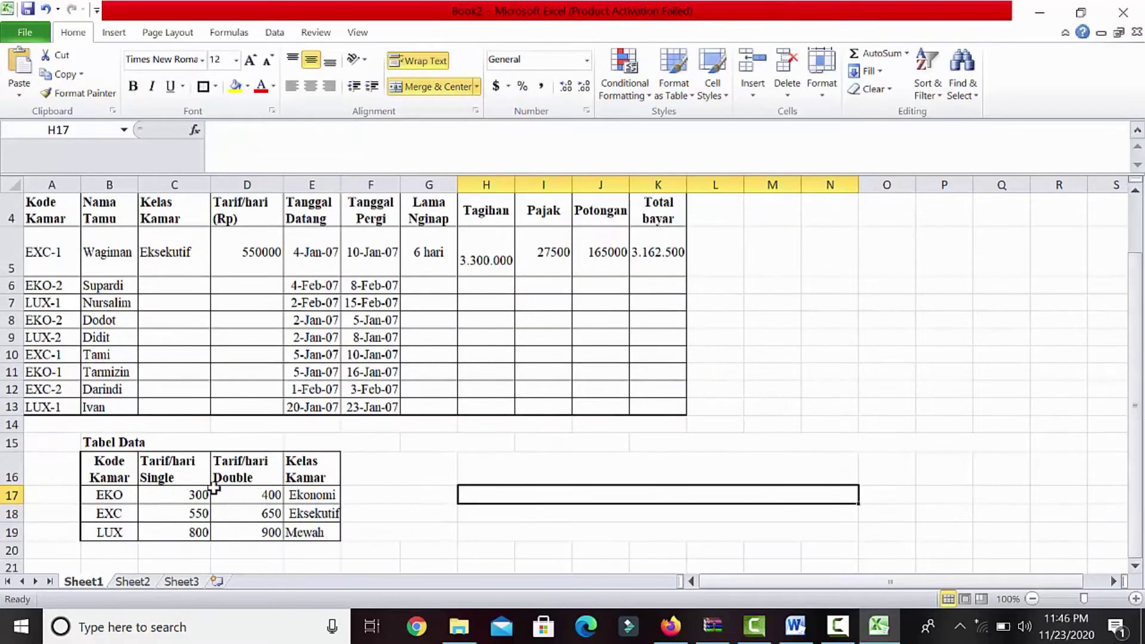
# Step: Enter the single-room rates 300000, 550000 and 800000 in C17:C19 of the Tabel Data table
pyautogui.click(187, 495)
pyautogui.write('30000')
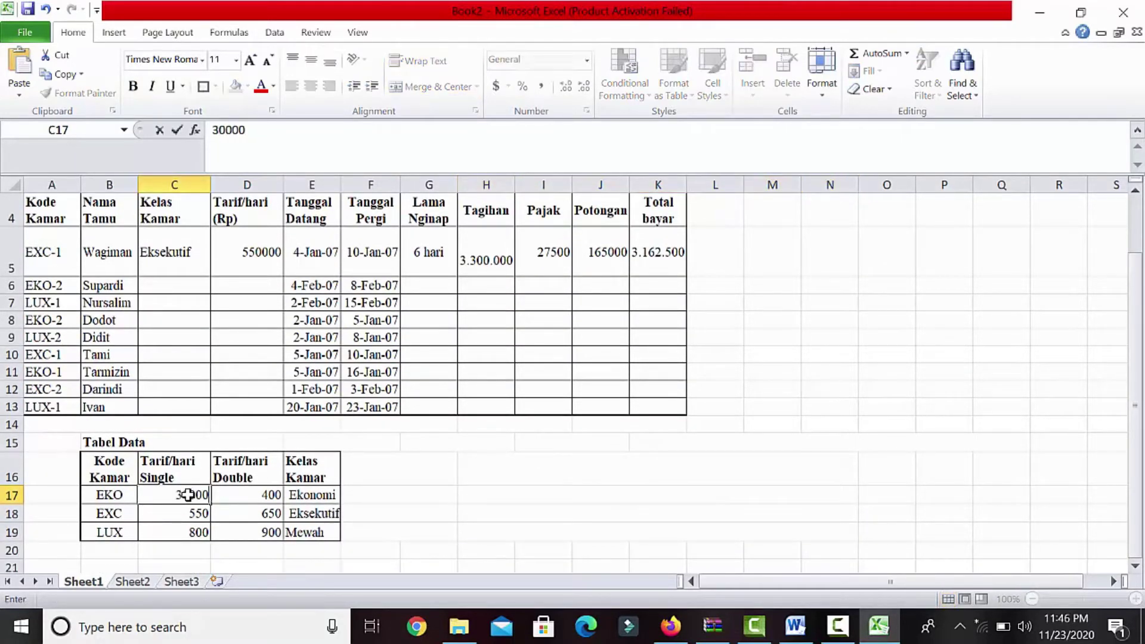
pyautogui.write('0')
pyautogui.press('Return')
pyautogui.write('550000')
pyautogui.press('Return')
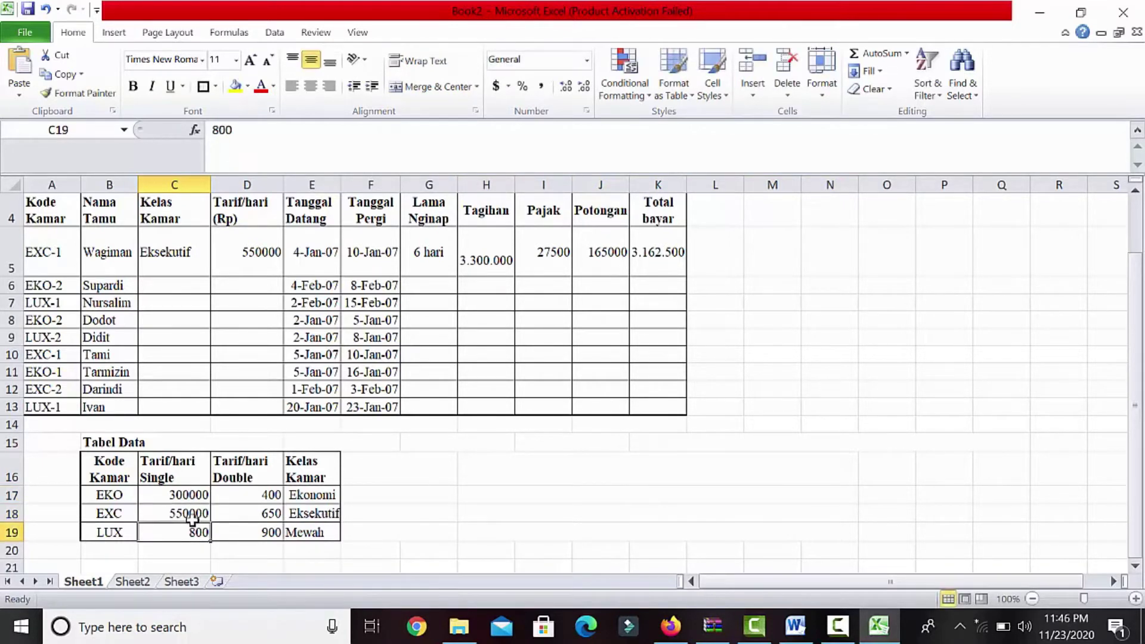
pyautogui.write('800000')
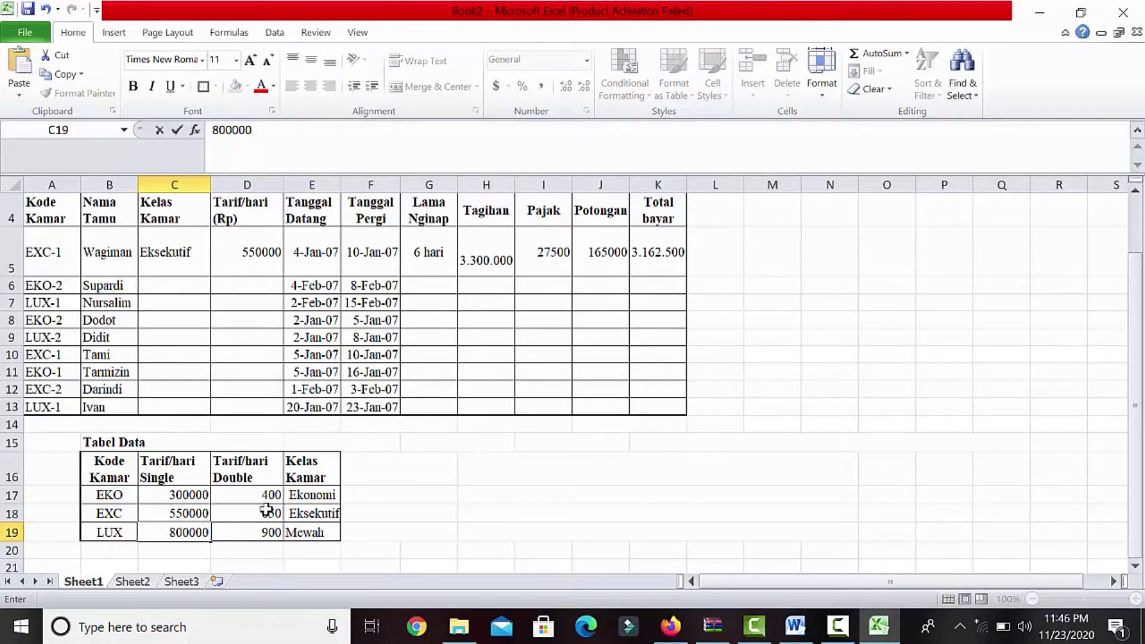
# Step: Enter the double-room rates 400000, 650000 and 900000 in D17:D19 of the Tabel Data table
pyautogui.click(260, 493)
pyautogui.write('4')
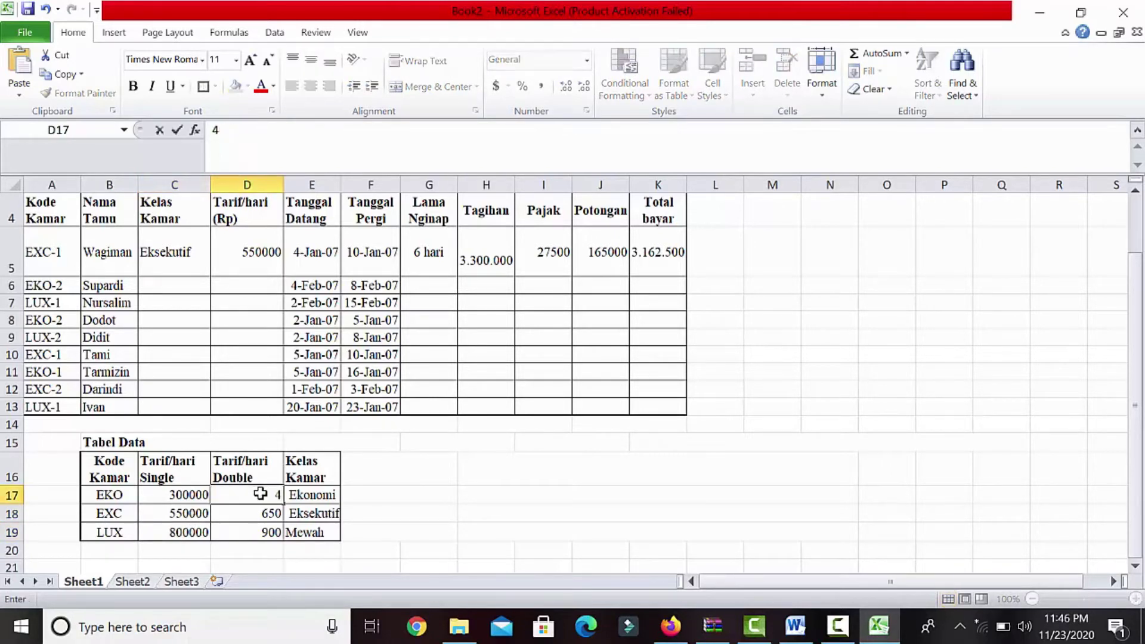
pyautogui.press('Return')
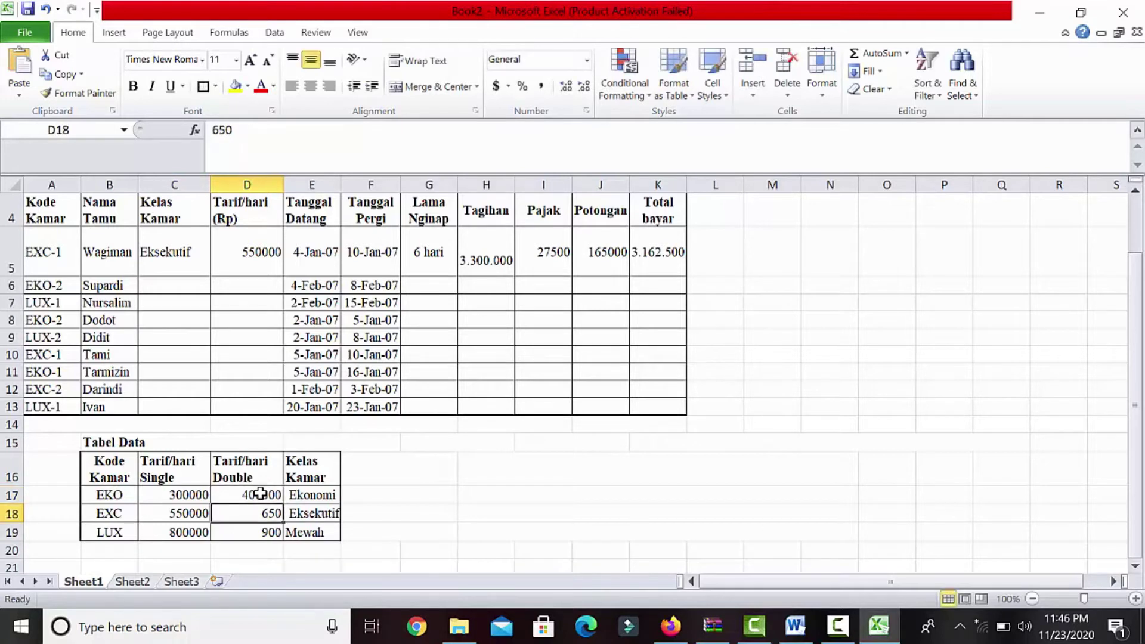
pyautogui.write('650000')
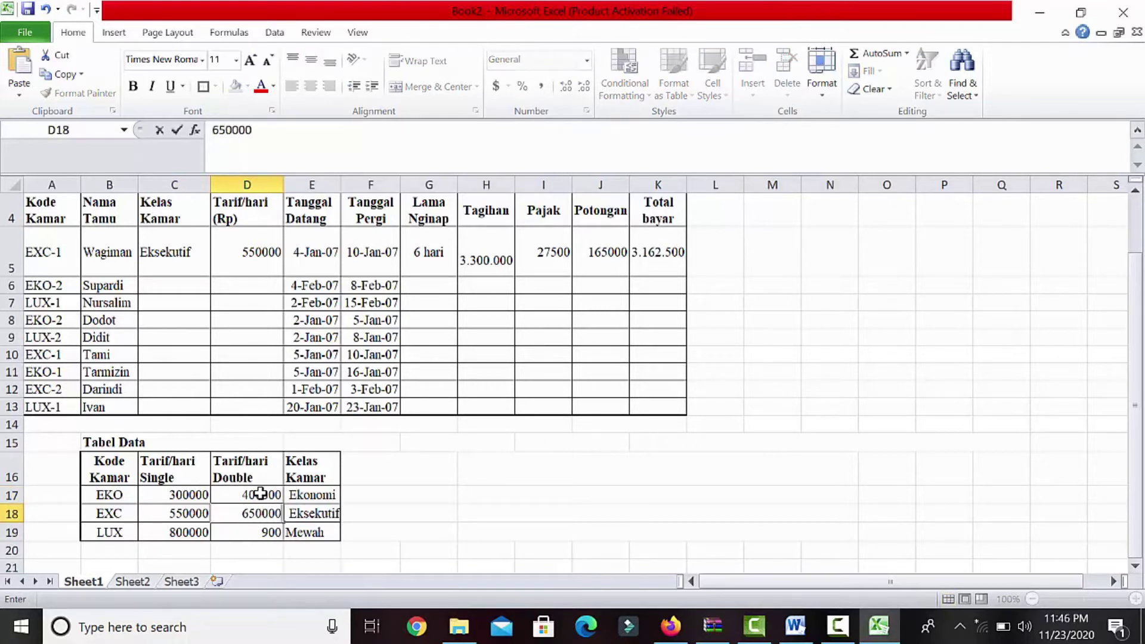
pyautogui.press('Return')
pyautogui.write('90')
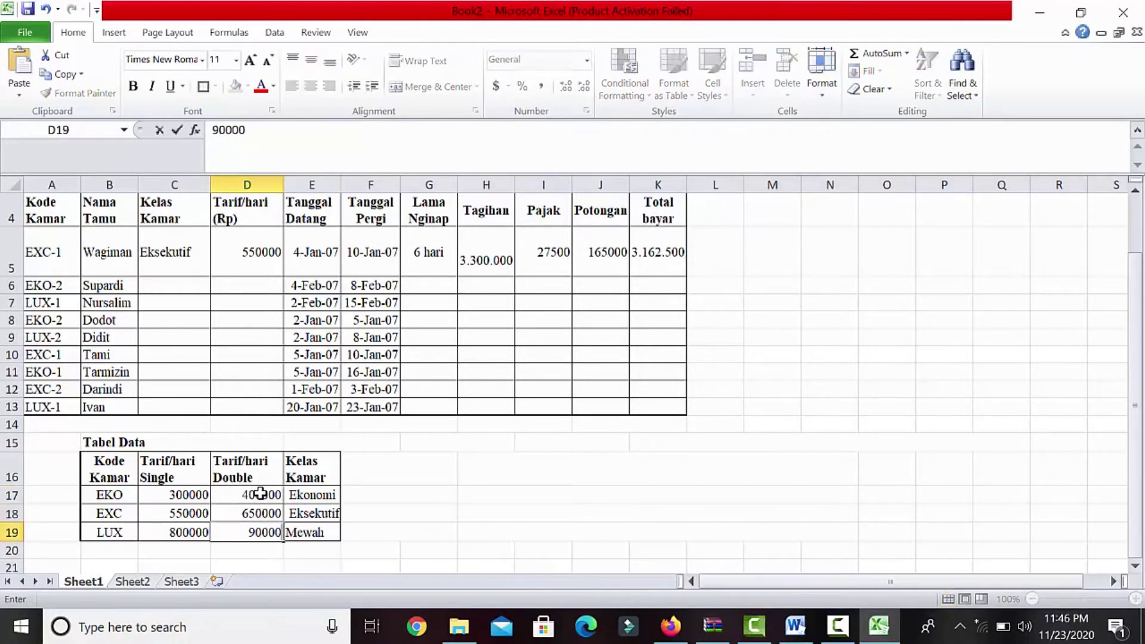
pyautogui.press('Return')
# Step: Format the room rates in C17:D19 with comma separators and no decimal places
pyautogui.moveTo(187, 498); pyautogui.dragTo(235, 529)
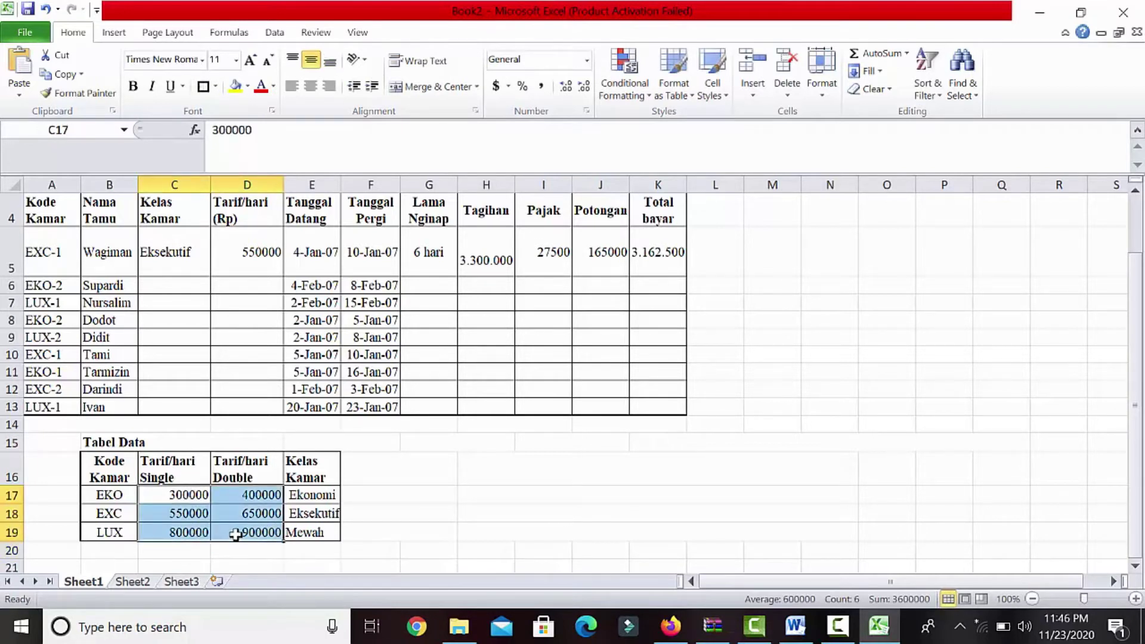
pyautogui.click(541, 86)
pyautogui.click(584, 86)
pyautogui.click(584, 86)
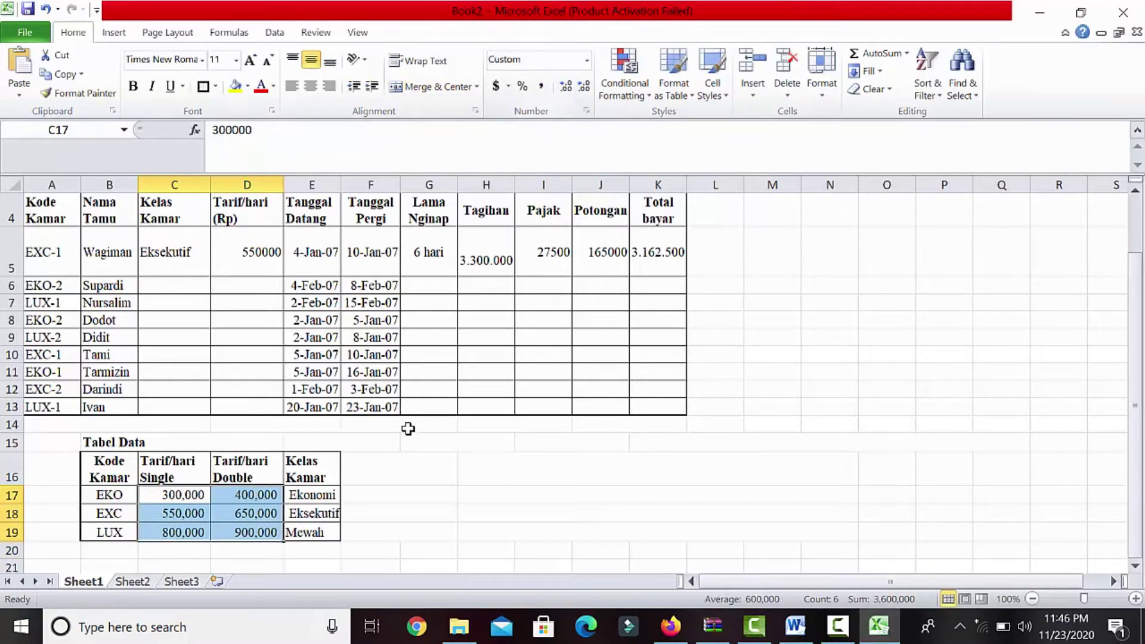
pyautogui.click(407, 449)
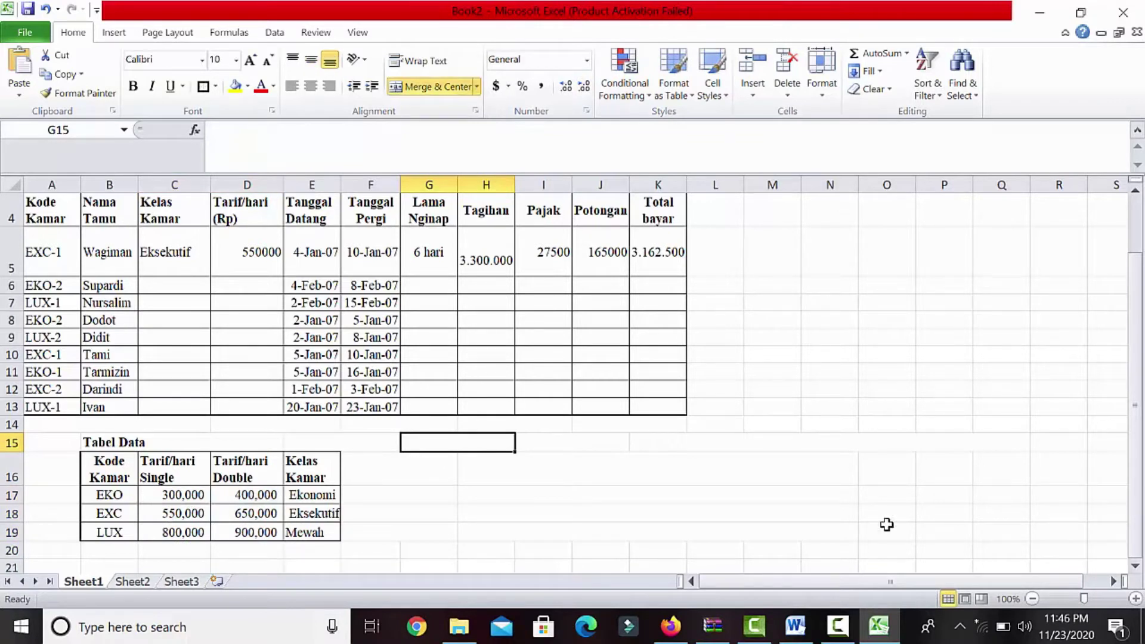
# Step: Replace the Tagihan entry in H5 with the number 3300000
pyautogui.click(486, 253)
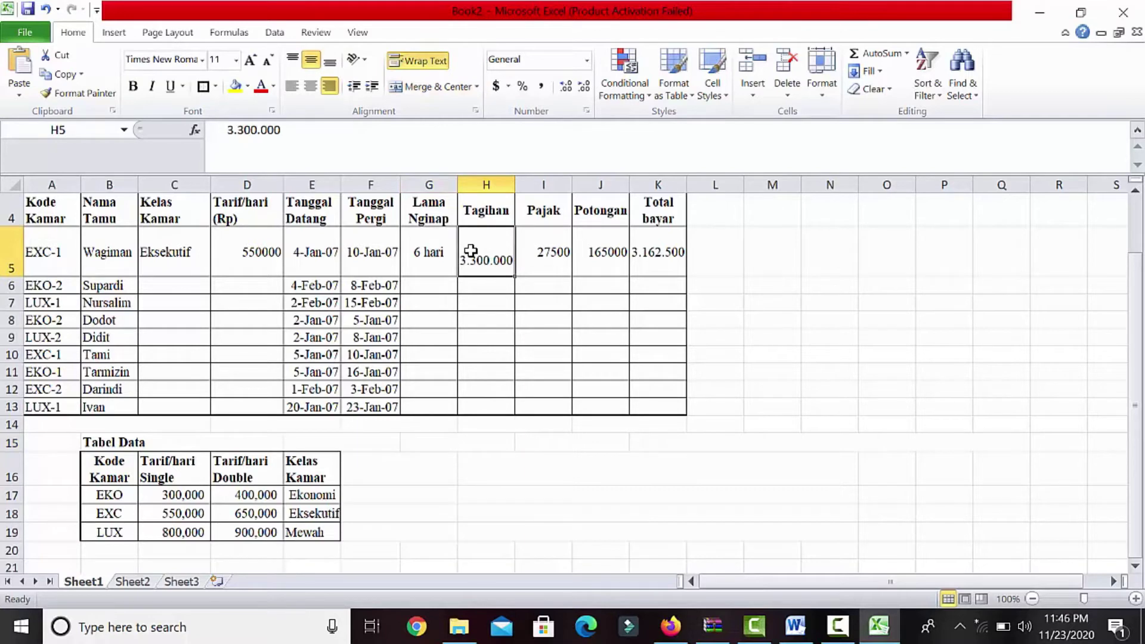
pyautogui.write('3300000')
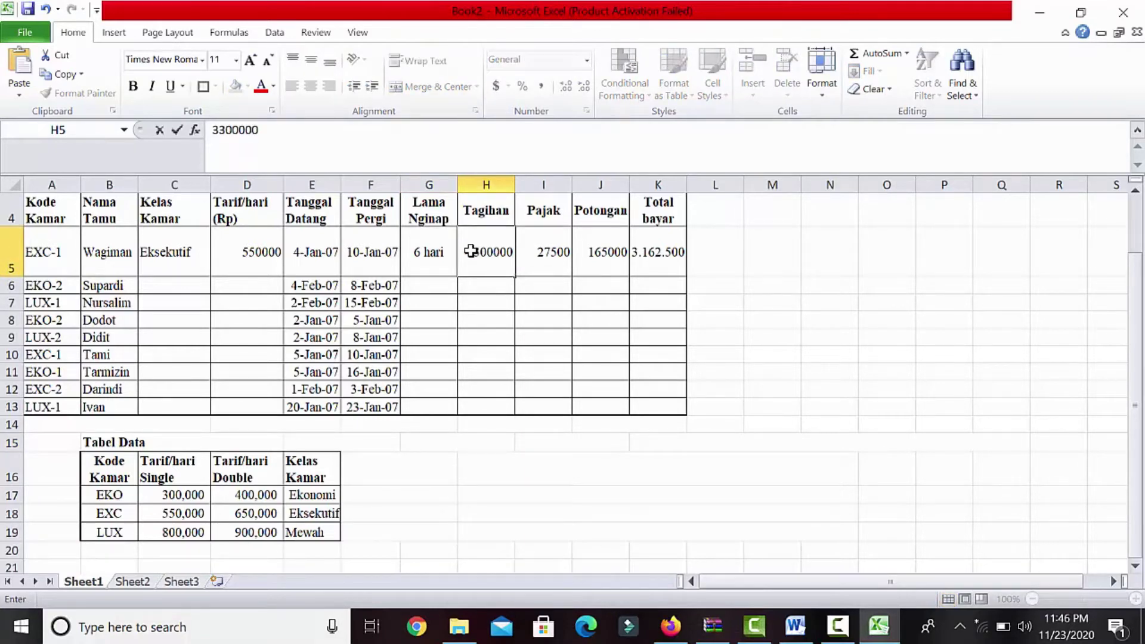
pyautogui.press('Return')
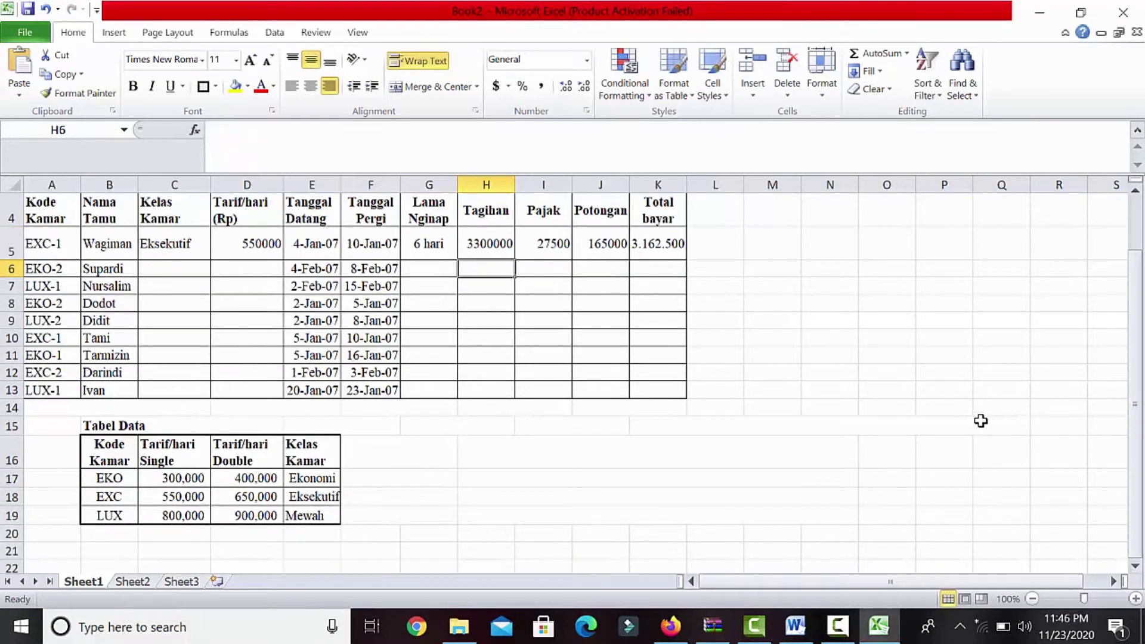
# Step: Merge and center the title Laporan Keuangan Penginapan across A1:K1
pyautogui.scroll(1, 1136, 340)
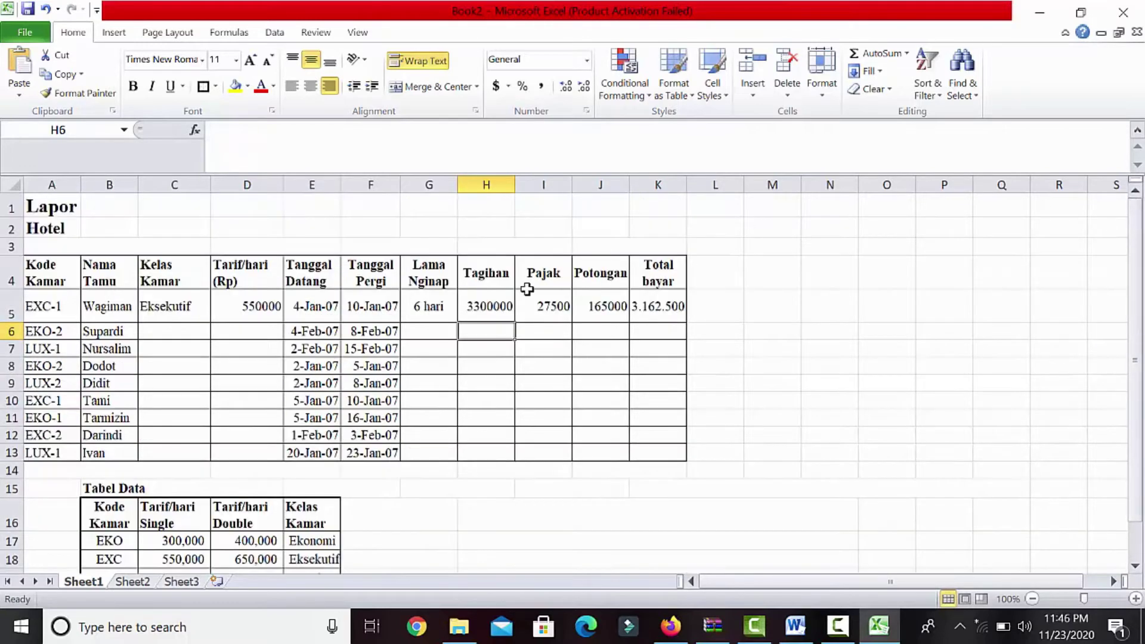
pyautogui.click(47, 206)
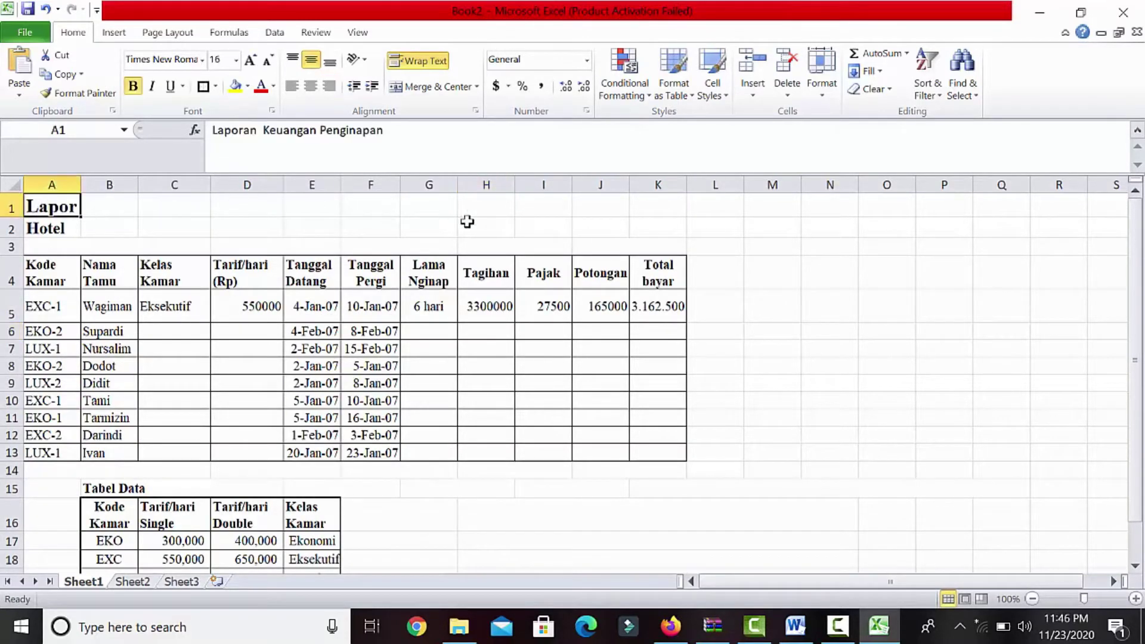
pyautogui.click(159, 249)
pyautogui.click(60, 205)
pyautogui.click(195, 332)
pyautogui.moveTo(60, 213); pyautogui.dragTo(701, 210)
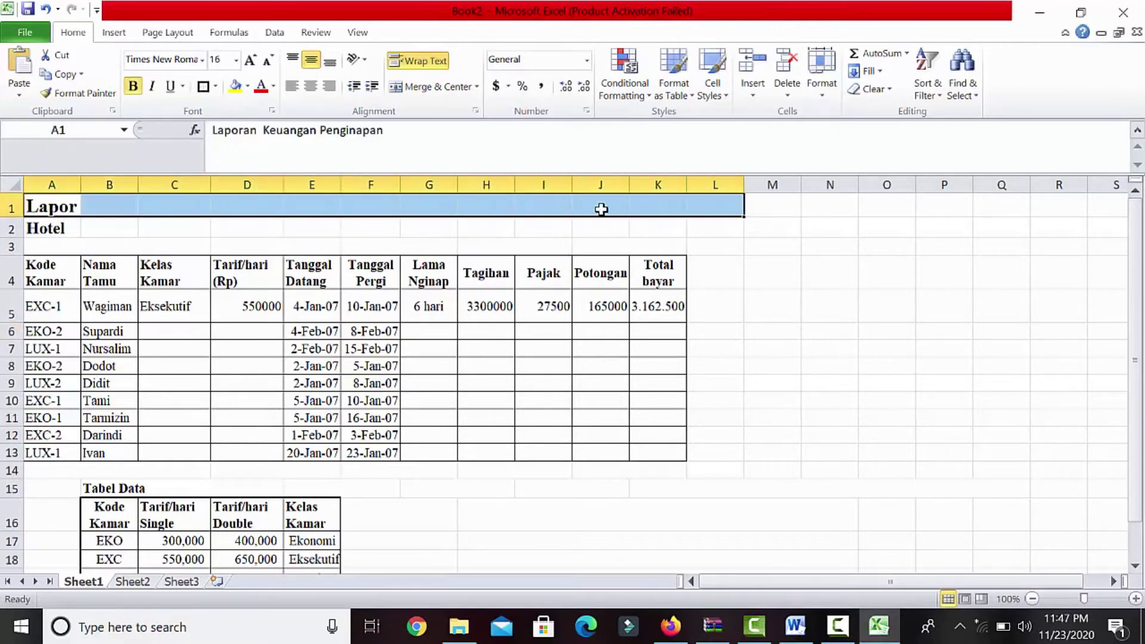
pyautogui.moveTo(601, 209); pyautogui.dragTo(600, 206)
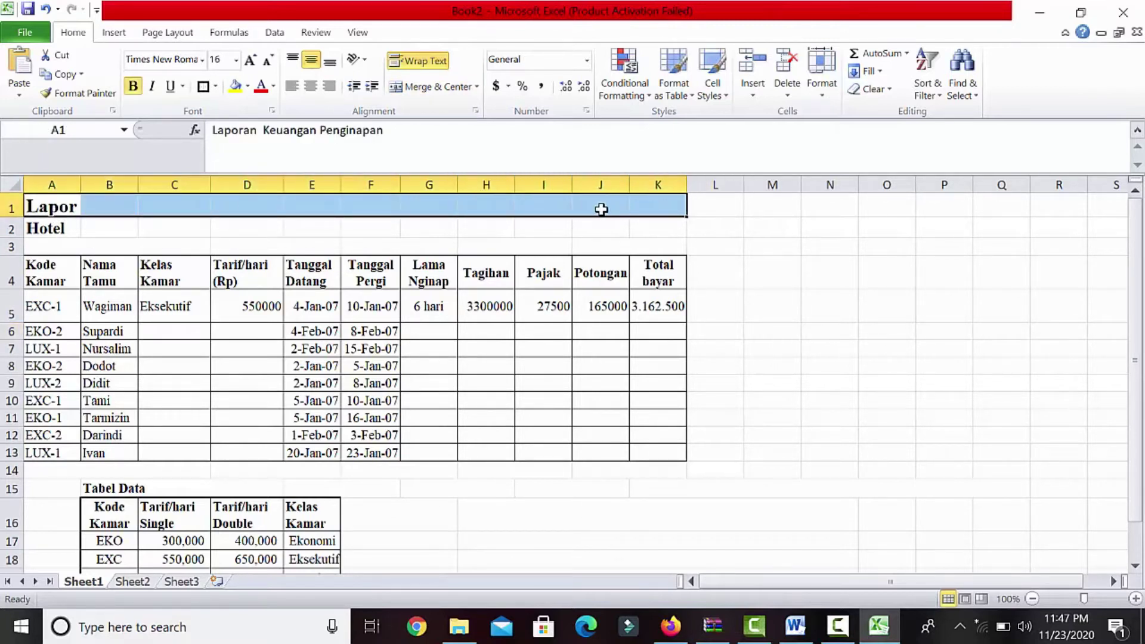
pyautogui.click(410, 92)
# Step: Merge and center the subtitle Hotel Internasional across A2:K2
pyautogui.moveTo(51, 229); pyautogui.dragTo(677, 223)
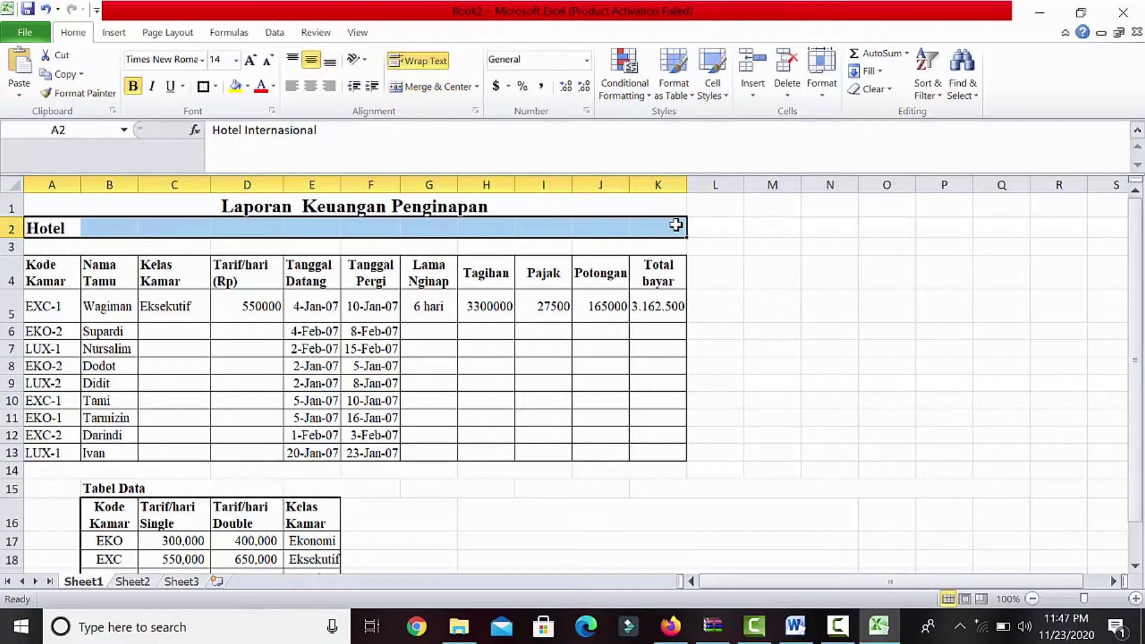
pyautogui.click(416, 87)
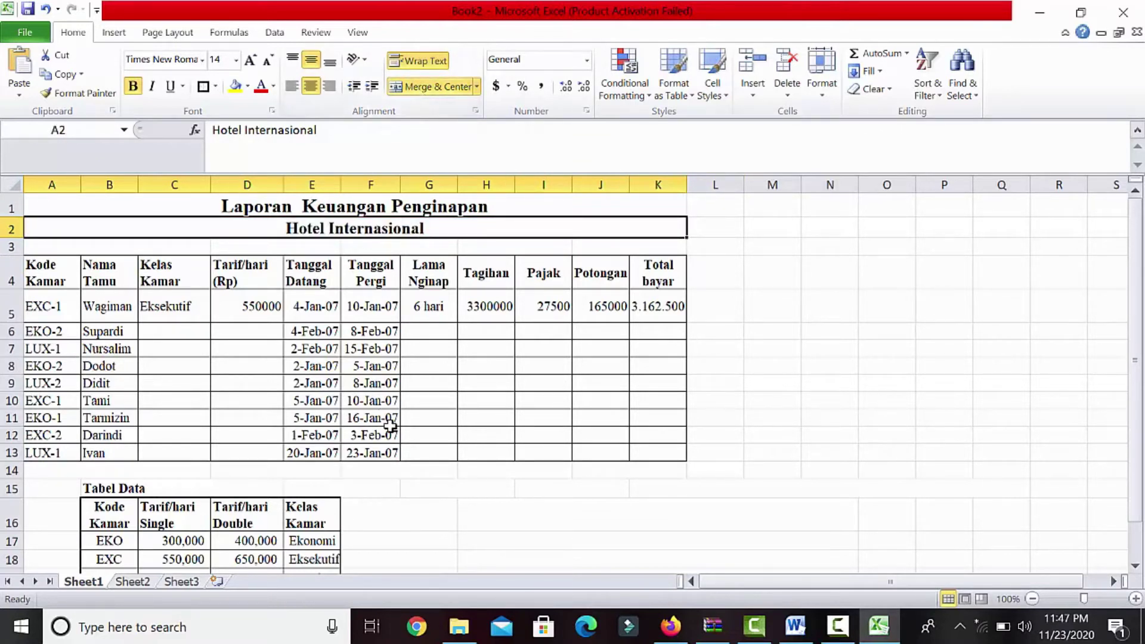
pyautogui.click(432, 471)
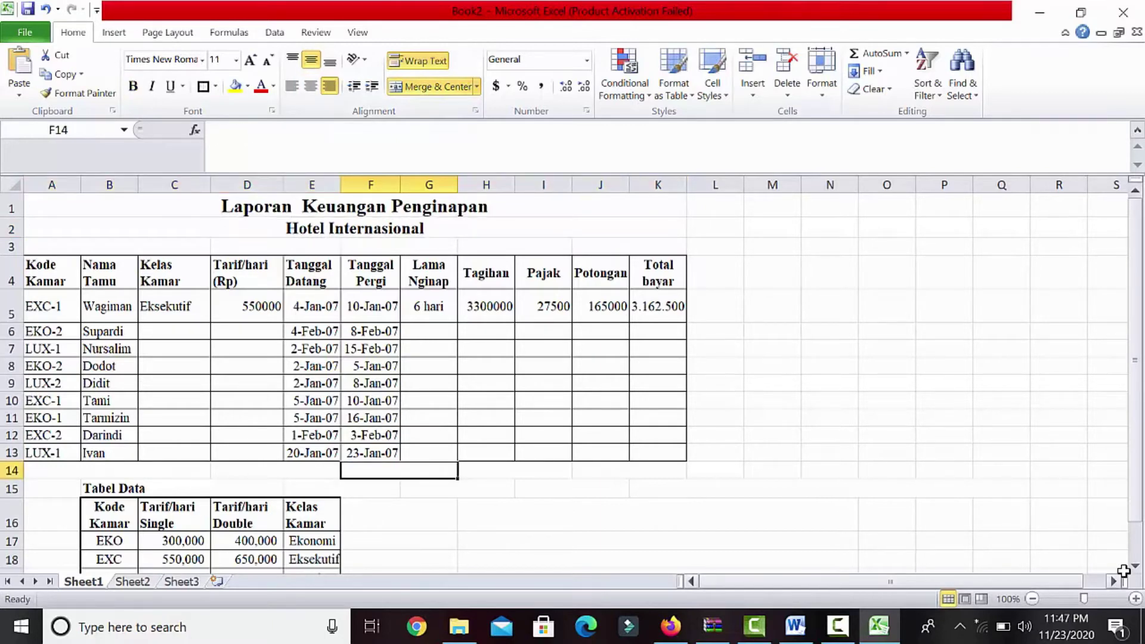
# Step: Switch to the exam document in Word and copy the Ketengan Kode Kamar and Data yang dicari instructions below the SOAL 1 tables
pyautogui.scroll(-1, 1139, 569)
pyautogui.scroll(-1, 1139, 570)
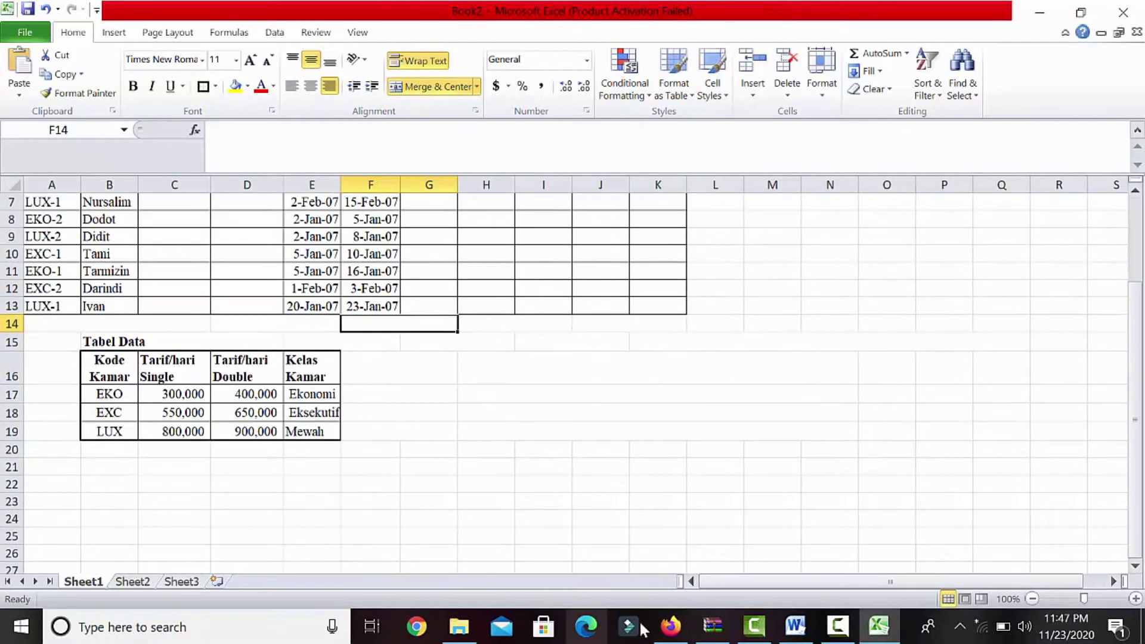
pyautogui.click(793, 626)
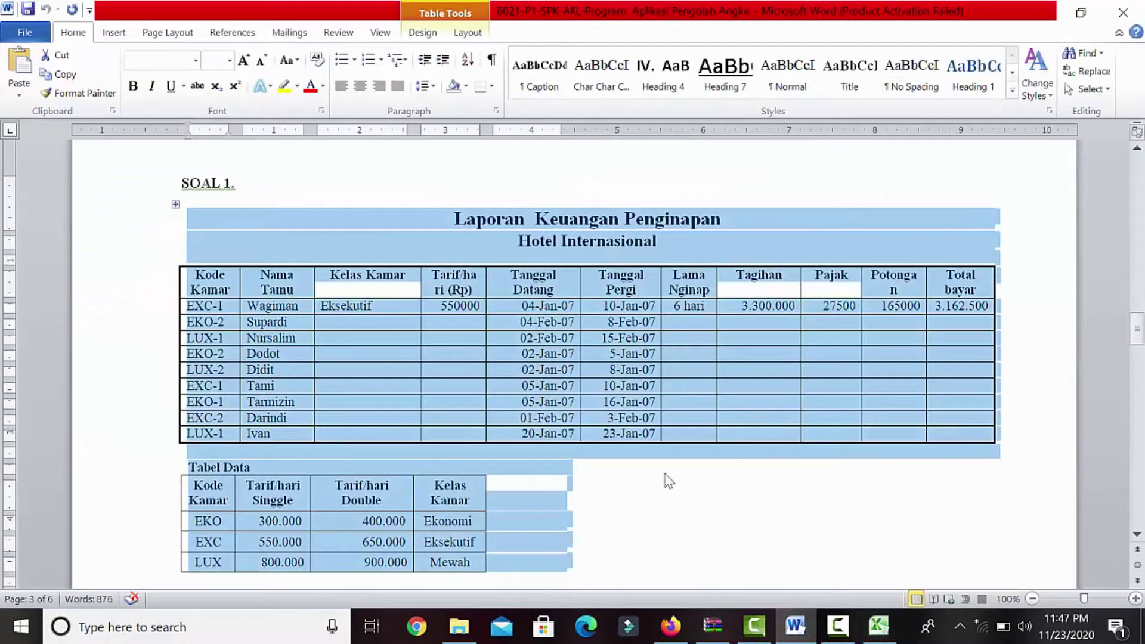
pyautogui.click(736, 490)
pyautogui.moveTo(1137, 328); pyautogui.dragTo(1138, 384)
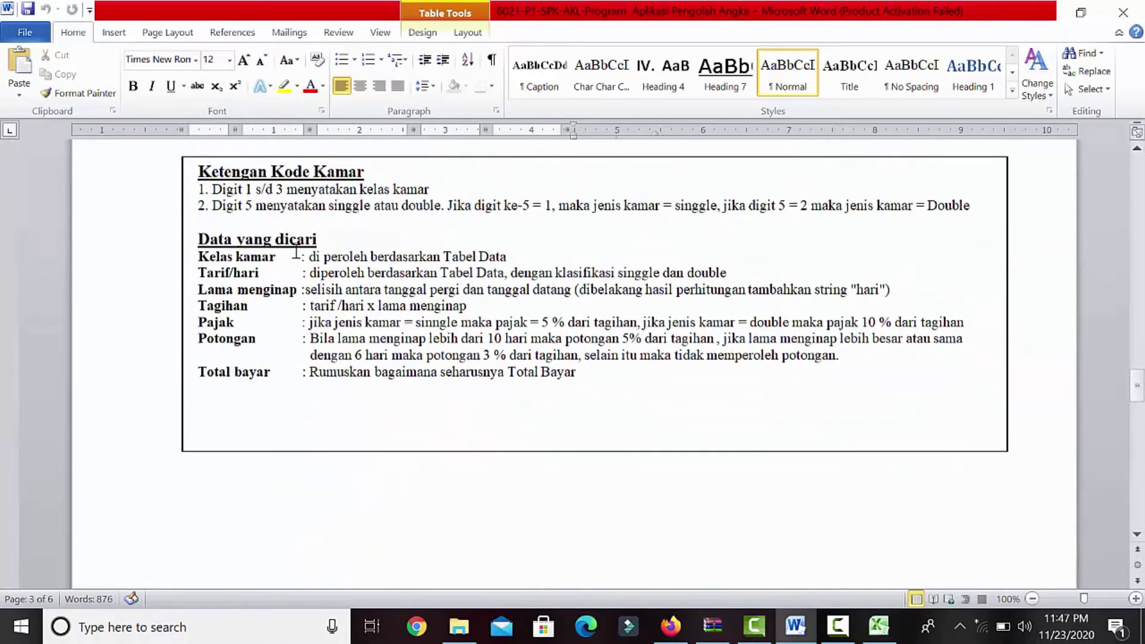
pyautogui.click(183, 150)
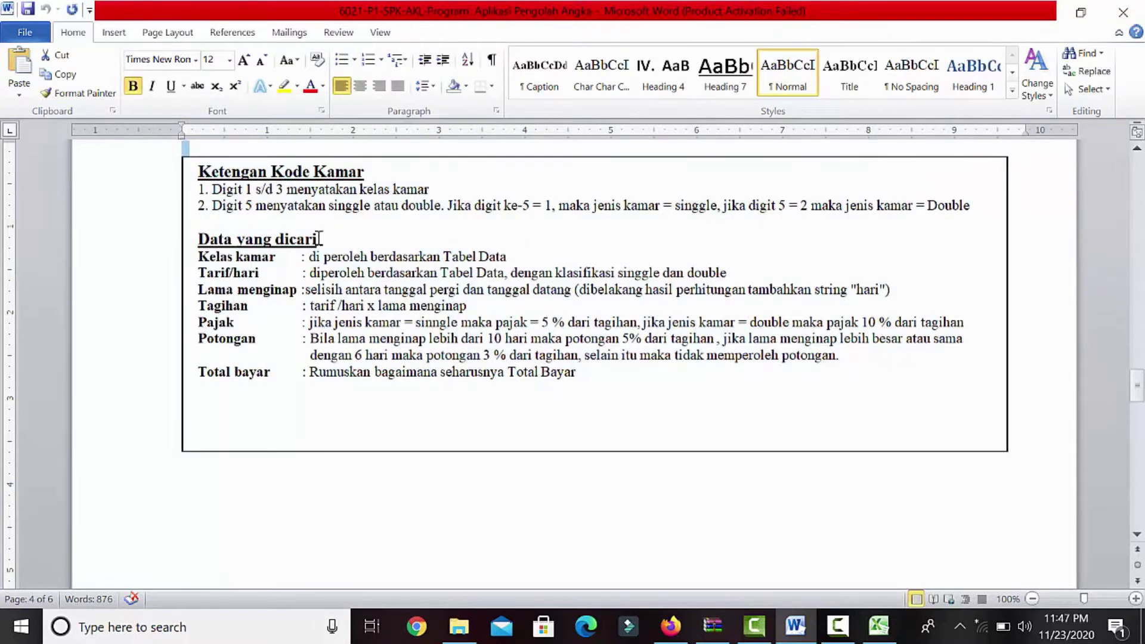
pyautogui.click(470, 442)
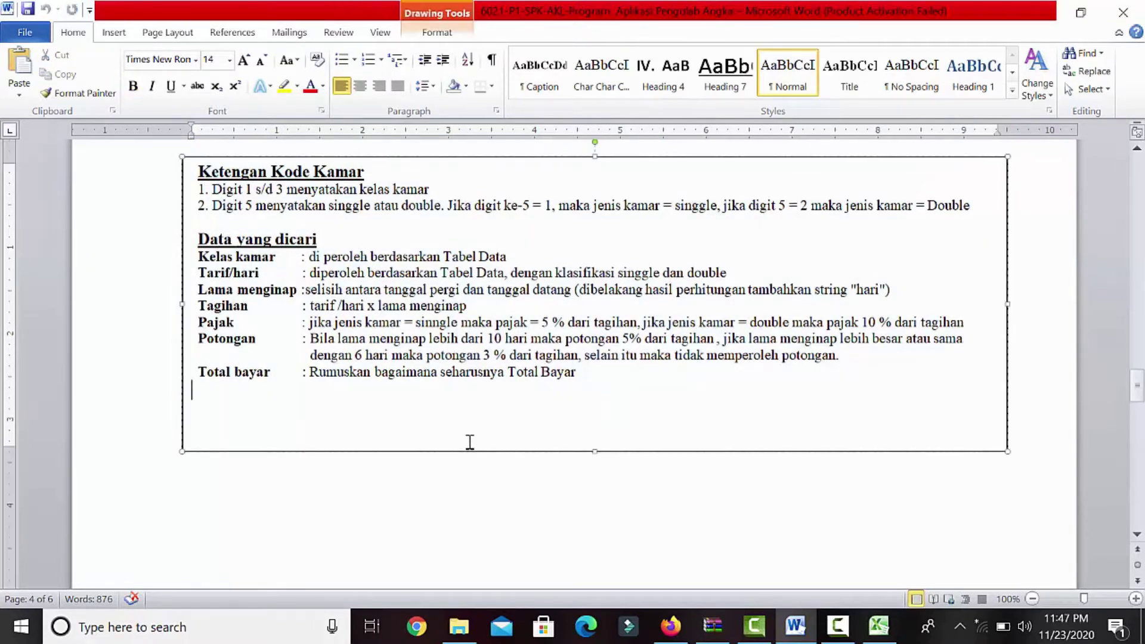
pyautogui.click(186, 162)
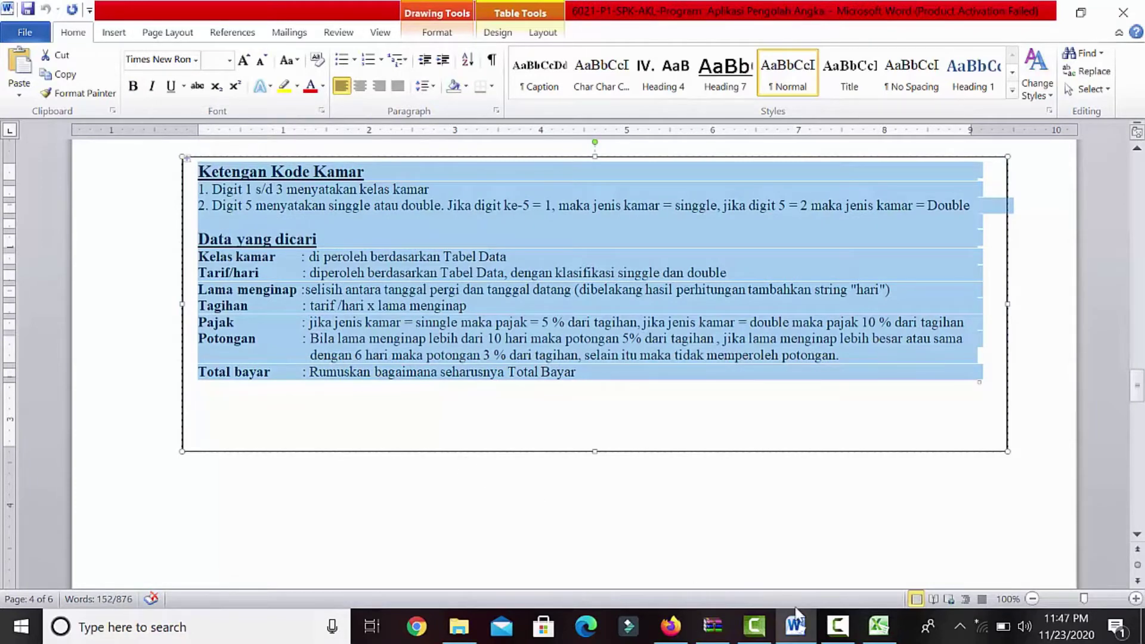
# Step: Switch back to Excel and paste the copied instructions at A21, below the Tabel Data table
pyautogui.click(878, 626)
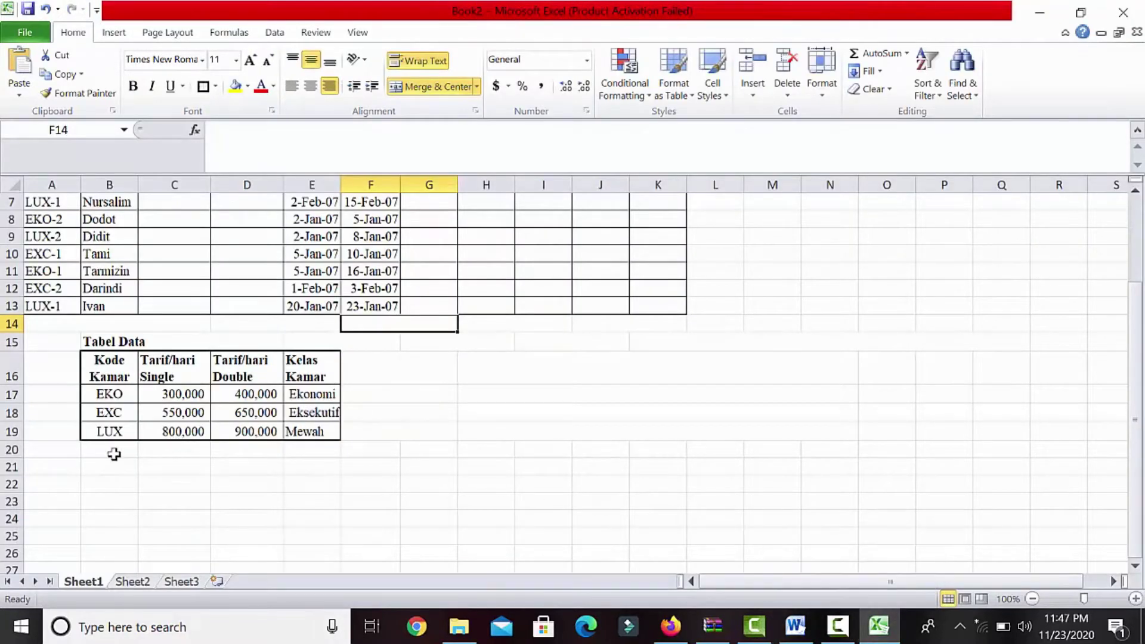
pyautogui.click(51, 468)
pyautogui.hotkey('ctrl', 'v')
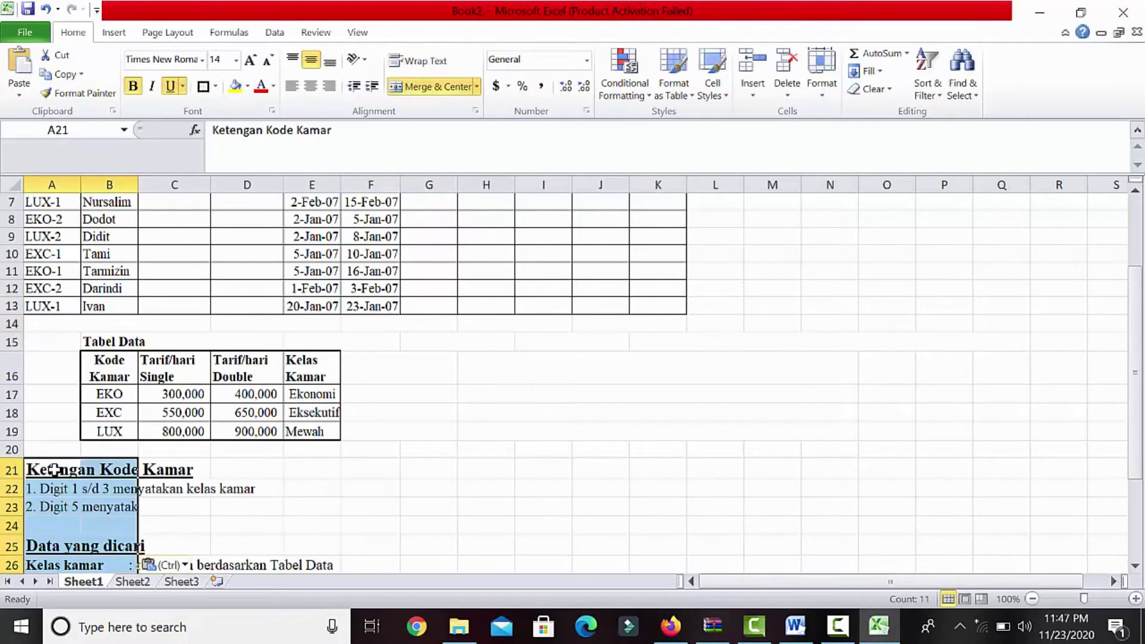
# Step: Merge and center the first room-code note, about digits 1 s/d 3, across A22:K22
pyautogui.click(357, 487)
pyautogui.moveTo(37, 491); pyautogui.dragTo(634, 493)
pyautogui.click(438, 87)
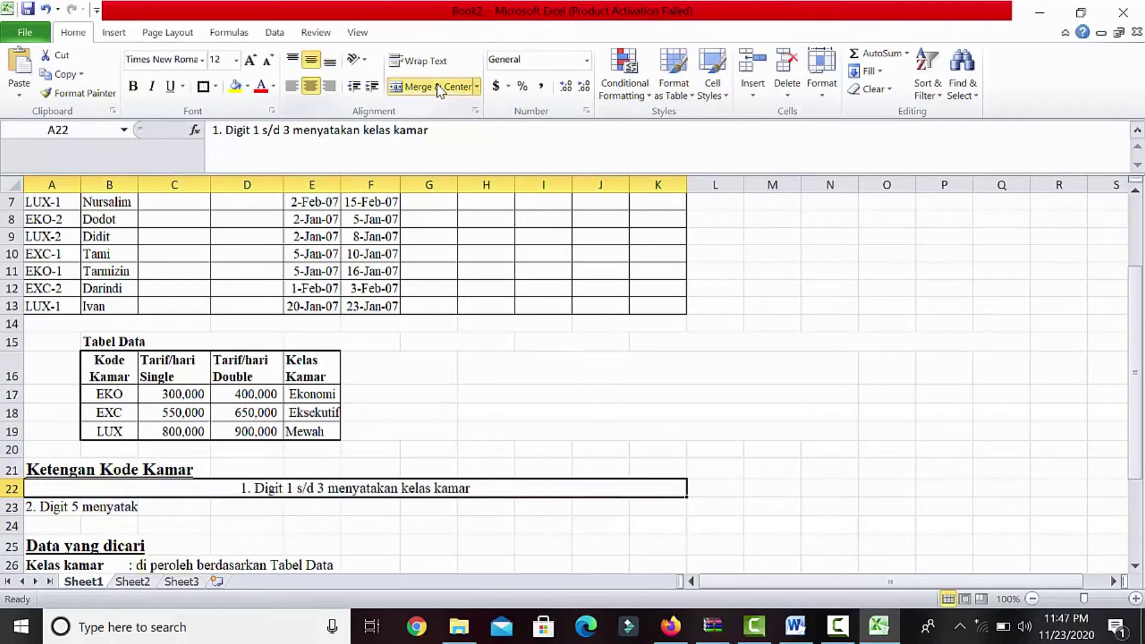
# Step: Undo the merge of the first room-code note and review the Ketengan Kode Kamar and Data yang dicari instructions
pyautogui.hotkey('ctrl', 'z')
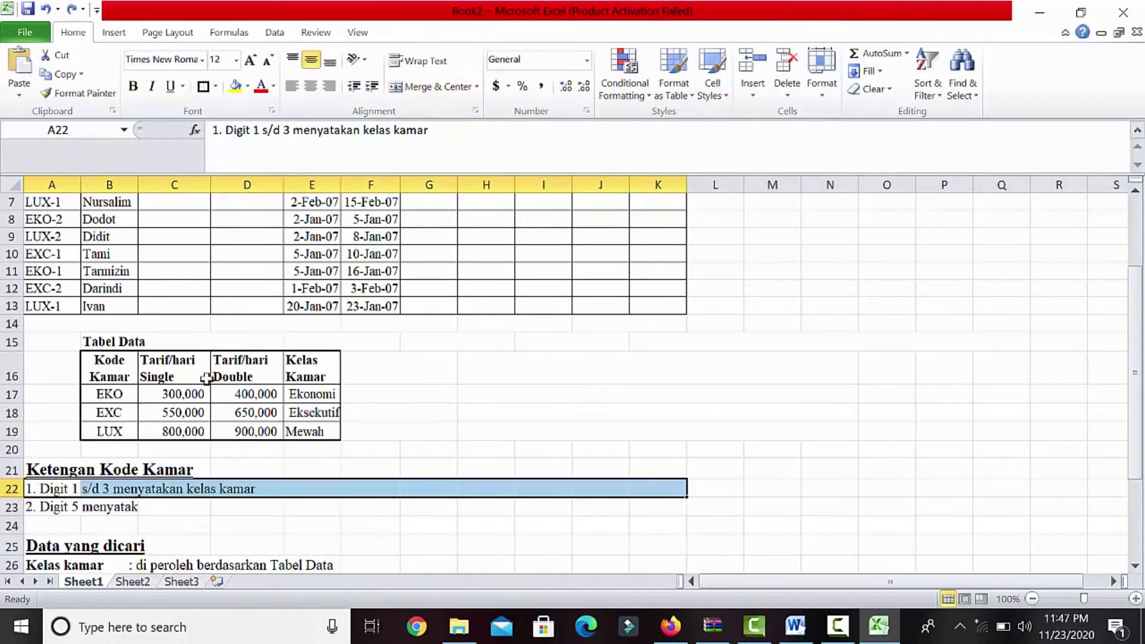
pyautogui.click(37, 506)
pyautogui.moveTo(223, 499); pyautogui.dragTo(668, 507)
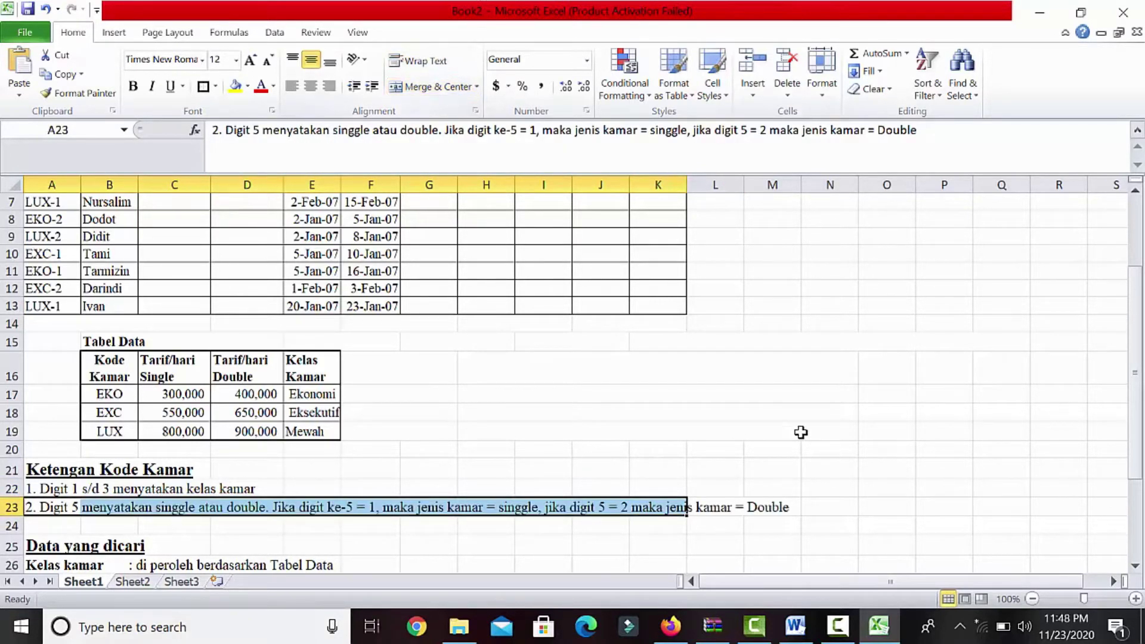
pyautogui.moveTo(1135, 396); pyautogui.dragTo(1074, 538)
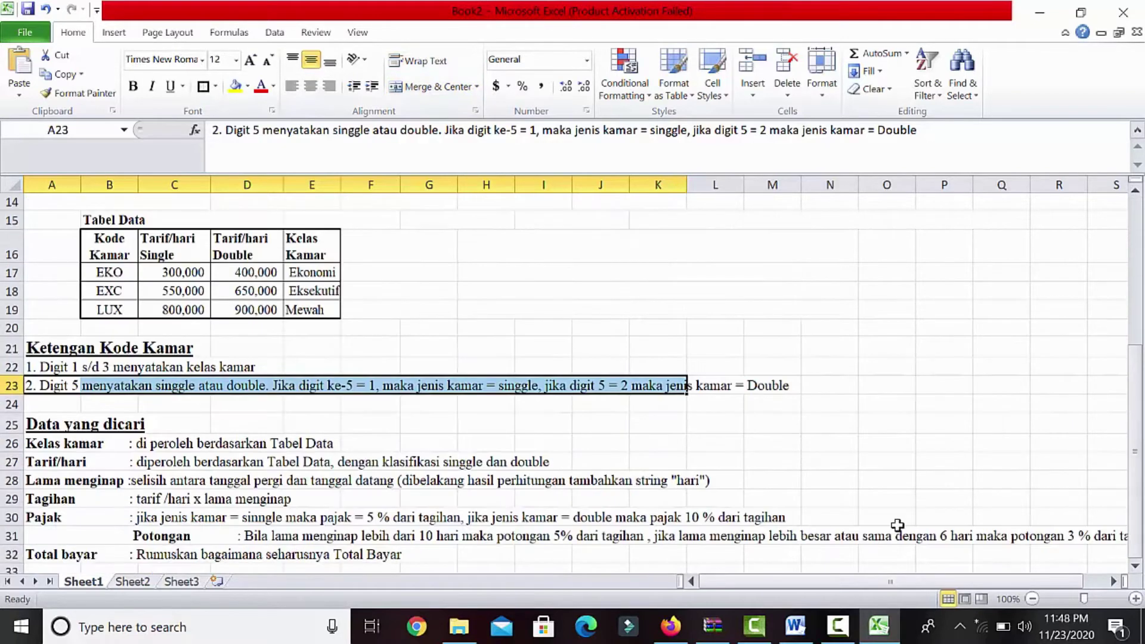
pyautogui.moveTo(1141, 390); pyautogui.dragTo(1138, 242)
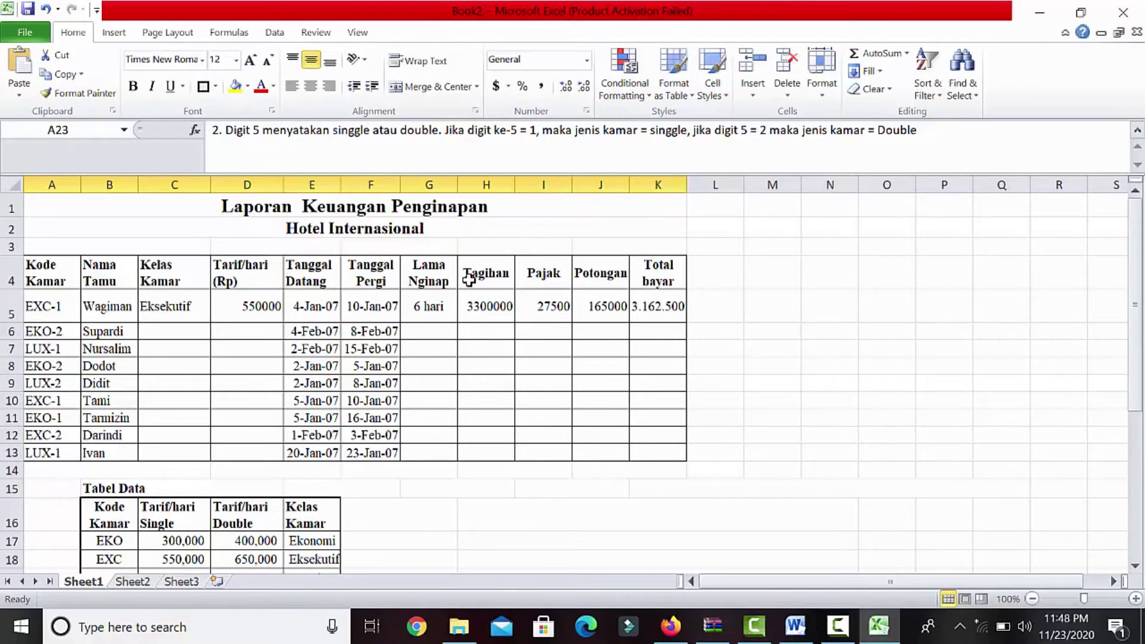
pyautogui.click(184, 302)
pyautogui.write('=')
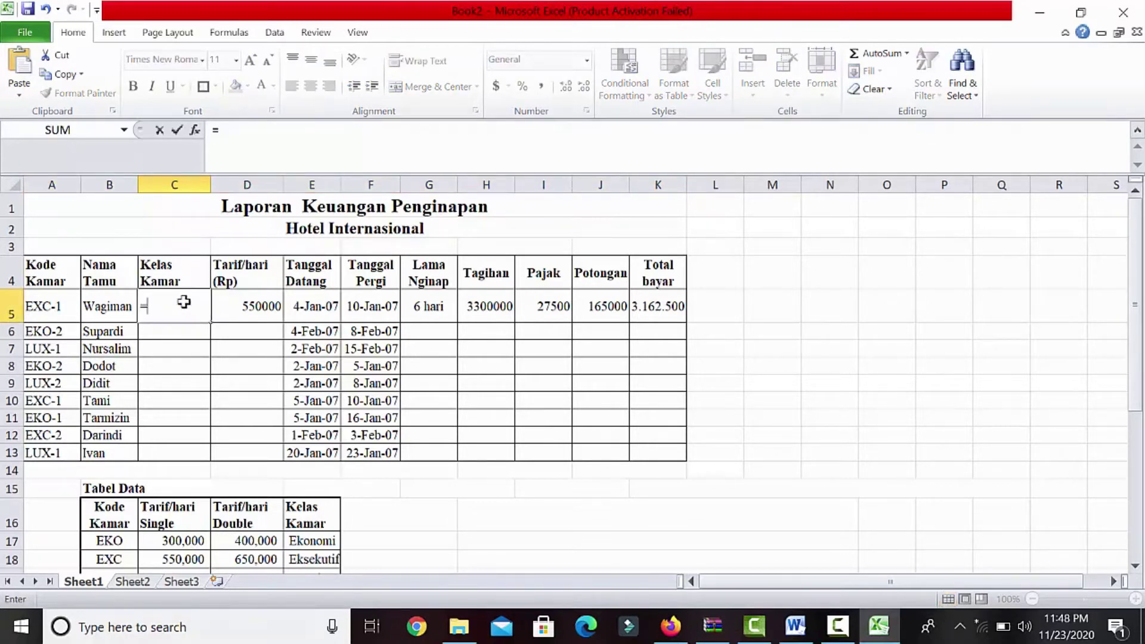
pyautogui.write('VLOOKUP')
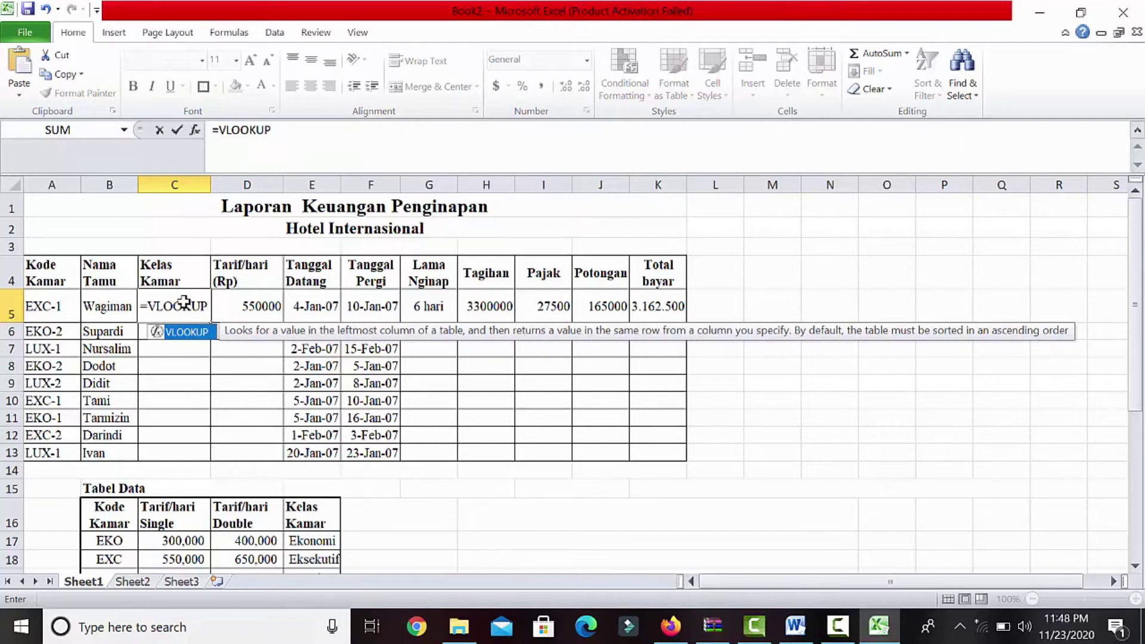
pyautogui.write('((')
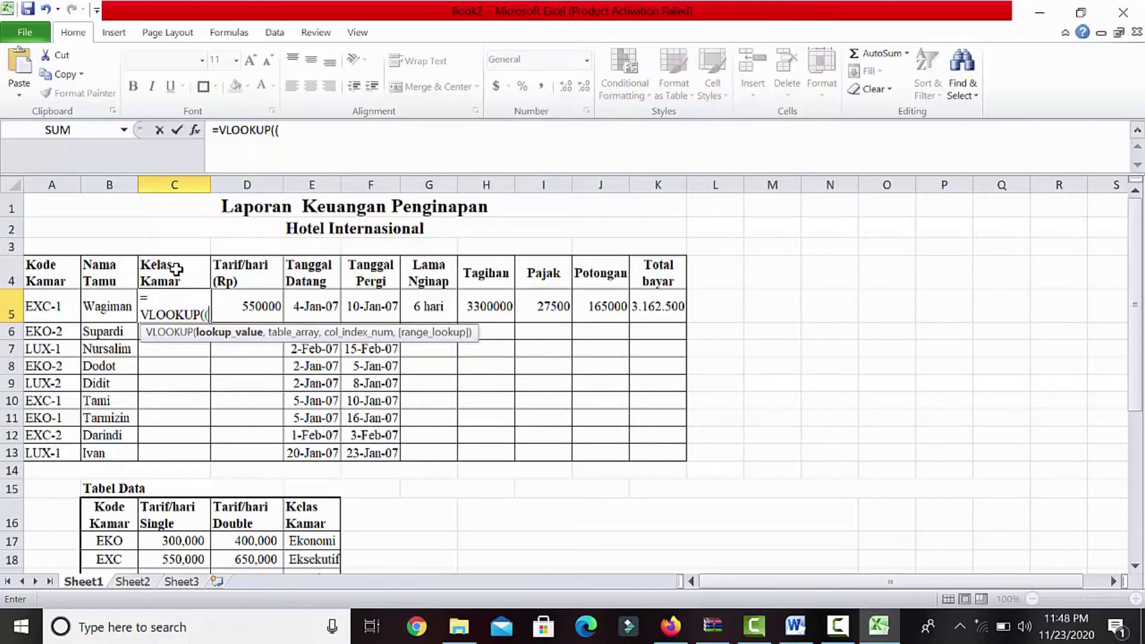
pyautogui.click(1135, 566)
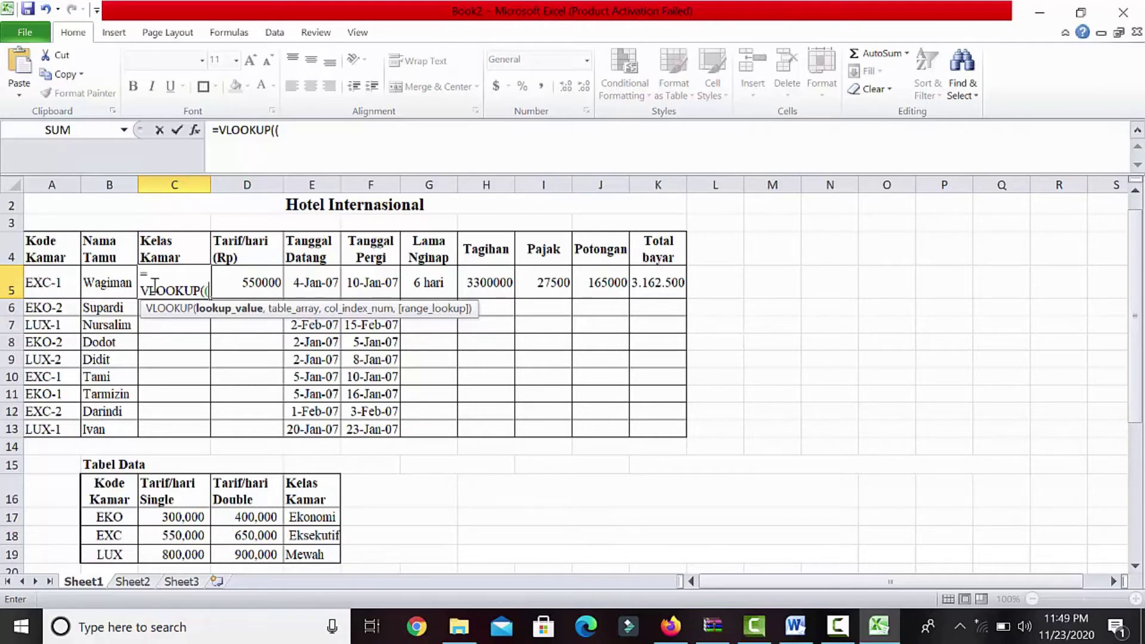
pyautogui.write('LEFT')
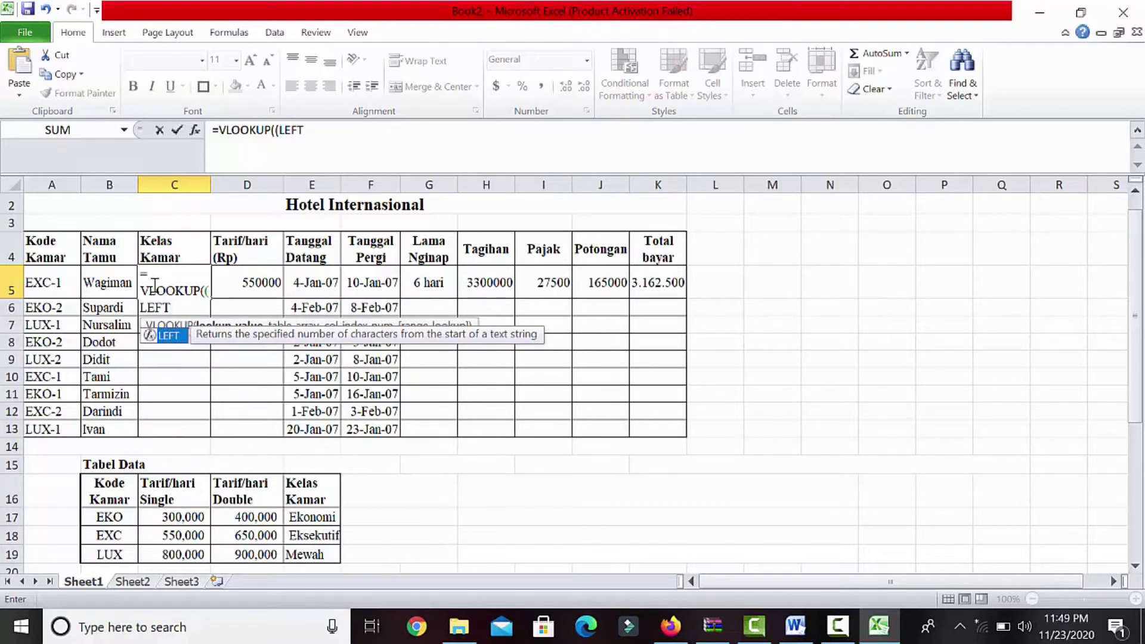
pyautogui.write('(')
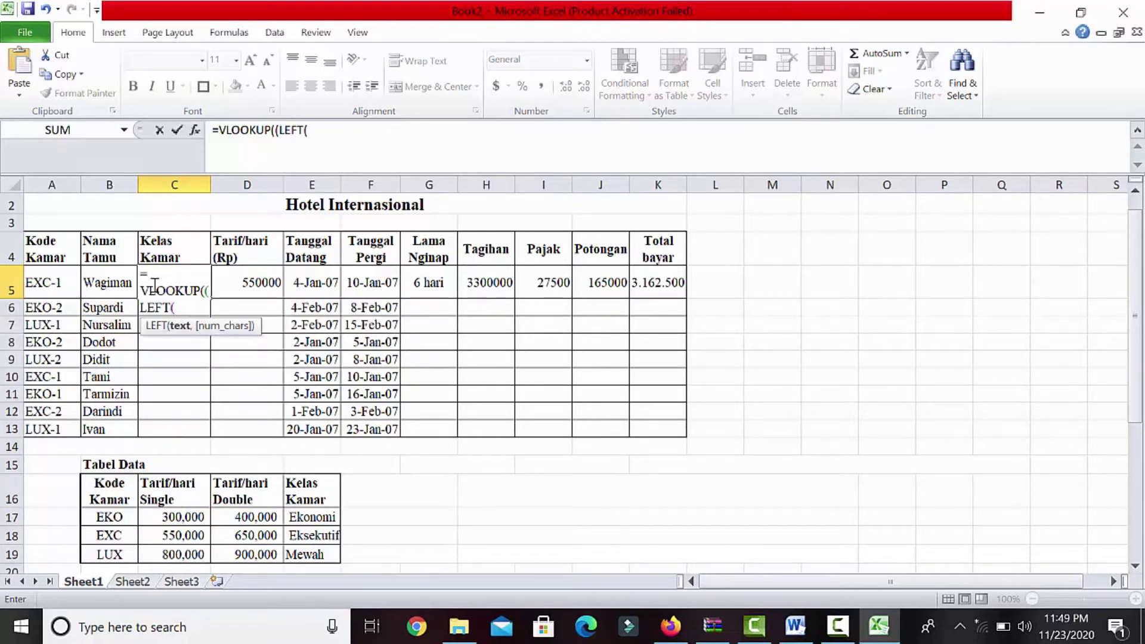
pyautogui.click(53, 283)
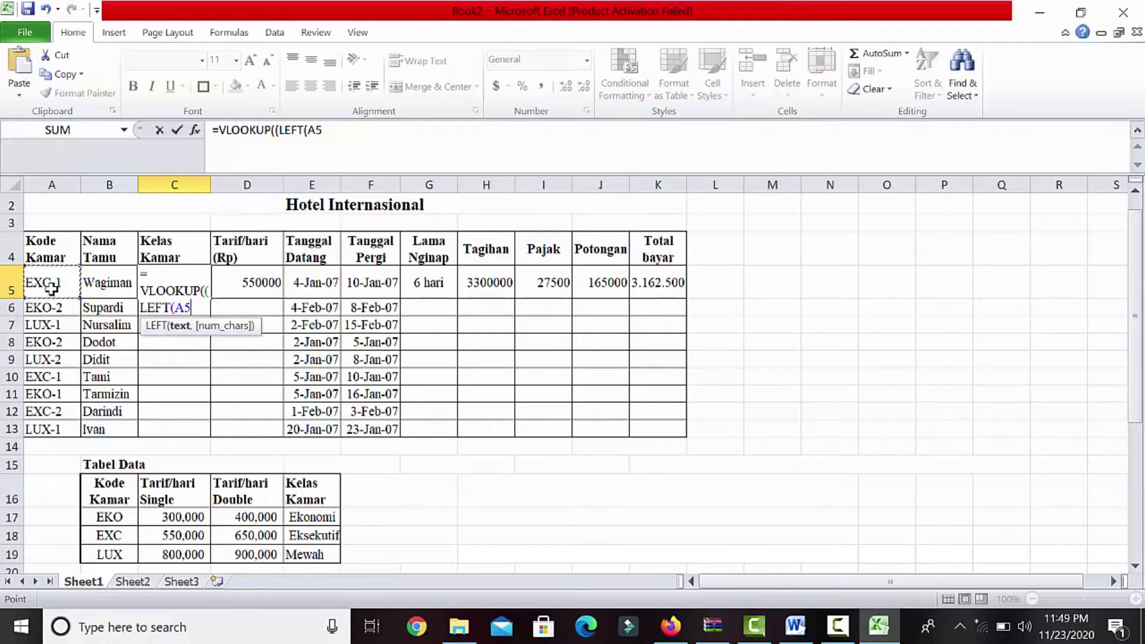
pyautogui.write(',3')
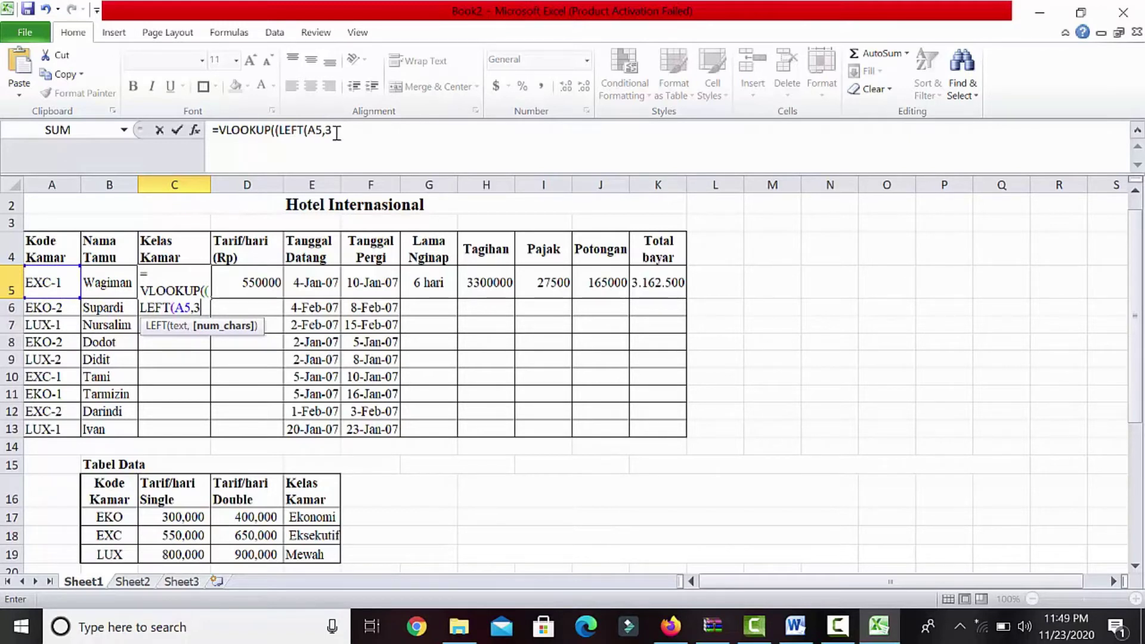
pyautogui.write('))')
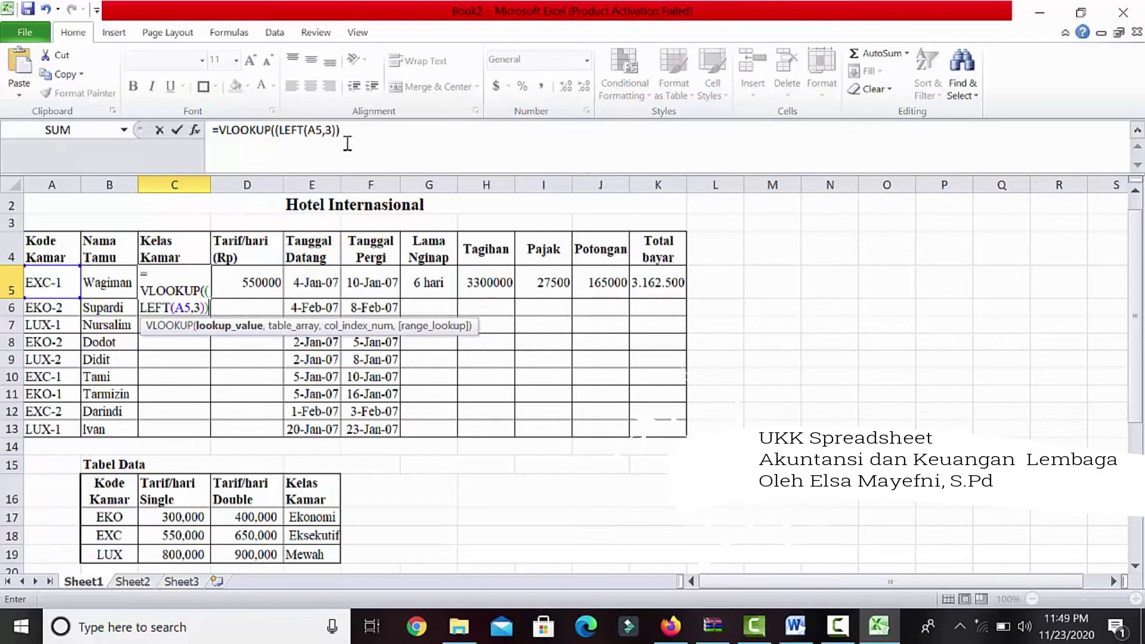
pyautogui.write(',')
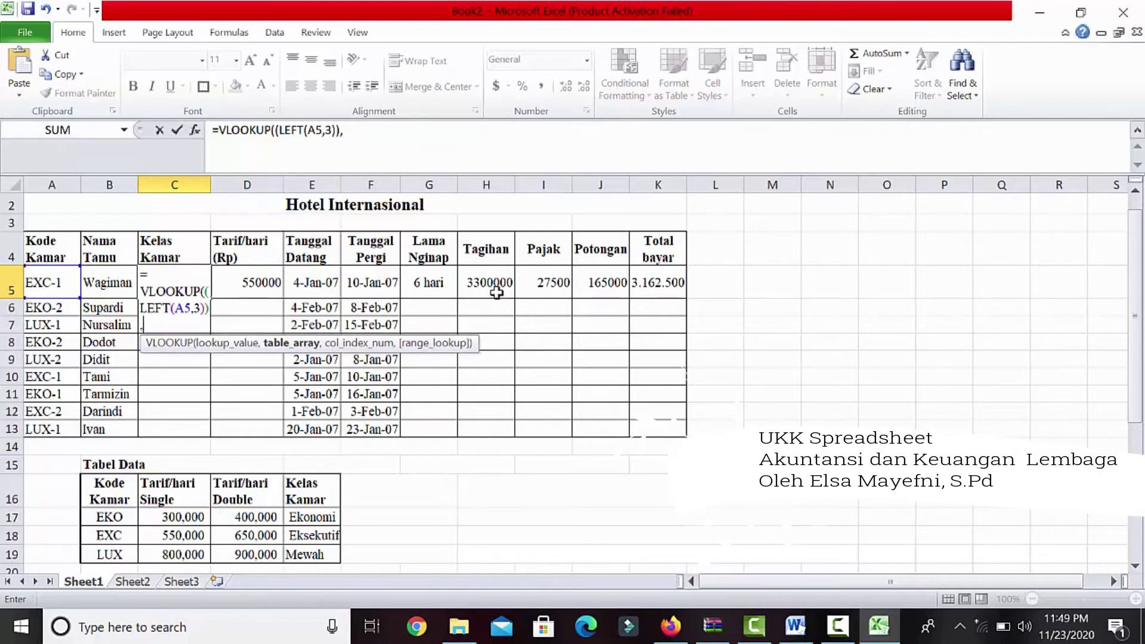
pyautogui.moveTo(379, 132); pyautogui.dragTo(295, 123)
pyautogui.click(371, 140)
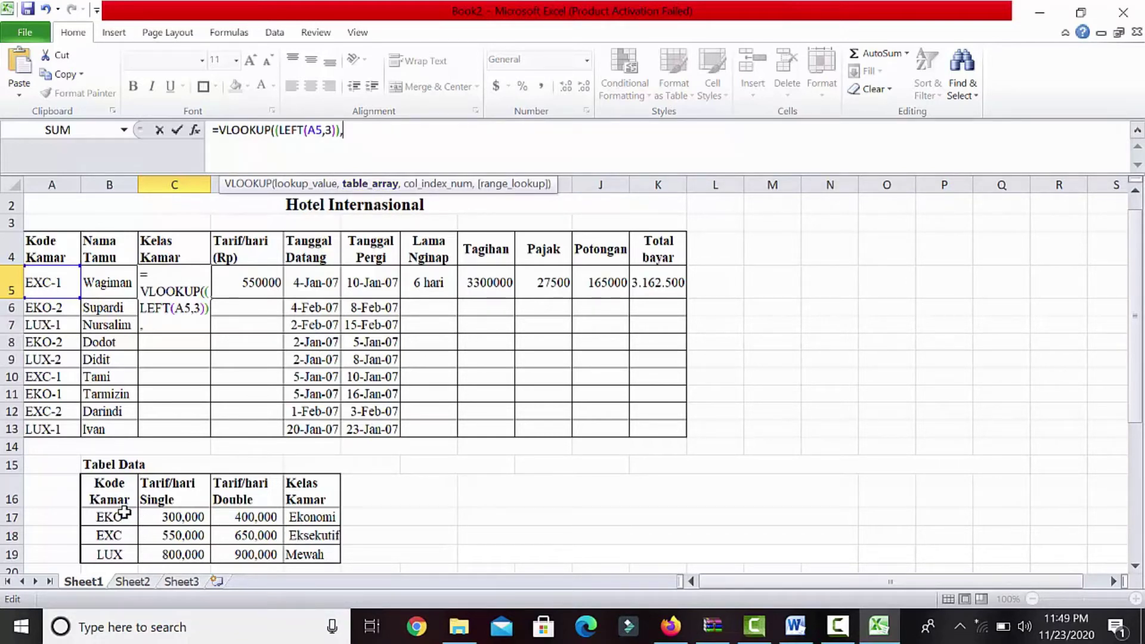
pyautogui.moveTo(115, 520); pyautogui.dragTo(297, 558)
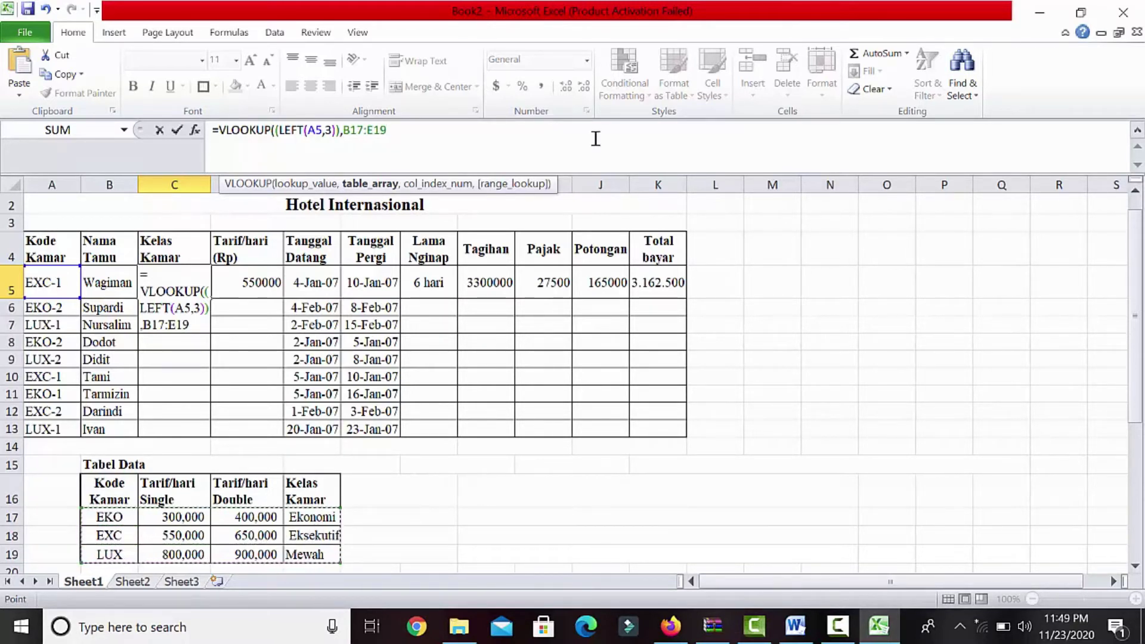
pyautogui.moveTo(389, 131); pyautogui.dragTo(203, 136)
pyautogui.press('Escape')
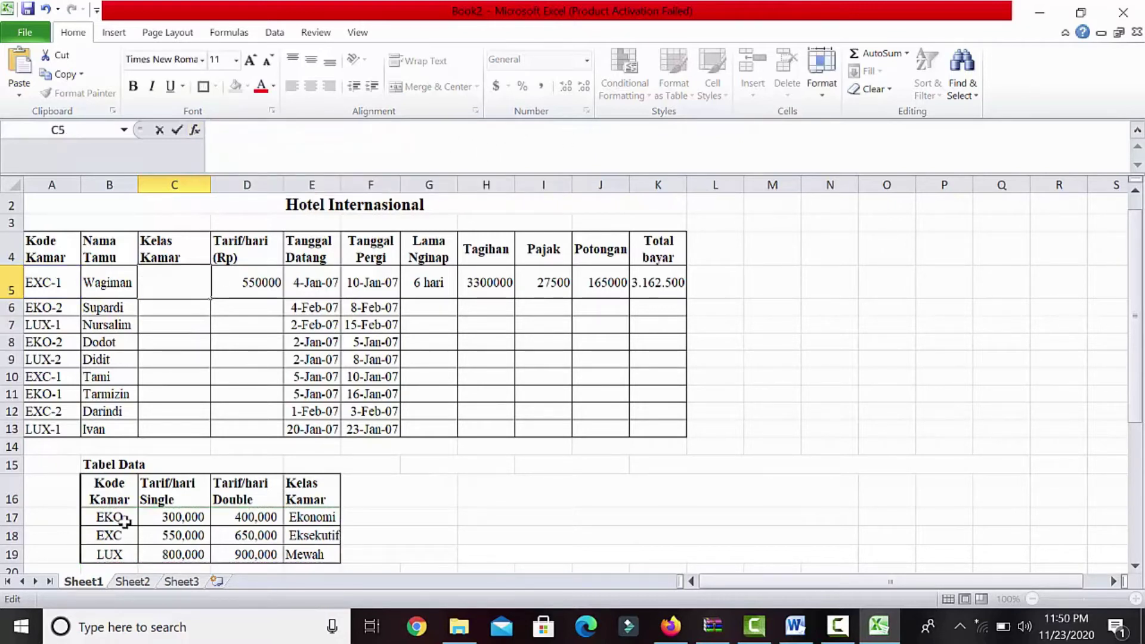
# Step: Name the Tabel Data range B17:E19 KODE_KAMAR
pyautogui.moveTo(116, 517); pyautogui.dragTo(304, 554)
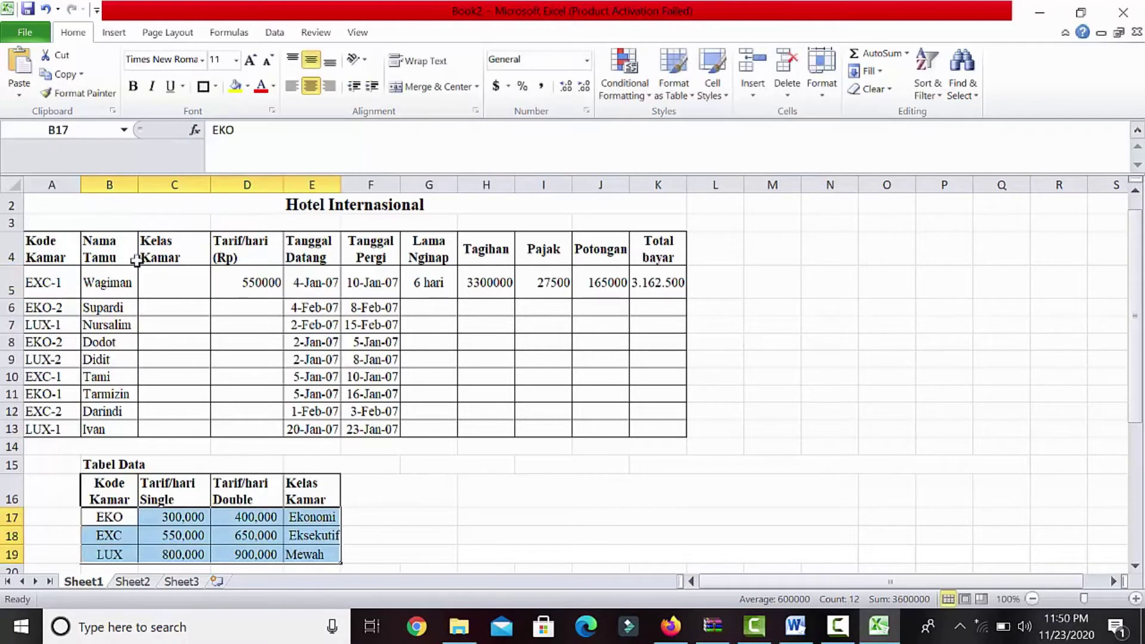
pyautogui.click(87, 128)
pyautogui.write('KODE_KAMA')
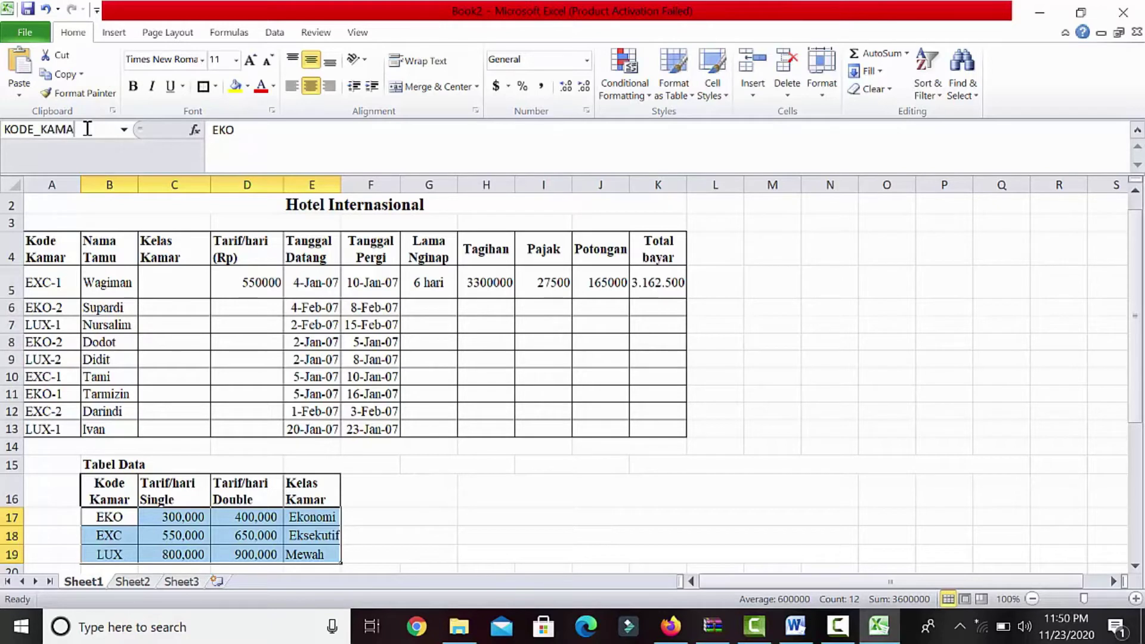
pyautogui.write('R')
pyautogui.press('Return')
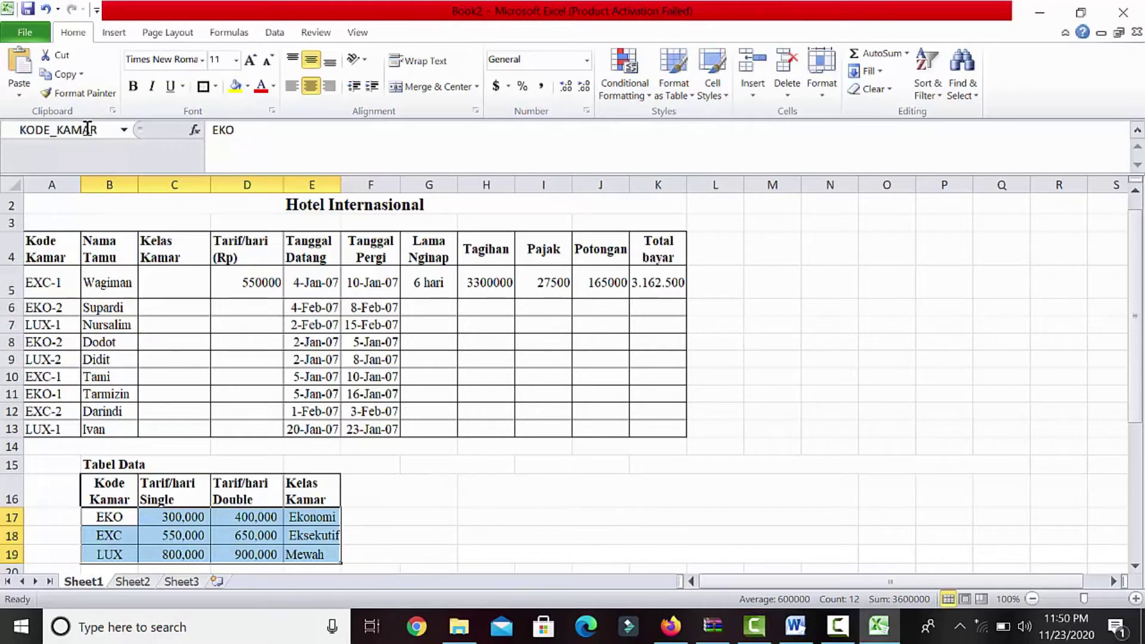
# Step: Begin a VLOOKUP formula in C5 under Kelas Kamar, with (LEFT(A5,3)) as the lookup value
pyautogui.click(193, 288)
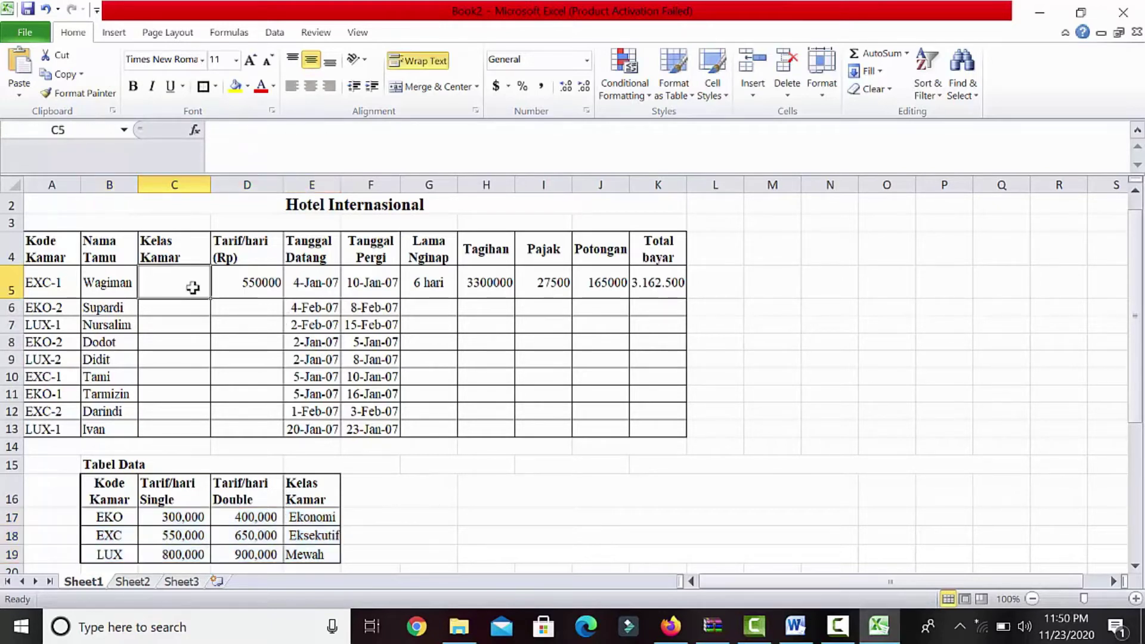
pyautogui.write('=V')
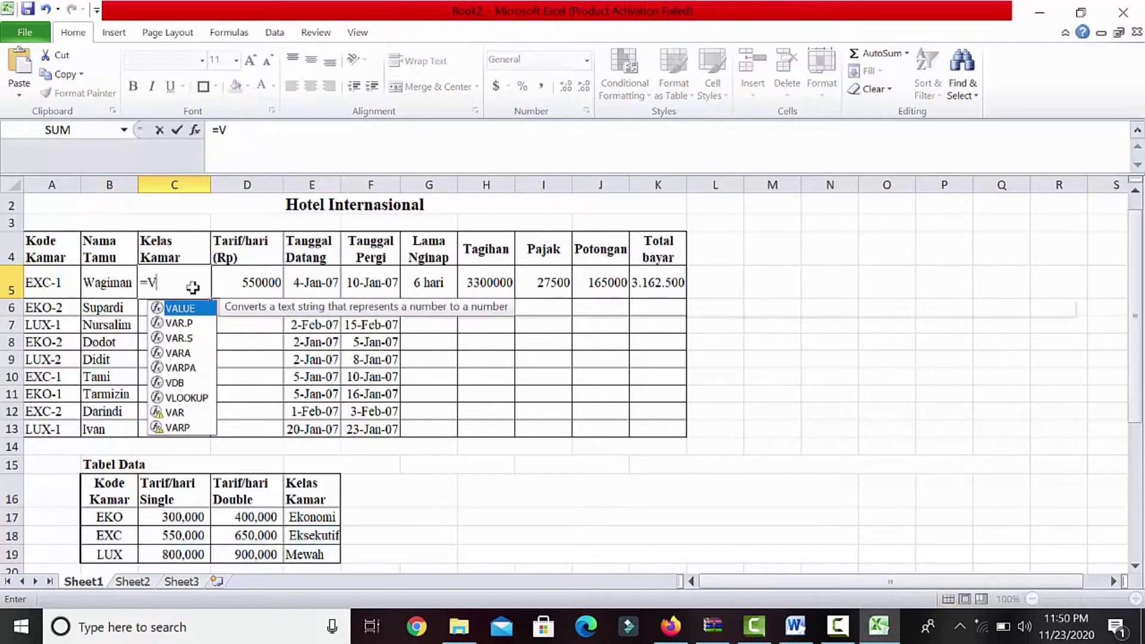
pyautogui.write('LOOKUP')
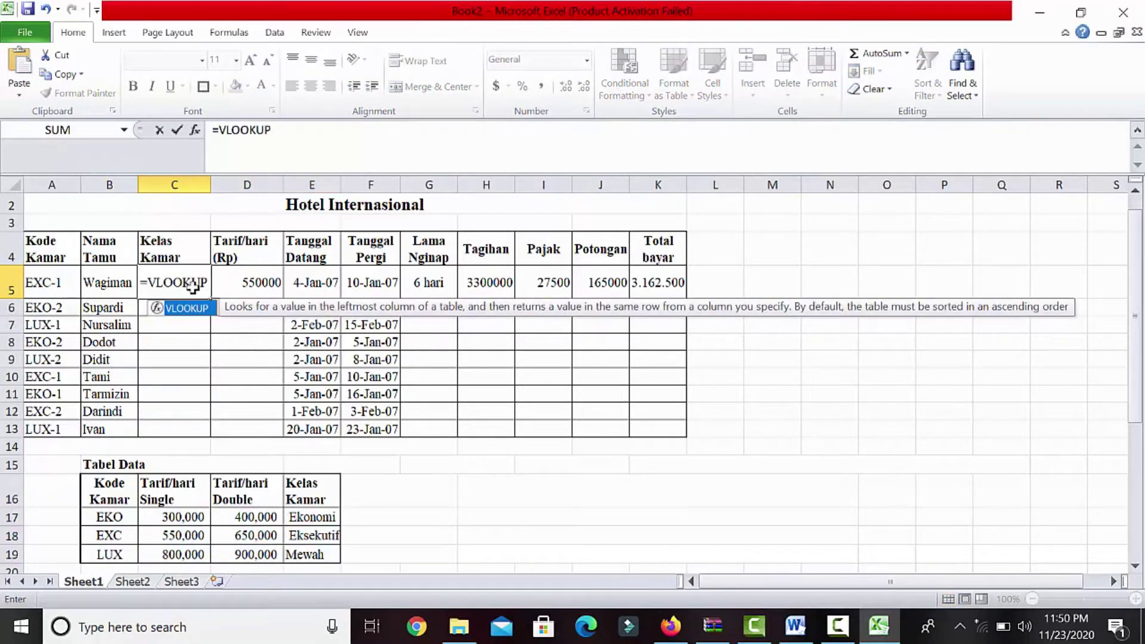
pyautogui.write('((')
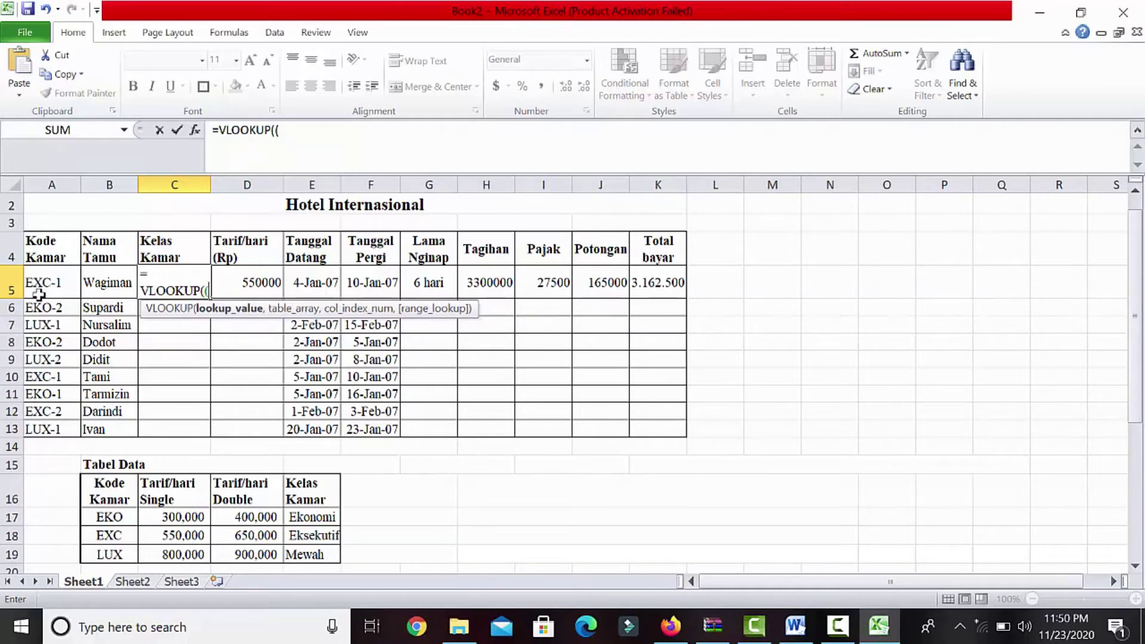
pyautogui.write('LEFT')
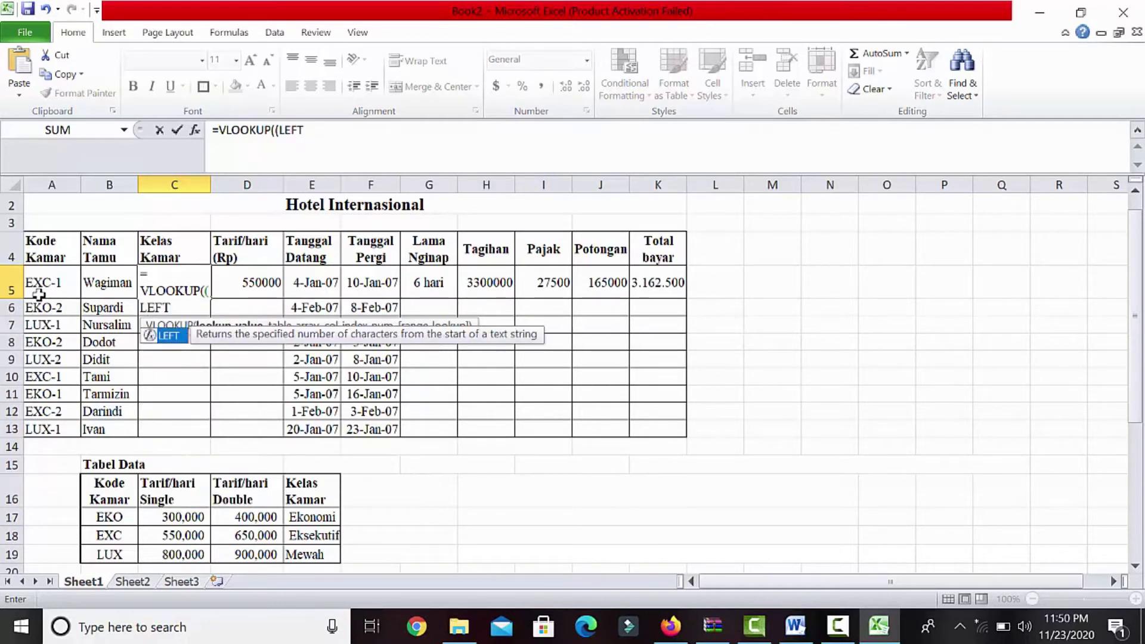
pyautogui.write('(')
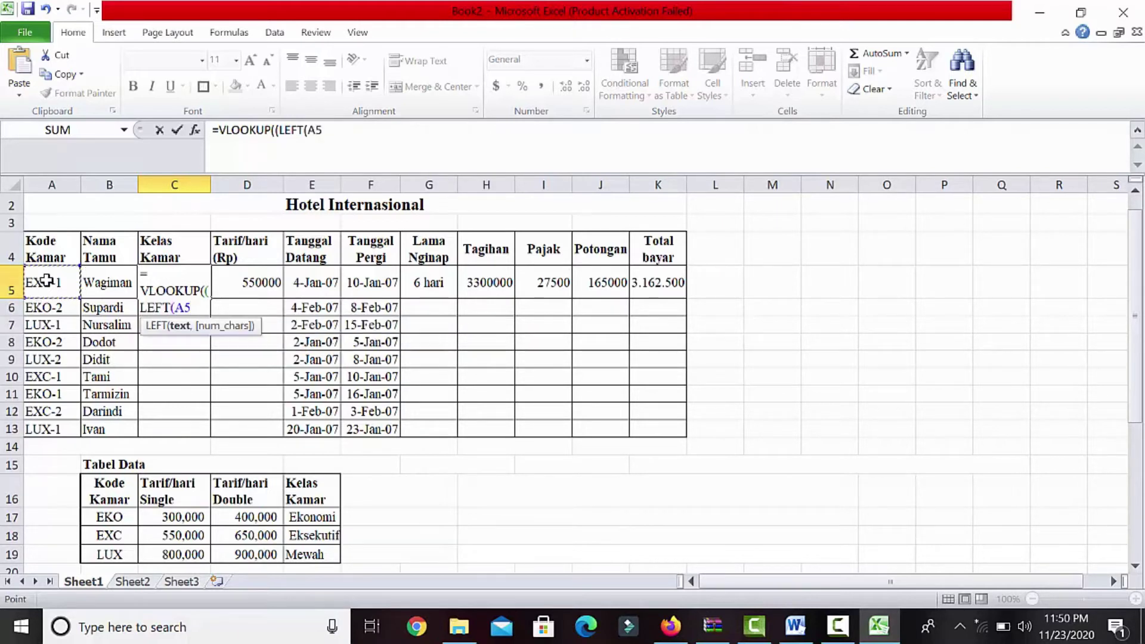
pyautogui.write(',3')
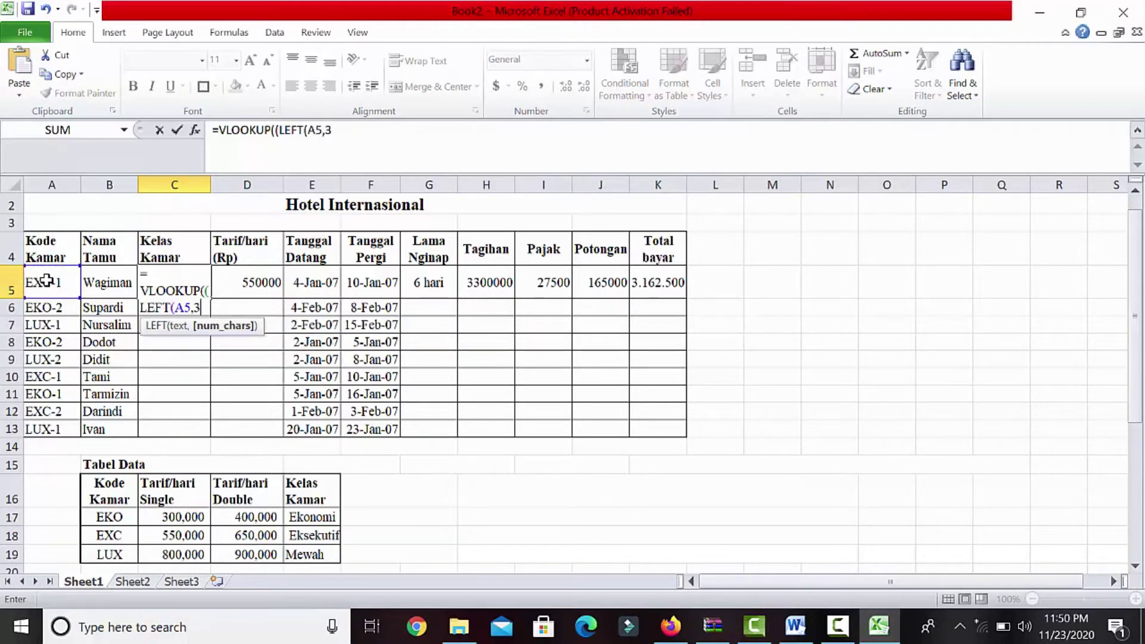
pyautogui.write('))')
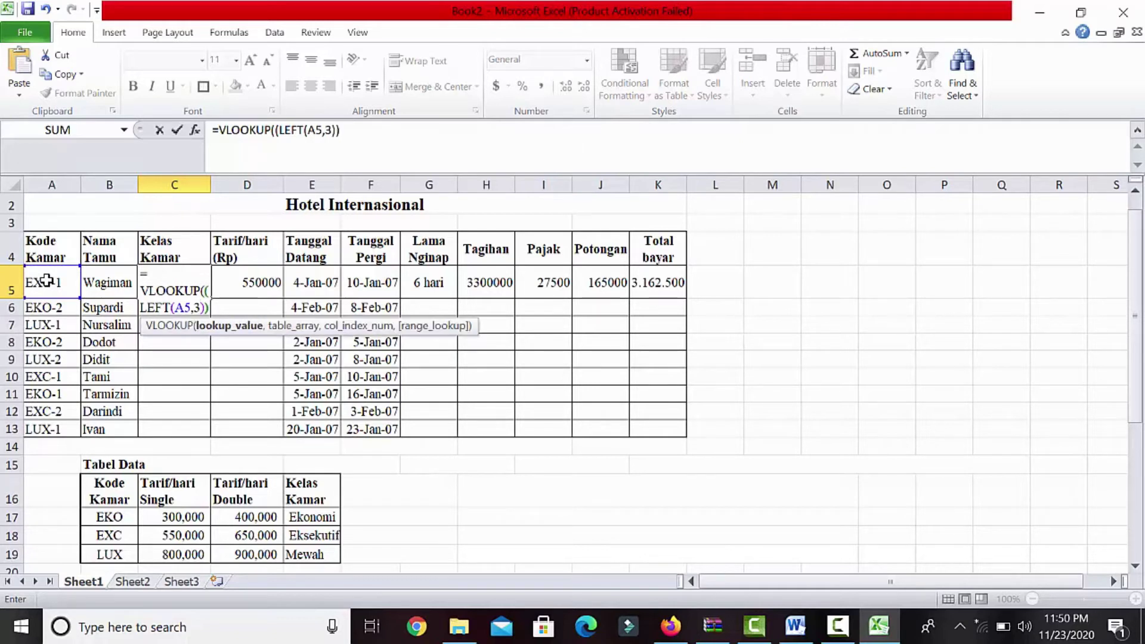
pyautogui.write(',')
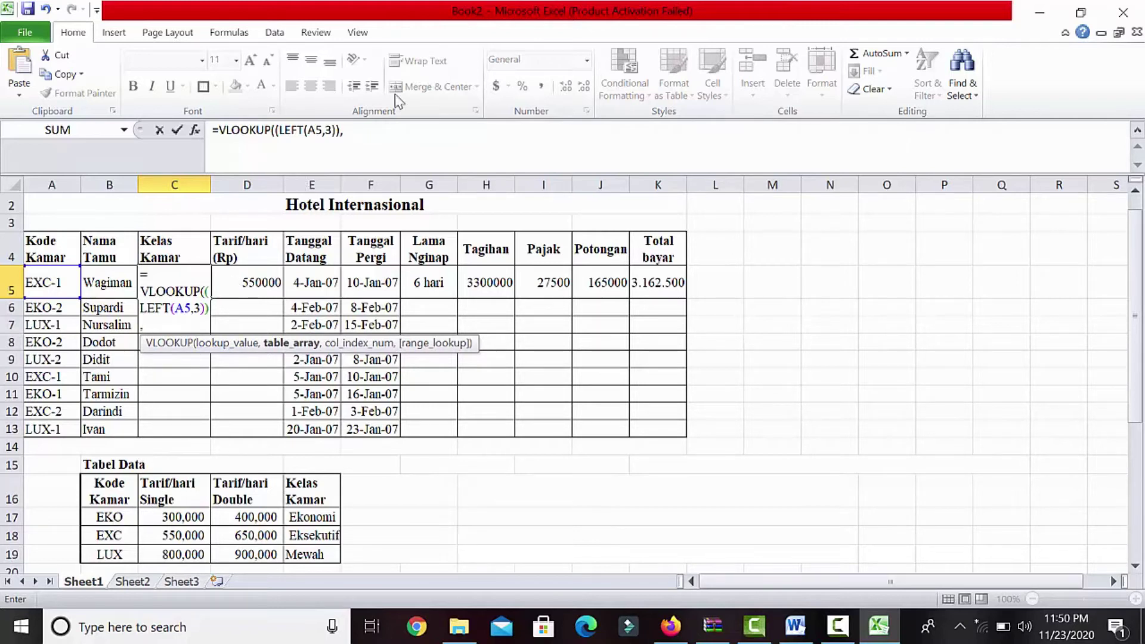
# Step: Complete the C5 lookup with the KODE_KAMAR range as the table and column index 4
pyautogui.click(359, 130)
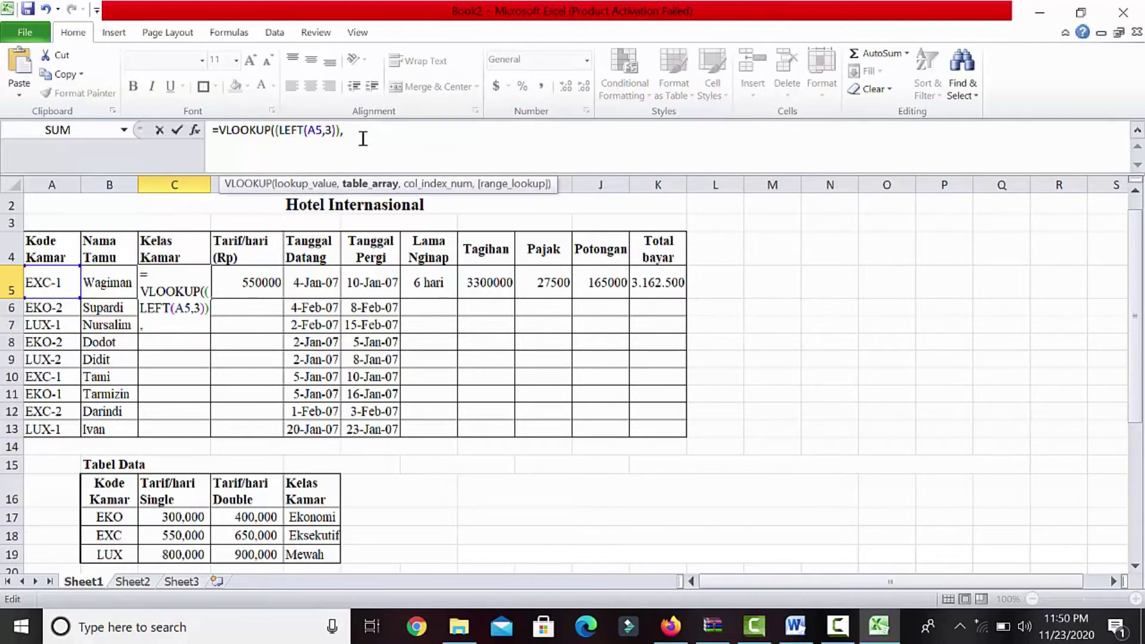
pyautogui.write('KO')
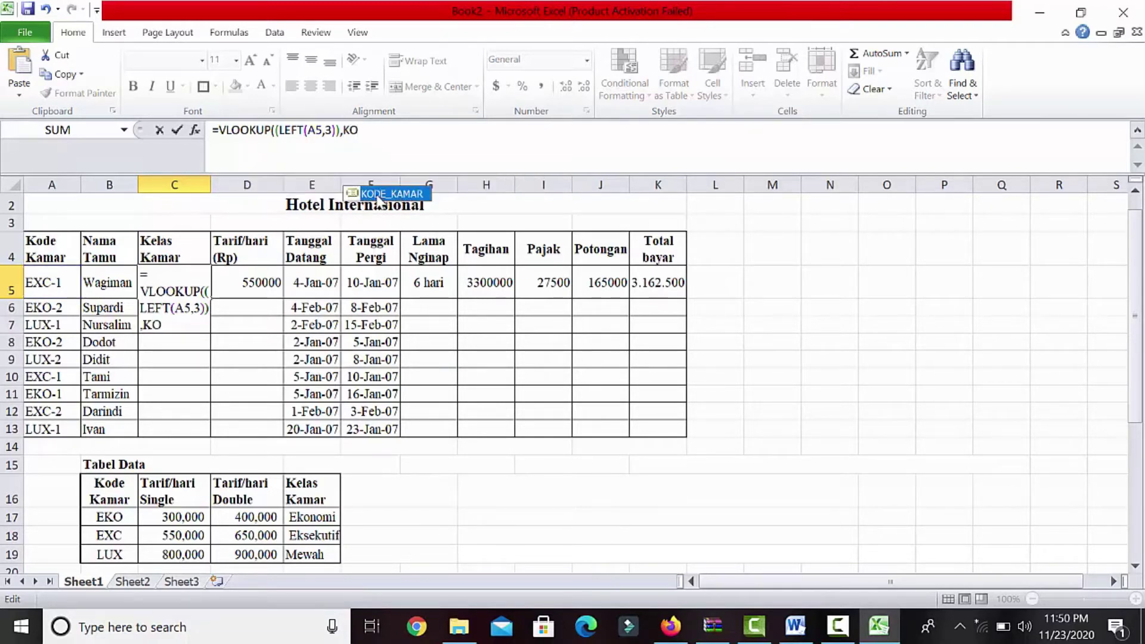
pyautogui.doubleClick(356, 196)
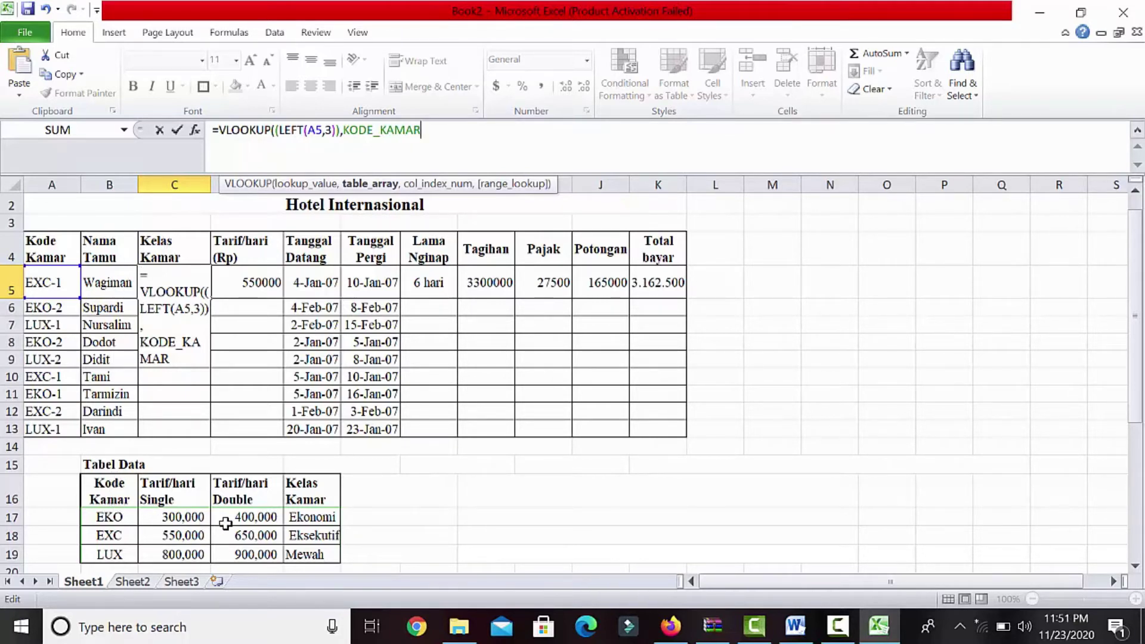
pyautogui.write(',4')
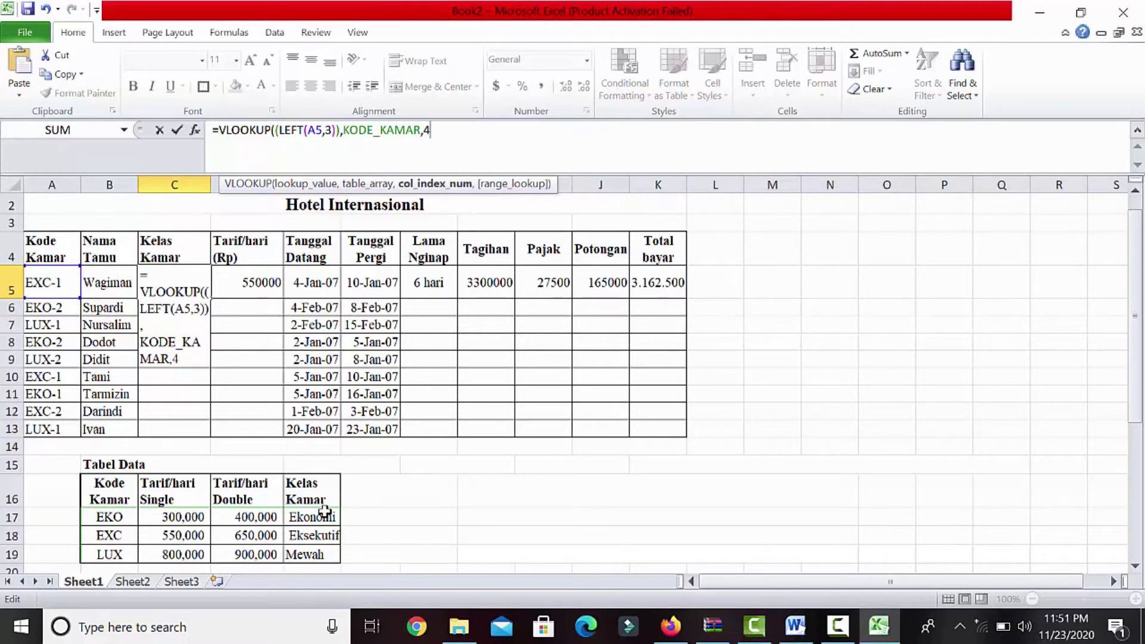
pyautogui.write(')')
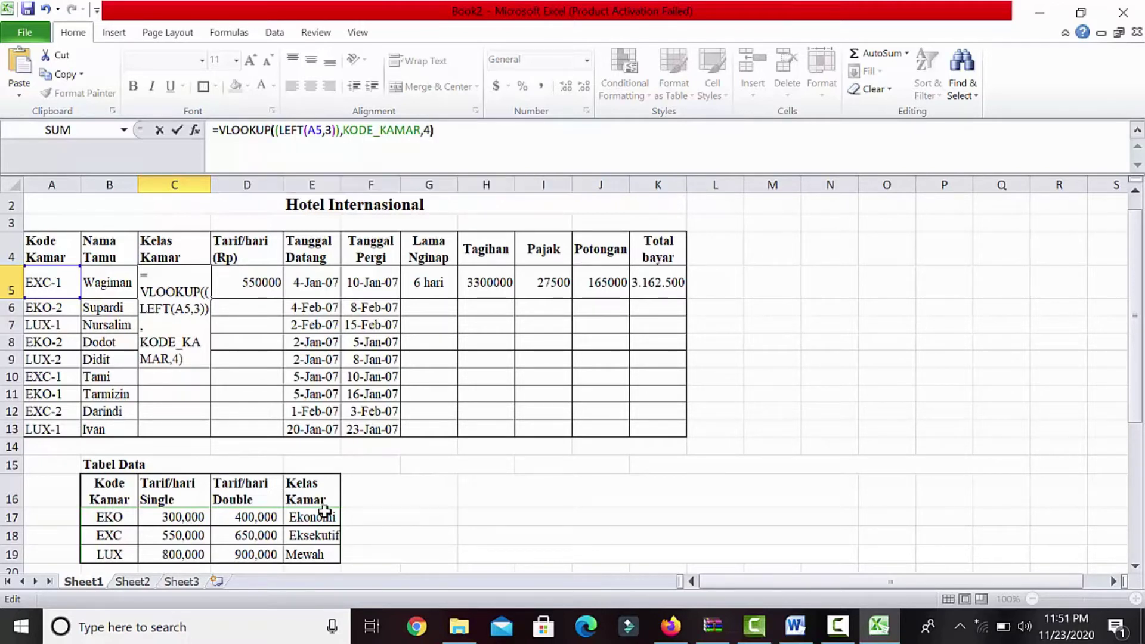
pyautogui.press('Return')
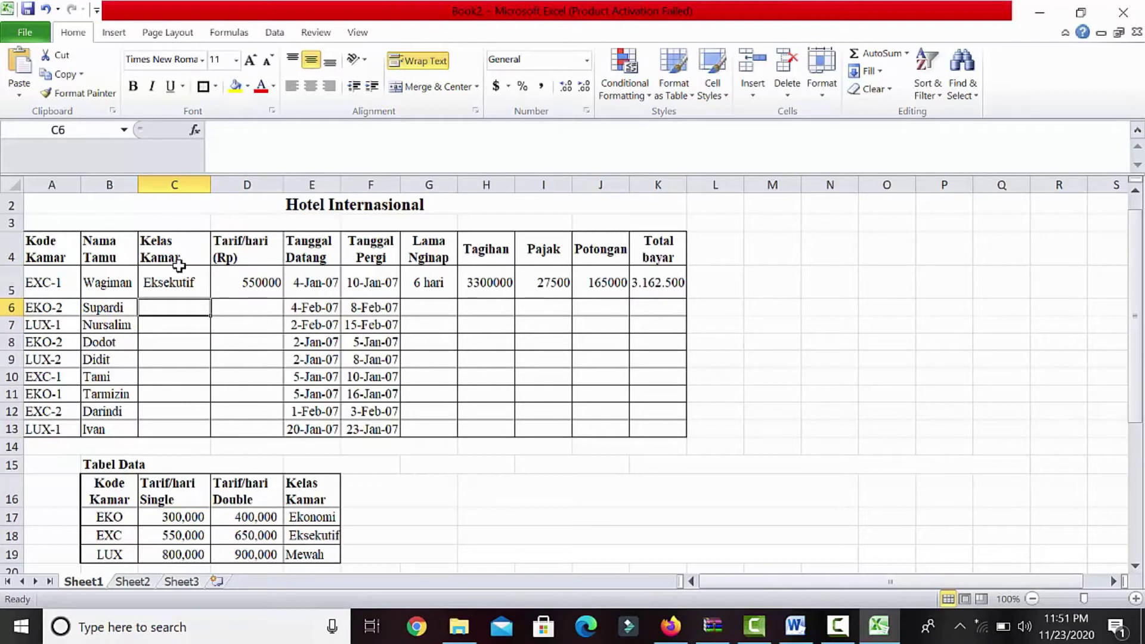
# Step: Fill the Kelas Kamar lookup from C5 down through C13
pyautogui.click(179, 276)
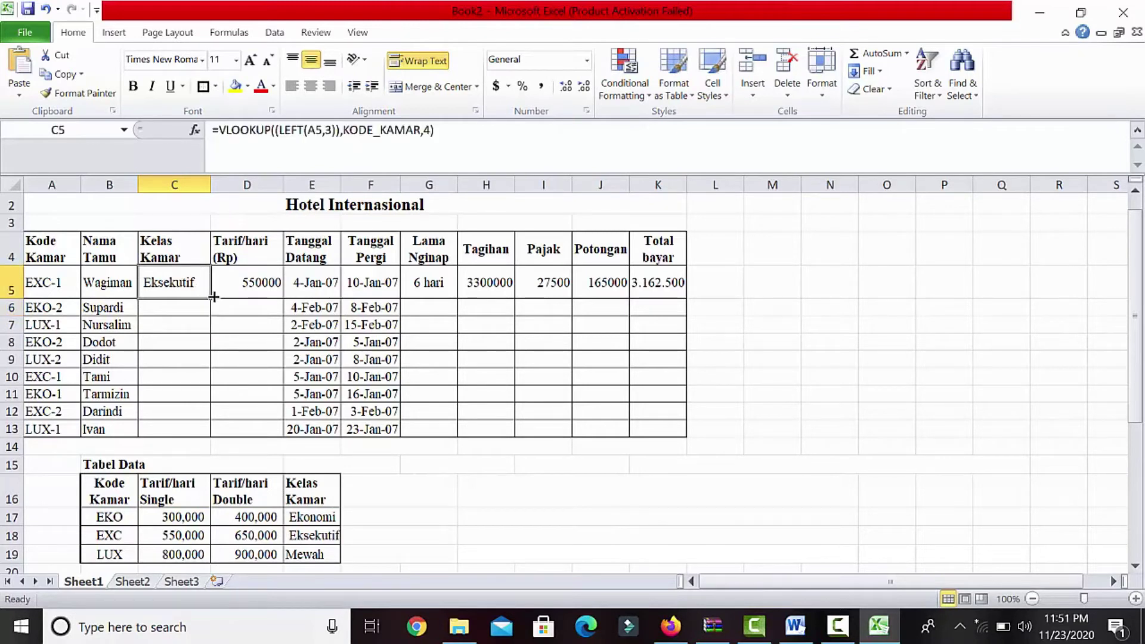
pyautogui.moveTo(213, 296); pyautogui.dragTo(199, 434)
pyautogui.click(227, 377)
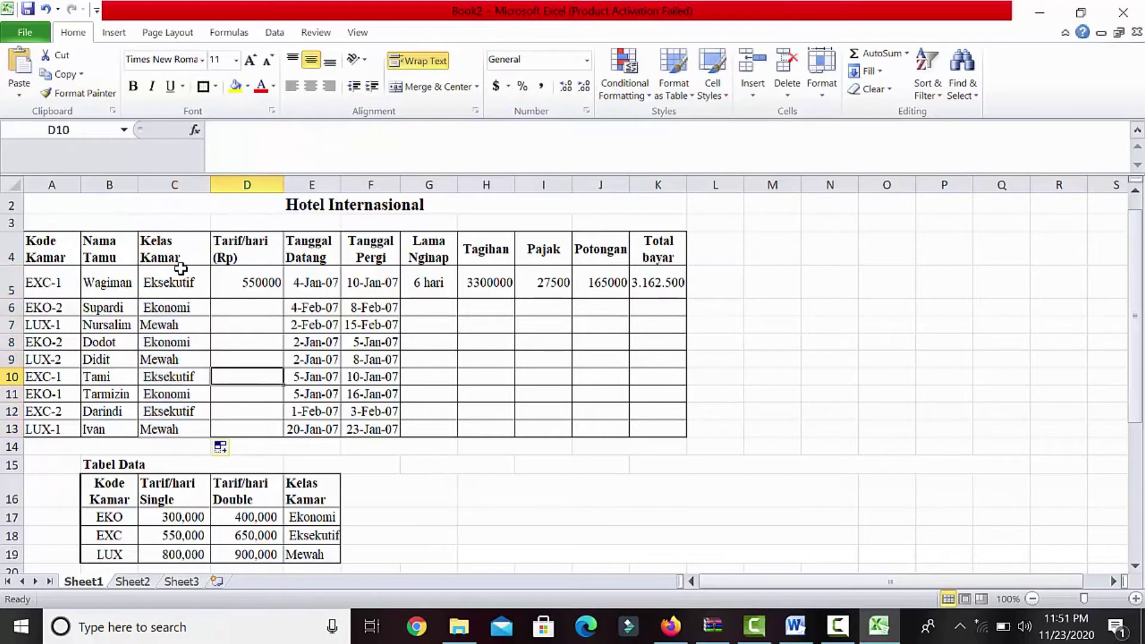
# Step: Clear D5 under Tarif/hari (Rp) and begin a VLOOKUP formula there with (LEFT(A5,3)) as the lookup value
pyautogui.click(267, 292)
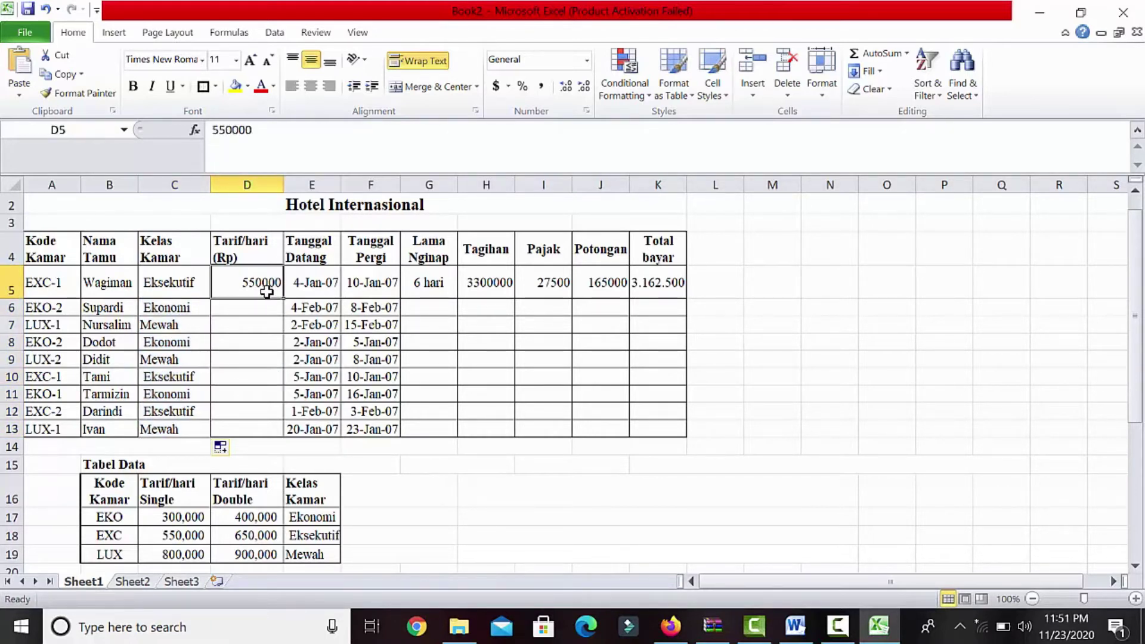
pyautogui.press('Delete')
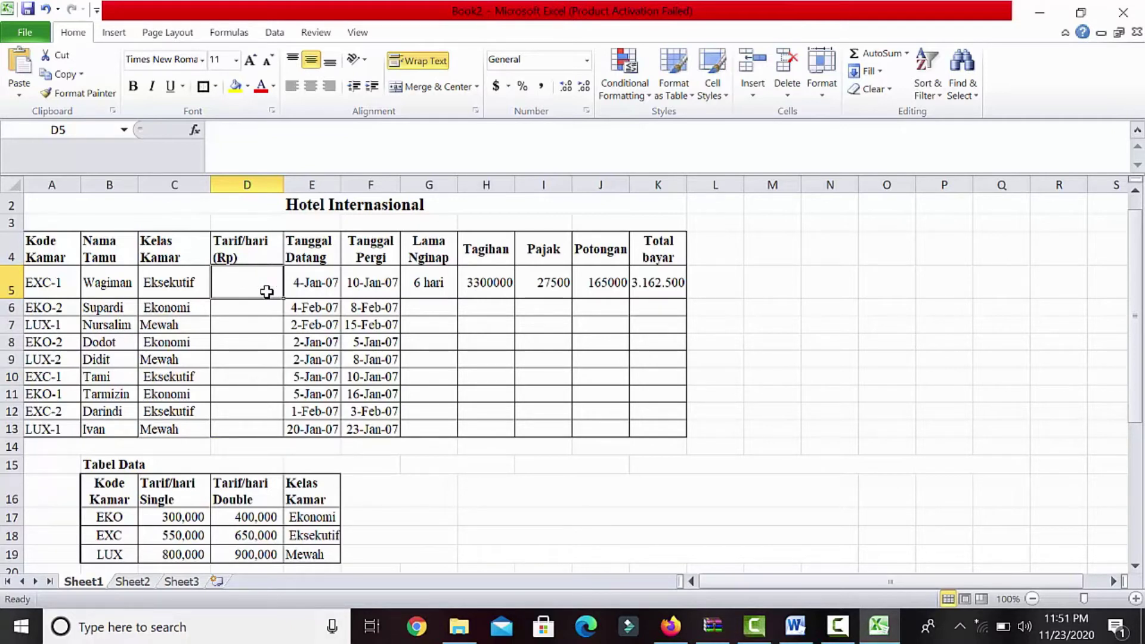
pyautogui.write('=')
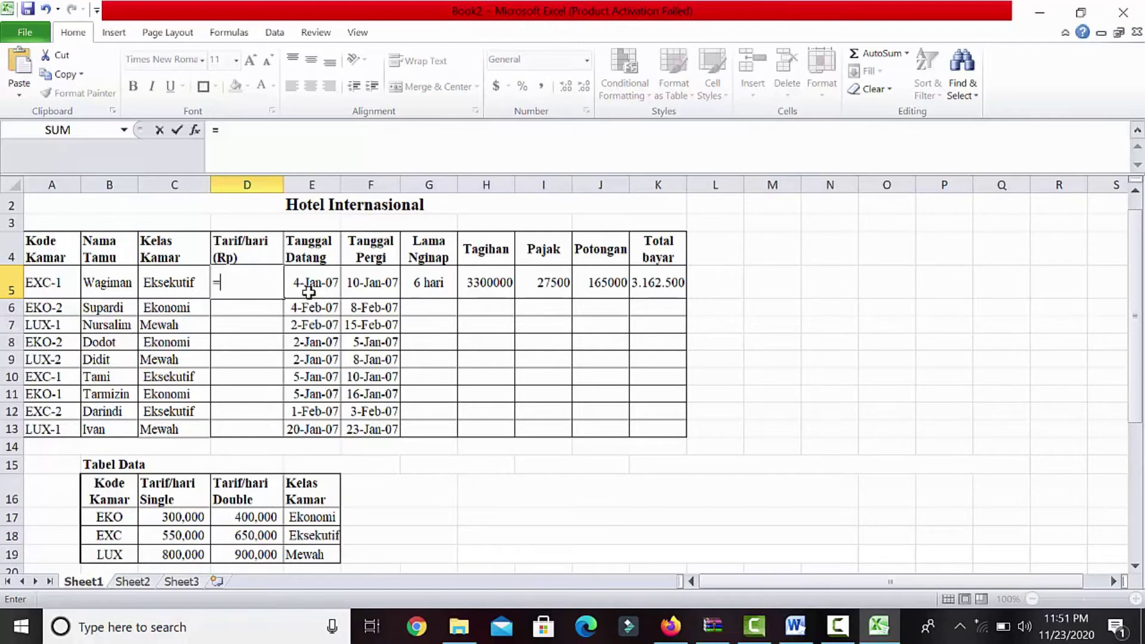
pyautogui.write('VLOOKUP')
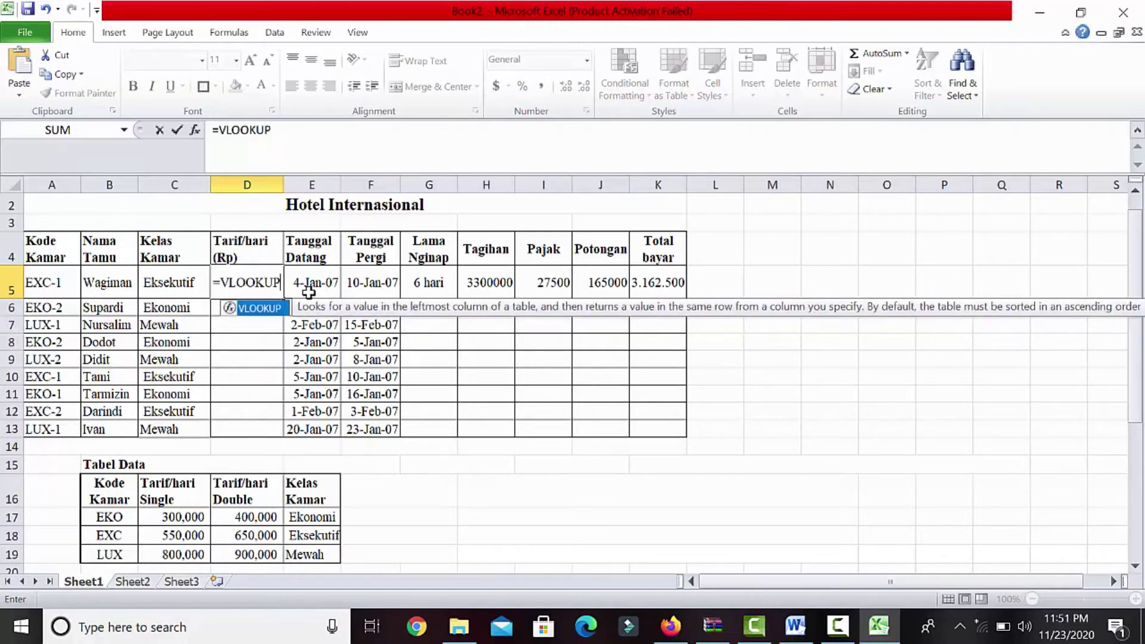
pyautogui.write('((')
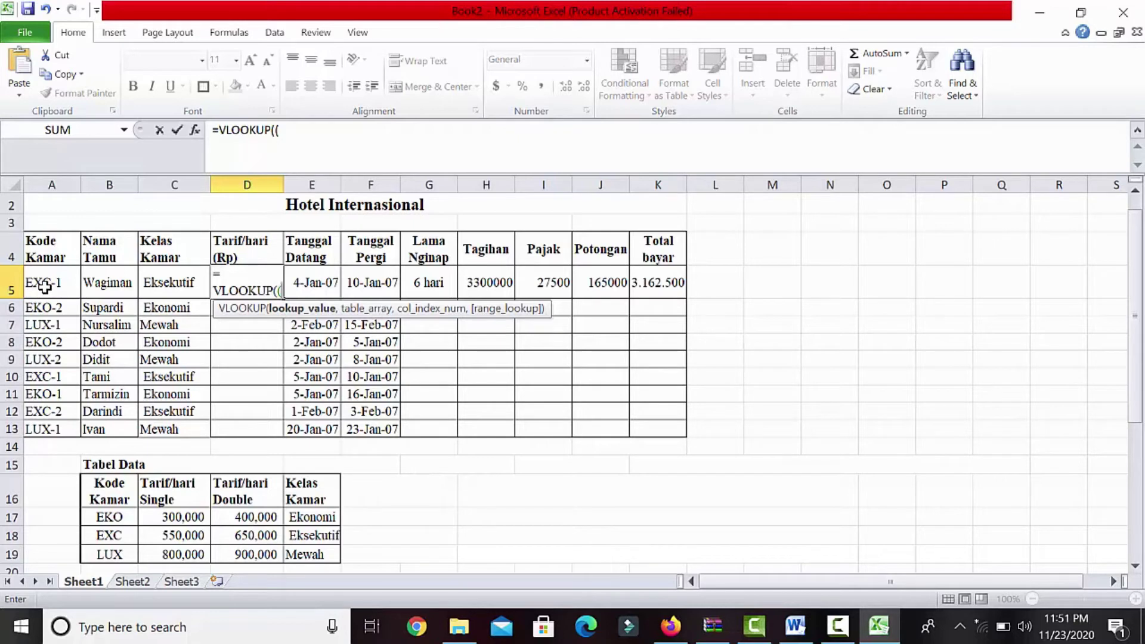
pyautogui.write('LEFT')
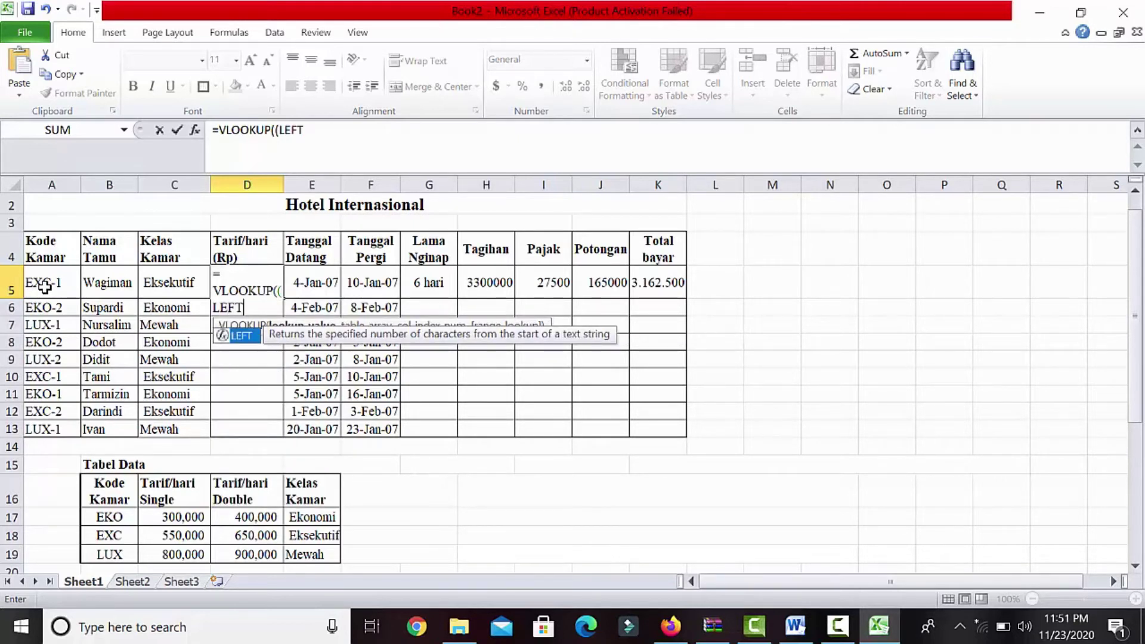
pyautogui.write('(')
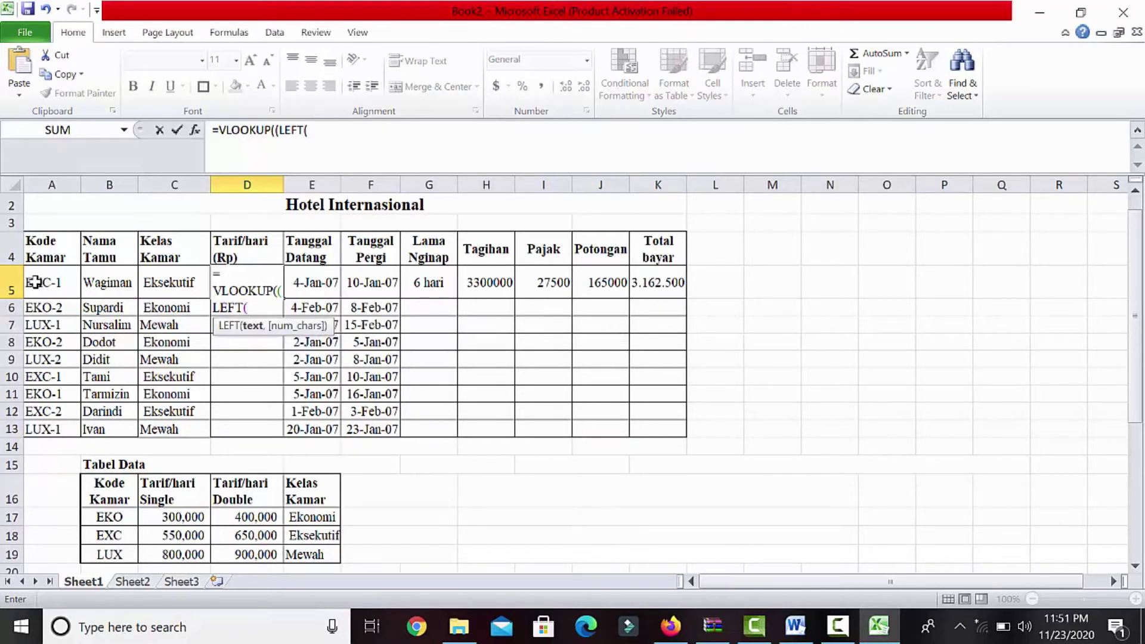
pyautogui.click(48, 283)
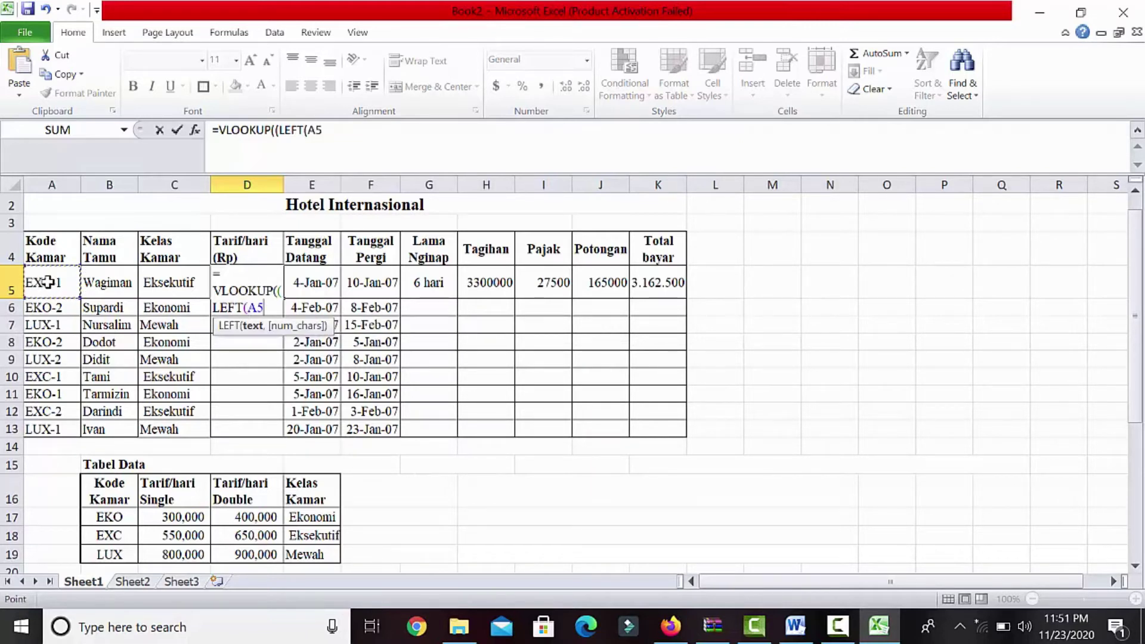
pyautogui.write(',')
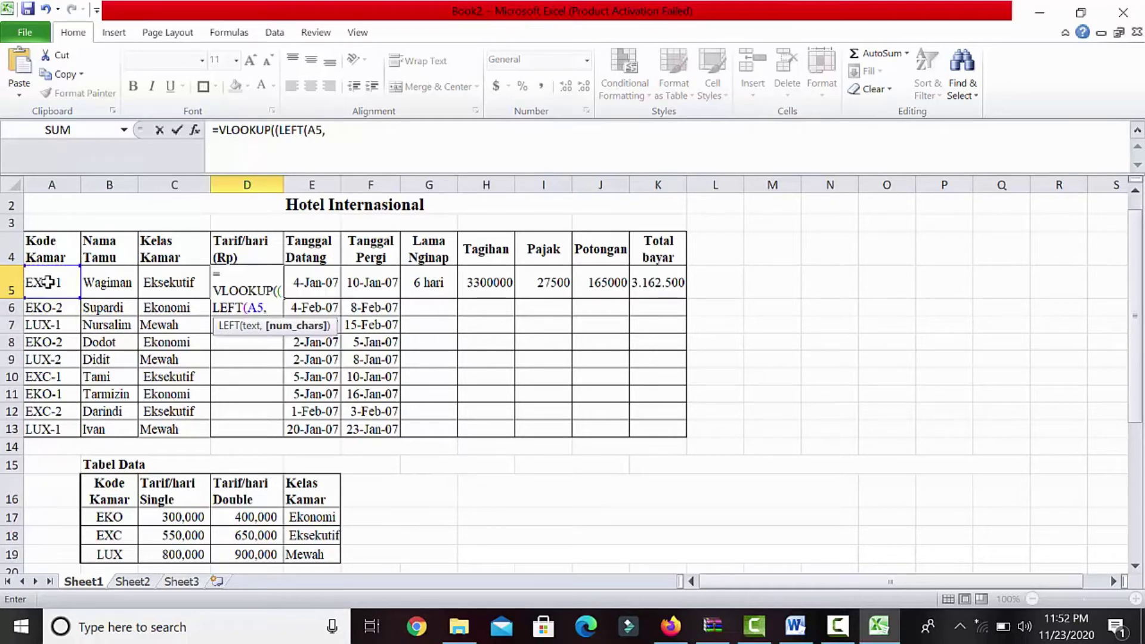
pyautogui.write('3)),')
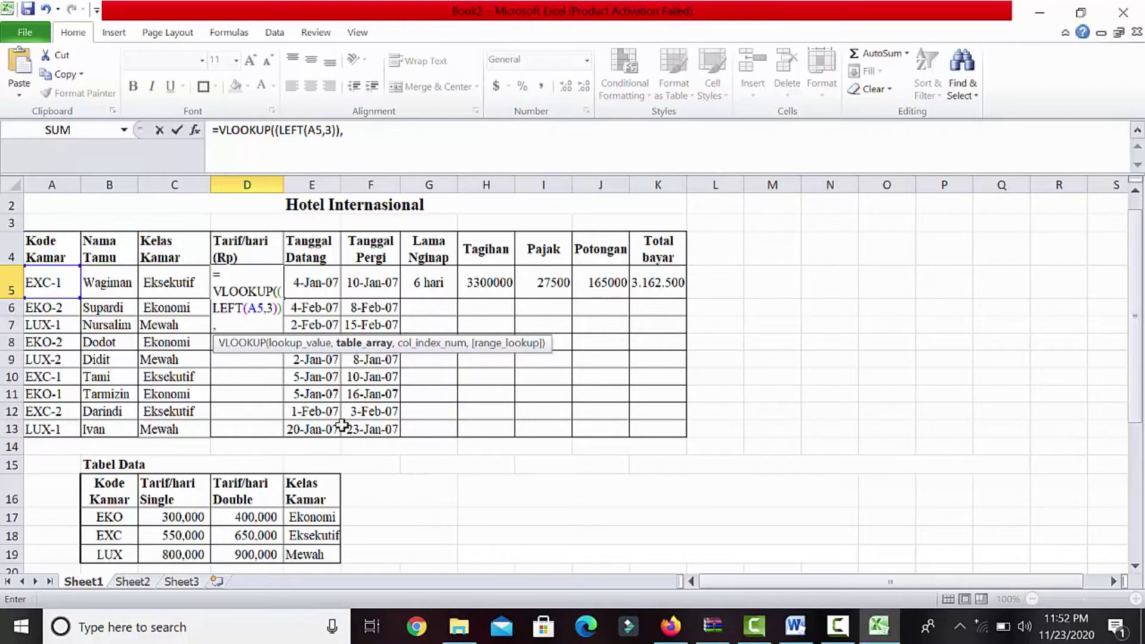
# Step: Add the named range KODE_KAMAR as the table array of the D5 lookup
pyautogui.click(360, 128)
pyautogui.write('KO')
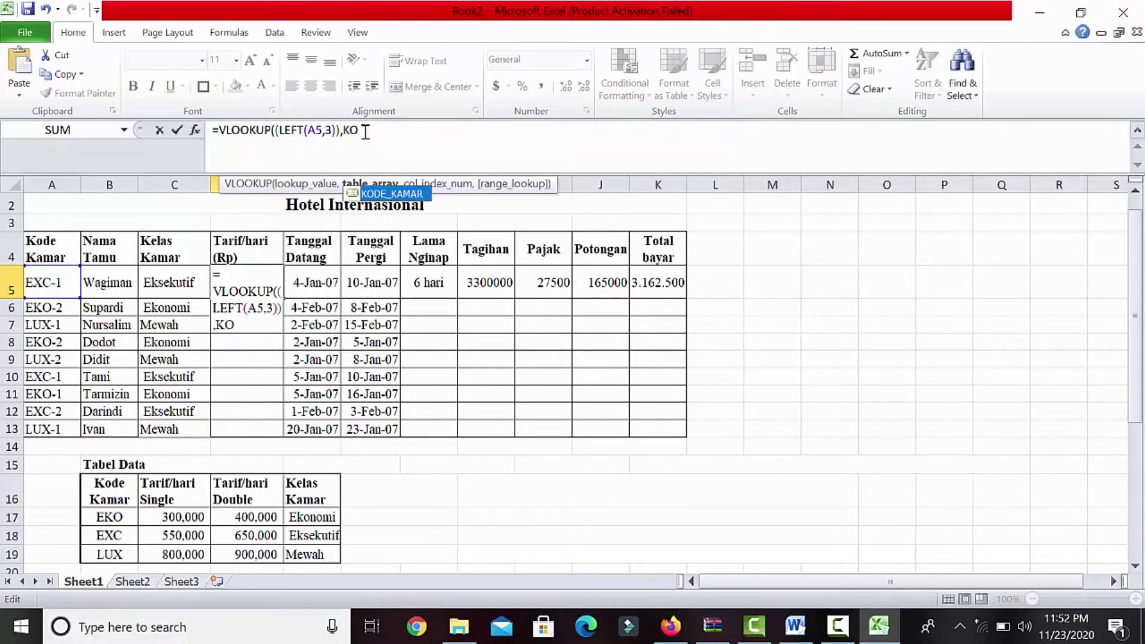
pyautogui.doubleClick(389, 192)
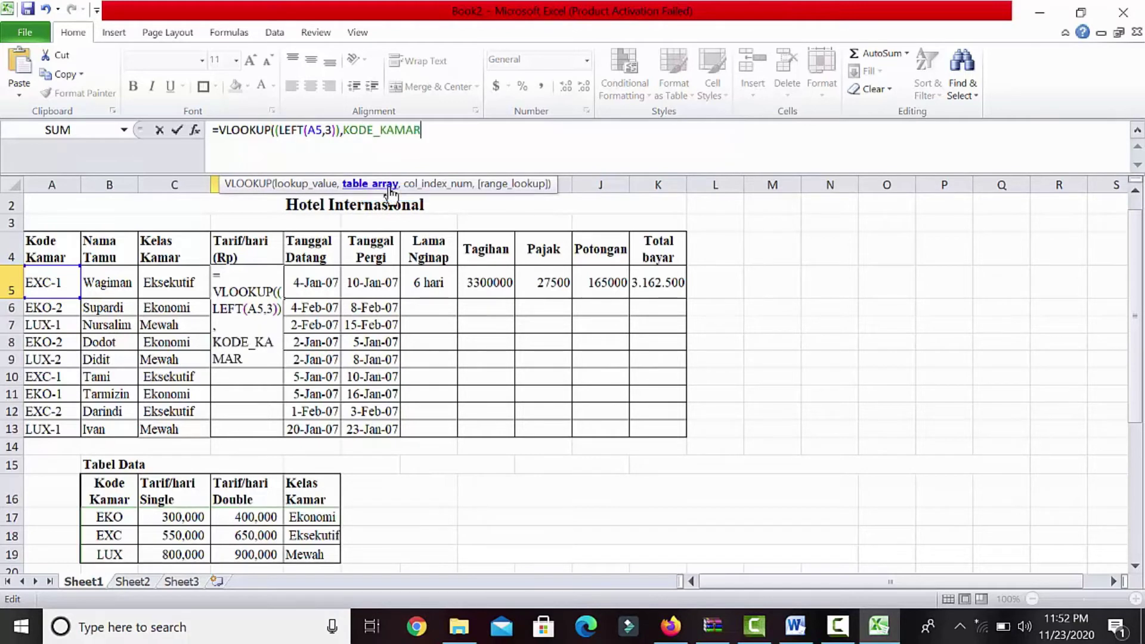
pyautogui.write(',')
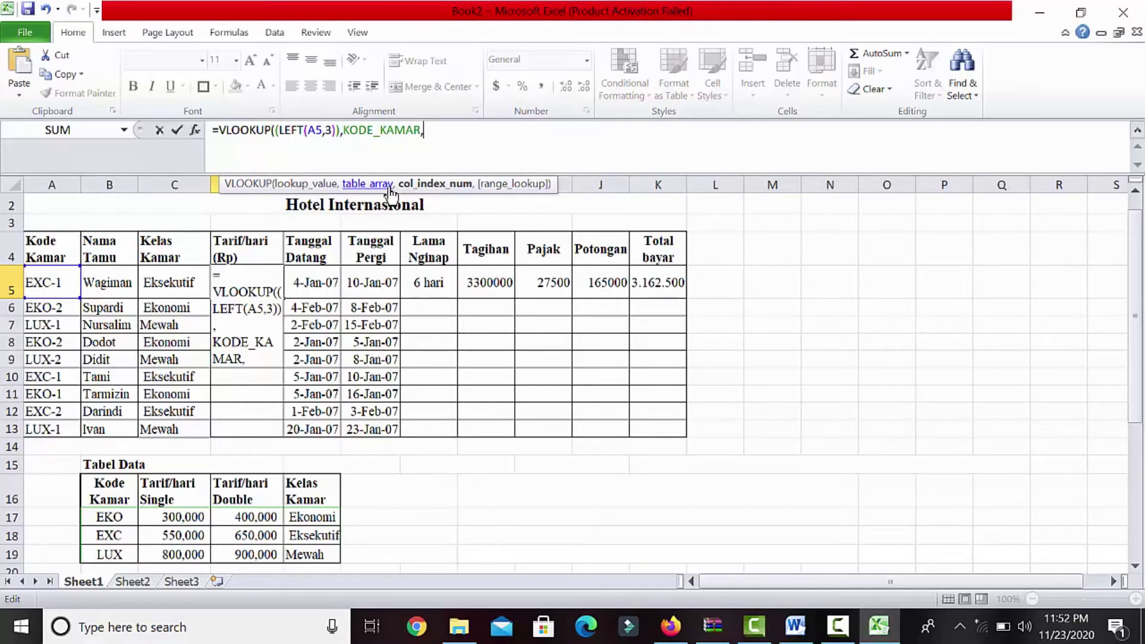
# Step: Start the D5 lookup's column index as an IF function that tests ((RIGHT(A5,1)))
pyautogui.write('IF')
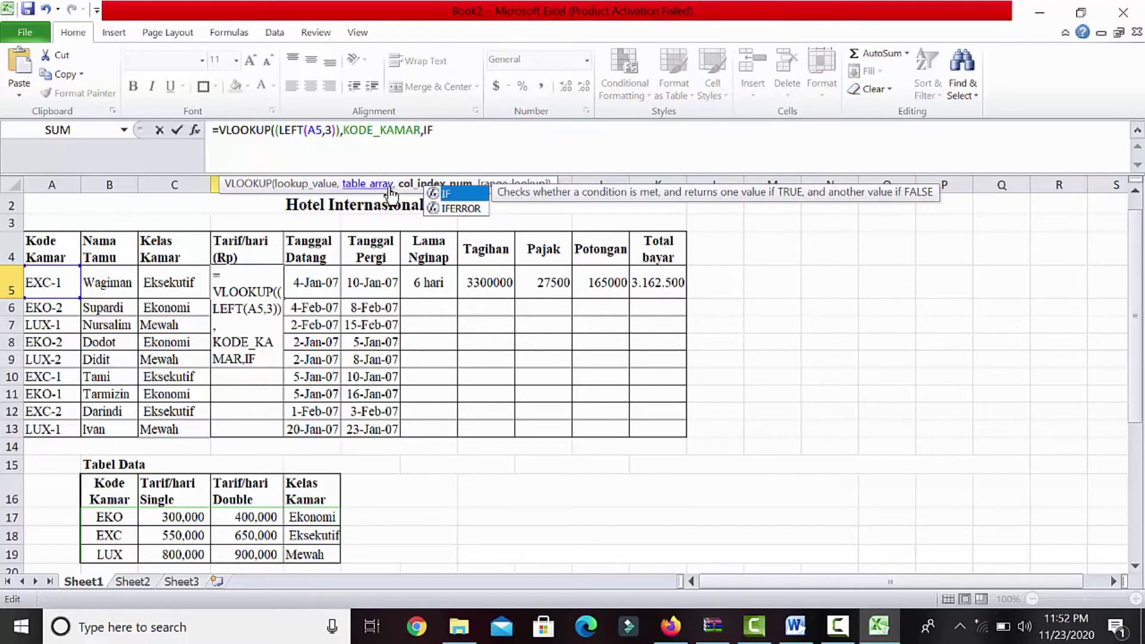
pyautogui.write('(((')
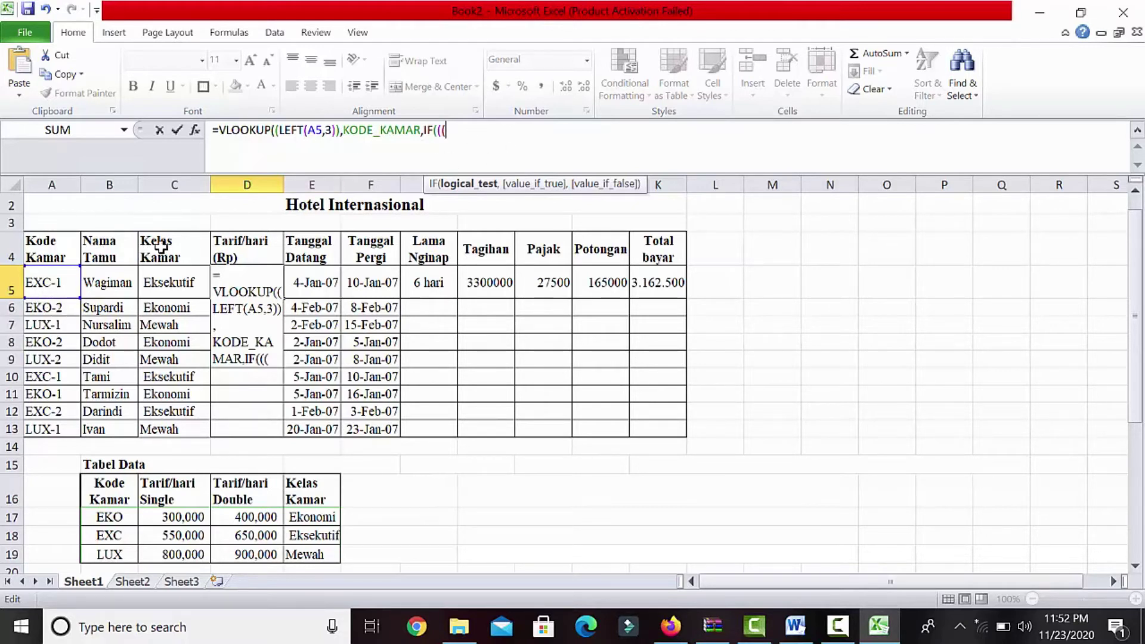
pyautogui.write('RIGHT')
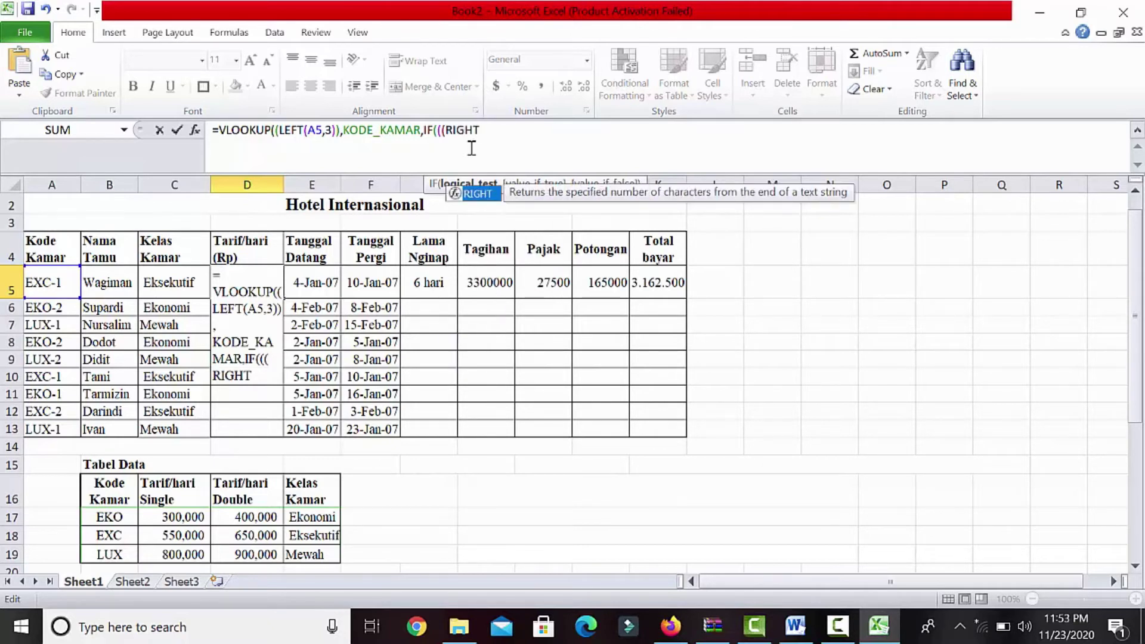
pyautogui.write('(')
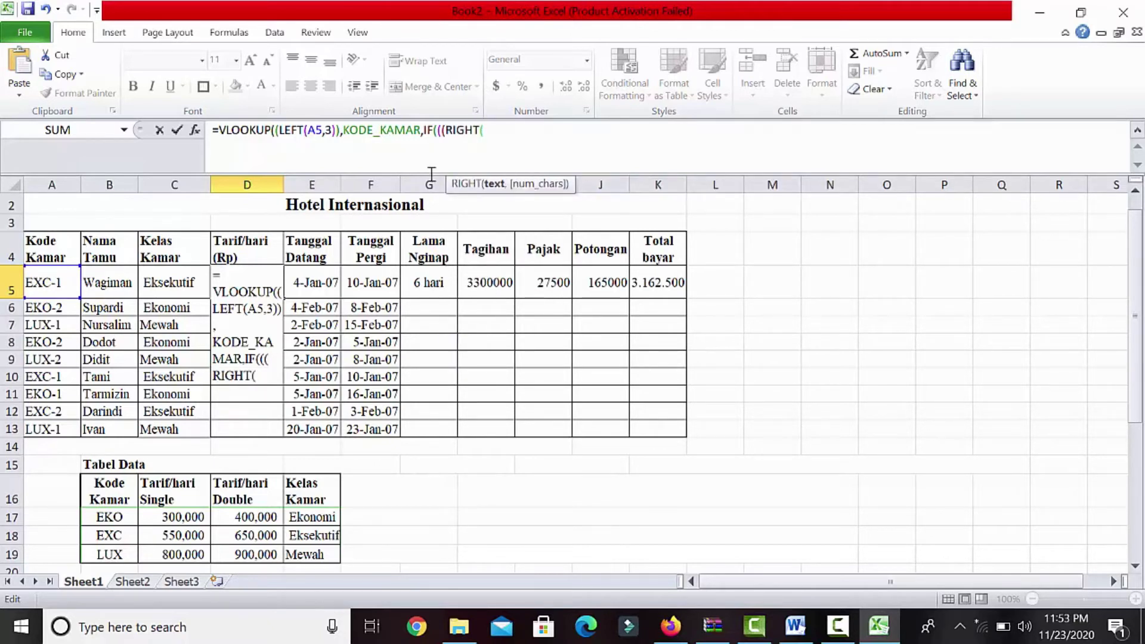
pyautogui.click(57, 289)
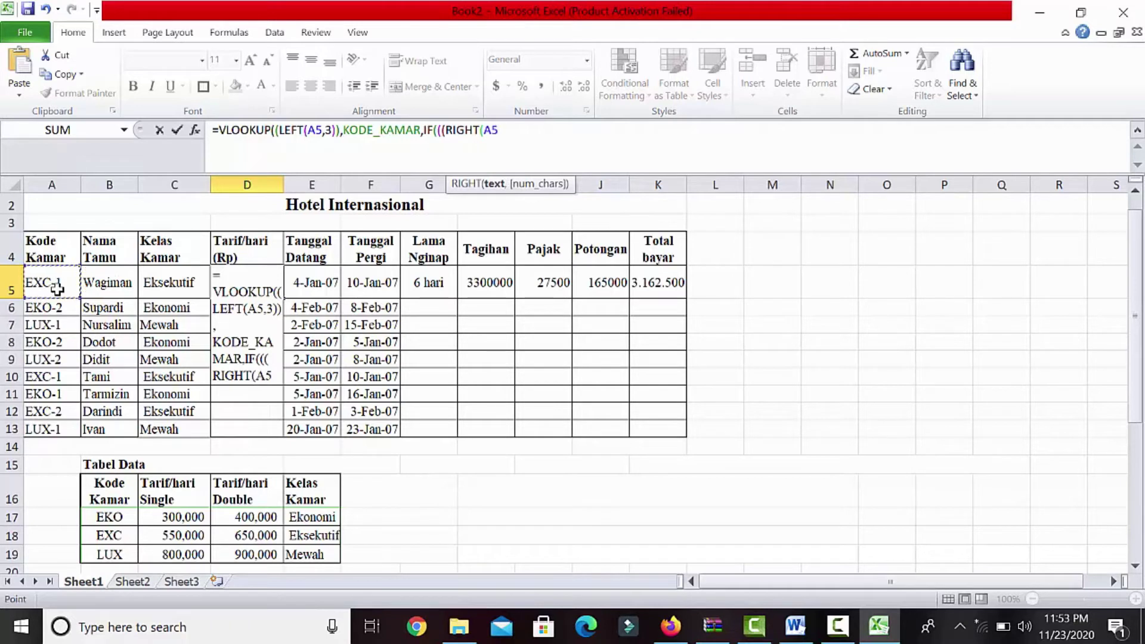
pyautogui.write(',')
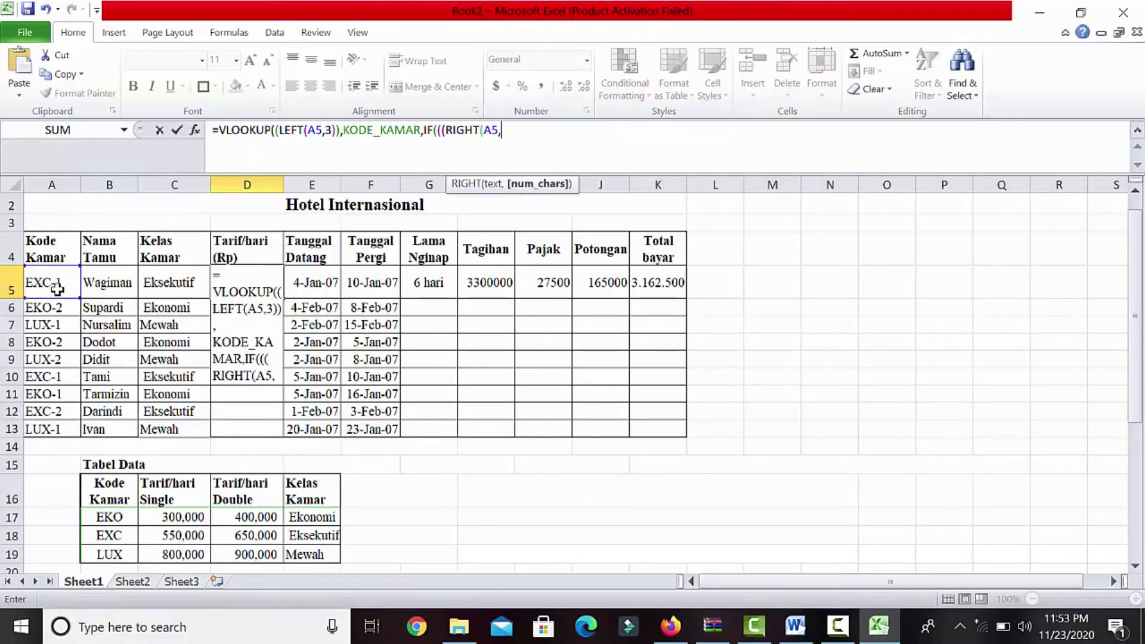
pyautogui.write('1')
pyautogui.click(538, 132)
pyautogui.write(')))')
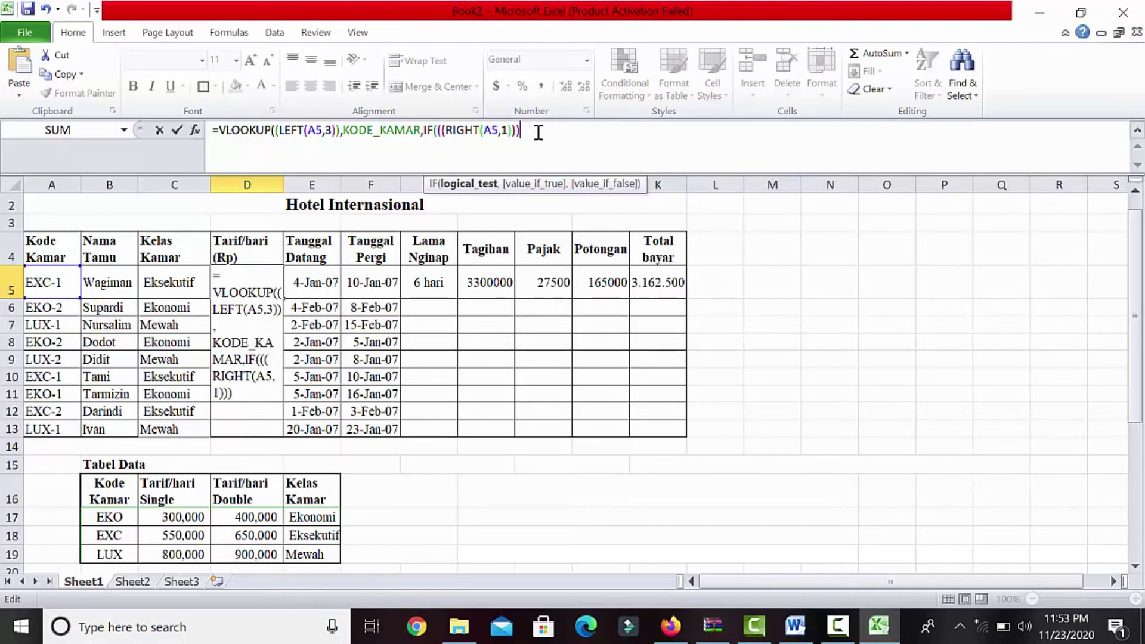
# Step: Complete the D5 formula by comparing the IF test with "1" and returning column 2 if true, otherwise 3
pyautogui.write('=')
pyautogui.write('"')
pyautogui.write('1",2,3')
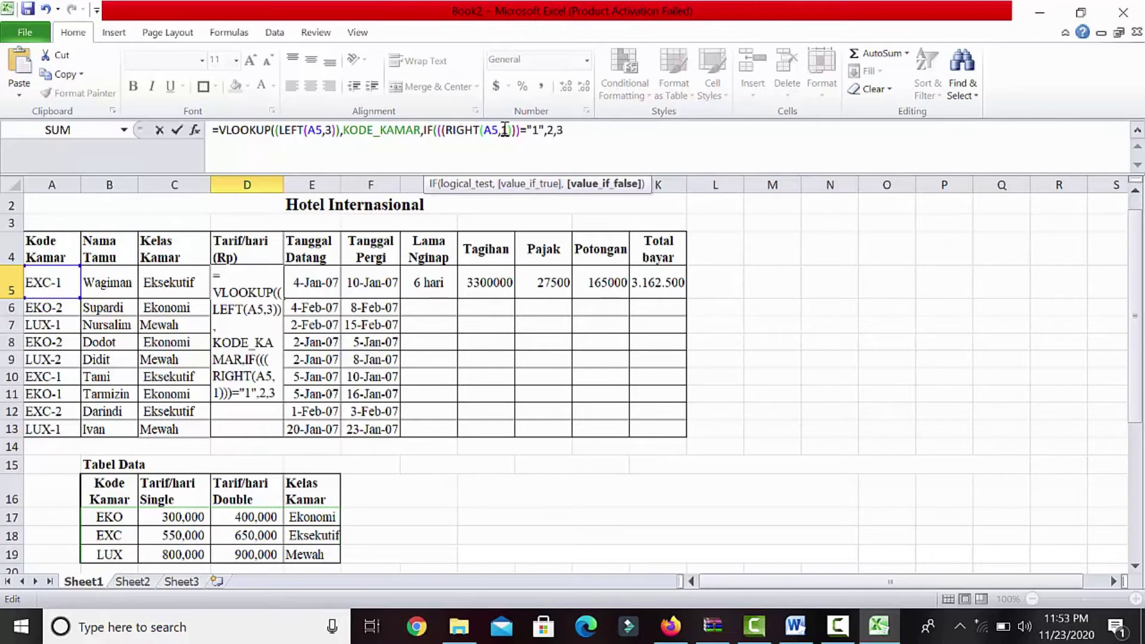
pyautogui.write('))')
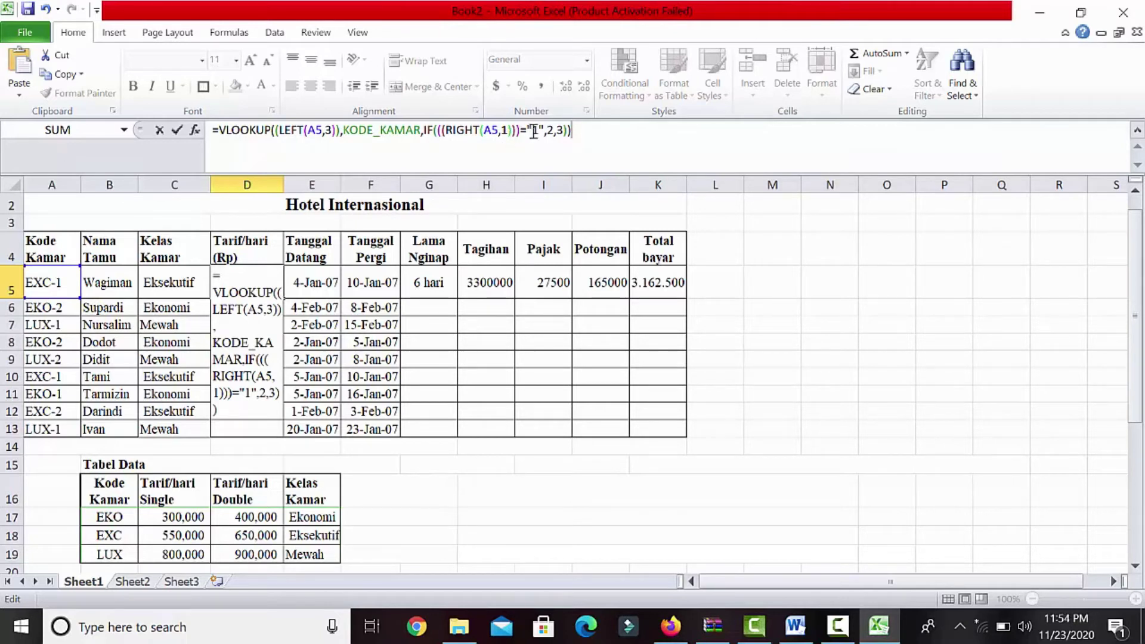
pyautogui.press('Return')
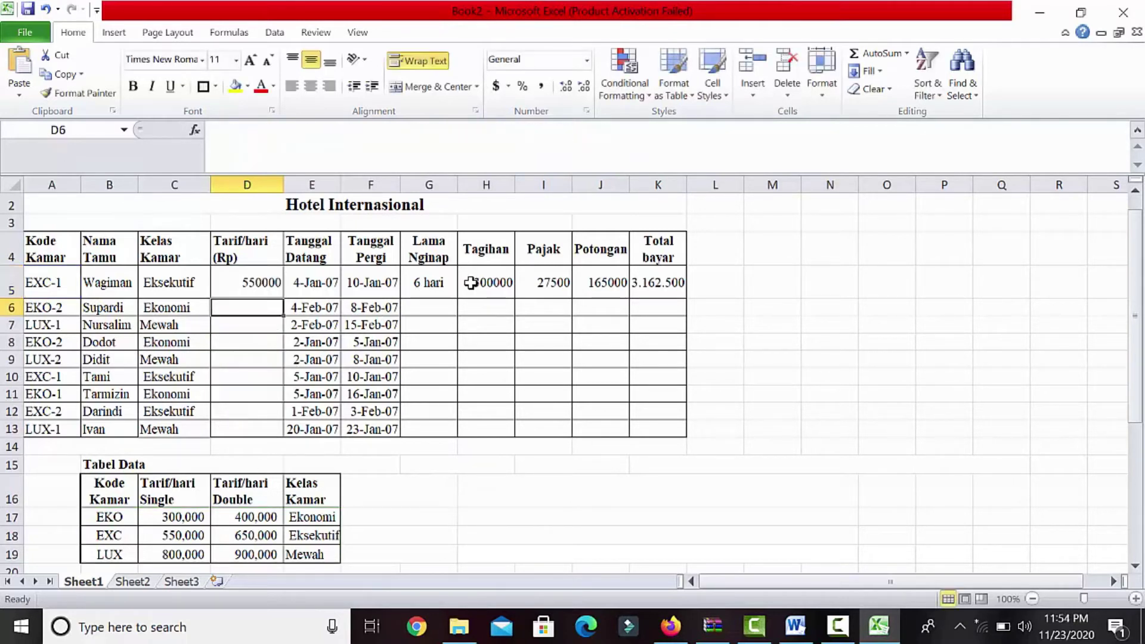
# Step: Fill the Tarif/hari formula from D5 down through D13 and check the rates against Tabel Data
pyautogui.click(246, 287)
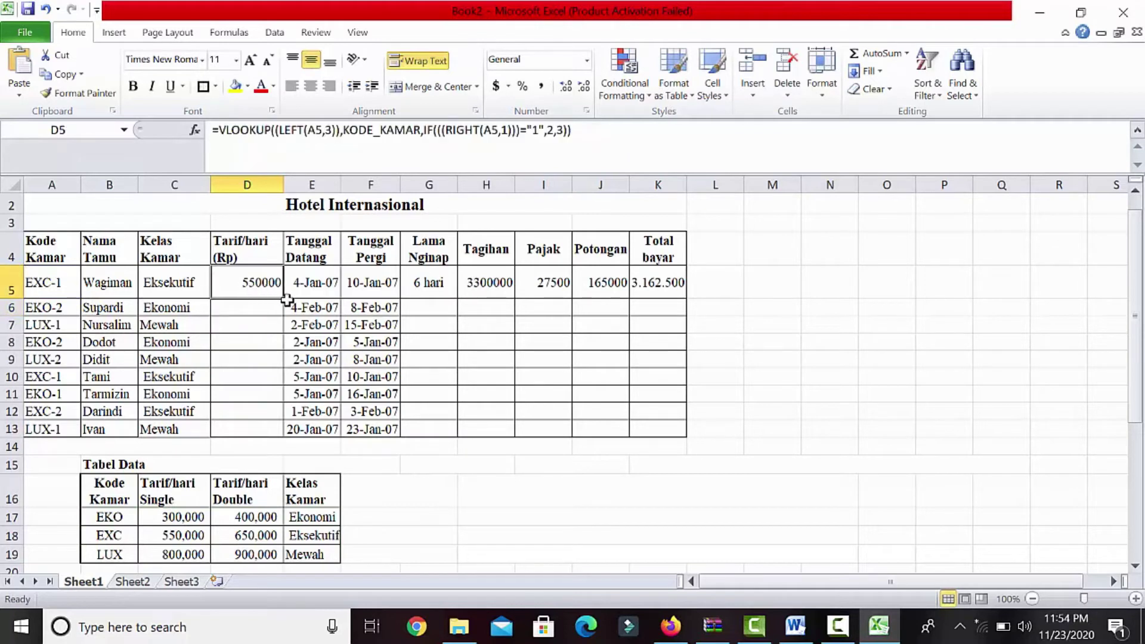
pyautogui.moveTo(281, 296); pyautogui.dragTo(271, 432)
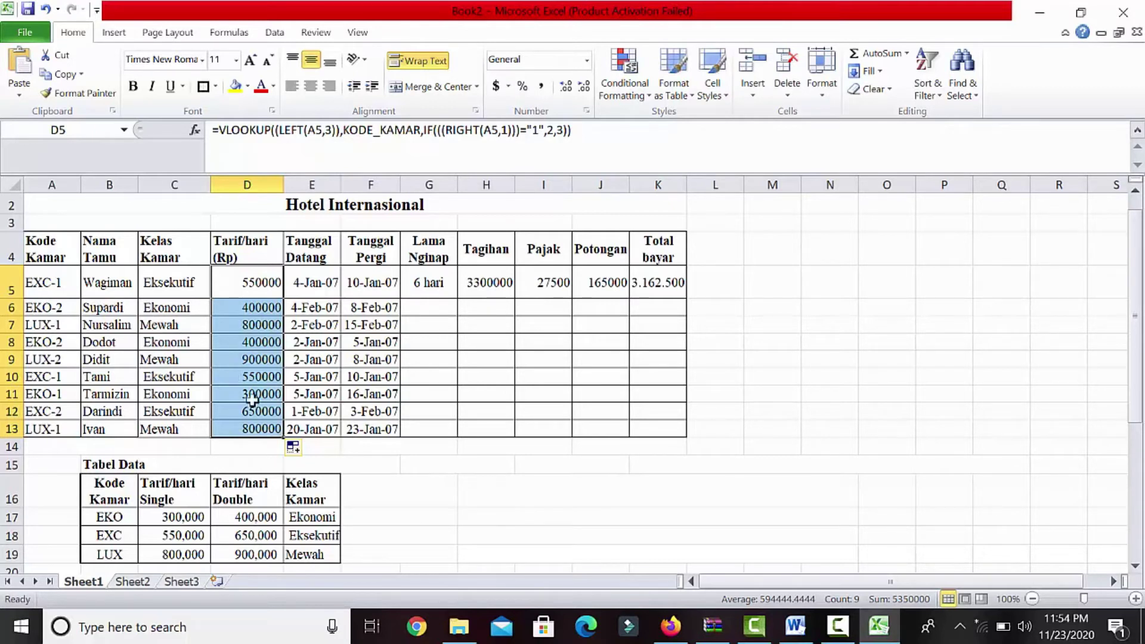
pyautogui.click(239, 518)
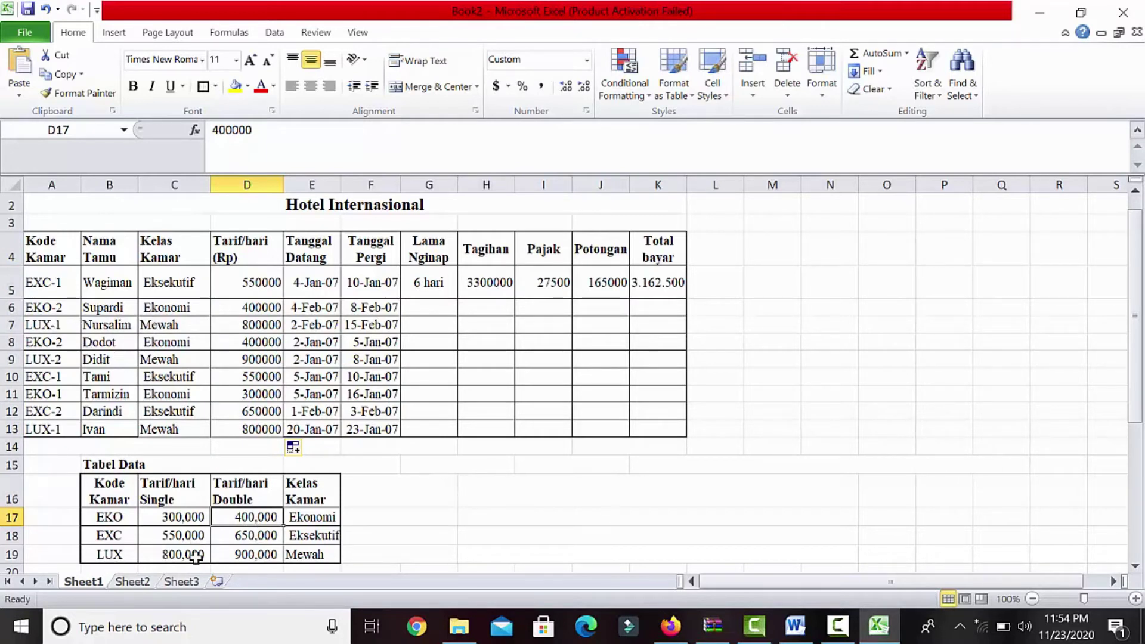
pyautogui.click(250, 327)
# Step: Format the daily rates in D5:D13 with thousands separators and no decimal places
pyautogui.moveTo(250, 285); pyautogui.dragTo(247, 433)
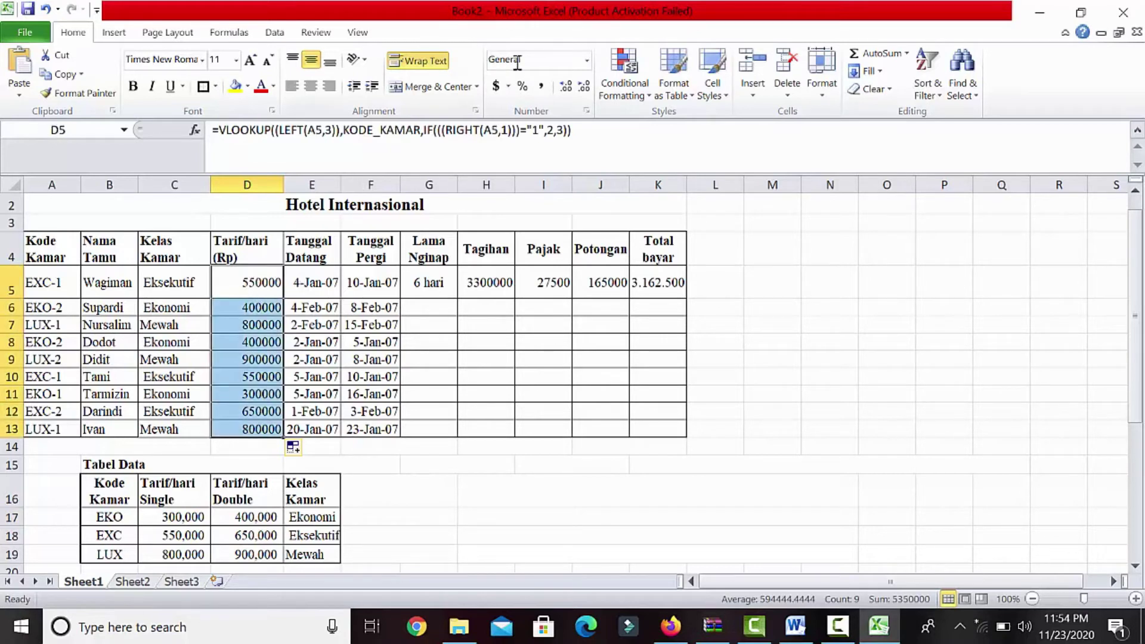
pyautogui.click(541, 85)
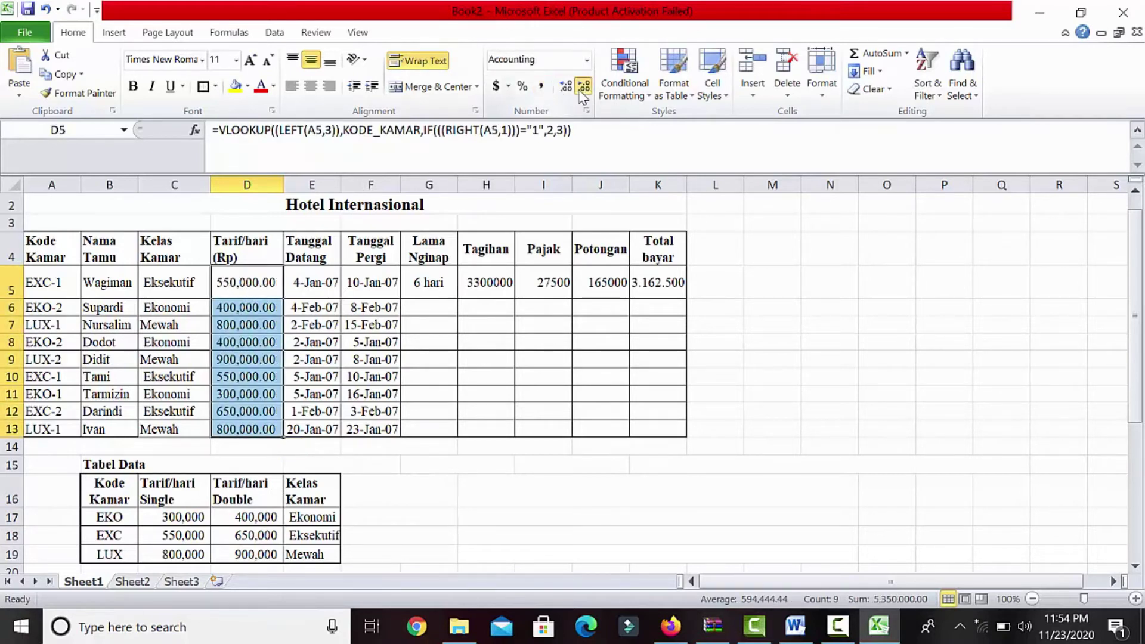
pyautogui.click(583, 90)
pyautogui.click(583, 89)
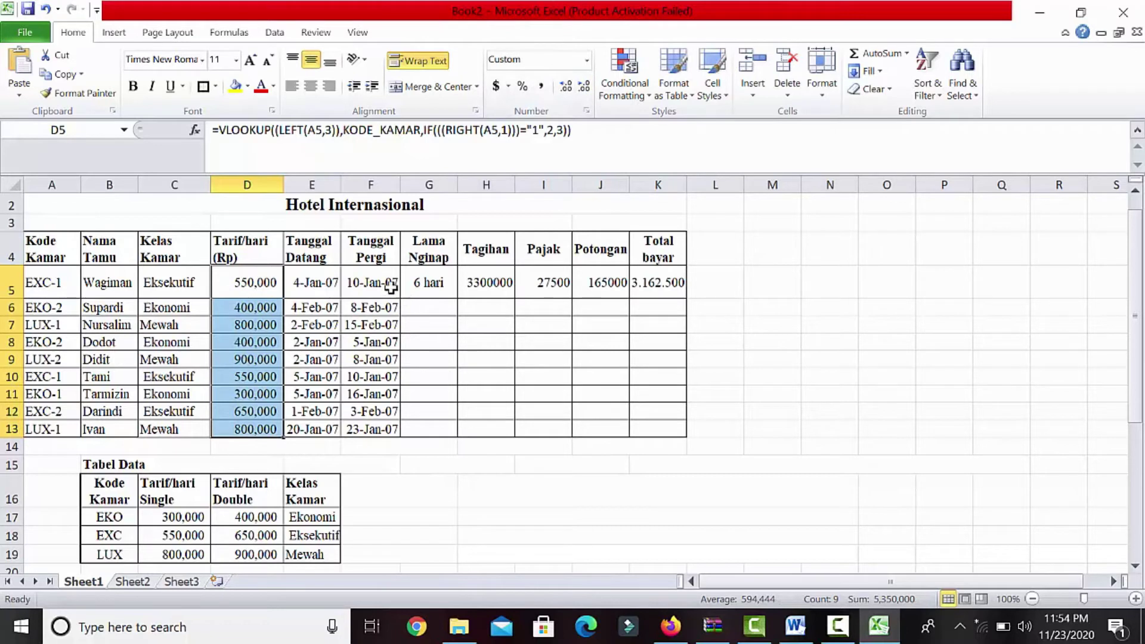
# Step: Calculate Lama Nginap in G5 as the departure date minus the arrival date with =F5-E5
pyautogui.click(443, 285)
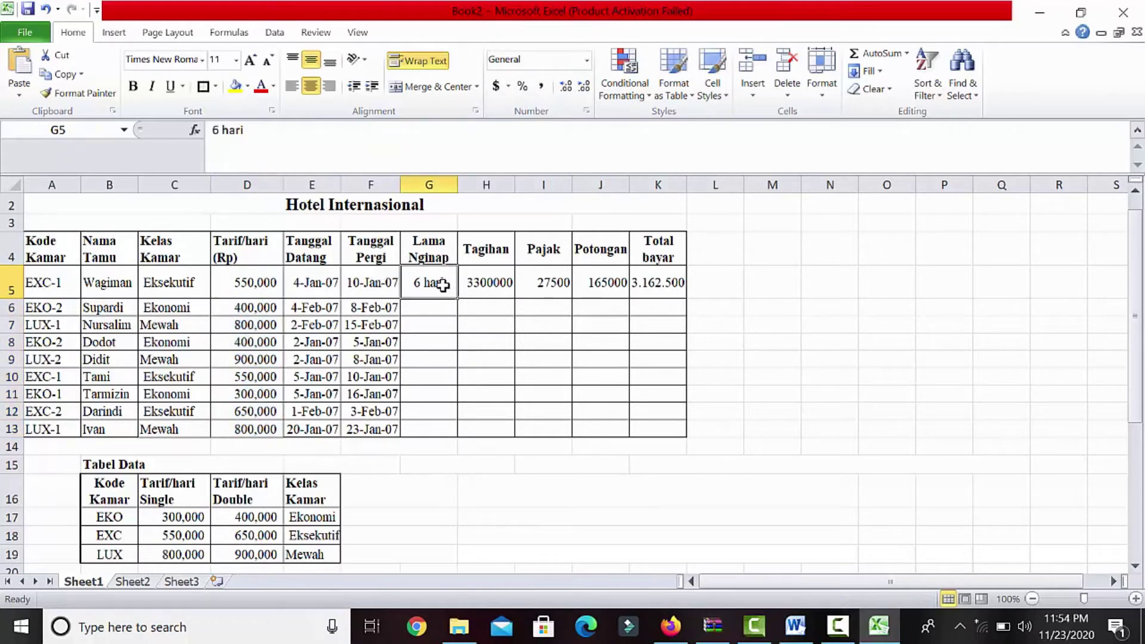
pyautogui.write('=')
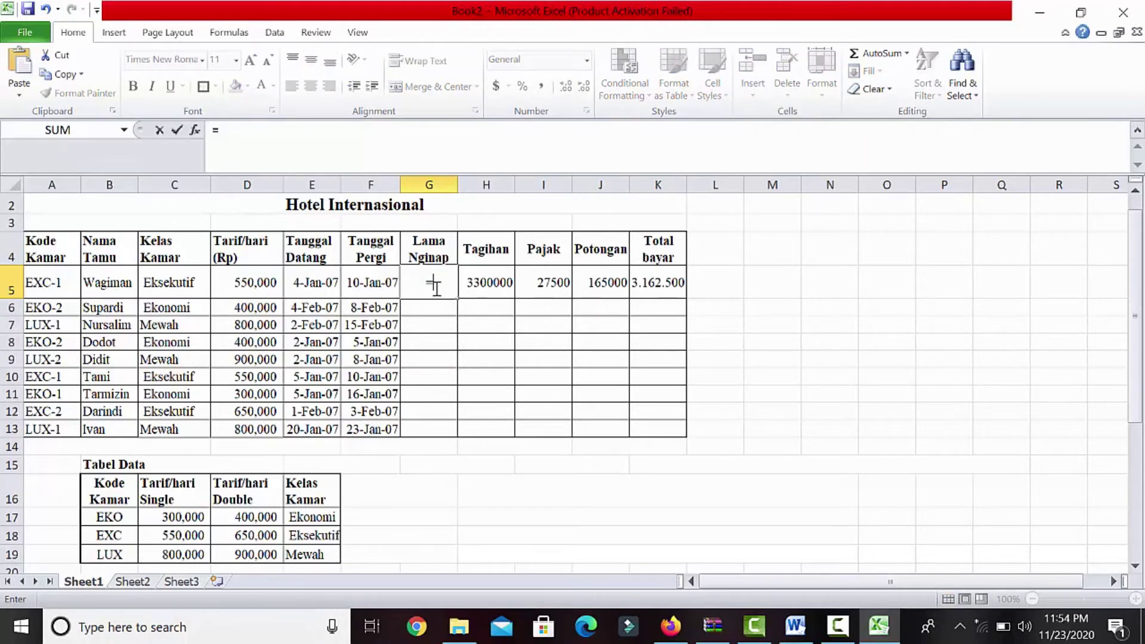
pyautogui.click(374, 284)
pyautogui.write('-')
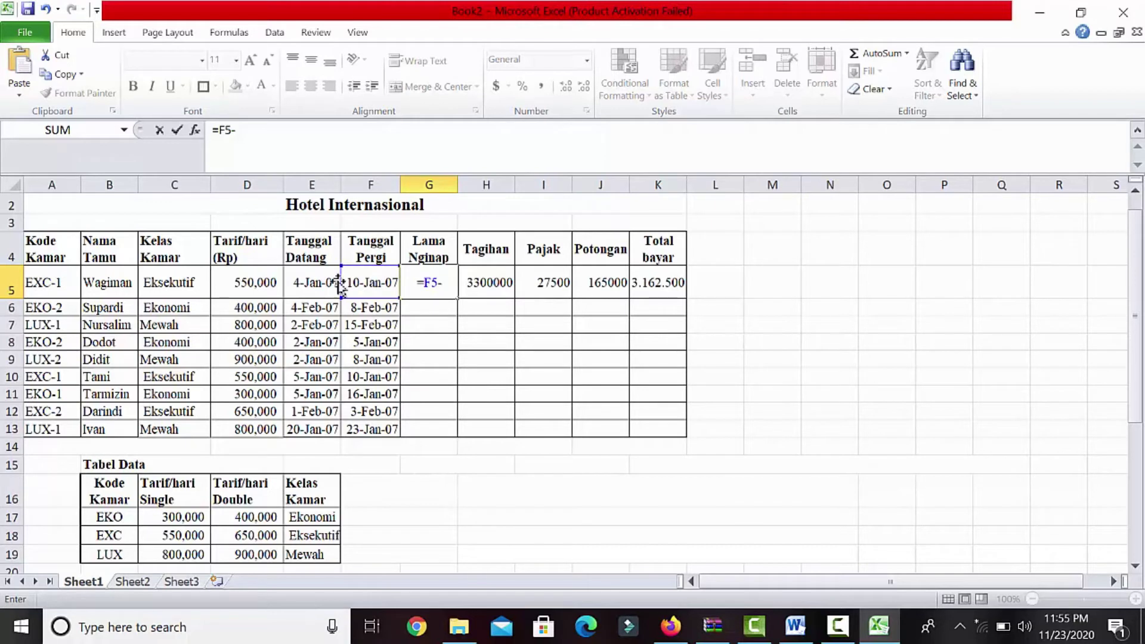
pyautogui.click(327, 281)
pyautogui.press('Return')
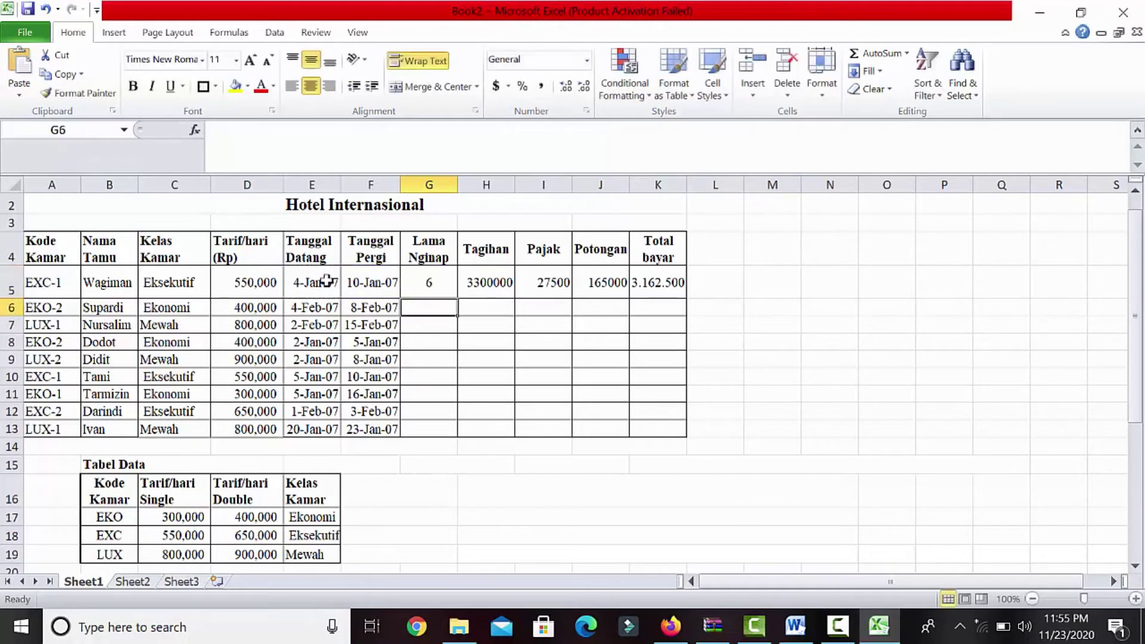
# Step: Try to give the Lama Nginap cell G5 the custom number format 0 ' after checking the length-of-stay rule
pyautogui.click(433, 285)
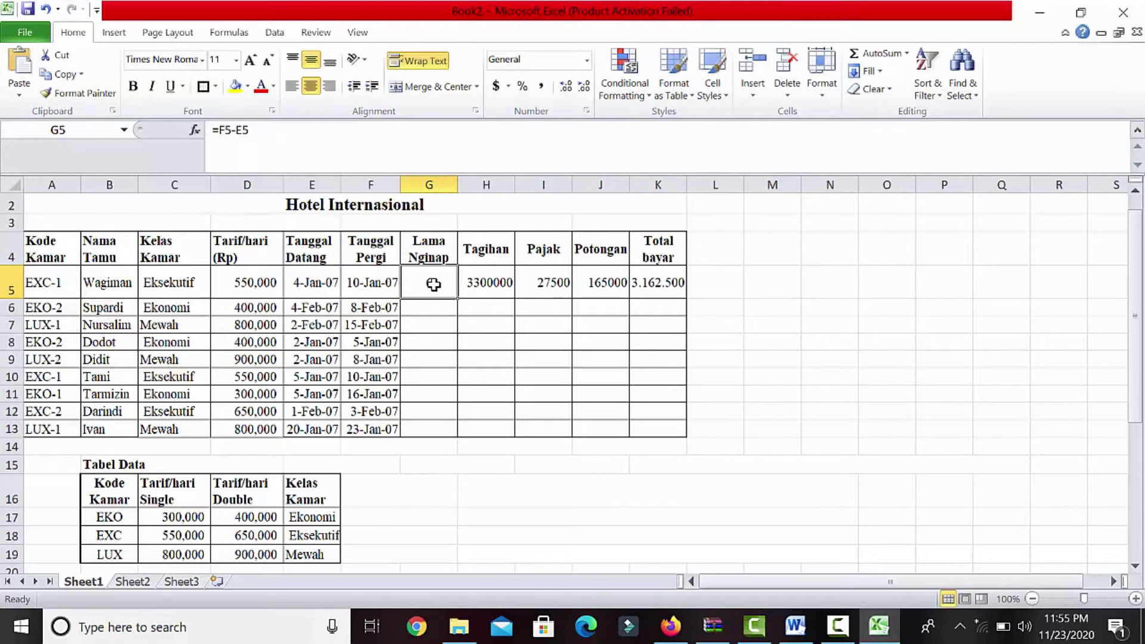
pyautogui.moveTo(1140, 287); pyautogui.dragTo(1139, 364)
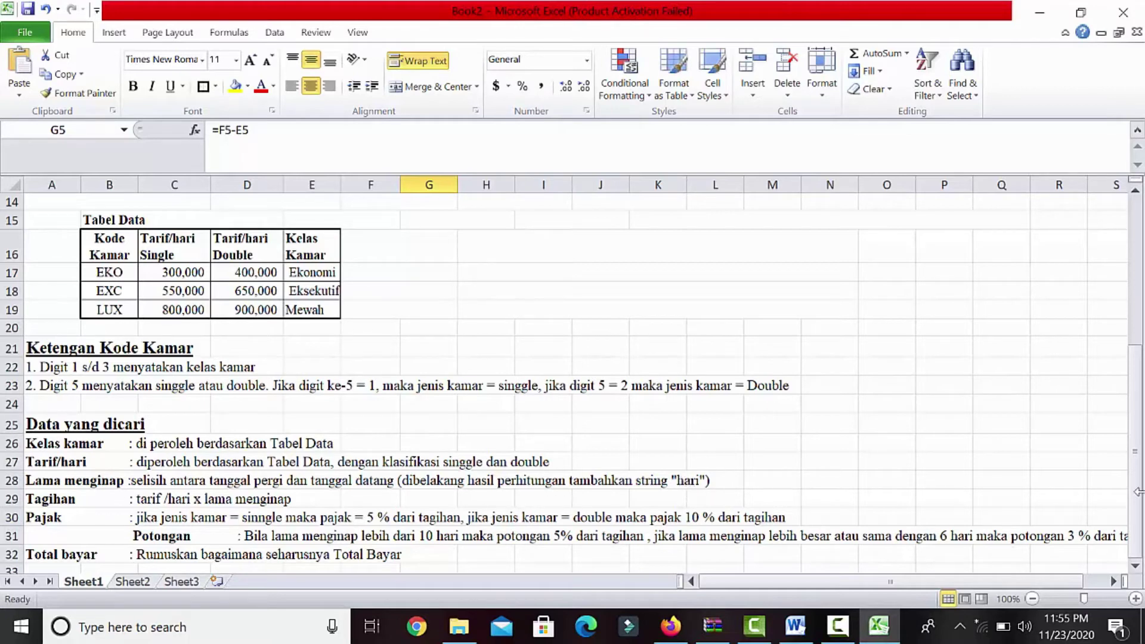
pyautogui.moveTo(1139, 495); pyautogui.dragTo(1140, 262)
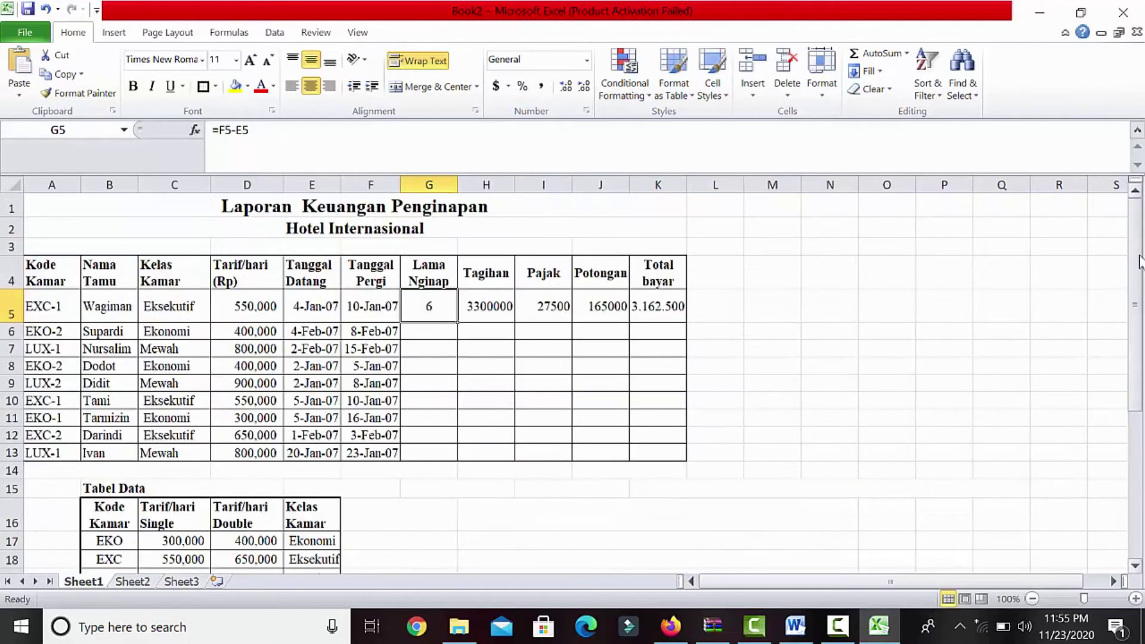
pyautogui.rightClick(439, 316)
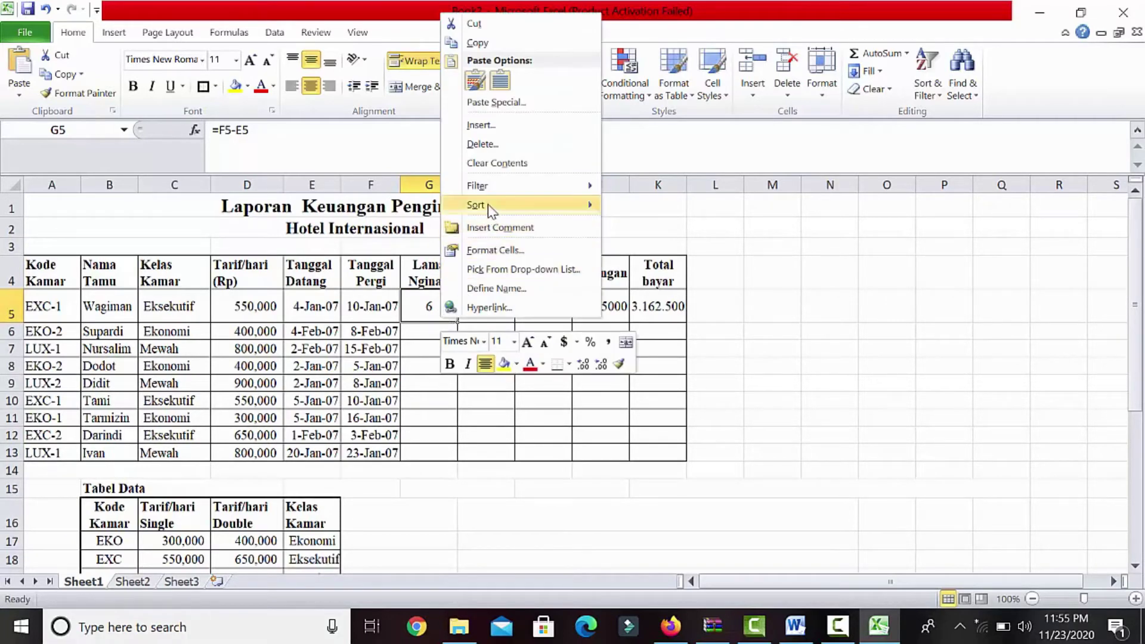
pyautogui.click(490, 250)
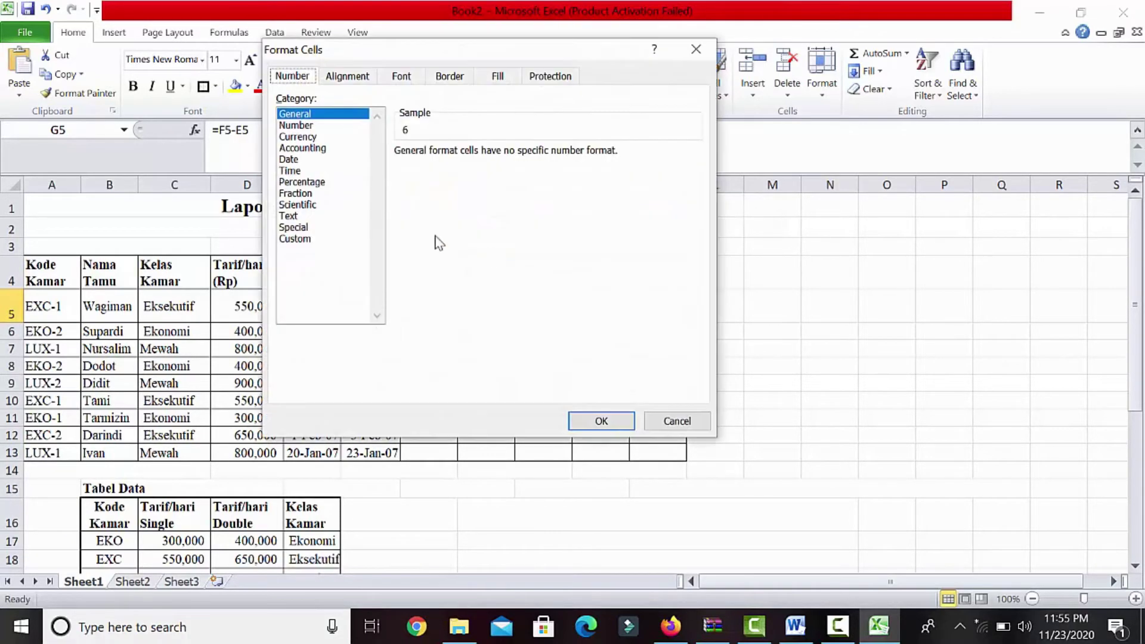
pyautogui.click(310, 238)
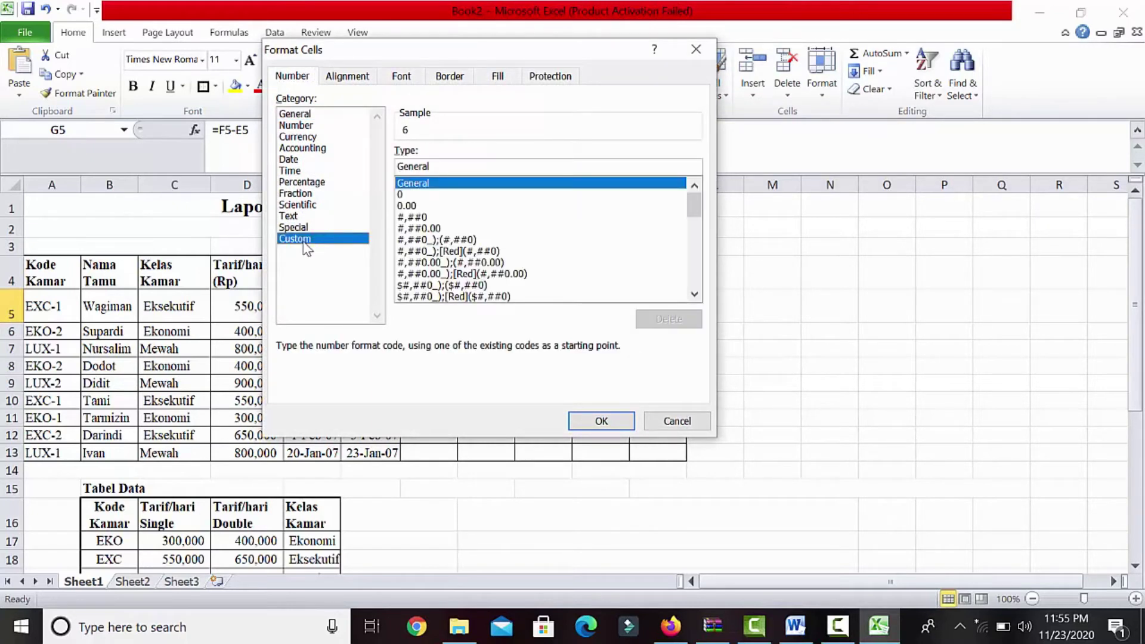
pyautogui.click(420, 195)
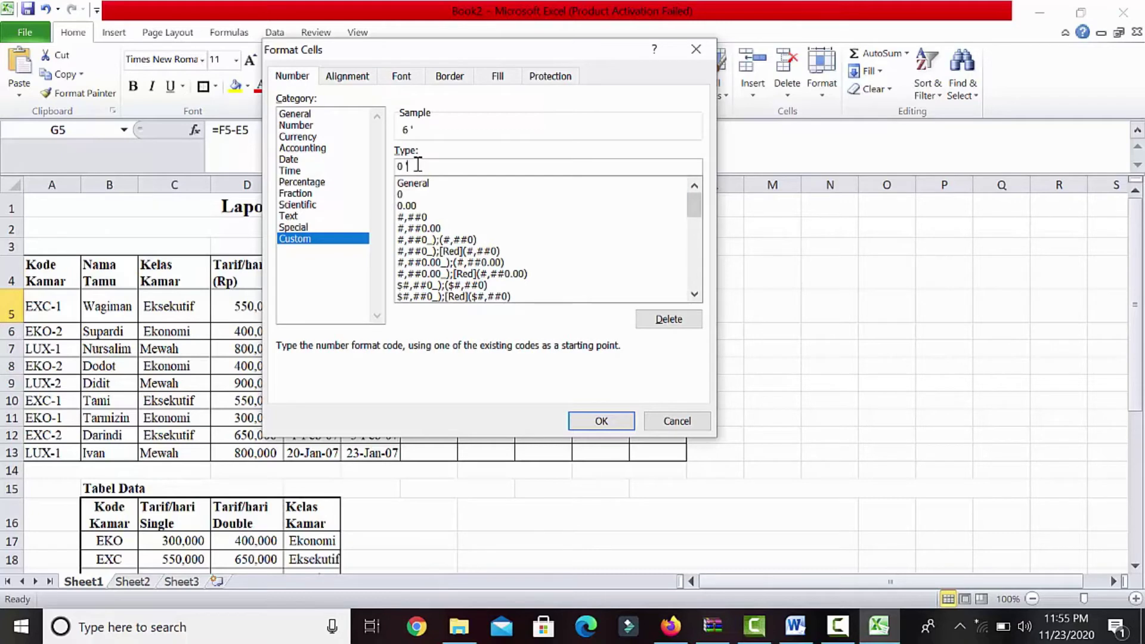
pyautogui.press('Return')
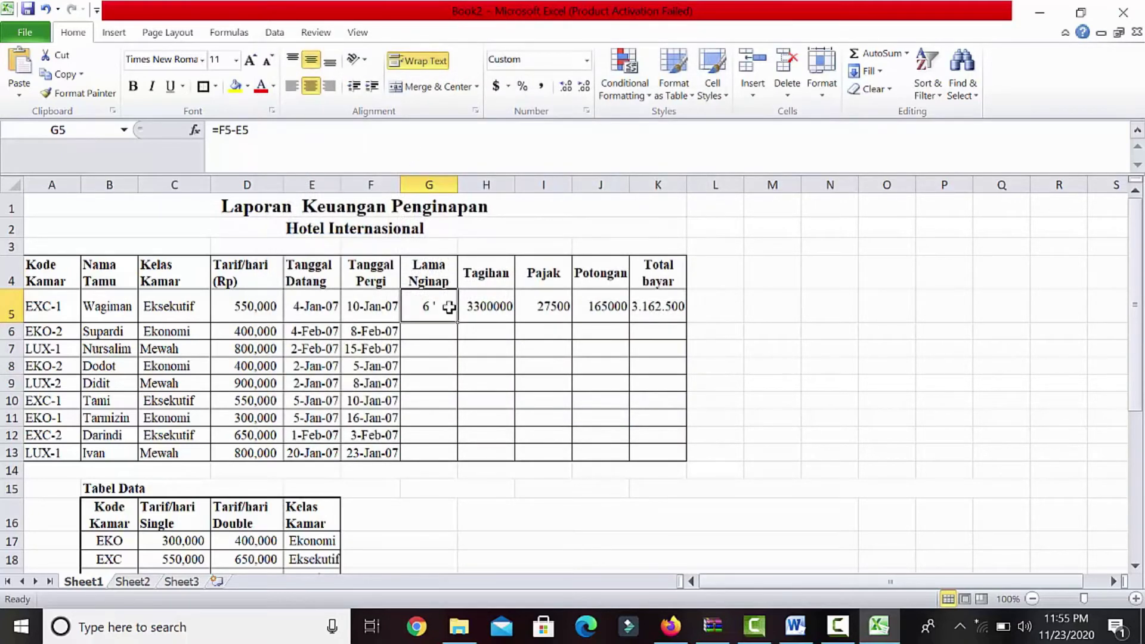
# Step: Set the custom number format of G5 to 0 " HARI" and fill the Lama Nginap formula down through G13
pyautogui.rightClick(458, 305)
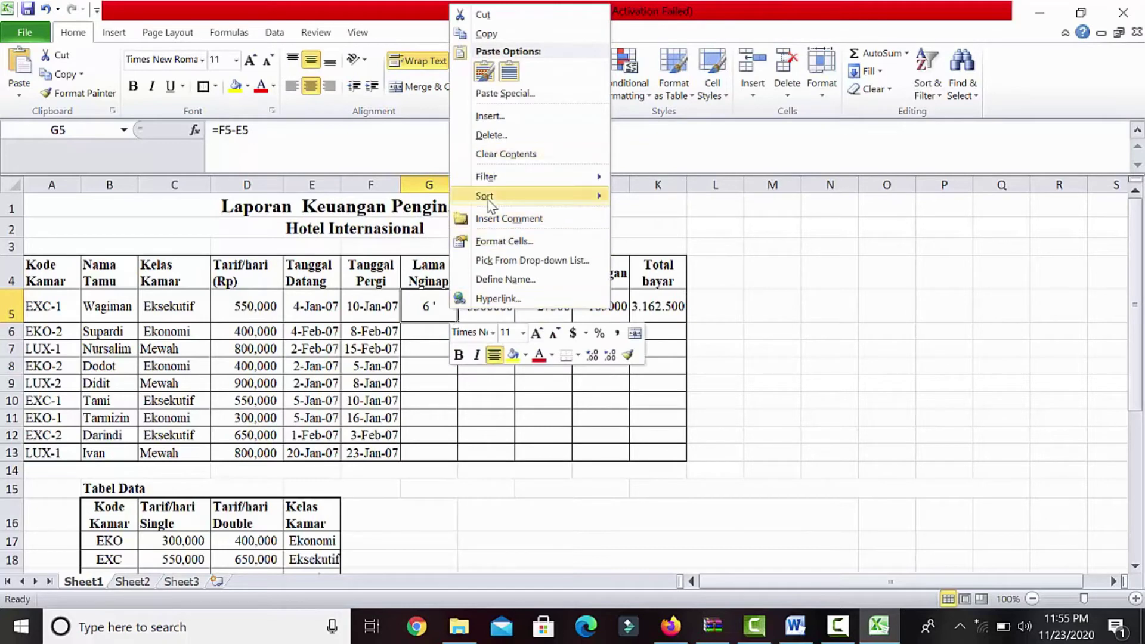
pyautogui.click(495, 246)
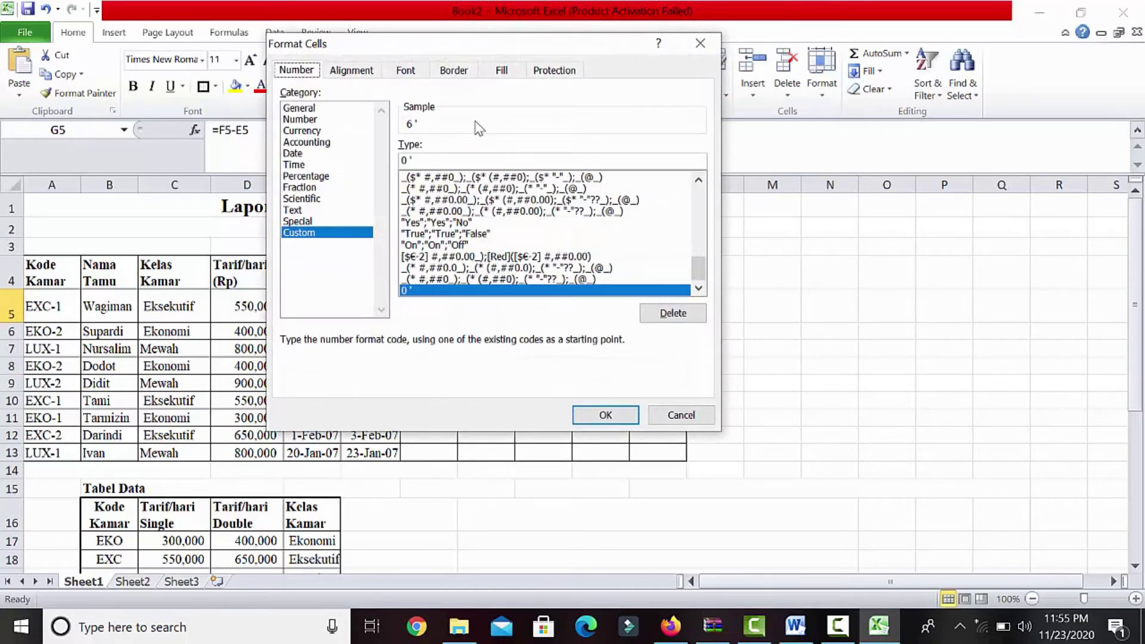
pyautogui.click(418, 161)
pyautogui.write("'")
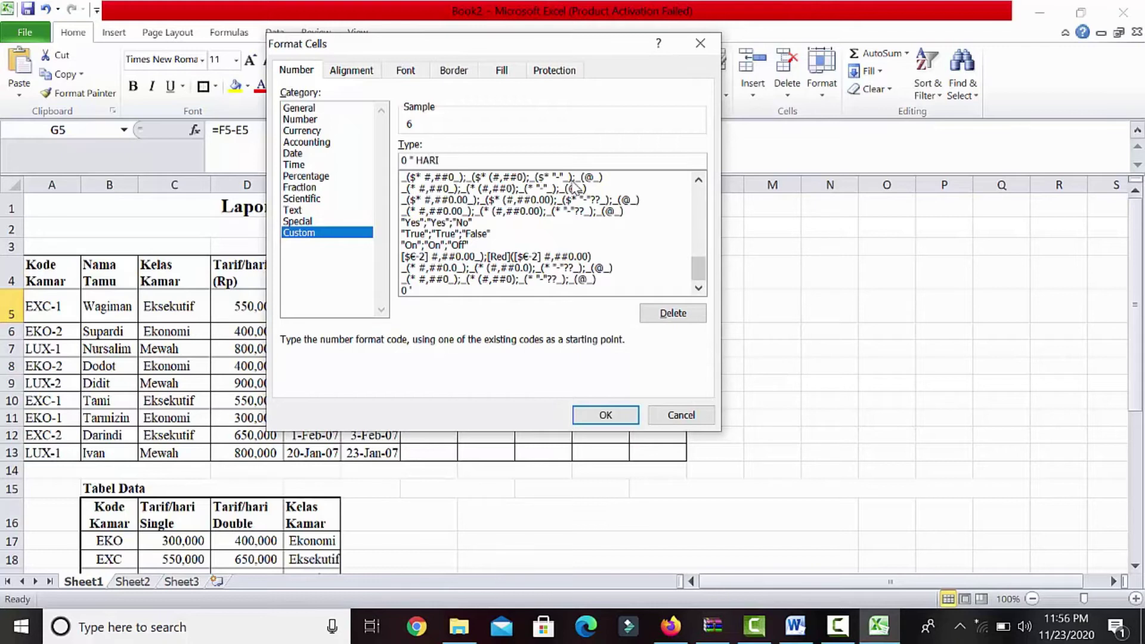
pyautogui.write('"')
pyautogui.click(614, 420)
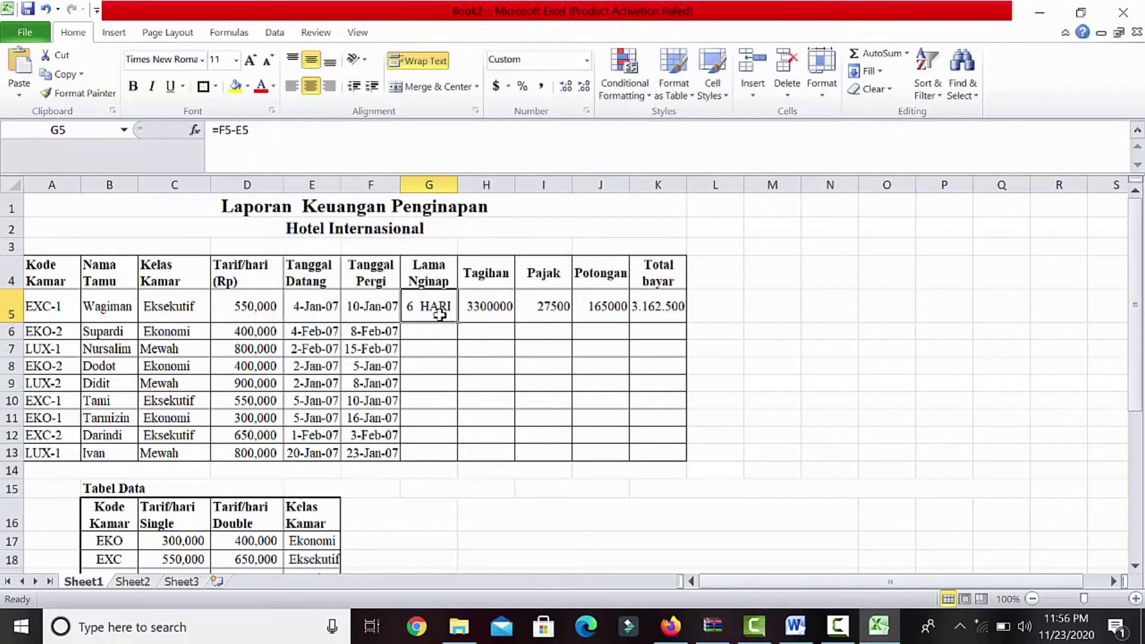
pyautogui.moveTo(457, 322); pyautogui.dragTo(458, 460)
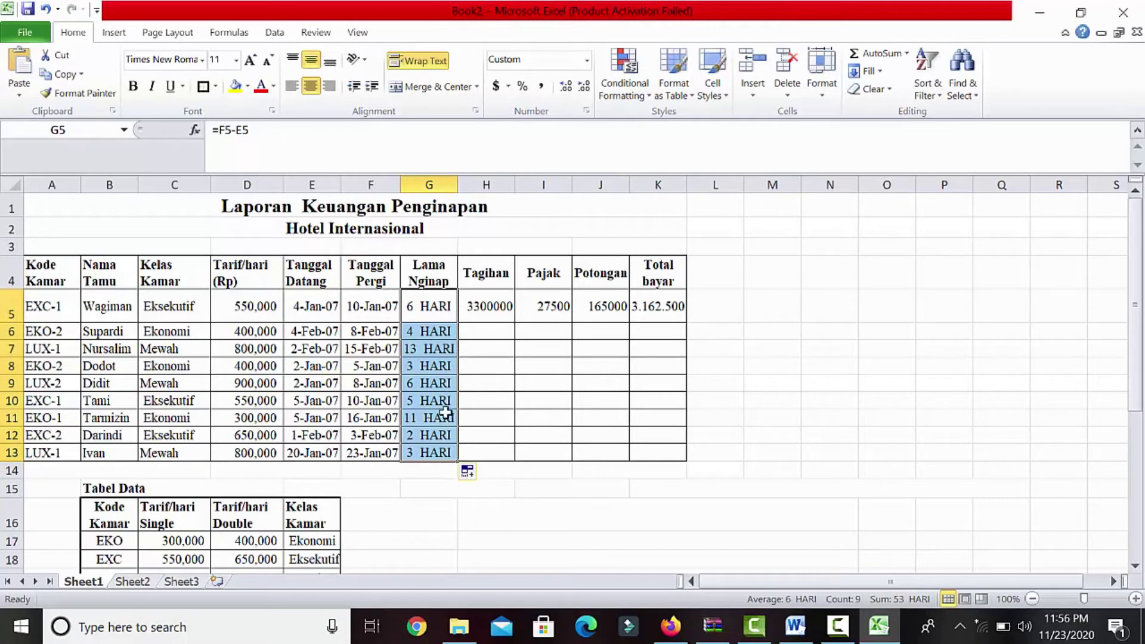
# Step: Replace the Tagihan value in H5 with the daily rate times the length of stay, =D5*G5
pyautogui.click(489, 302)
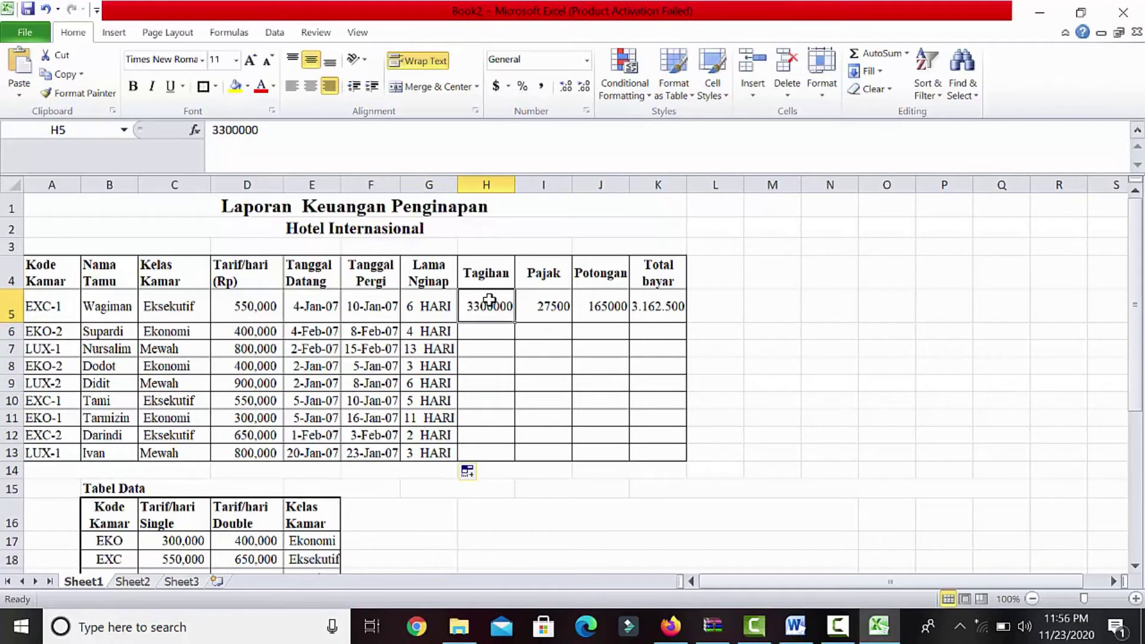
pyautogui.press('Delete')
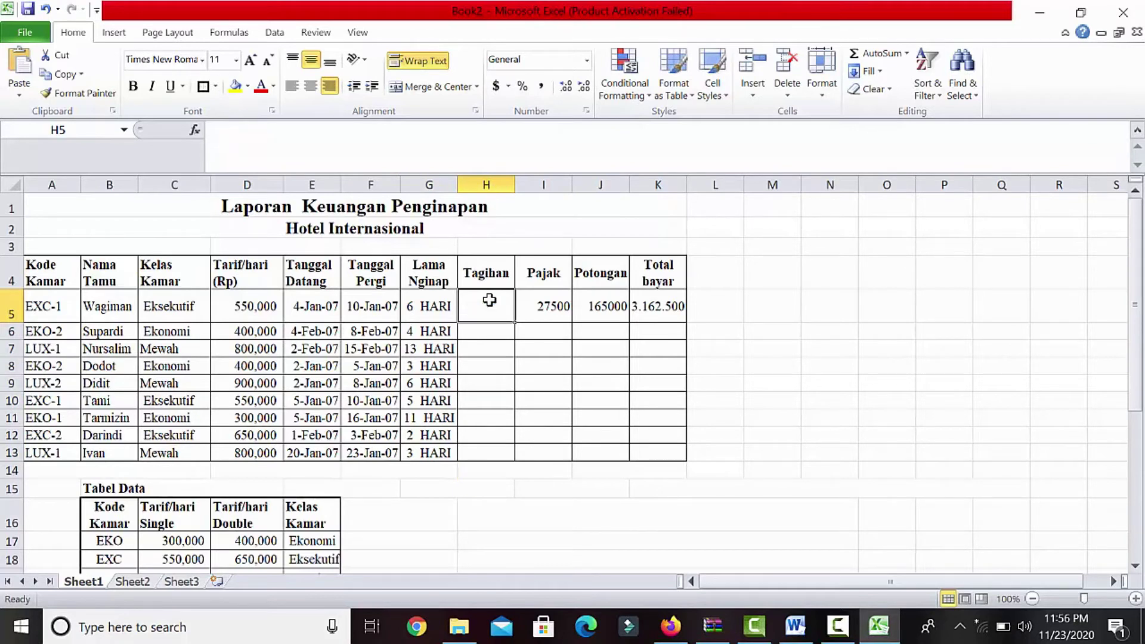
pyautogui.write('=')
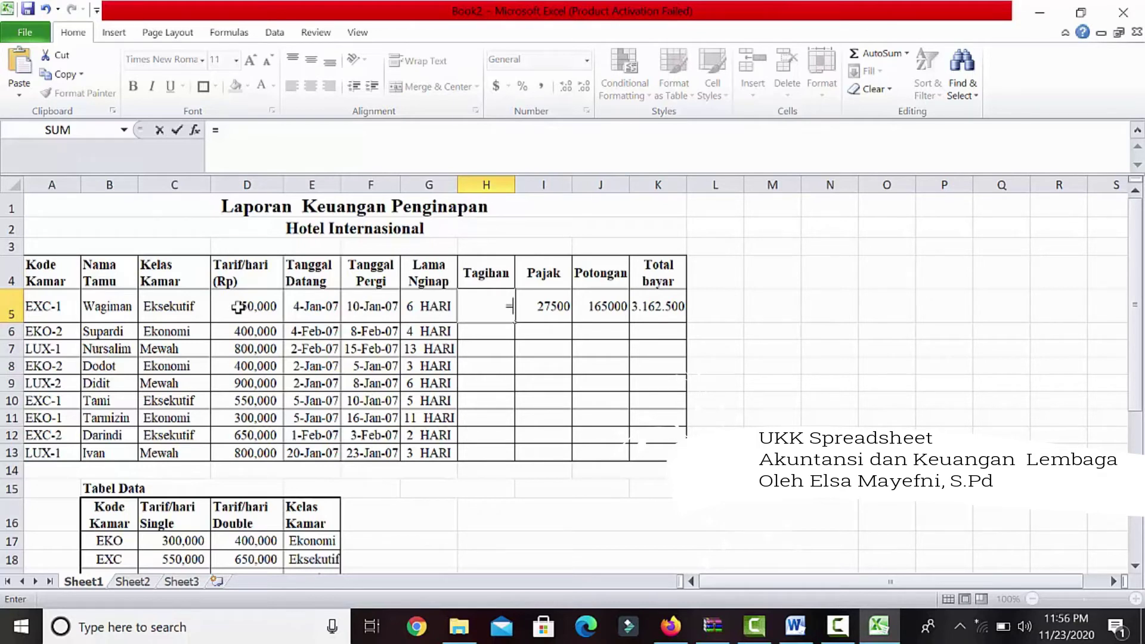
pyautogui.click(266, 305)
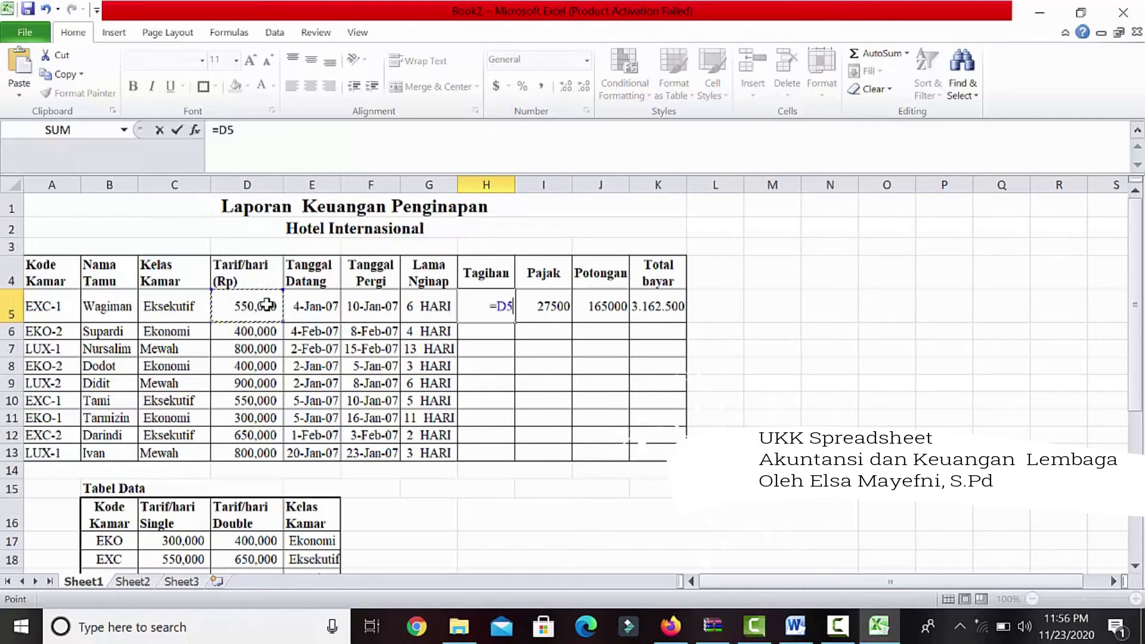
pyautogui.write('*')
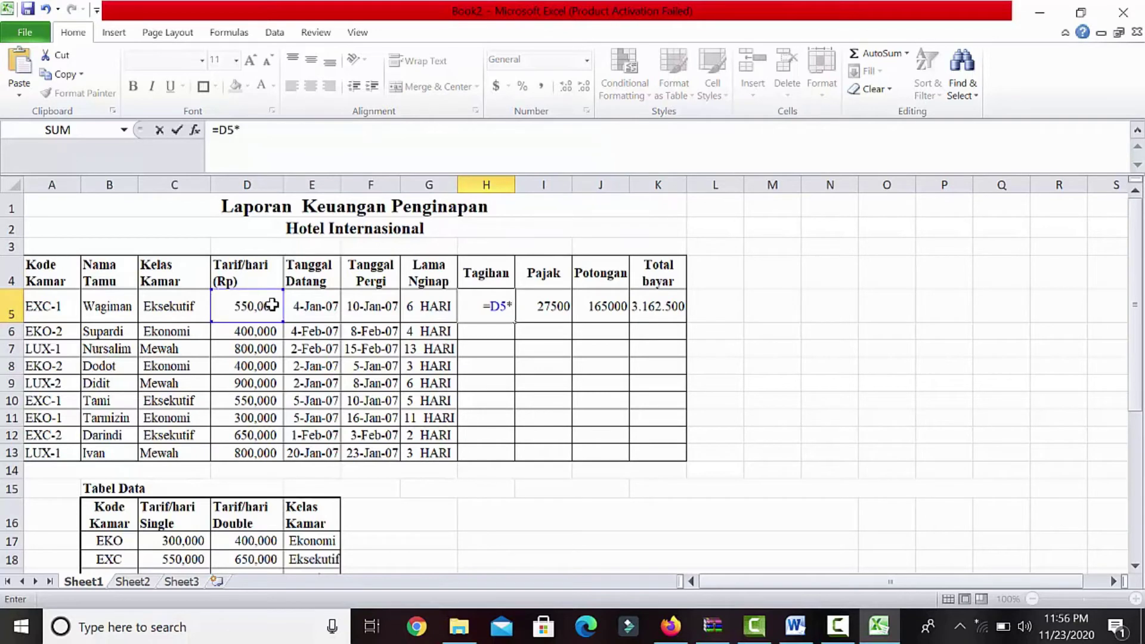
pyautogui.click(436, 305)
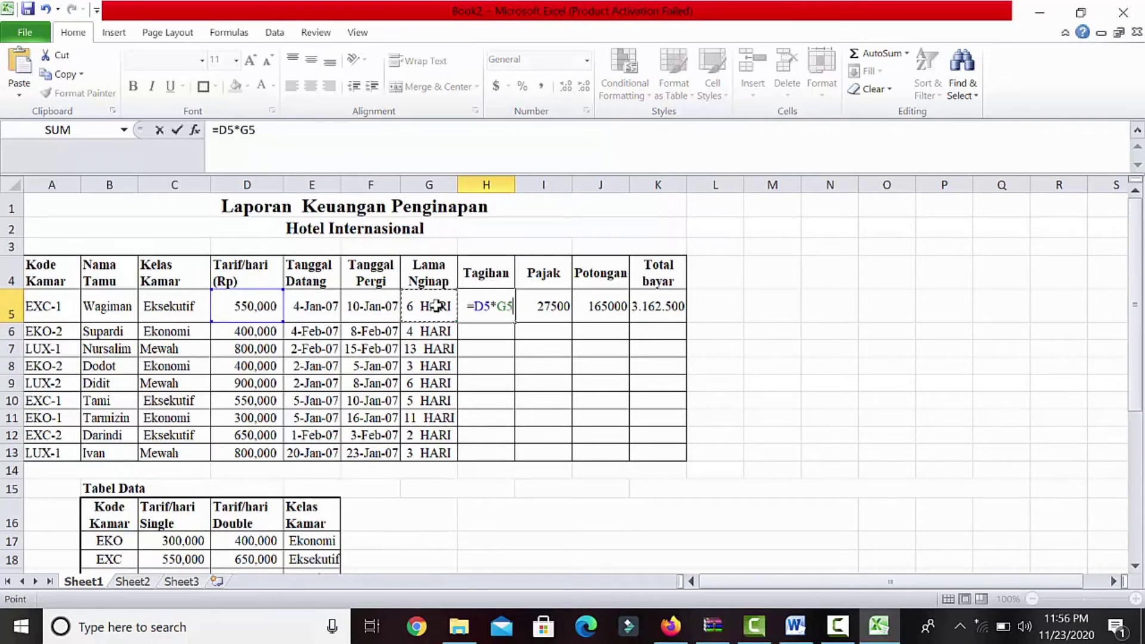
pyautogui.press('Return')
# Step: Fill the Tagihan formula from H5 down through H13 and autofit the width of column H
pyautogui.click(510, 304)
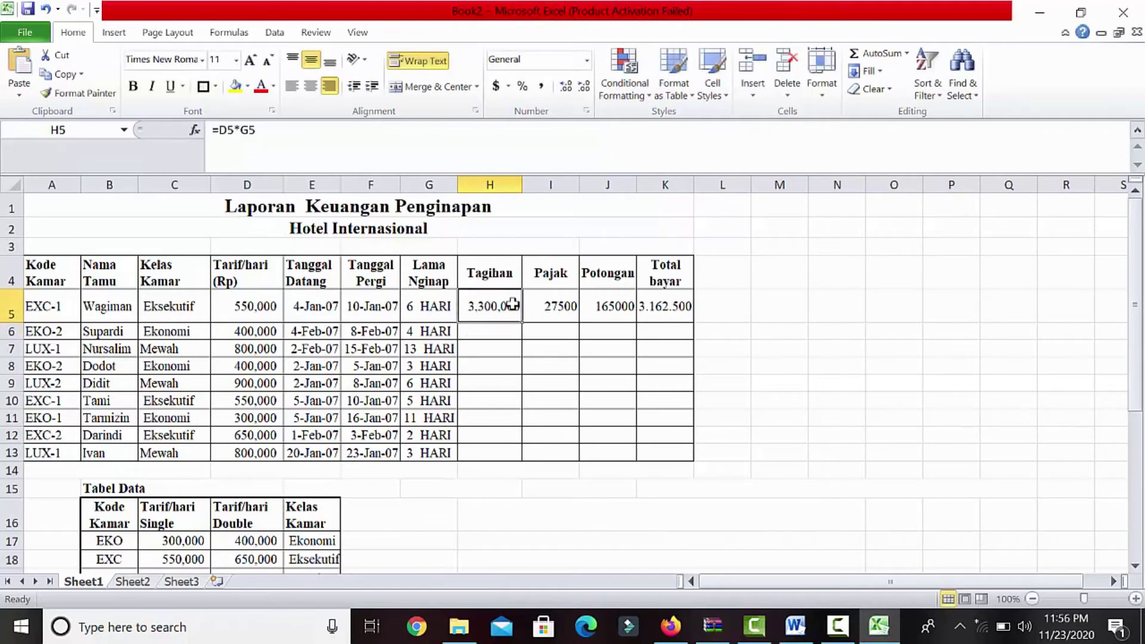
pyautogui.moveTo(522, 323); pyautogui.dragTo(513, 459)
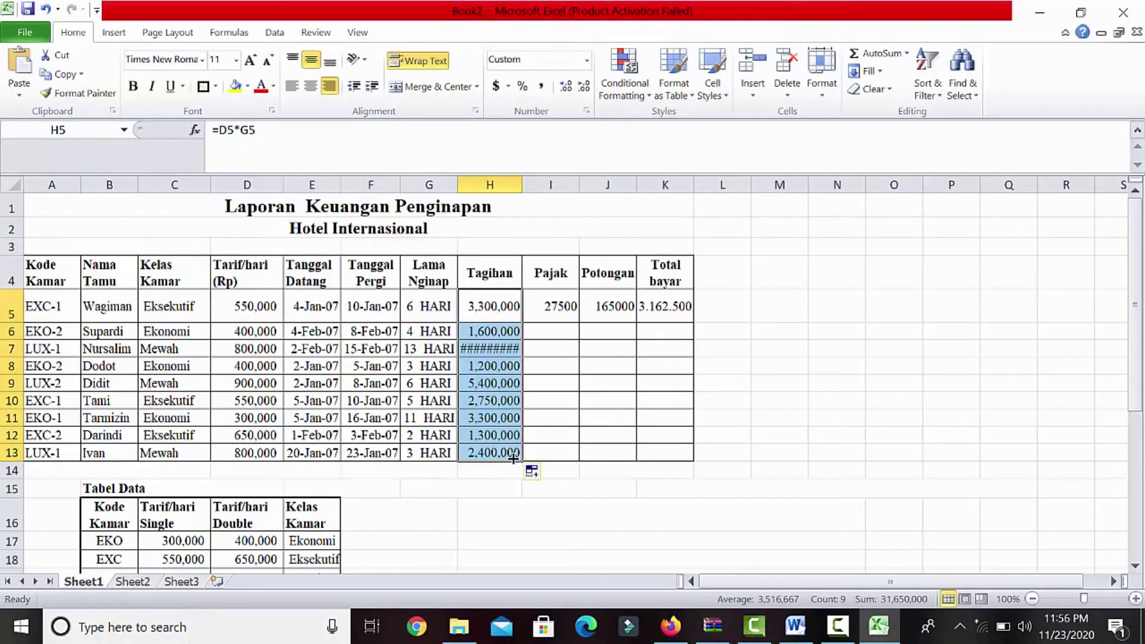
pyautogui.doubleClick(522, 182)
pyautogui.click(623, 350)
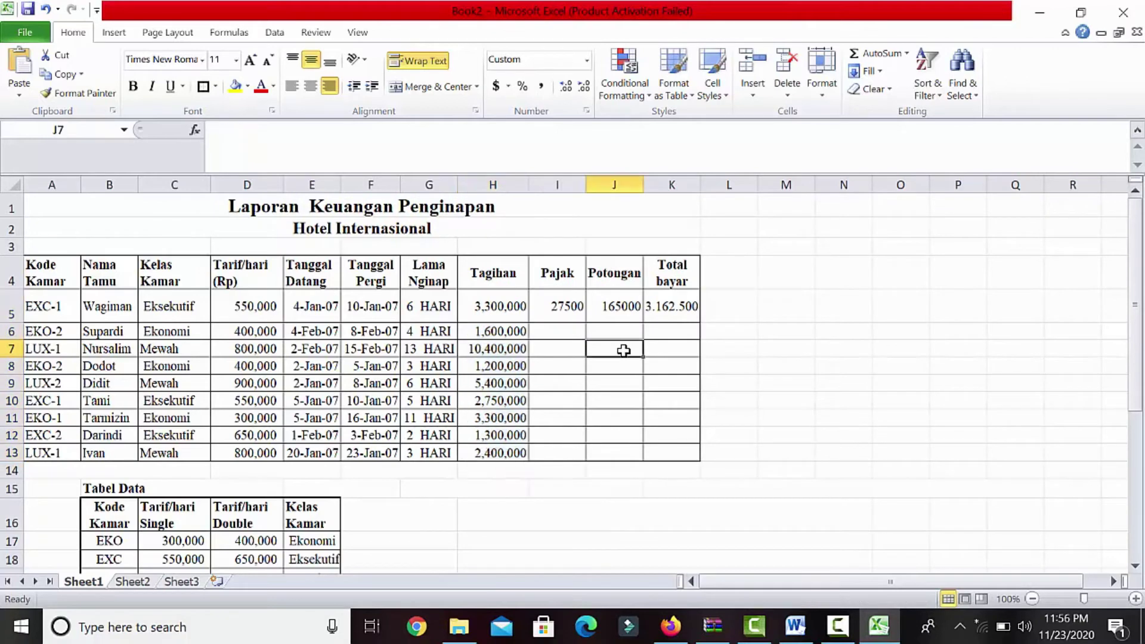
# Step: Check the Pajak rule in the notes below the table, clear the value in I5 and start an IF formula there
pyautogui.click(576, 316)
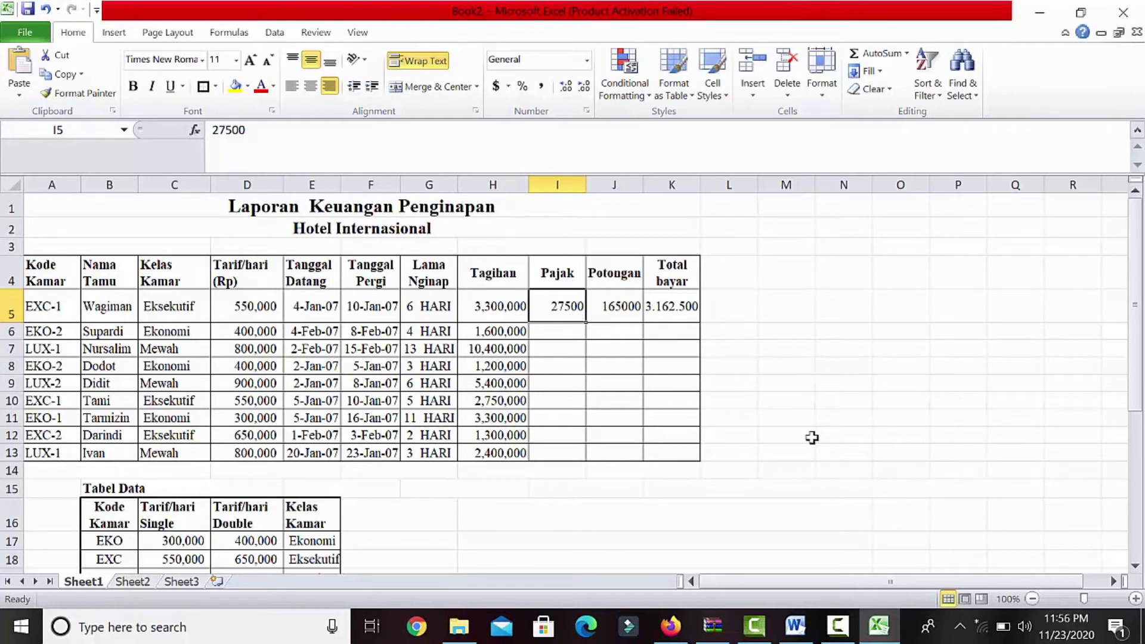
pyautogui.moveTo(1138, 349); pyautogui.dragTo(1143, 495)
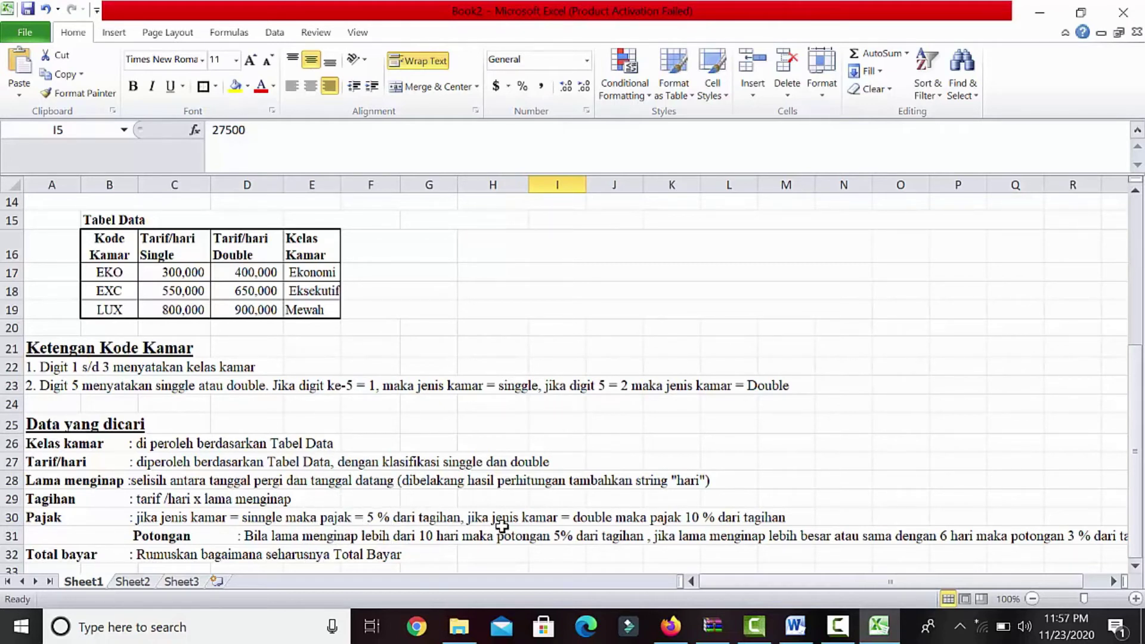
pyautogui.moveTo(1135, 390); pyautogui.dragTo(1134, 248)
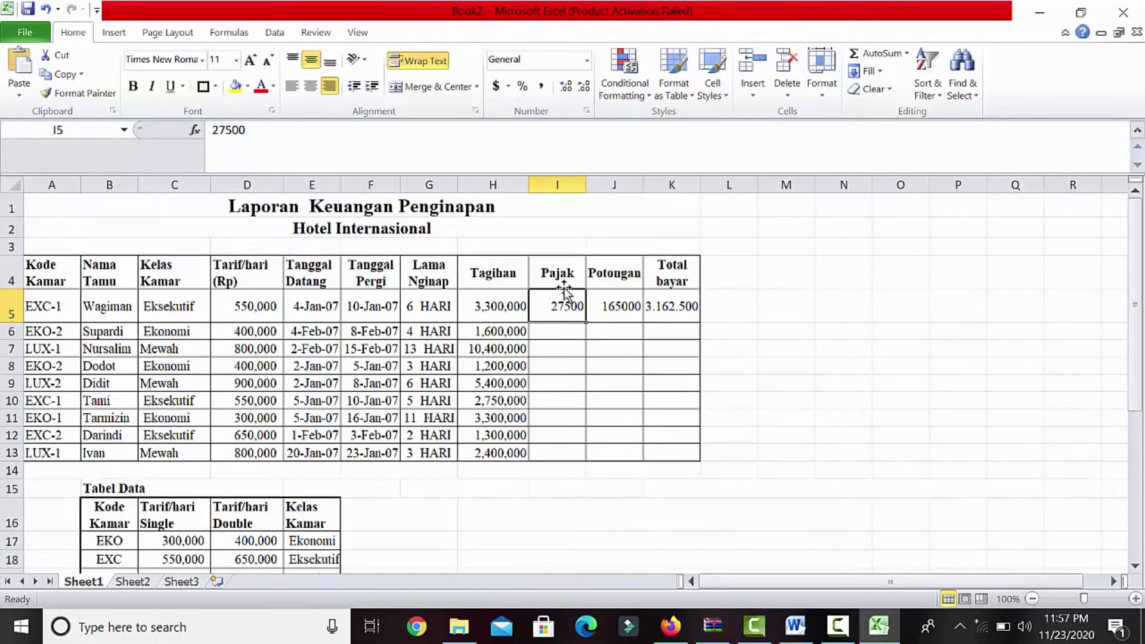
pyautogui.press('Delete')
pyautogui.write('=')
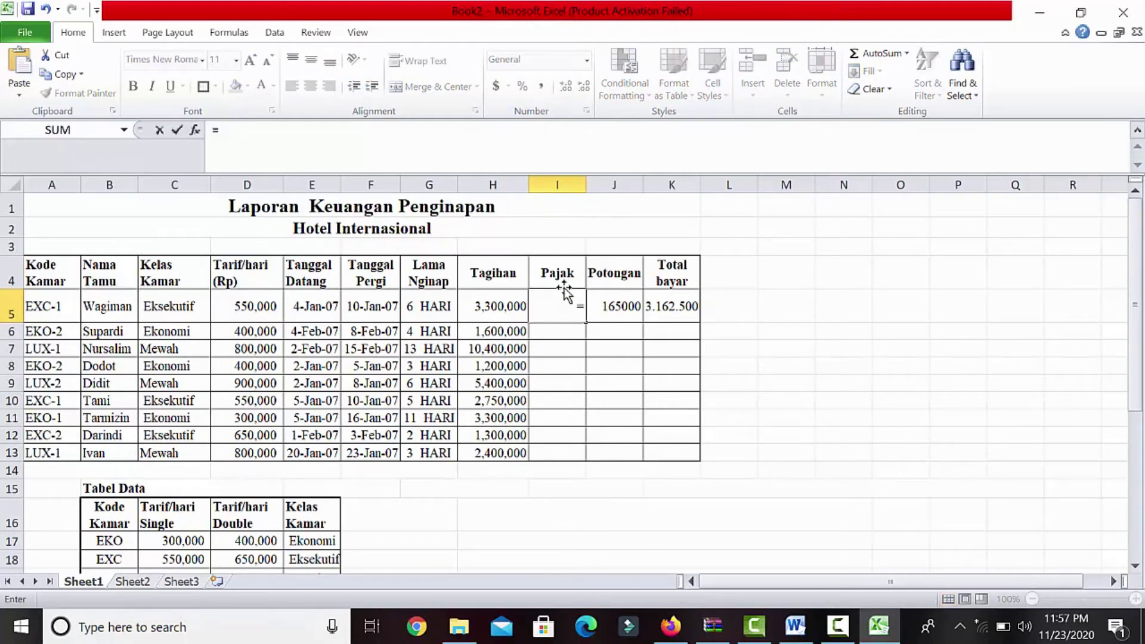
pyautogui.write('IF')
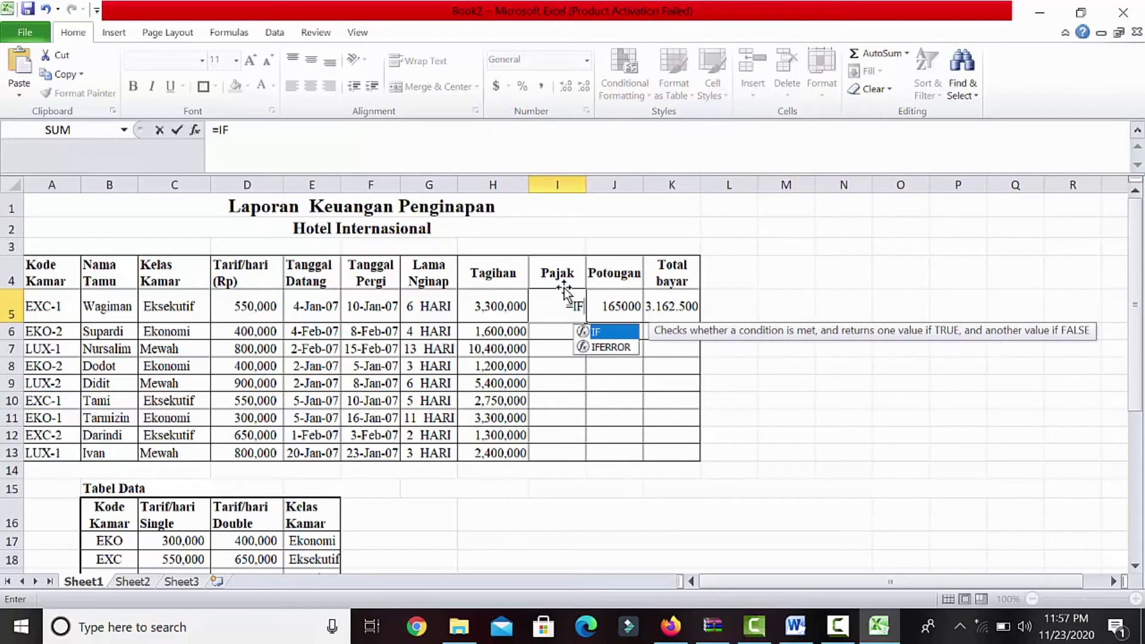
pyautogui.write('(')
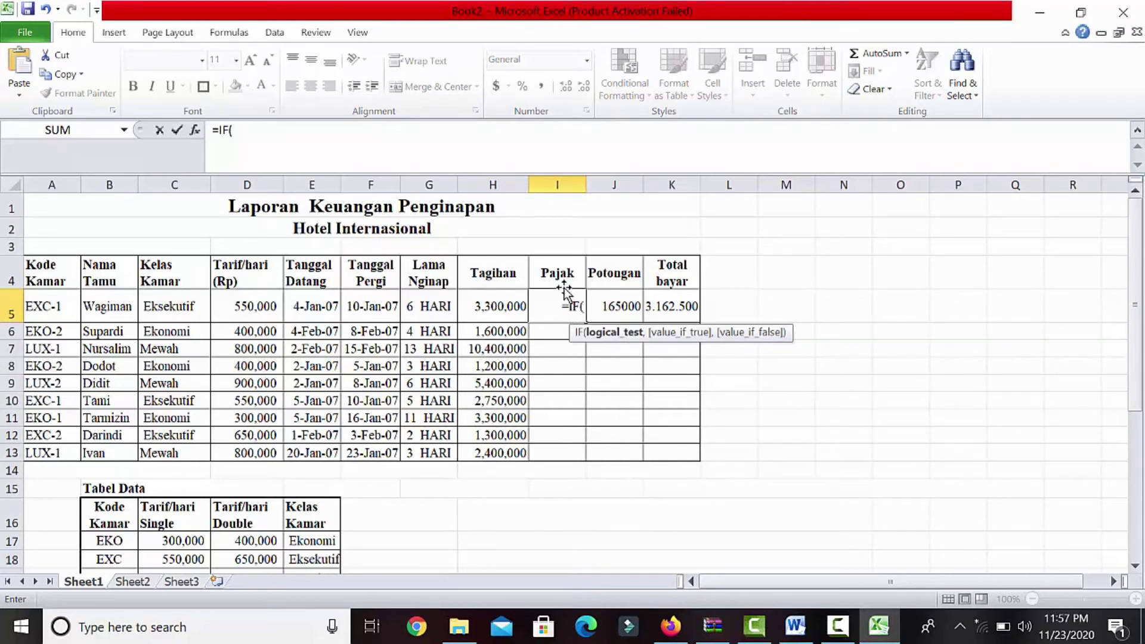
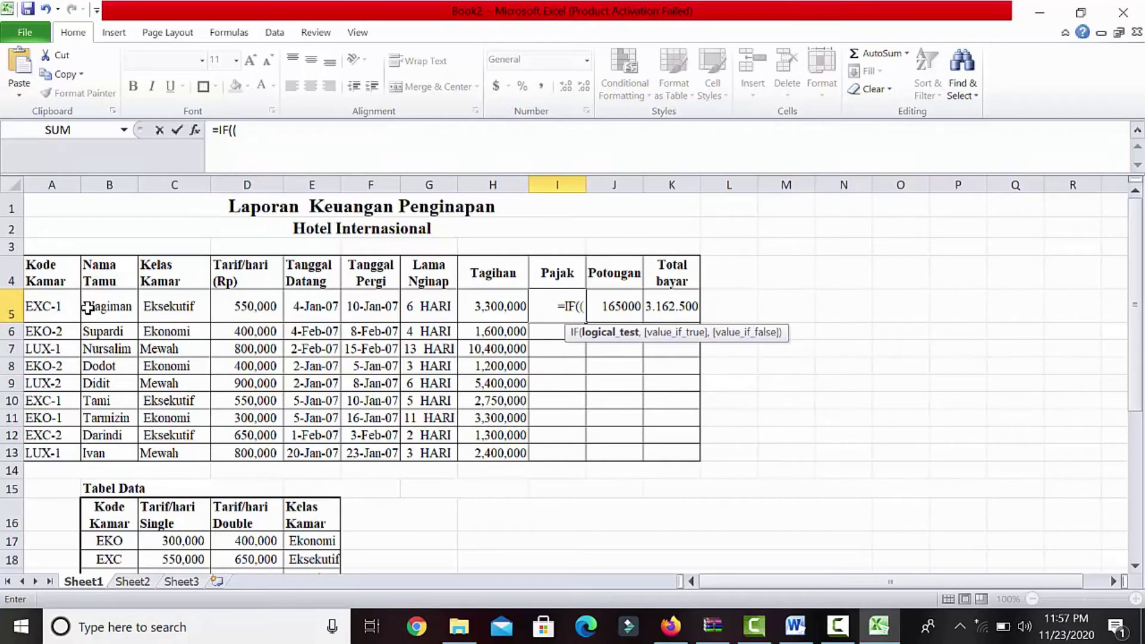
# Step: Complete the Pajak formula in I5 as =IF((RIGHT(A5,1))="1",5%,10%) to choose the tax rate from the room code's last digit
pyautogui.write('(RIGHT')
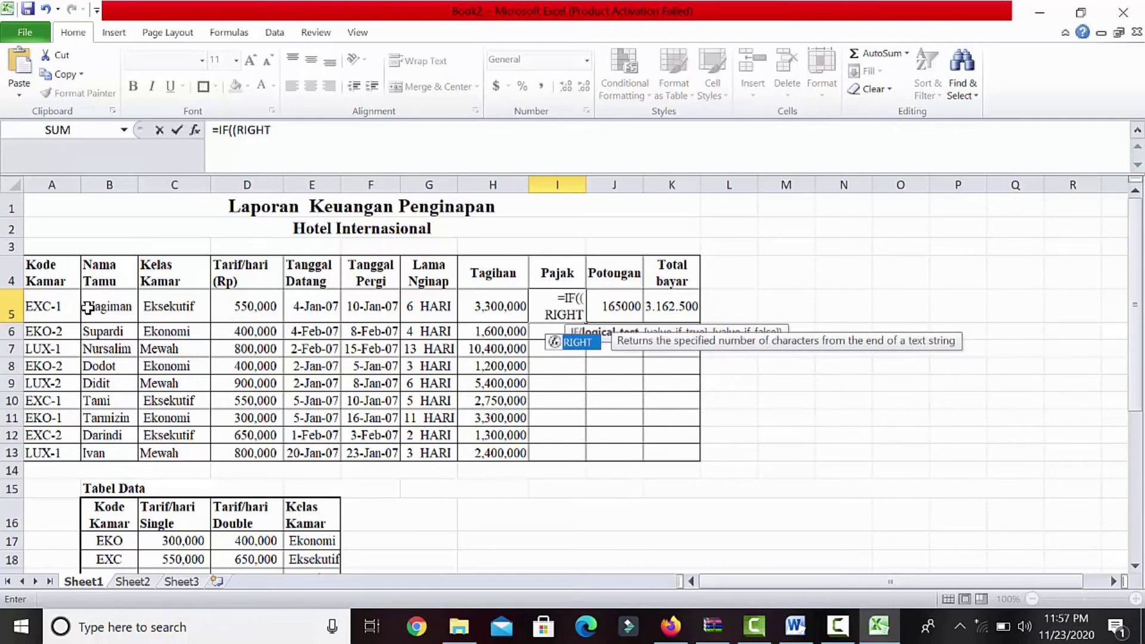
pyautogui.write('(')
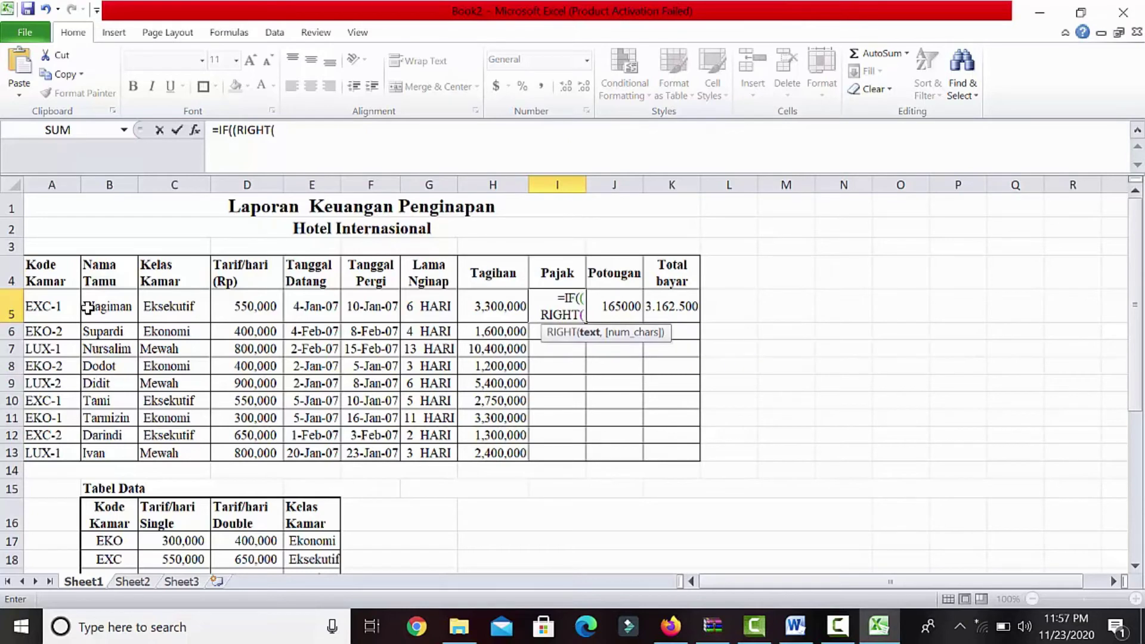
pyautogui.click(41, 305)
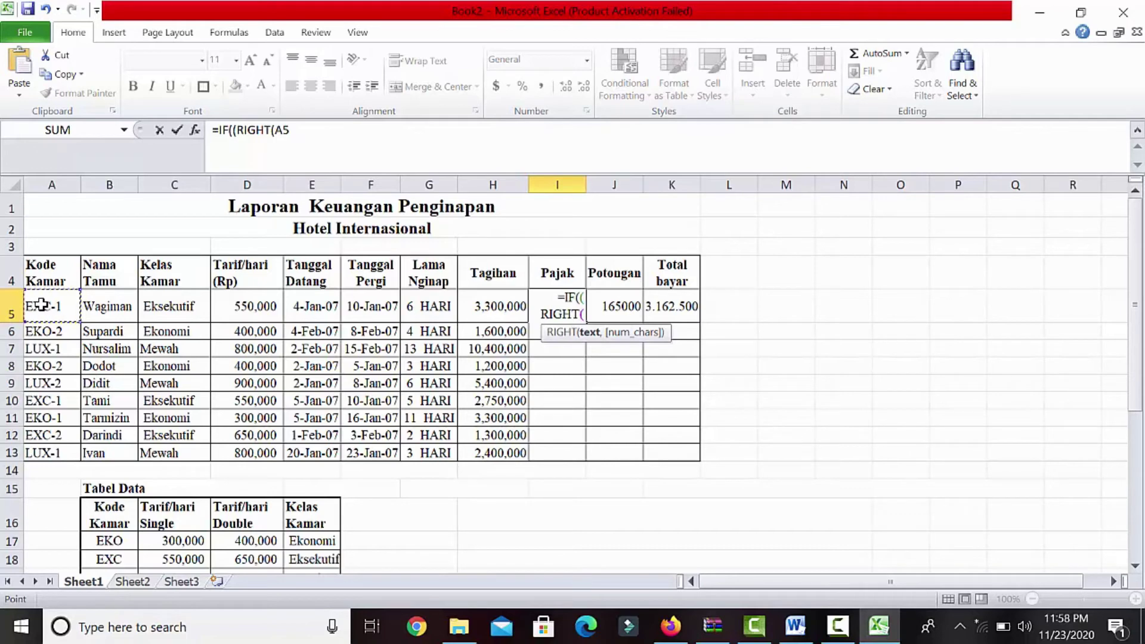
pyautogui.write(',')
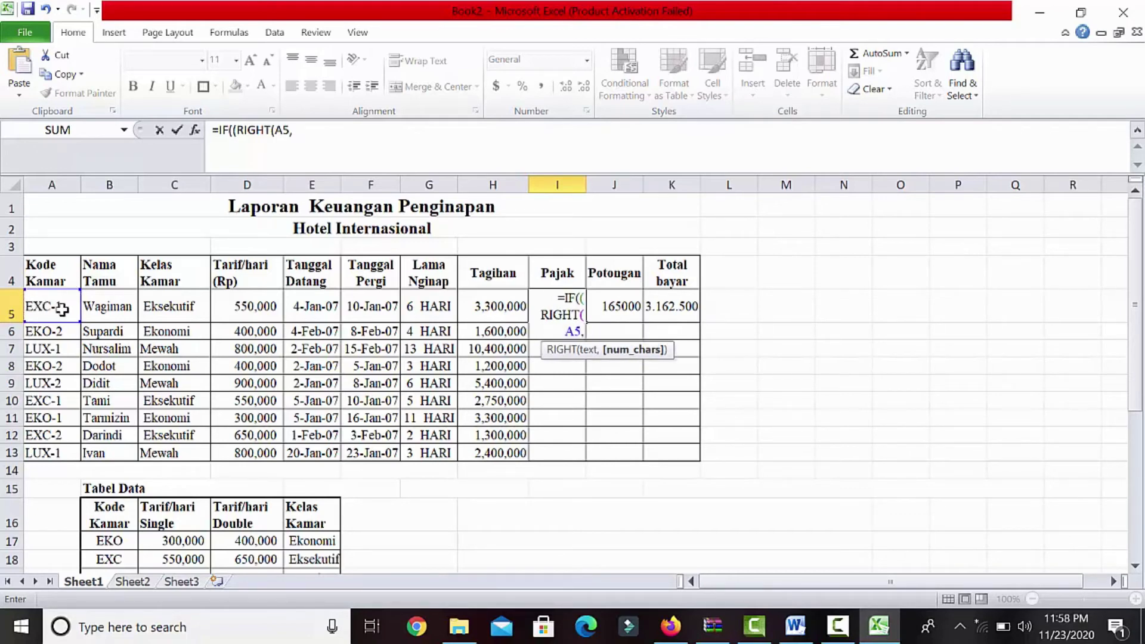
pyautogui.write('1))')
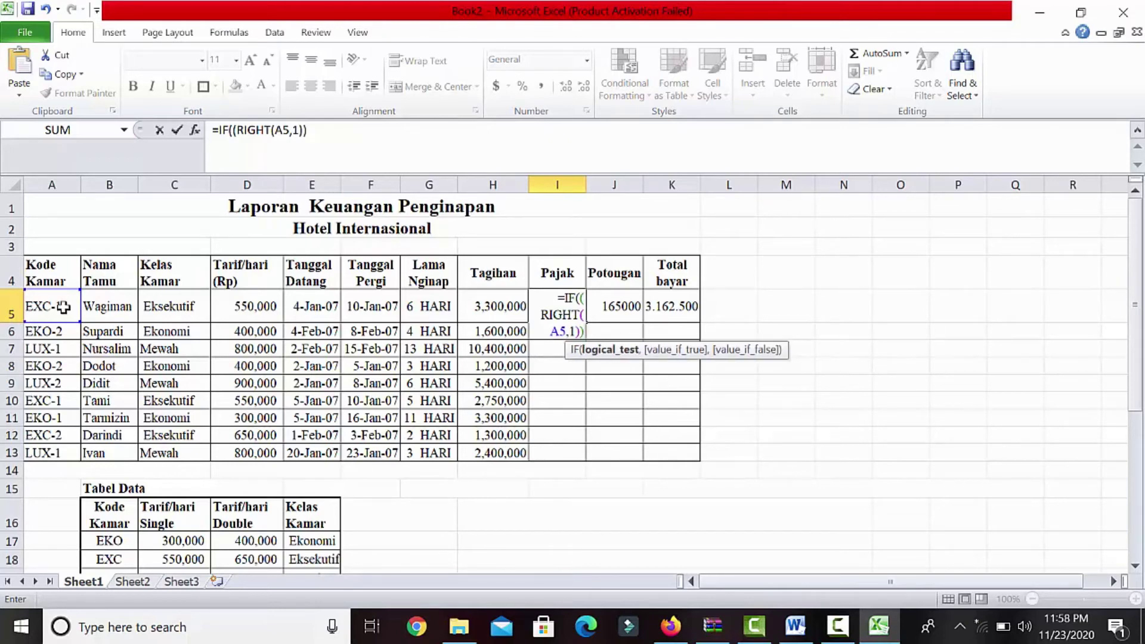
pyautogui.write('="1"')
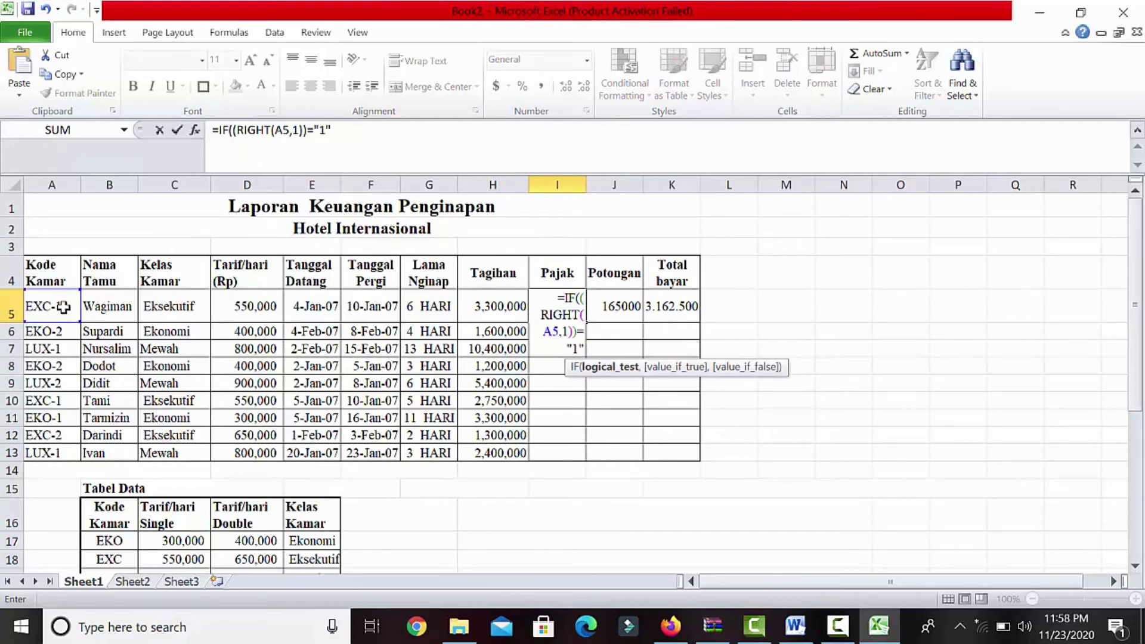
pyautogui.write(',')
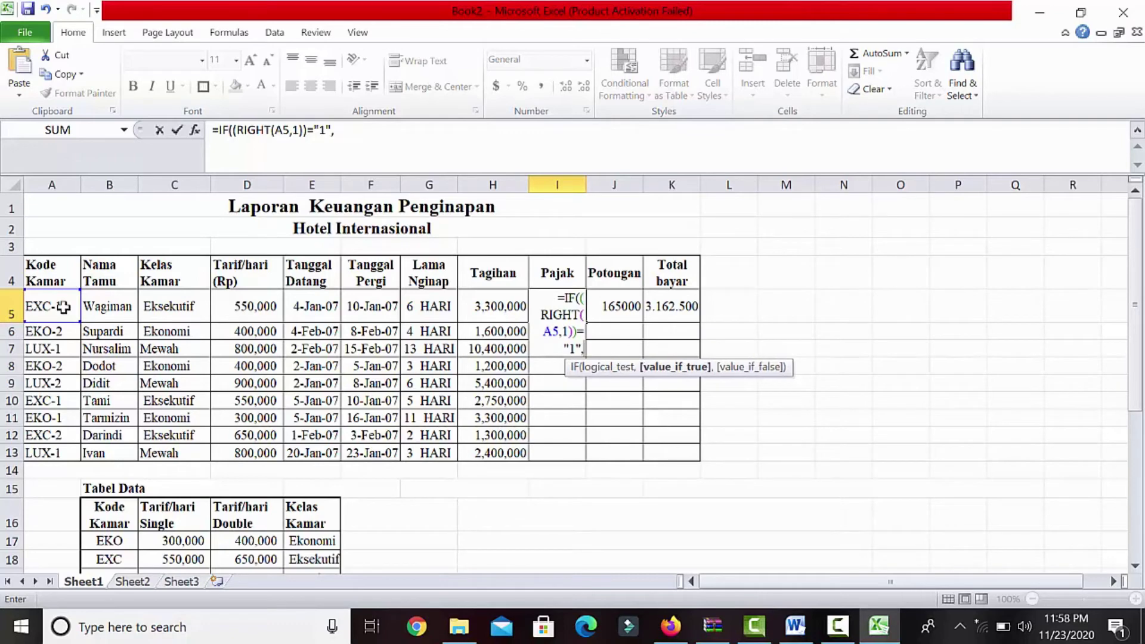
pyautogui.write('5%,10%')
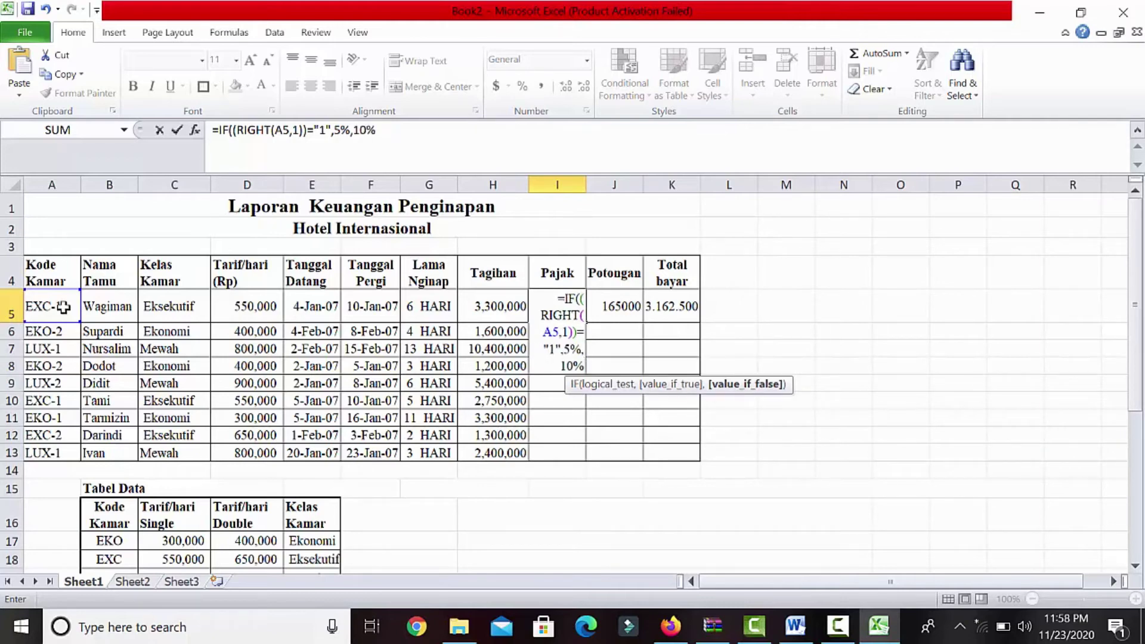
pyautogui.write(')')
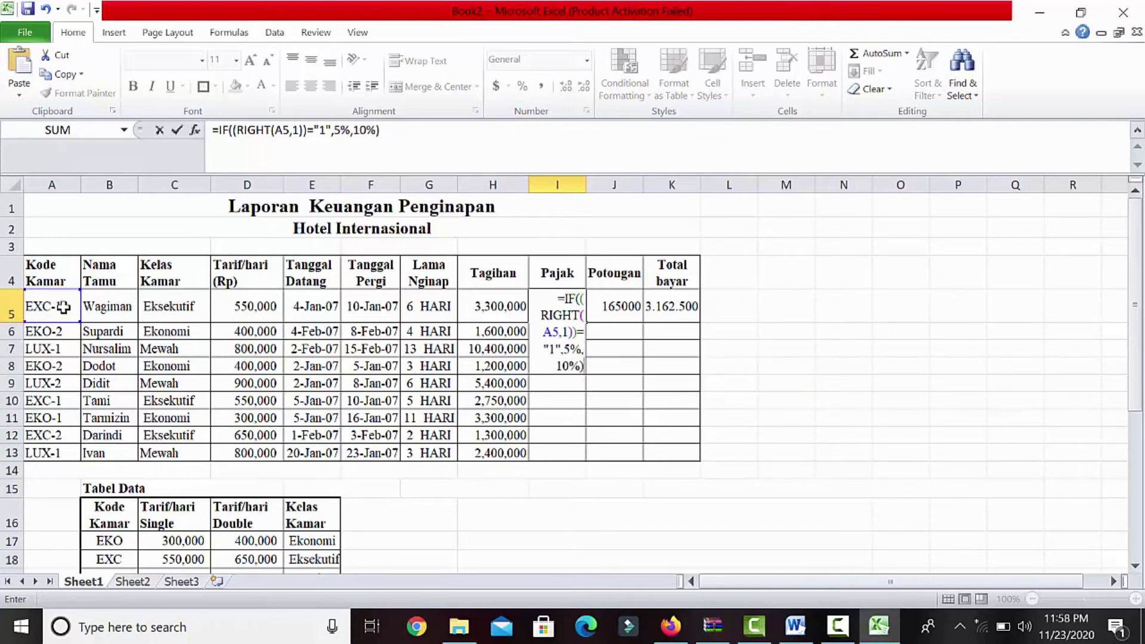
pyautogui.press('Return')
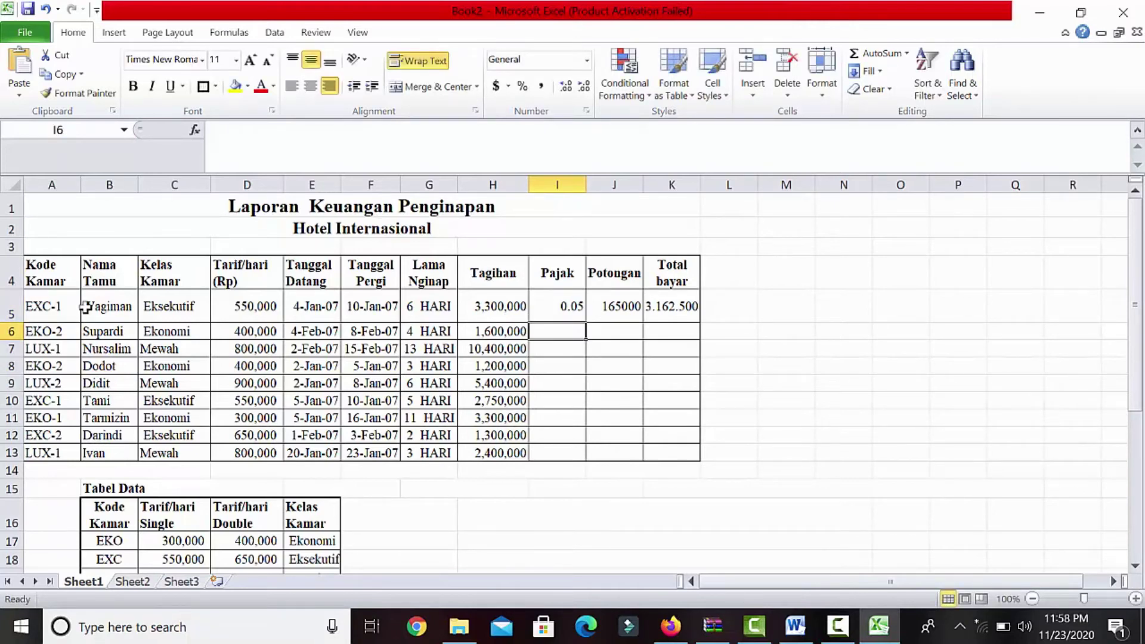
# Step: Extend the Pajak formula in I5 to multiply the tax rate by the bill, =IF((RIGHT(A5,1))="1",5%,10%)*H5
pyautogui.click(556, 299)
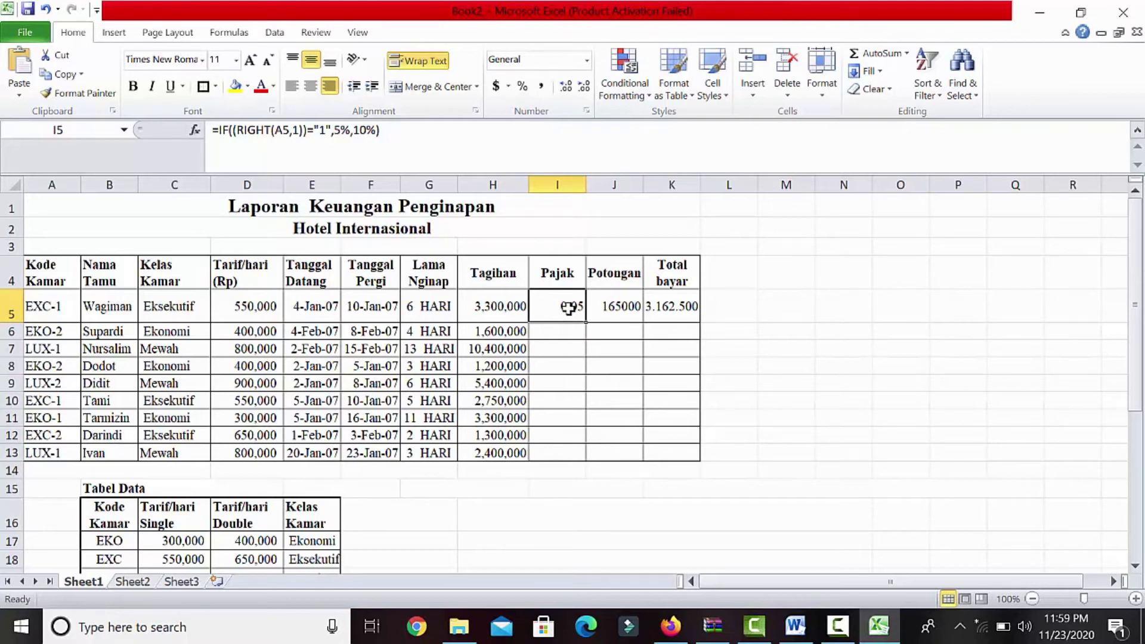
pyautogui.click(421, 137)
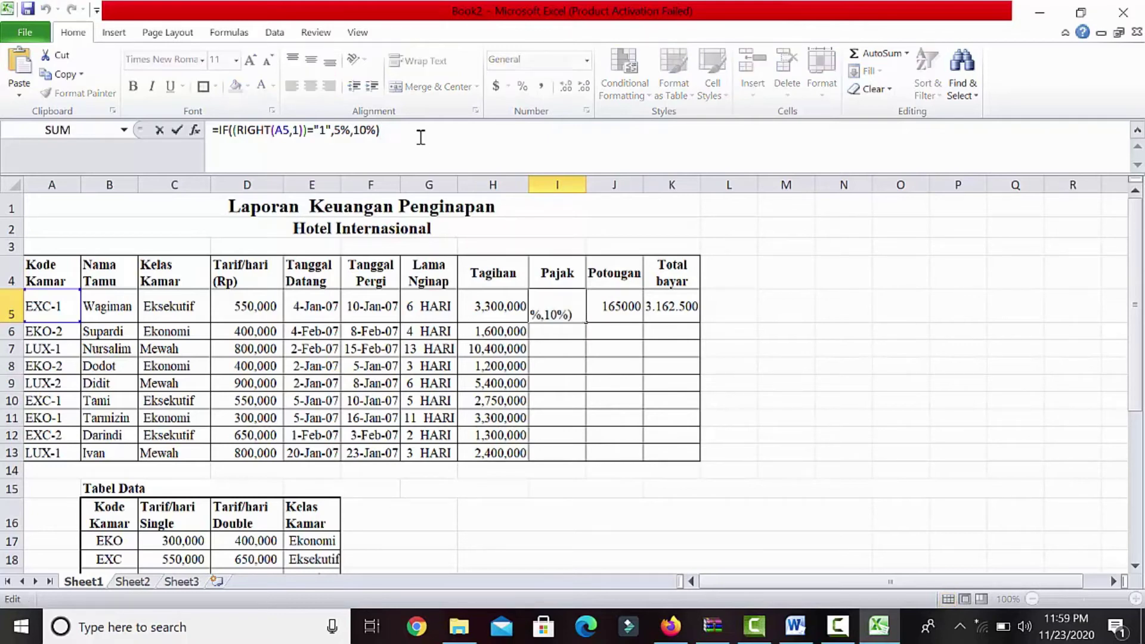
pyautogui.write('*')
pyautogui.click(496, 310)
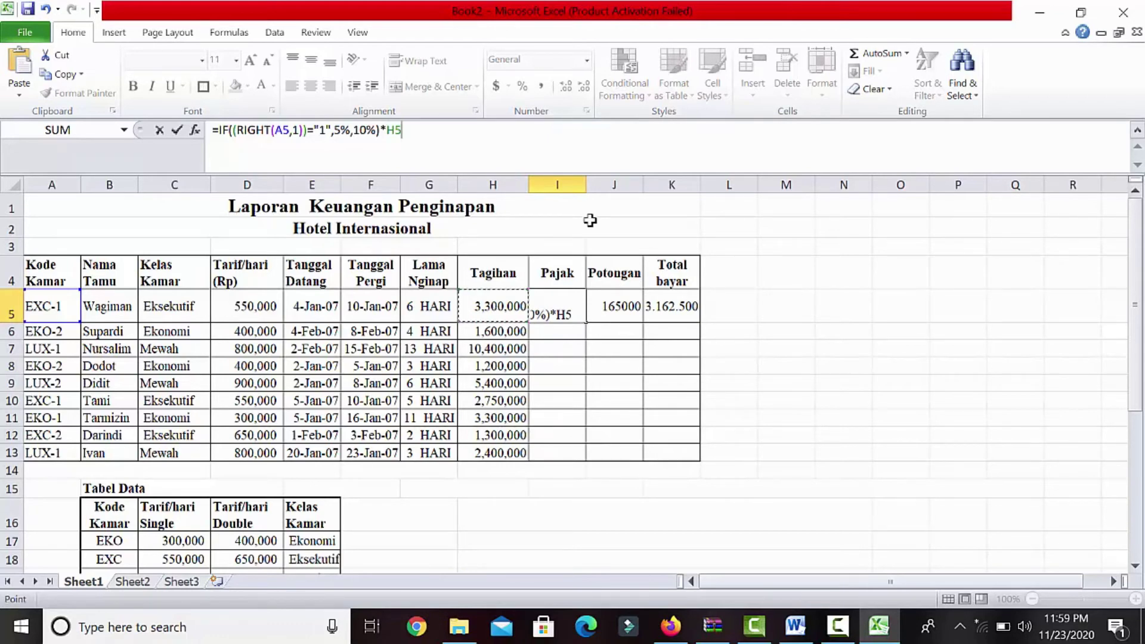
pyautogui.write(')')
pyautogui.press('Return')
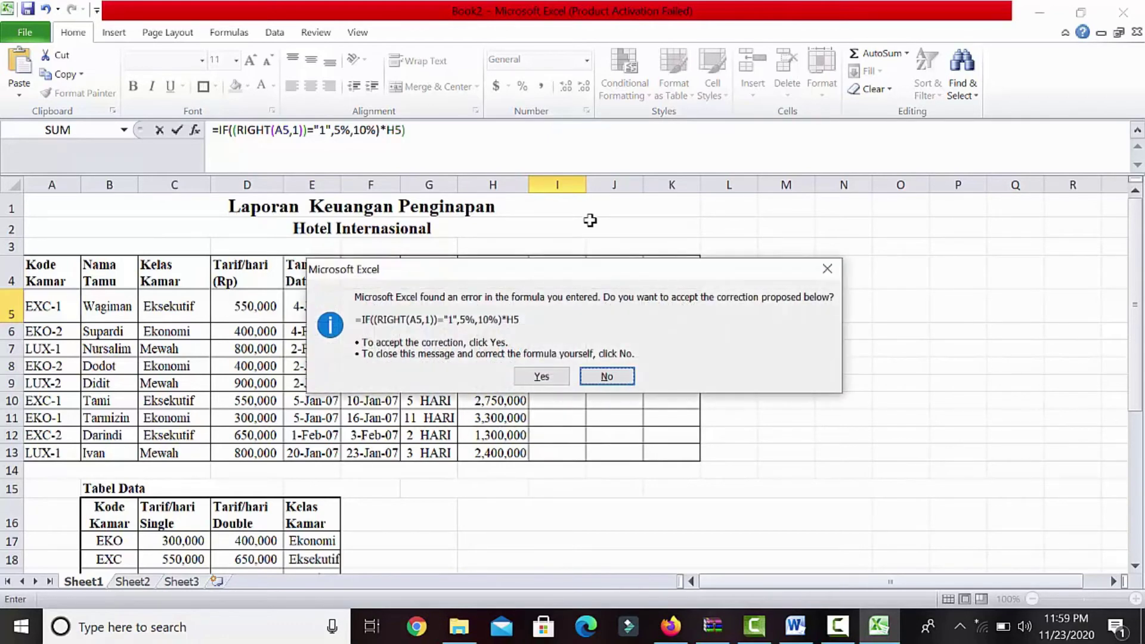
pyautogui.click(542, 377)
# Step: Fill the Pajak formula from I5 down through I13
pyautogui.click(559, 304)
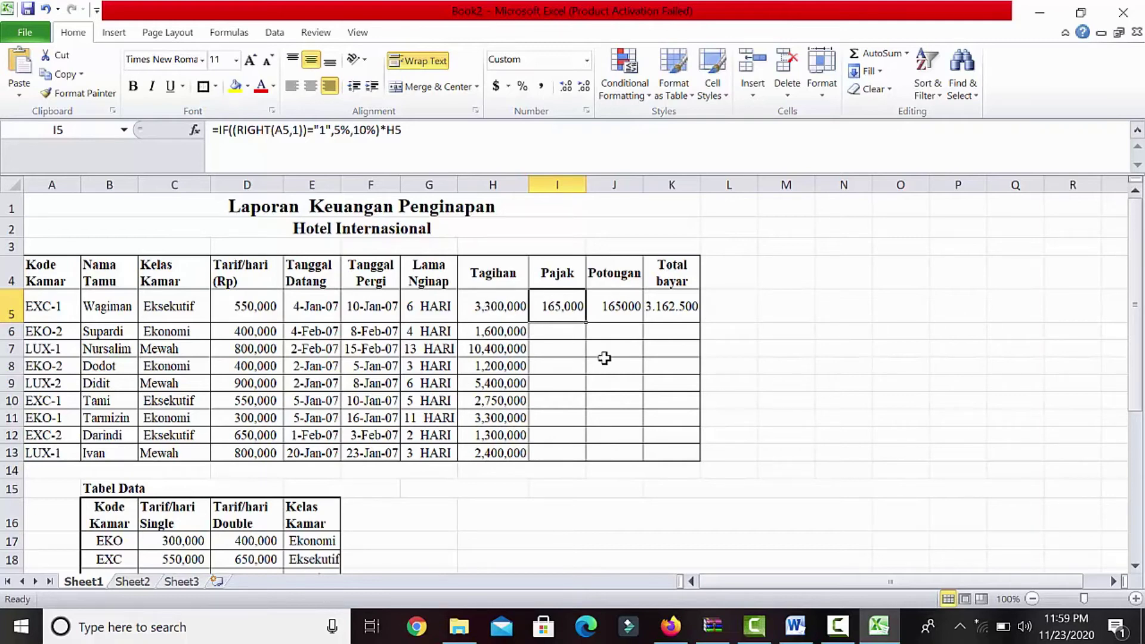
pyautogui.moveTo(587, 322); pyautogui.dragTo(579, 464)
pyautogui.click(625, 383)
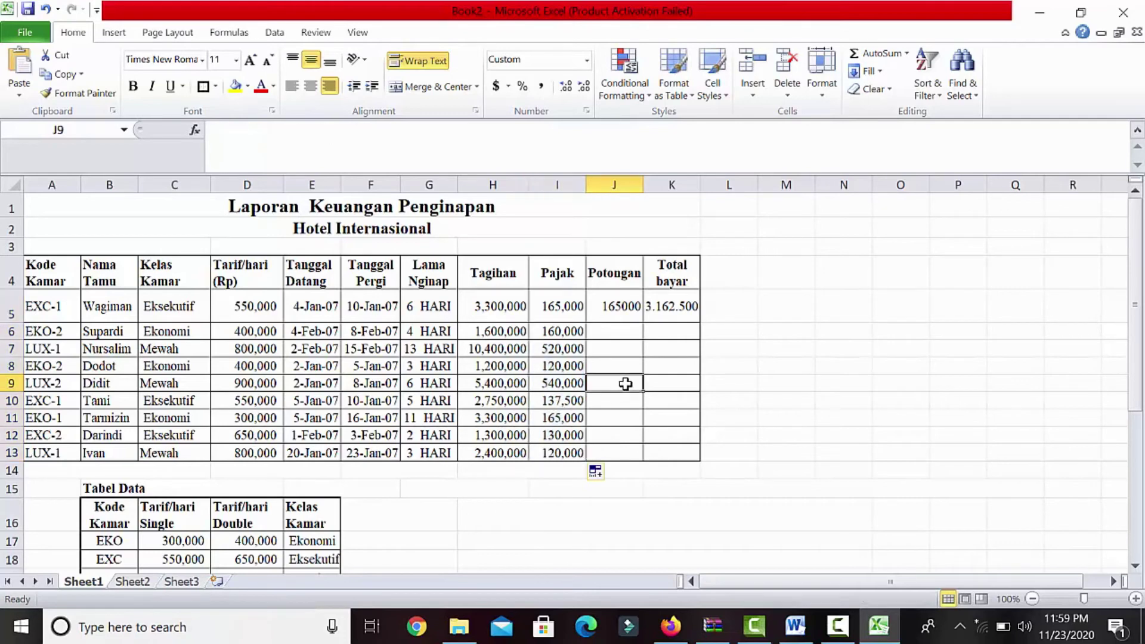
# Step: Check the Potongan rule in the notes below the table and clear the value in J5
pyautogui.click(617, 307)
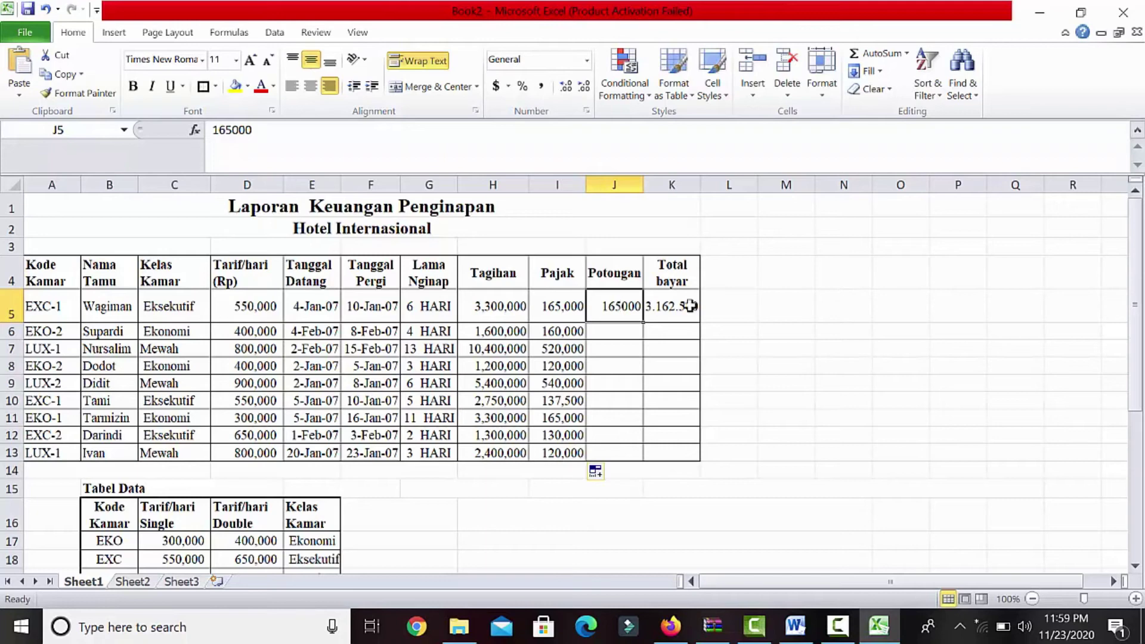
pyautogui.moveTo(1136, 307); pyautogui.dragTo(1136, 453)
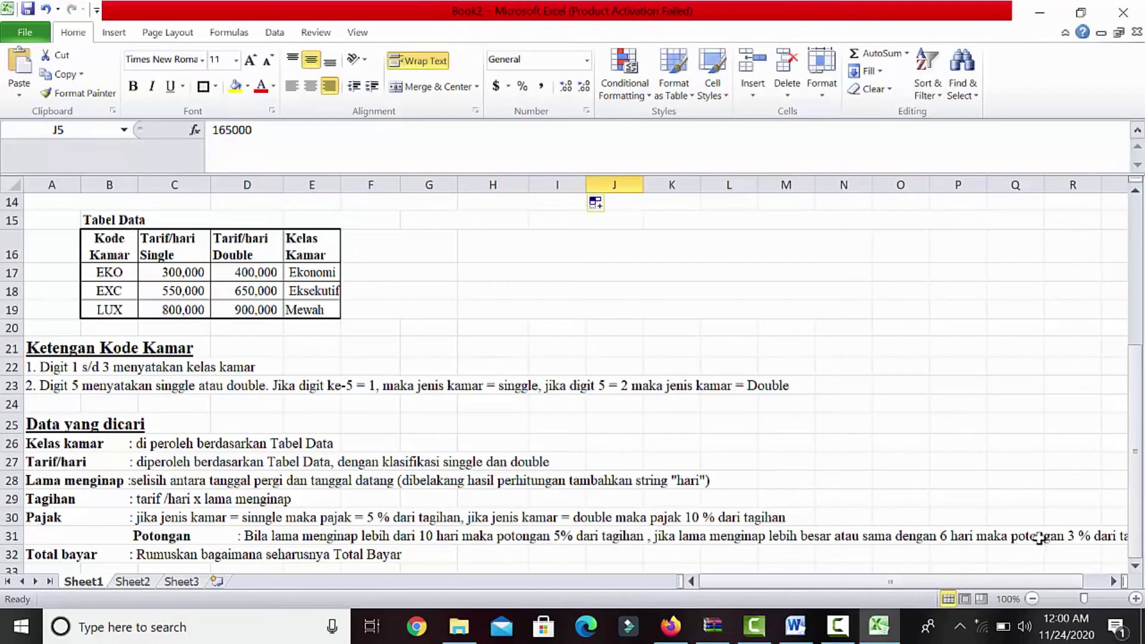
pyautogui.moveTo(1135, 525); pyautogui.dragTo(1129, 300)
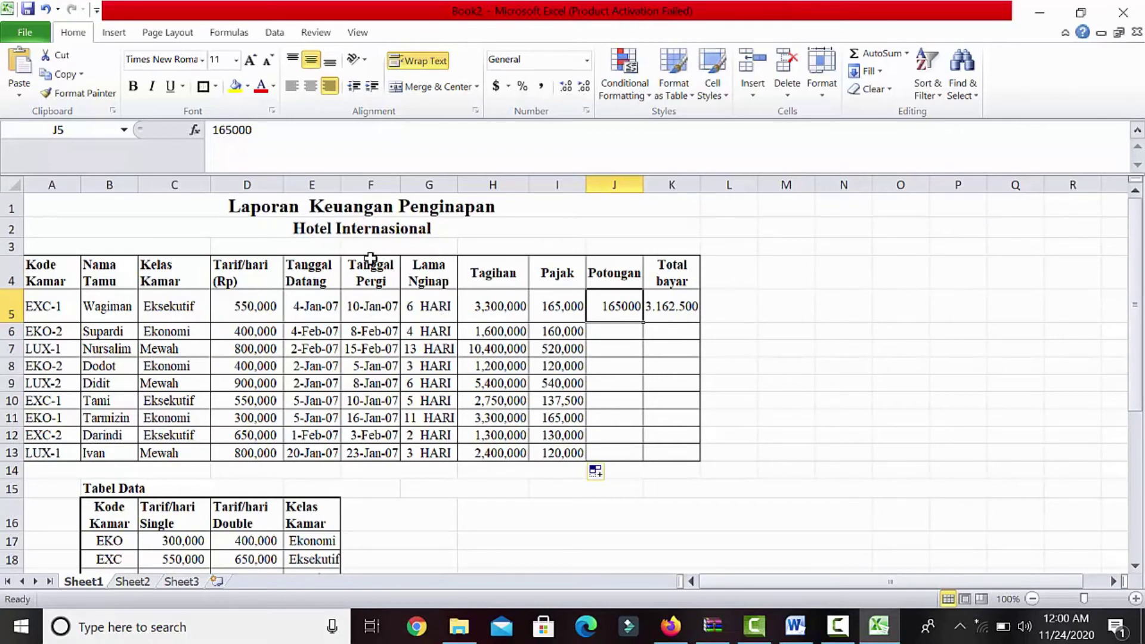
pyautogui.press('Delete')
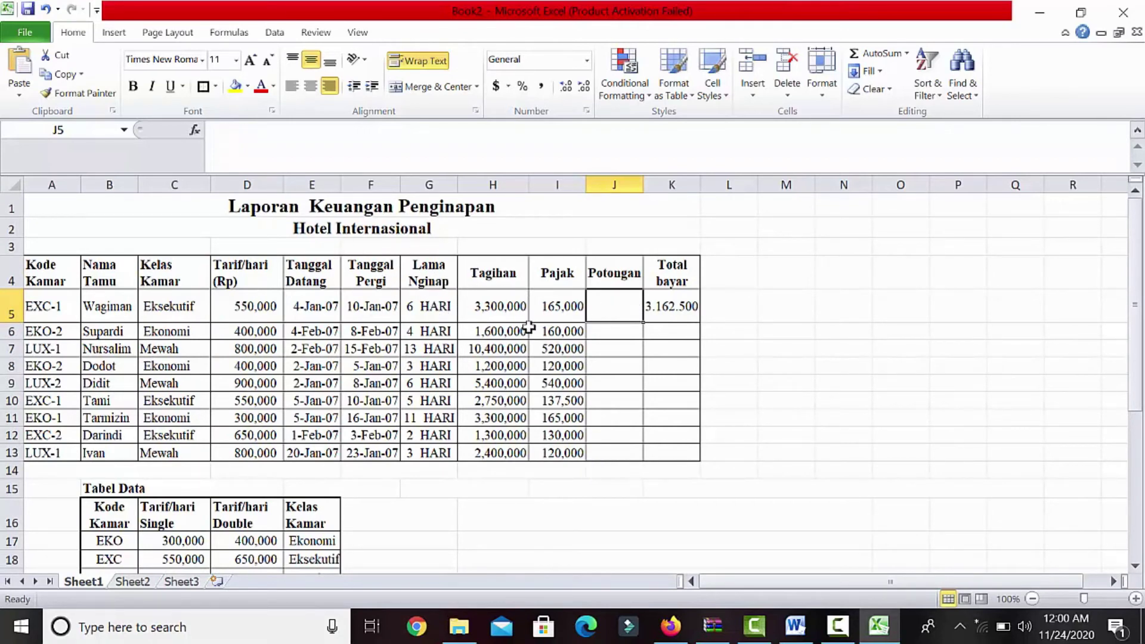
# Step: Start an IF formula in J5 that gives a 5% discount for a long stay, =IF(G5>=10,5%
pyautogui.write('=')
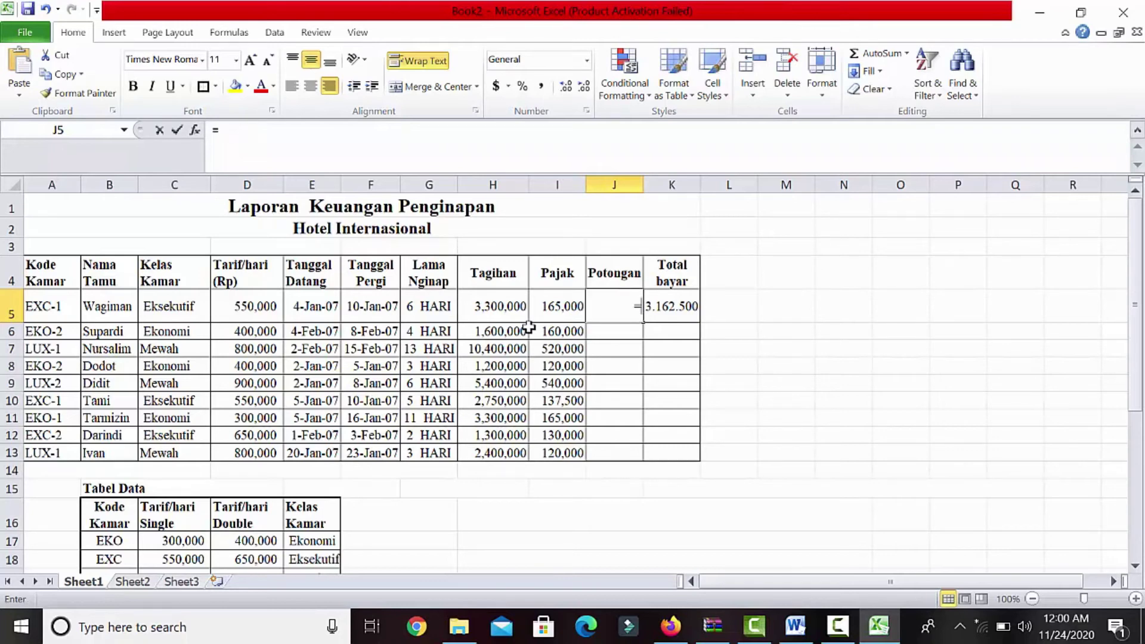
pyautogui.write('IF')
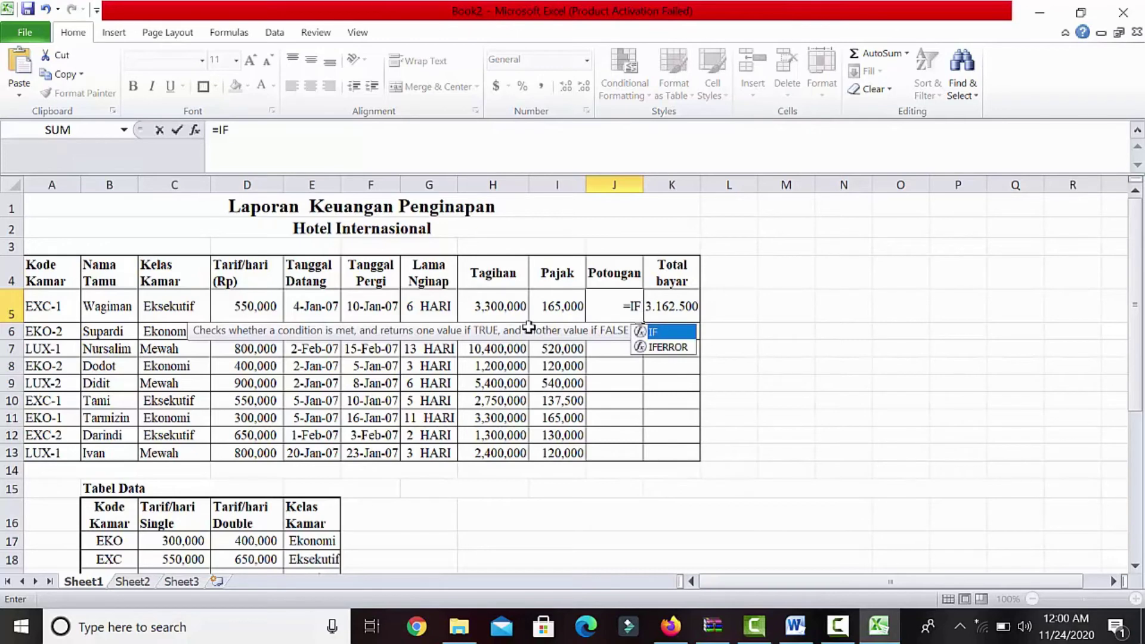
pyautogui.write('(')
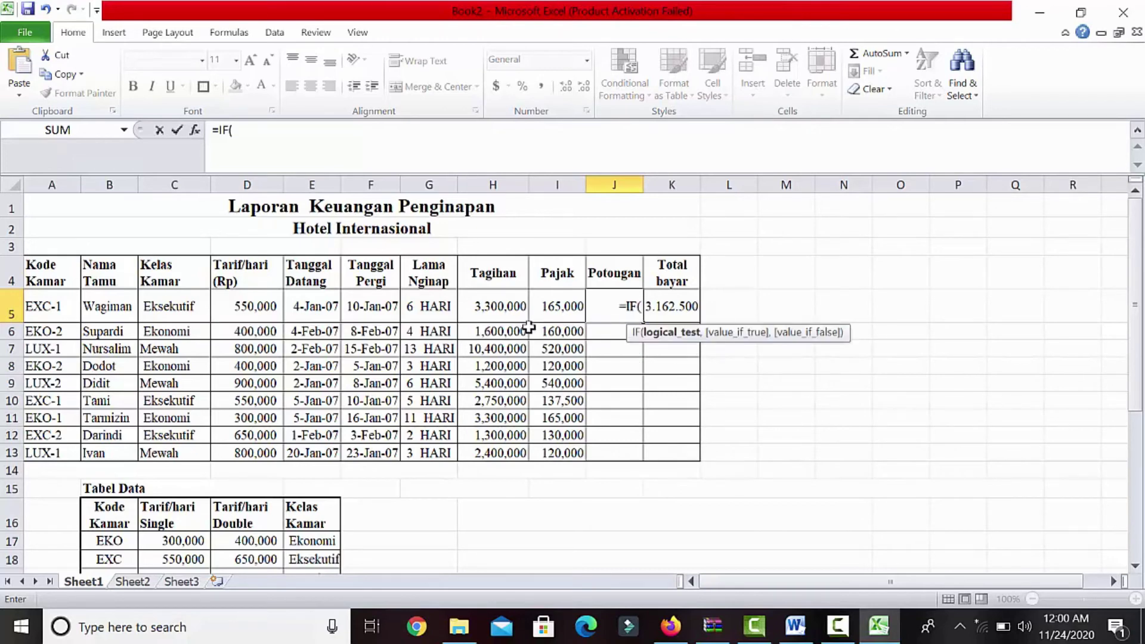
pyautogui.click(434, 305)
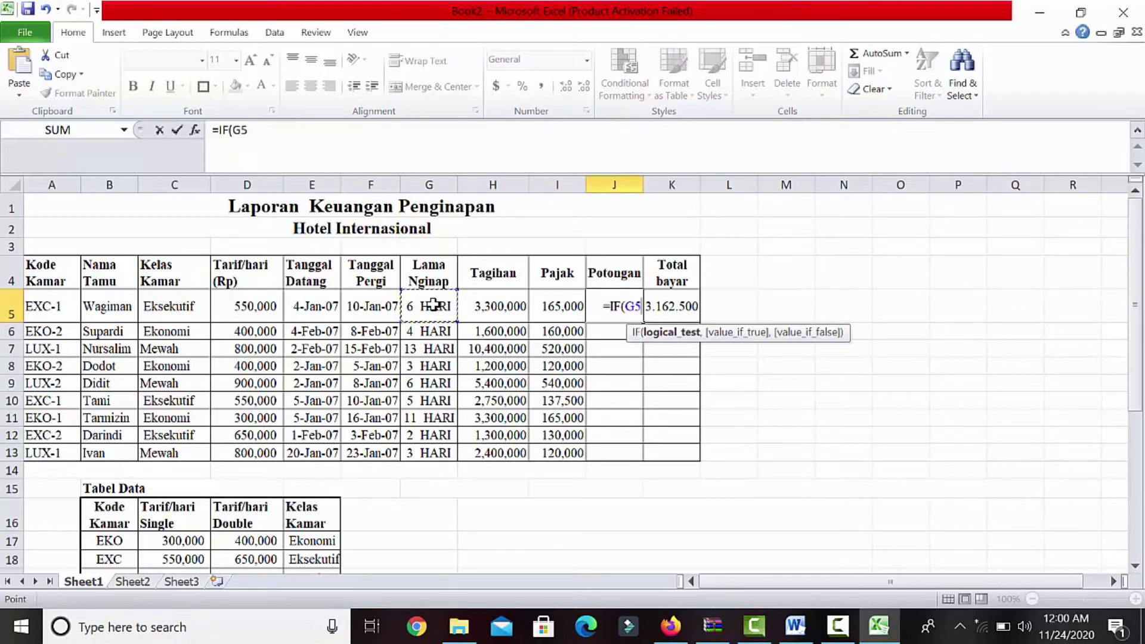
pyautogui.write(':G>')
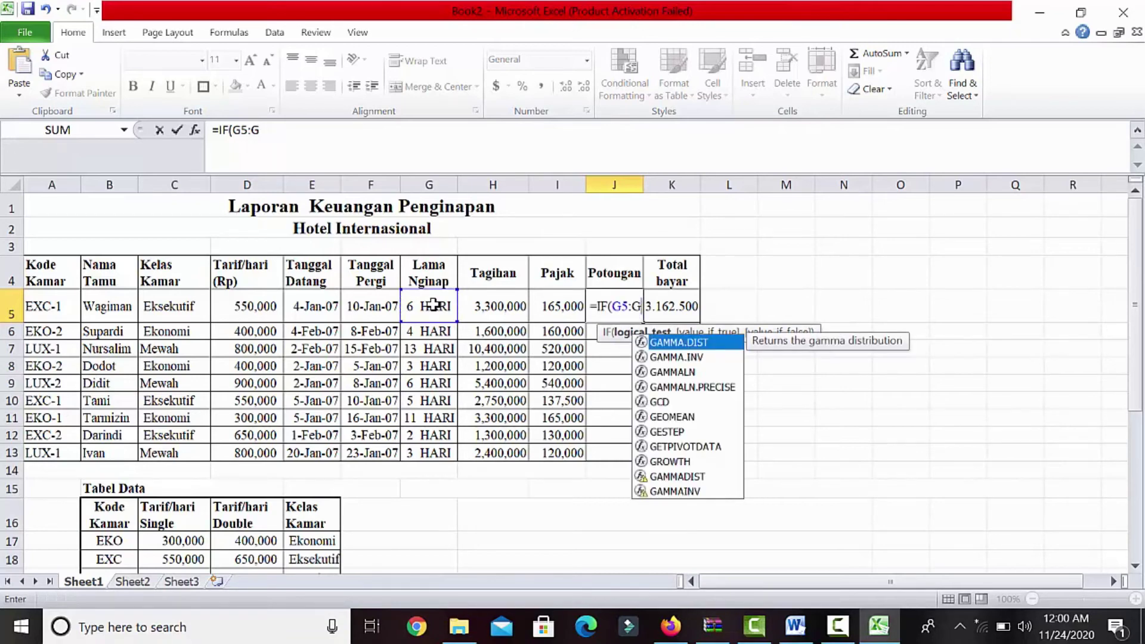
pyautogui.press('BackSpace')
pyautogui.press('BackSpace')
pyautogui.press('BackSpace')
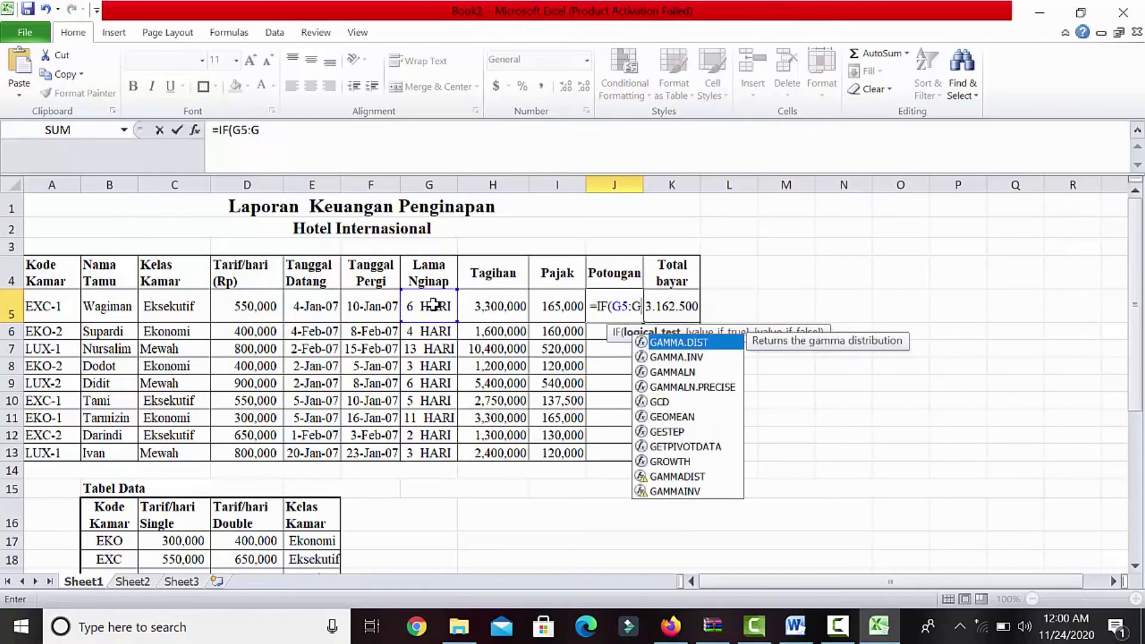
pyautogui.write('>')
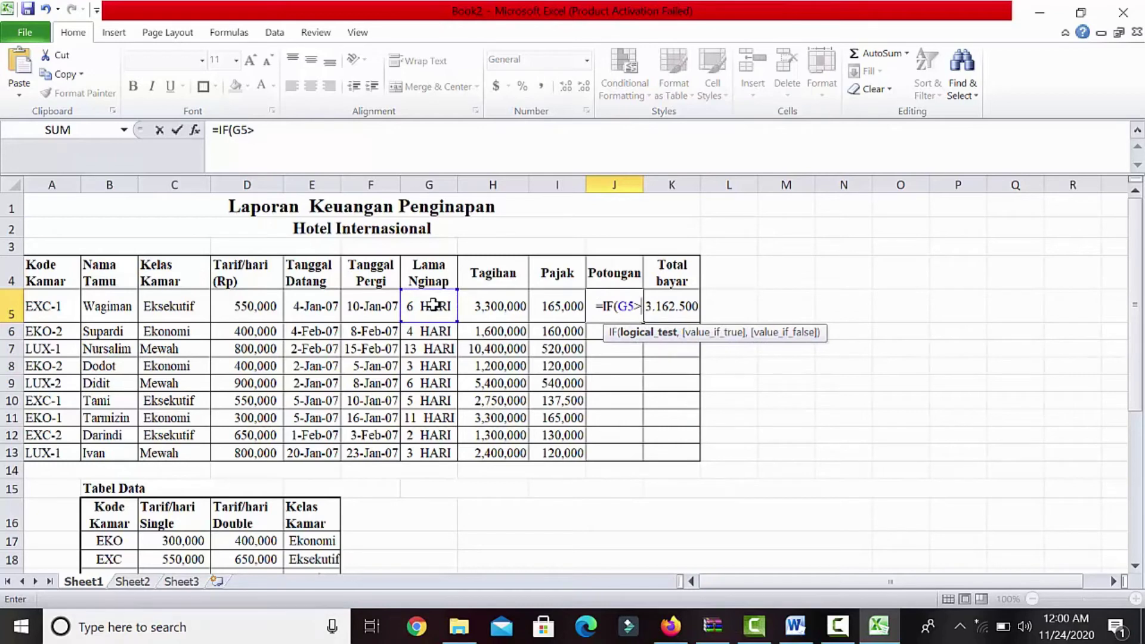
pyautogui.write('=')
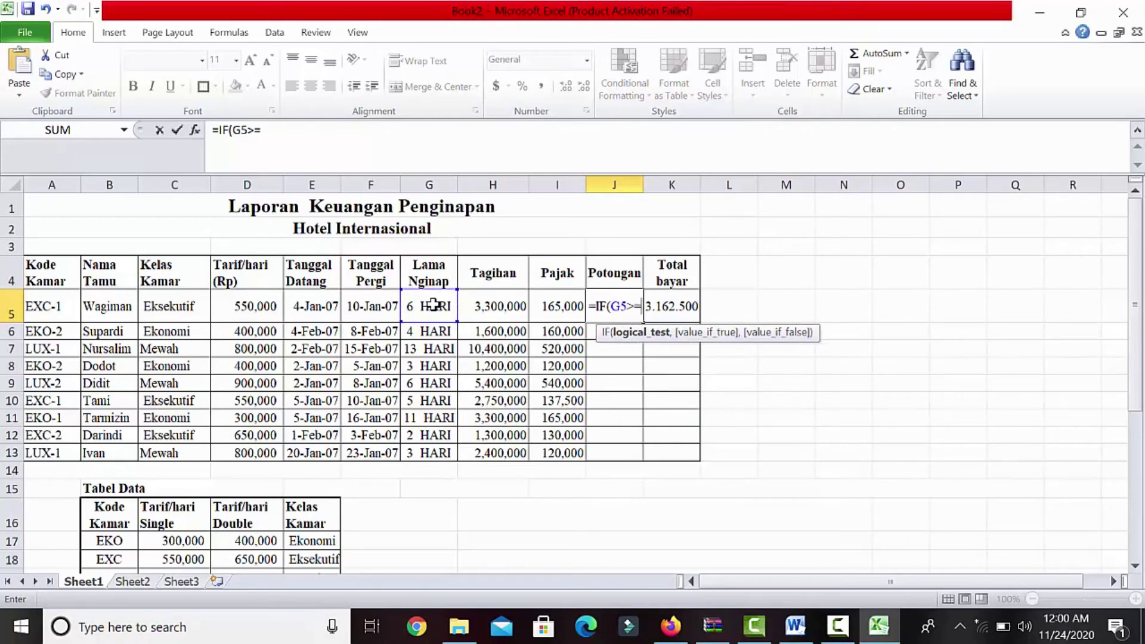
pyautogui.write('10')
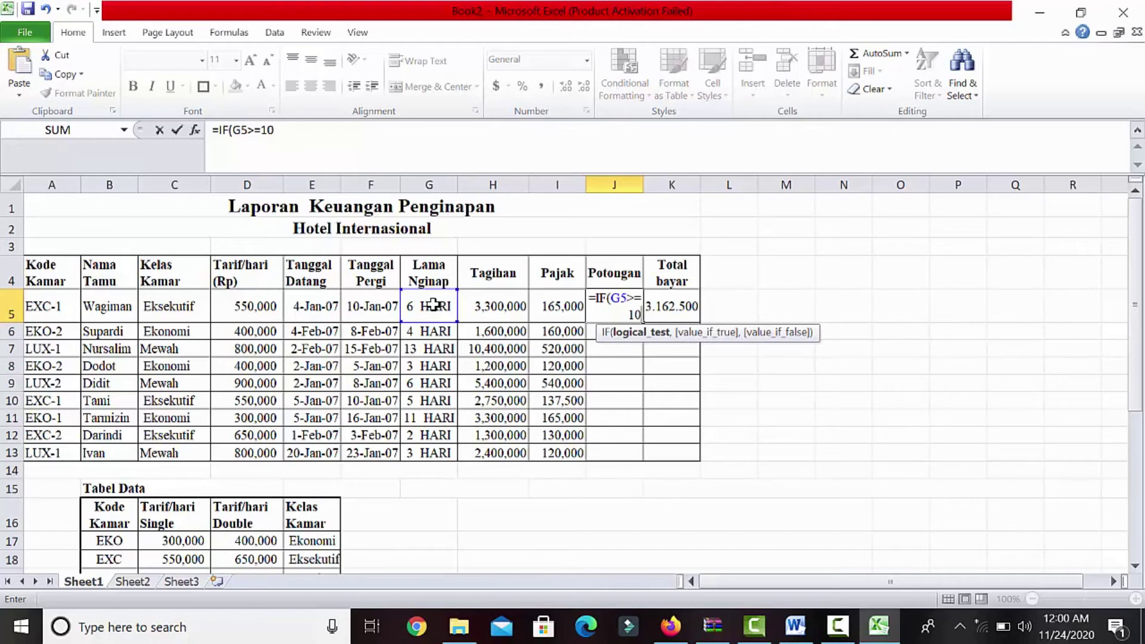
pyautogui.write(',5%')
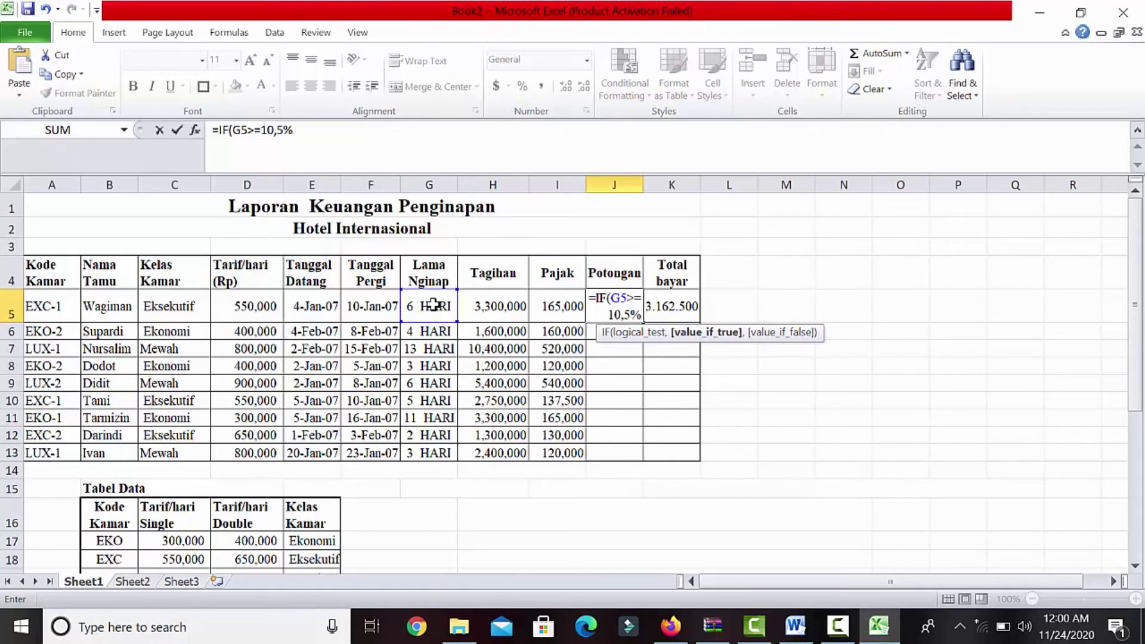
# Step: Complete the Potongan formula in J5 with a nested IF giving 3% for stays of at least 6 days, =IF(G5>=10,5%,IF(G5>=6,3%))
pyautogui.write(',')
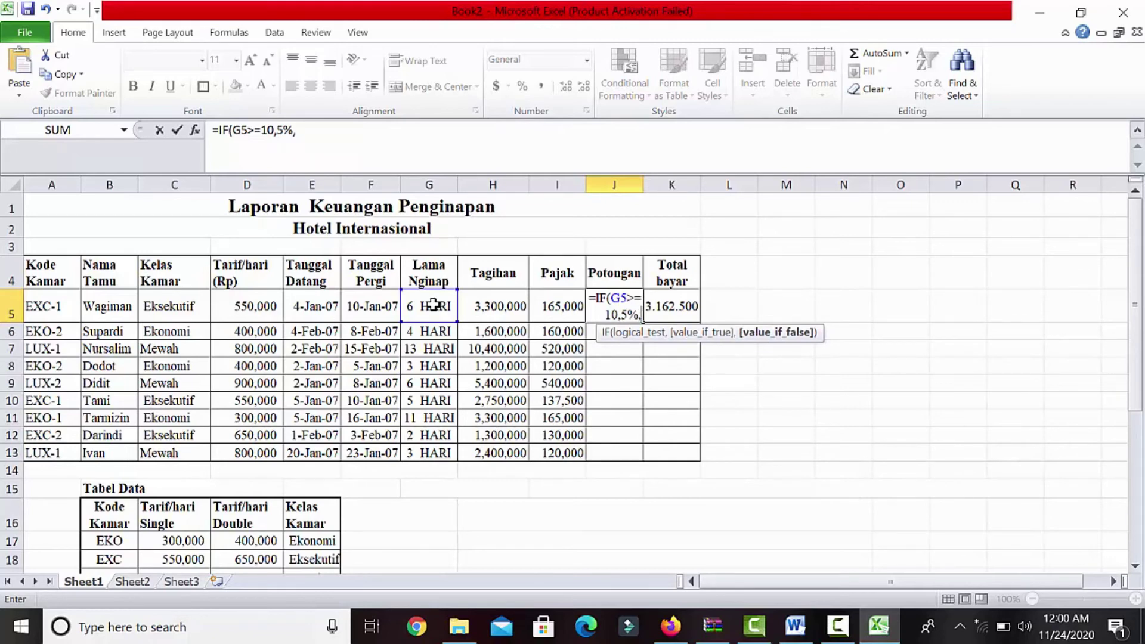
pyautogui.write('IF')
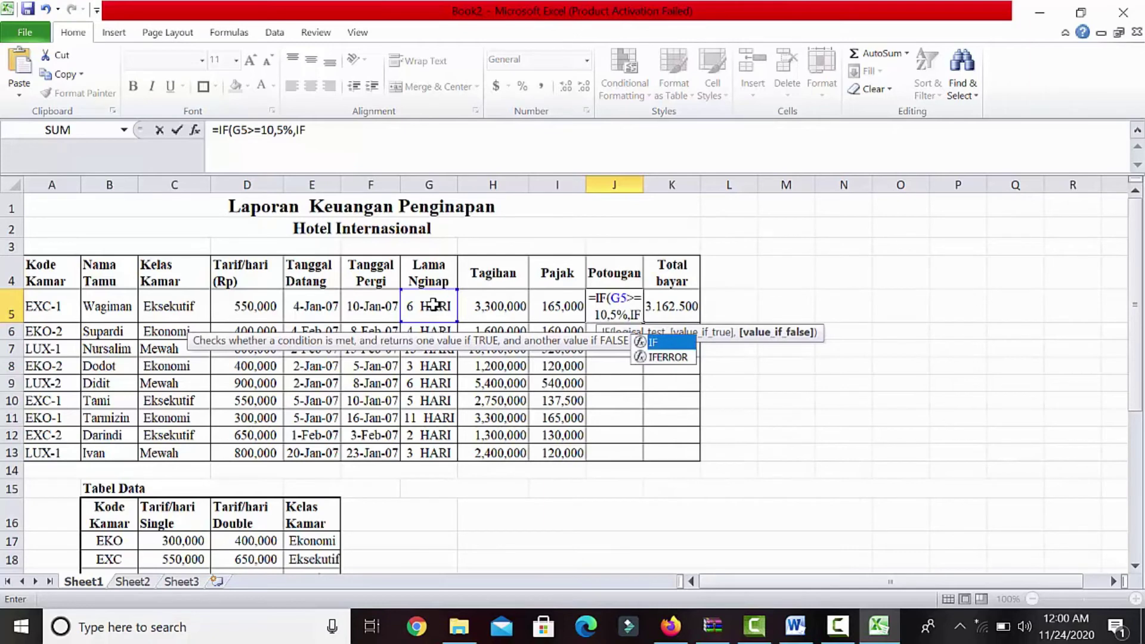
pyautogui.write('(')
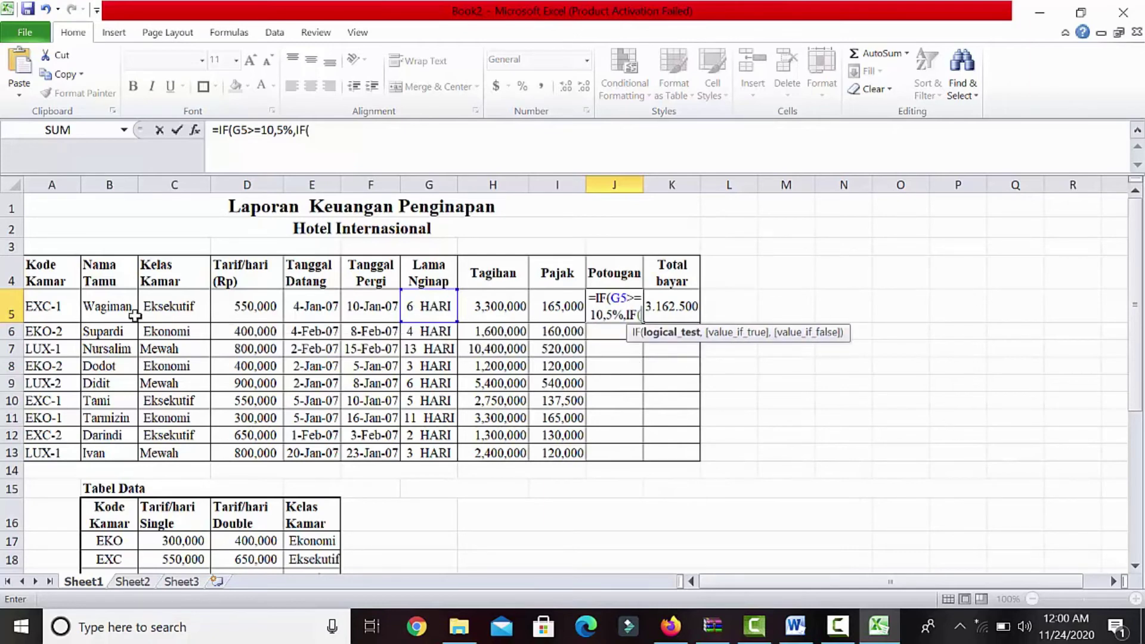
pyautogui.click(428, 309)
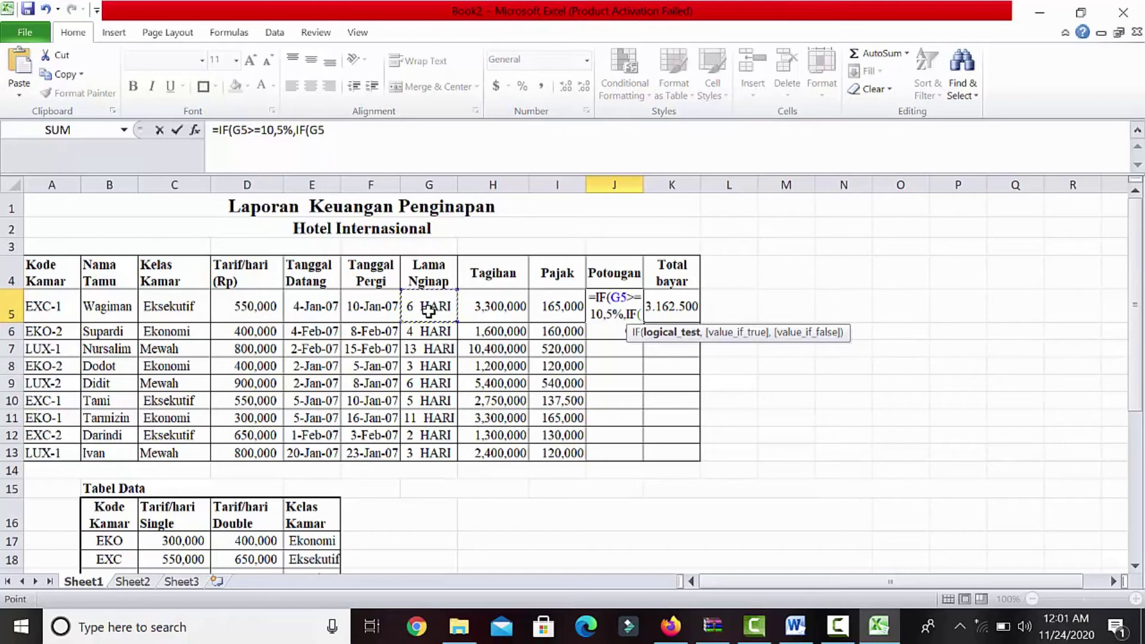
pyautogui.write(':G')
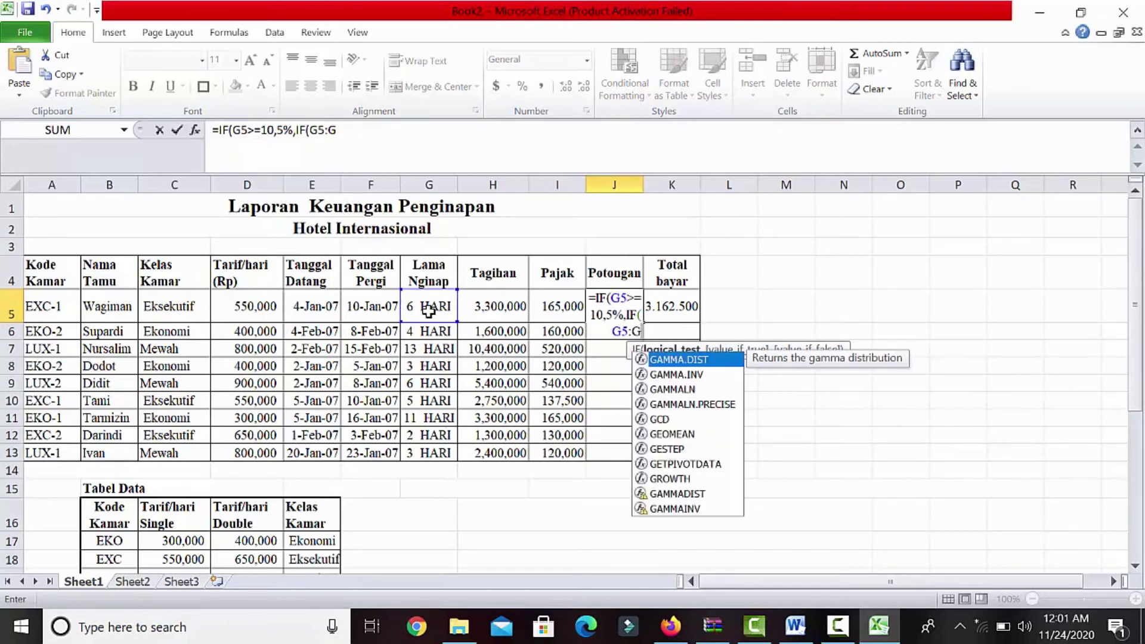
pyautogui.press('BackSpace')
pyautogui.press('BackSpace')
pyautogui.write('>=')
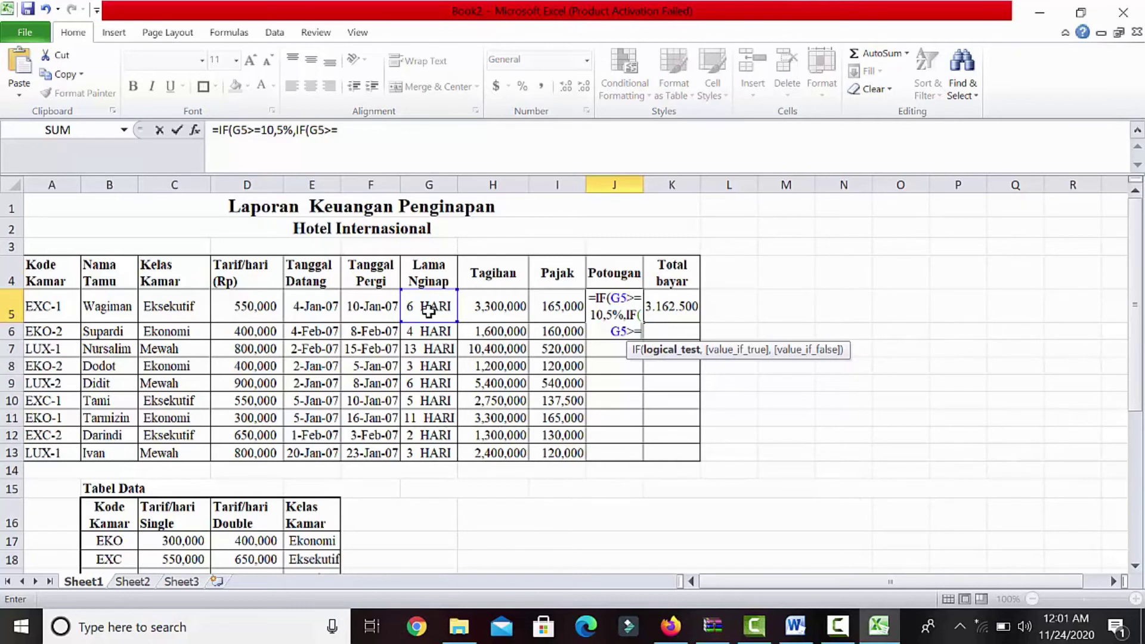
pyautogui.write('6,3')
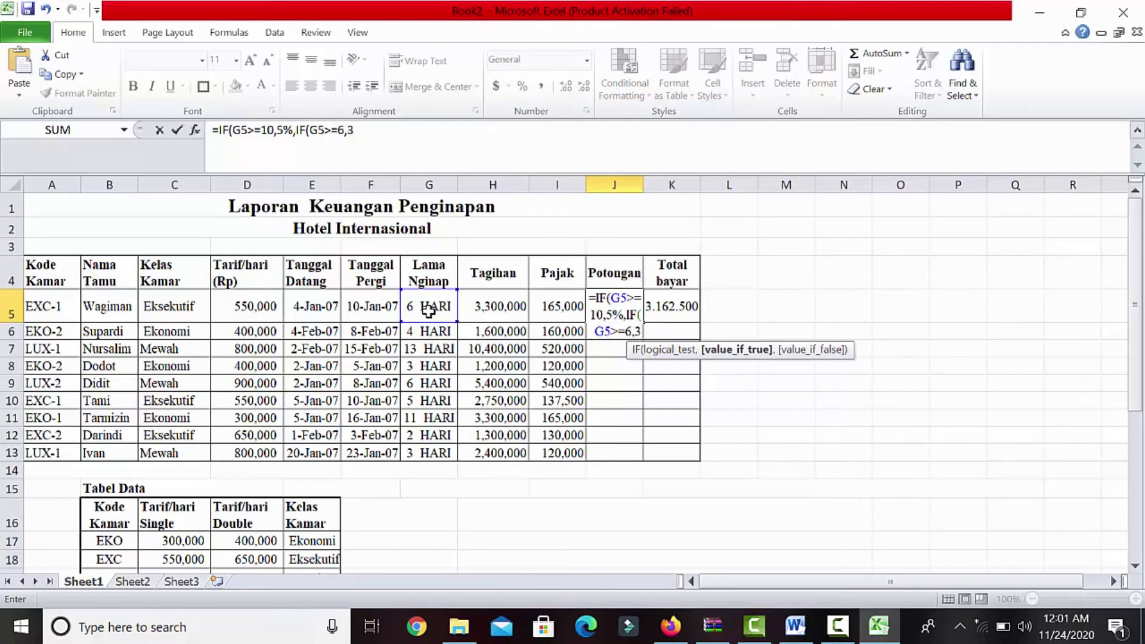
pyautogui.write('%')
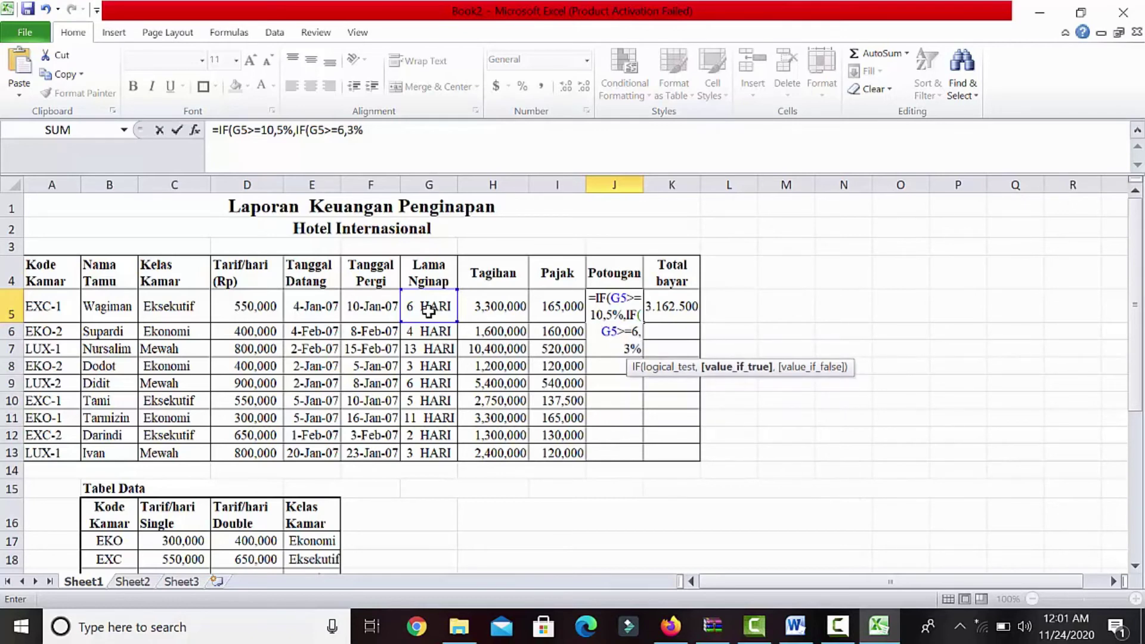
pyautogui.write('))')
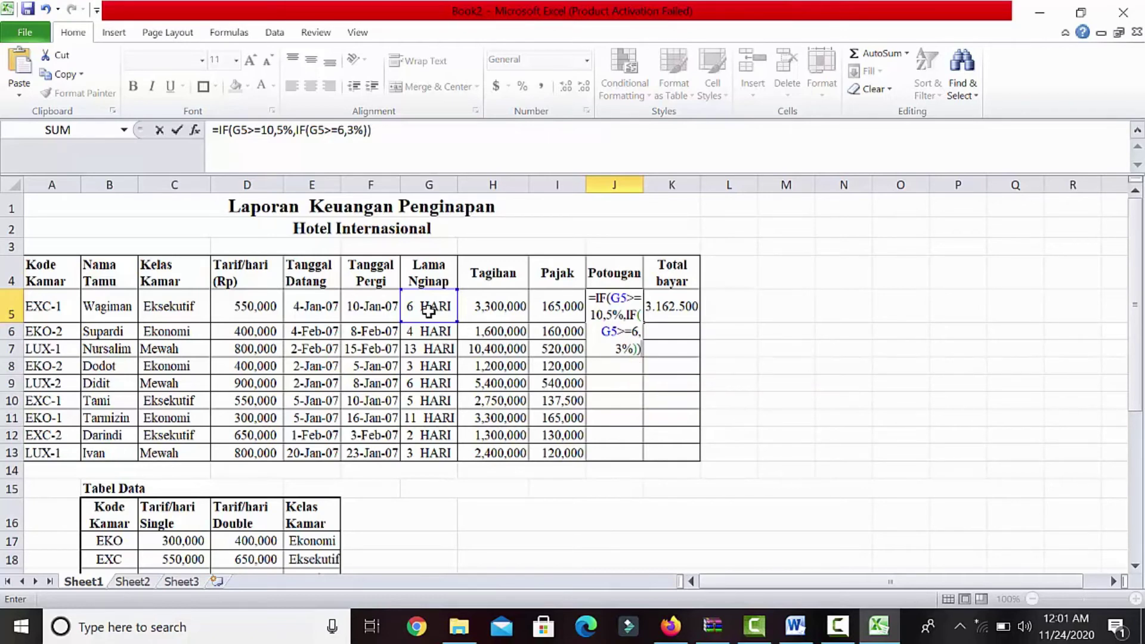
pyautogui.press('Return')
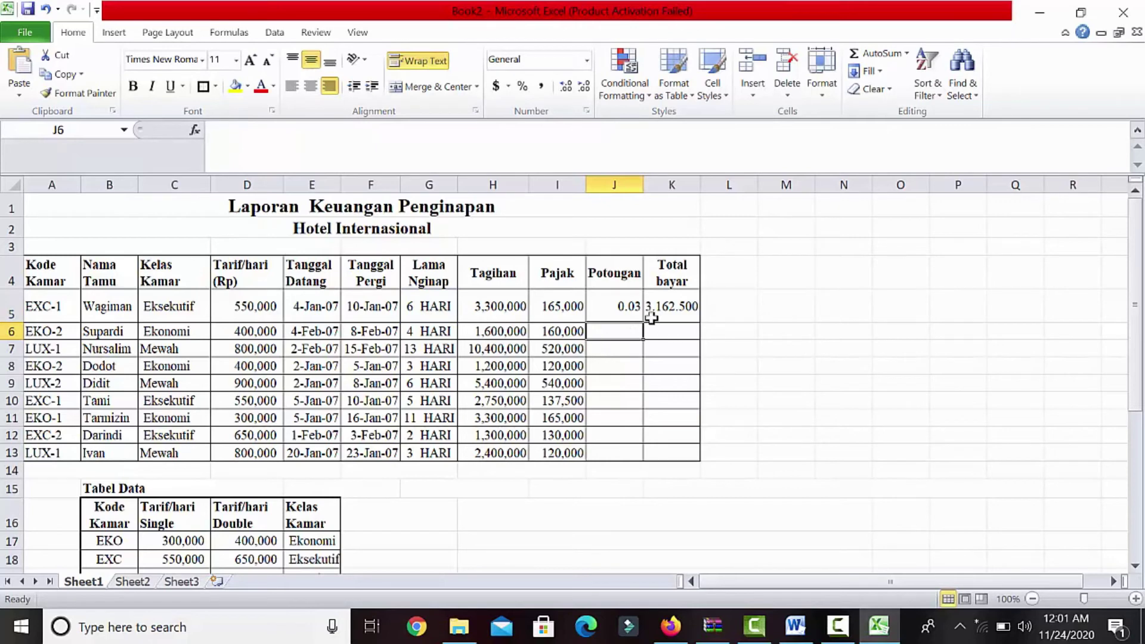
# Step: Extend the Potongan formula in J5 to multiply the discount rate by the bill, =IF(G5>=10,5%,IF(G5>=6,3%))*H5
pyautogui.click(630, 302)
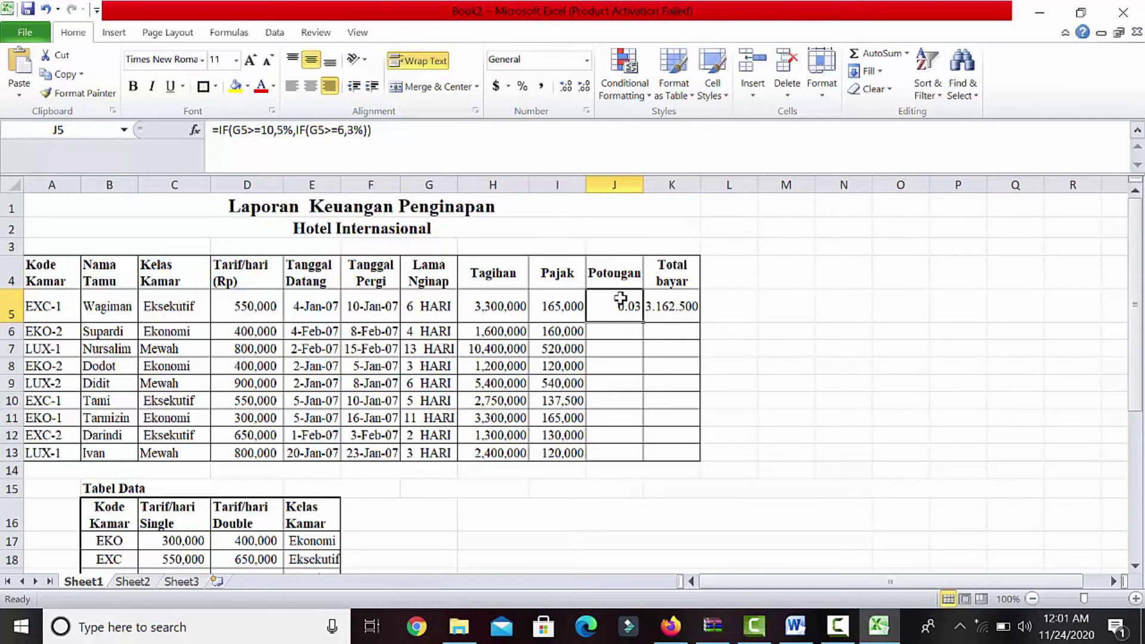
pyautogui.click(370, 132)
pyautogui.write(')')
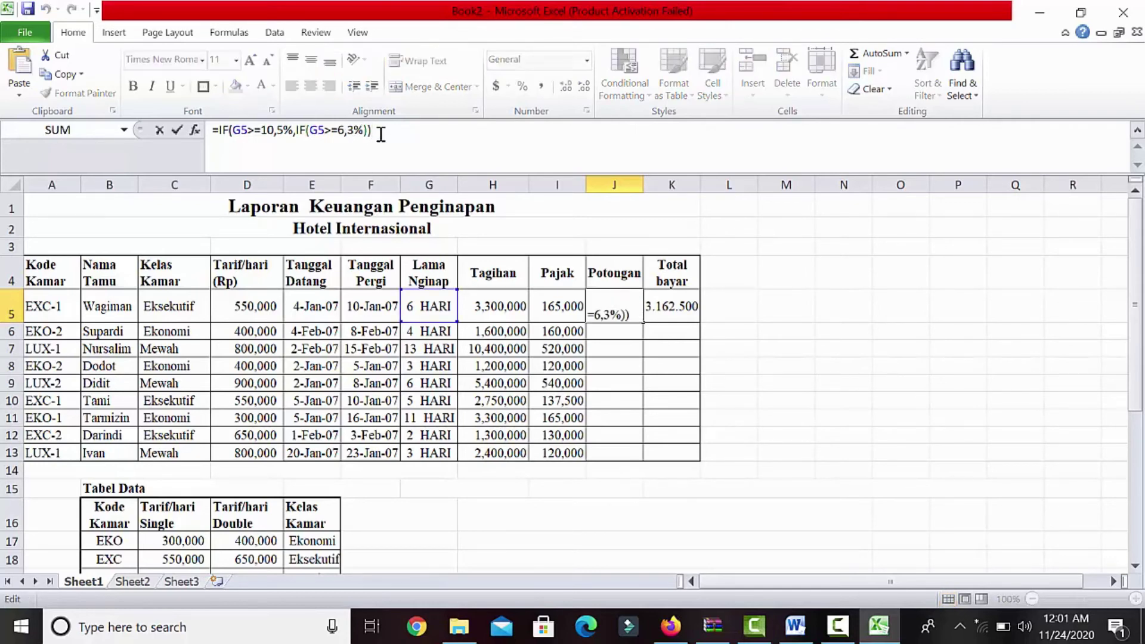
pyautogui.write('*')
pyautogui.click(493, 302)
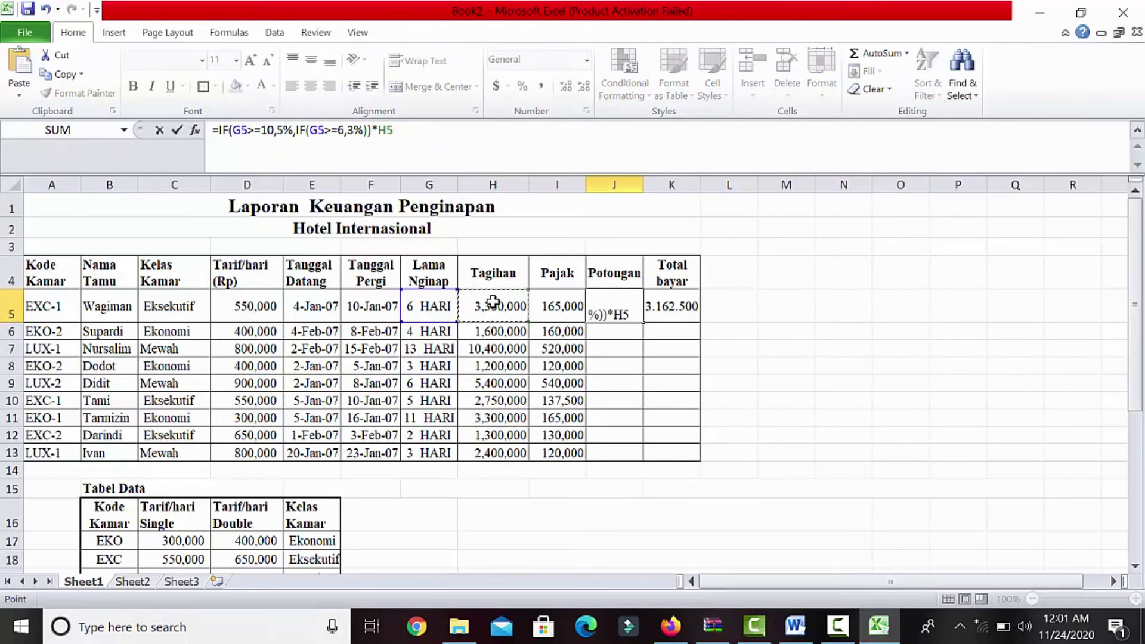
pyautogui.press('Return')
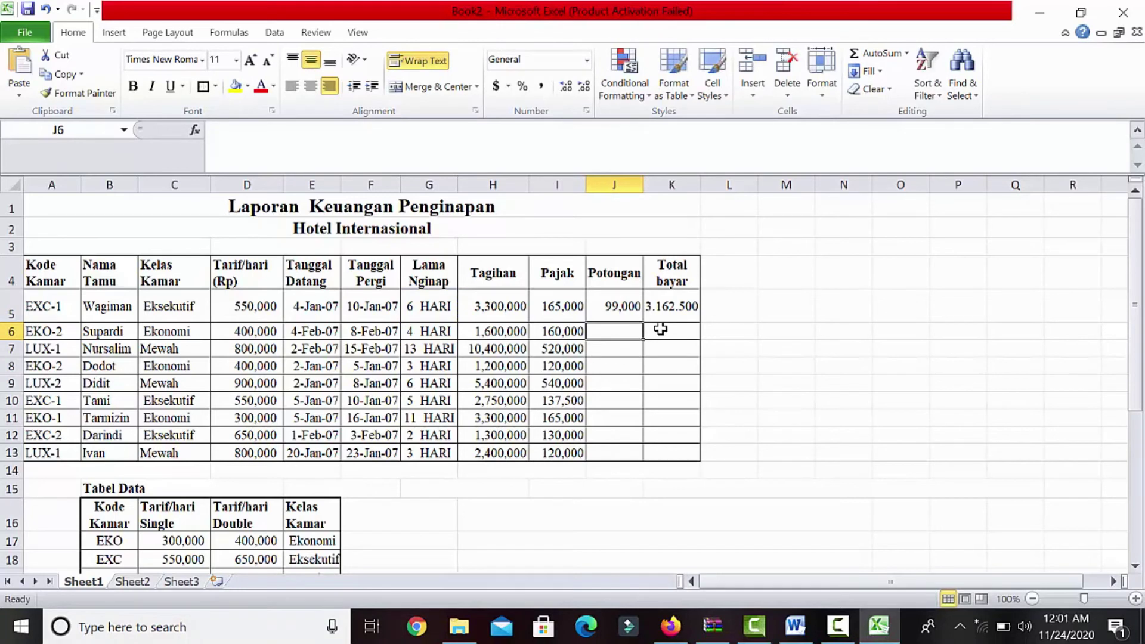
# Step: Fill the Potongan formula from J5 down through J13 and check it against the Potongan rule in the notes below the table
pyautogui.click(633, 303)
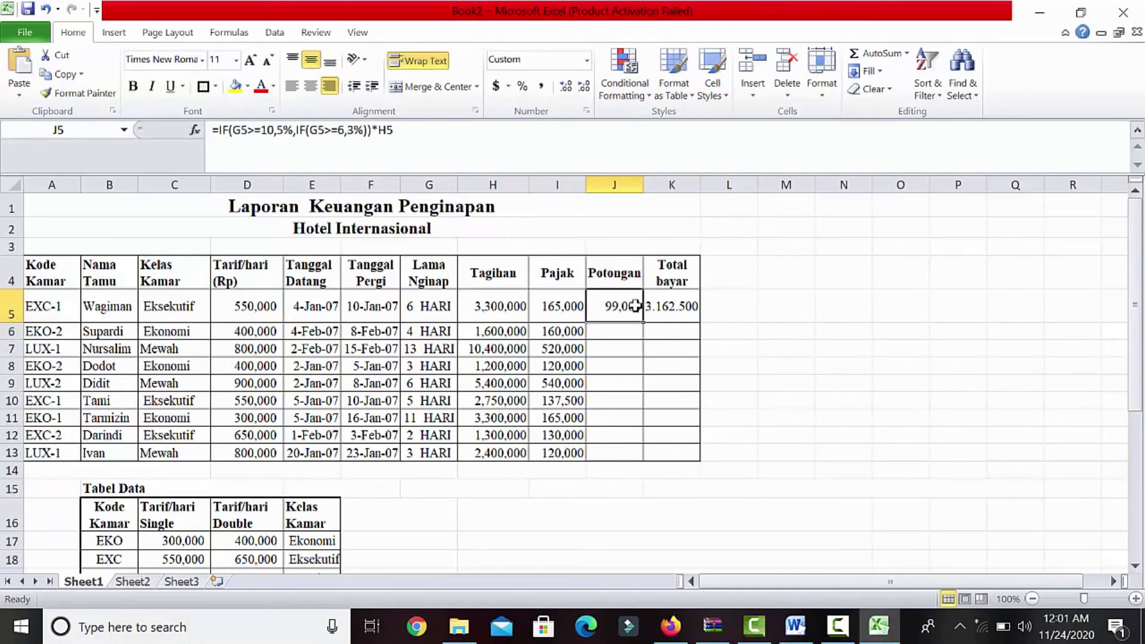
pyautogui.moveTo(644, 322); pyautogui.dragTo(633, 462)
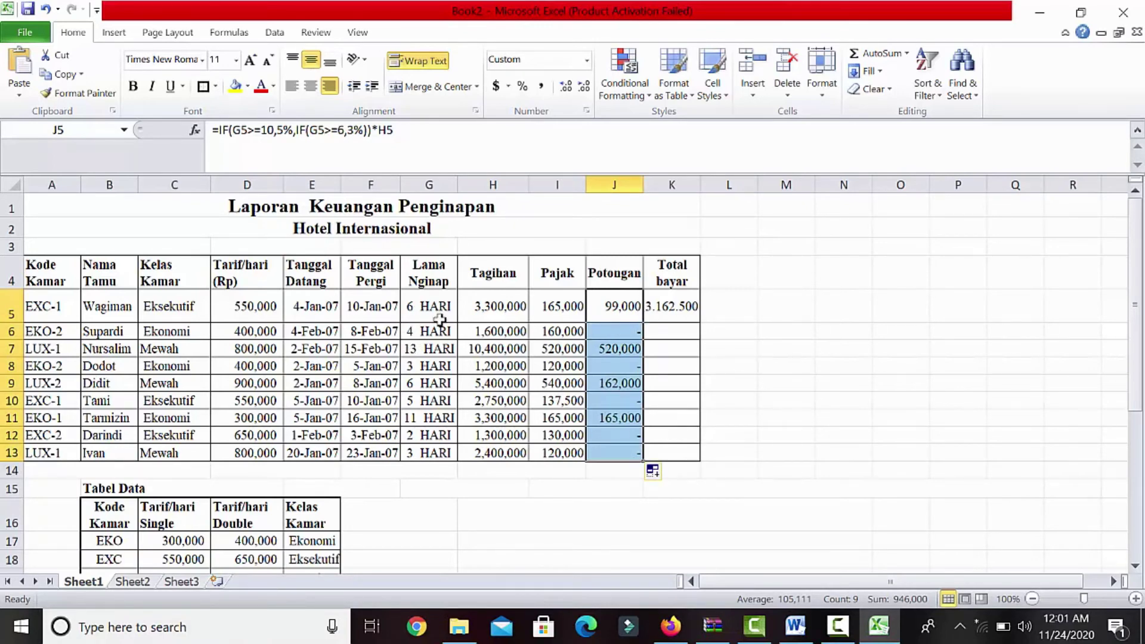
pyautogui.moveTo(1135, 352); pyautogui.dragTo(1135, 498)
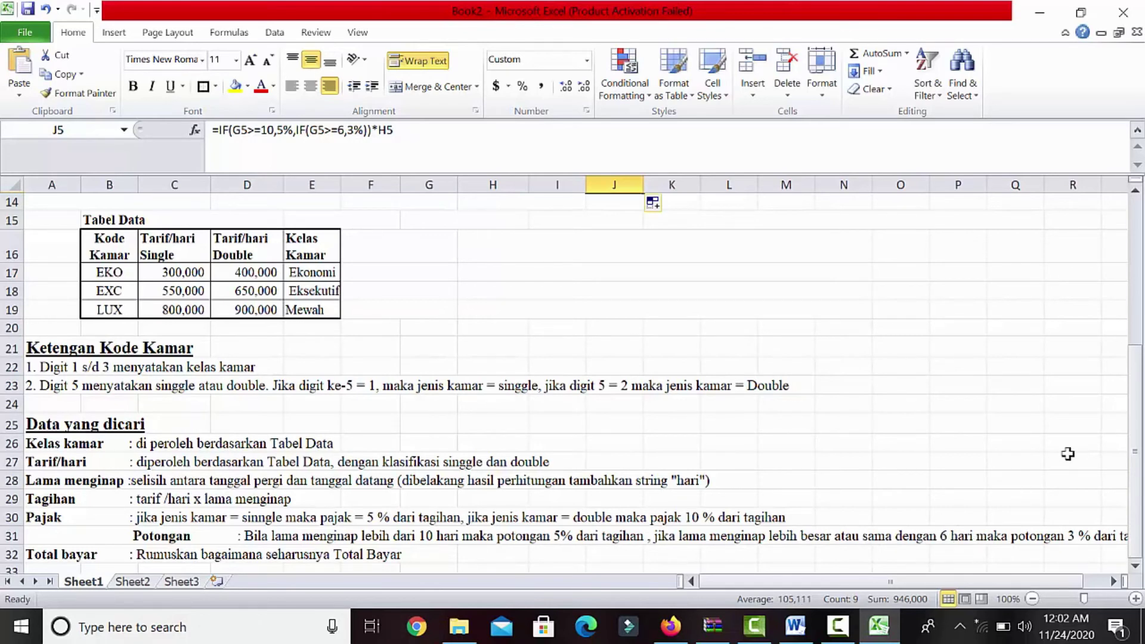
pyautogui.moveTo(1135, 430); pyautogui.dragTo(1039, 273)
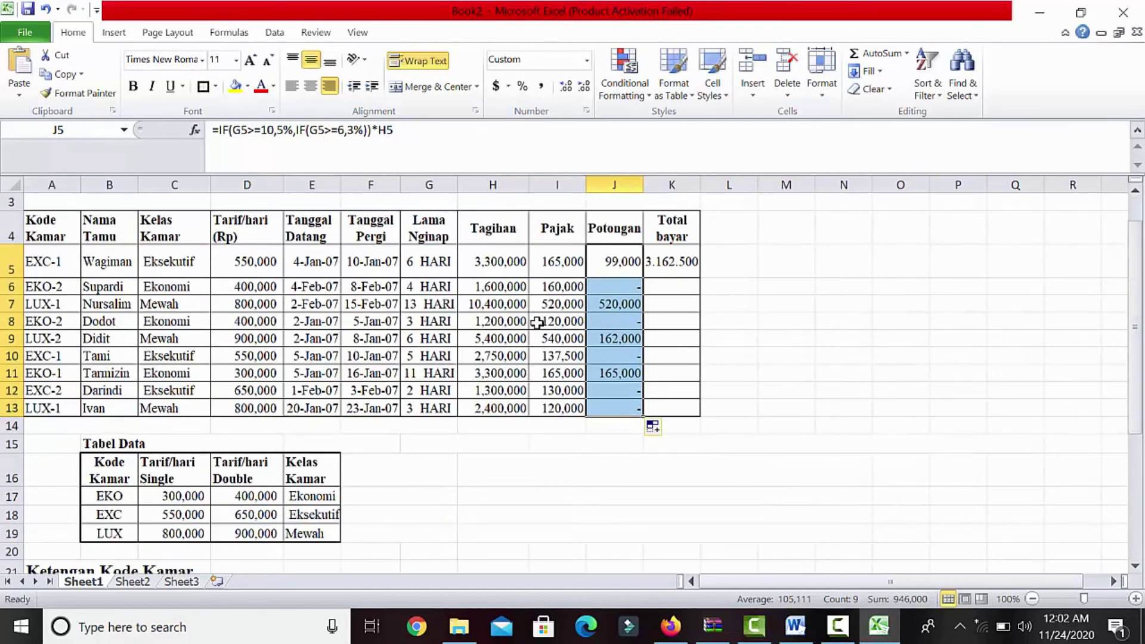
pyautogui.click(631, 287)
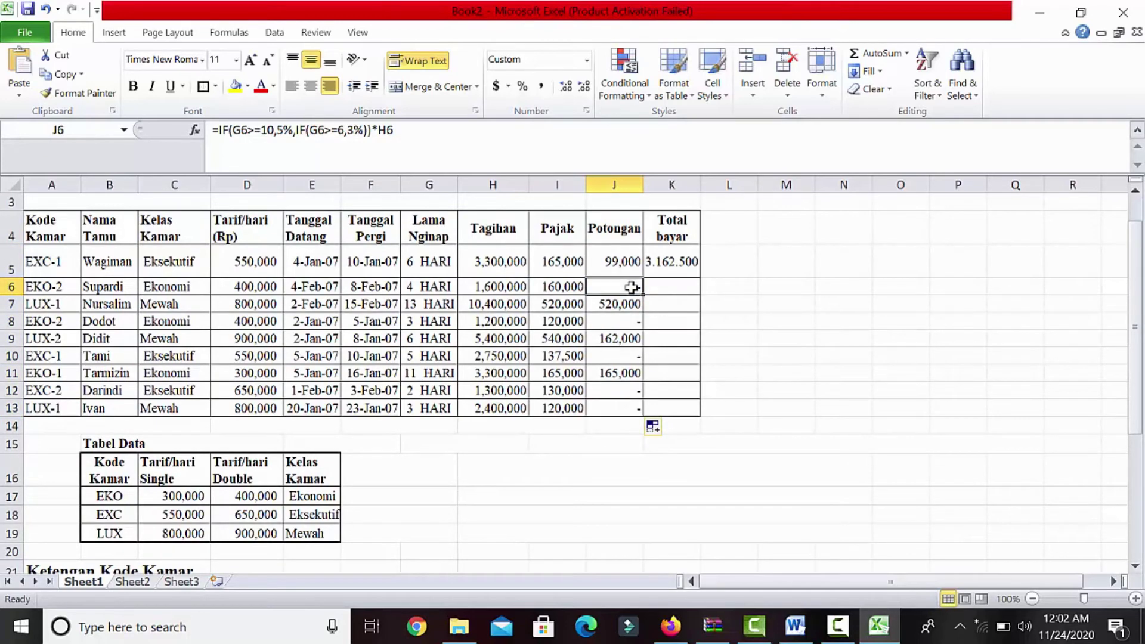
# Step: Replace the Total bayar value in K5 with a formula adding tax to the bill and subtracting the discount, =H5+I5-J5
pyautogui.click(686, 265)
pyautogui.press('BackSpace')
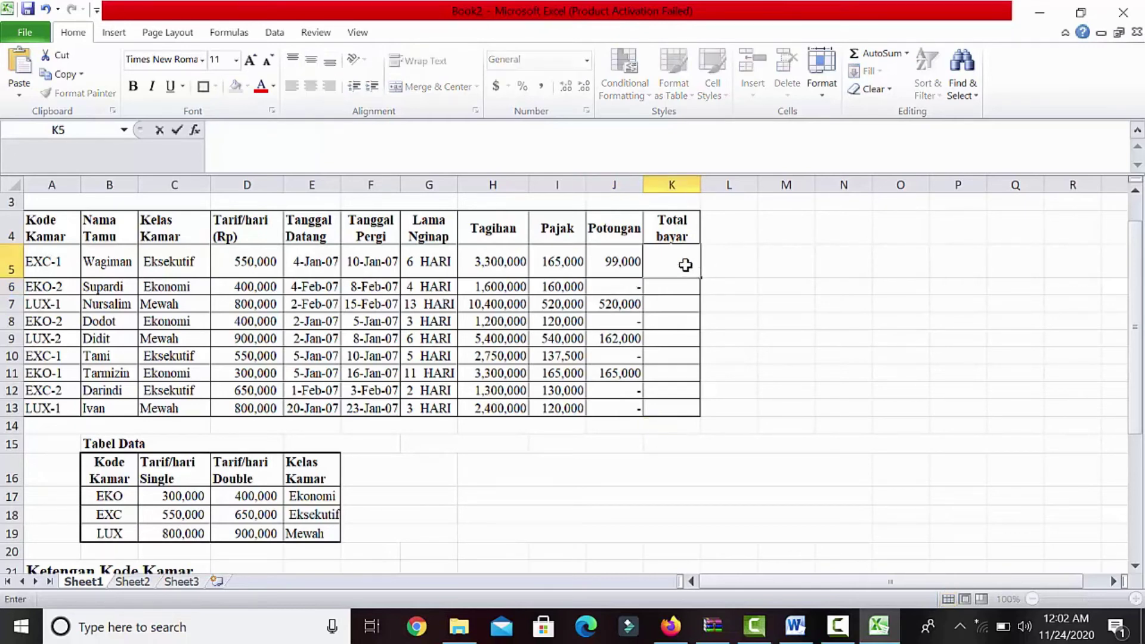
pyautogui.write('=')
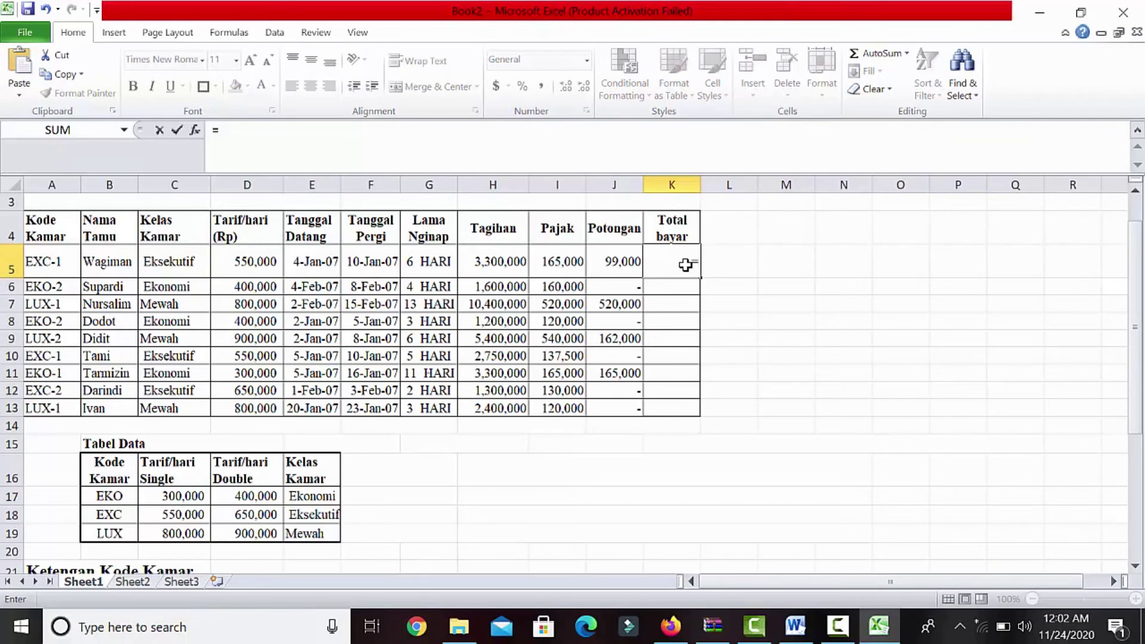
pyautogui.click(487, 246)
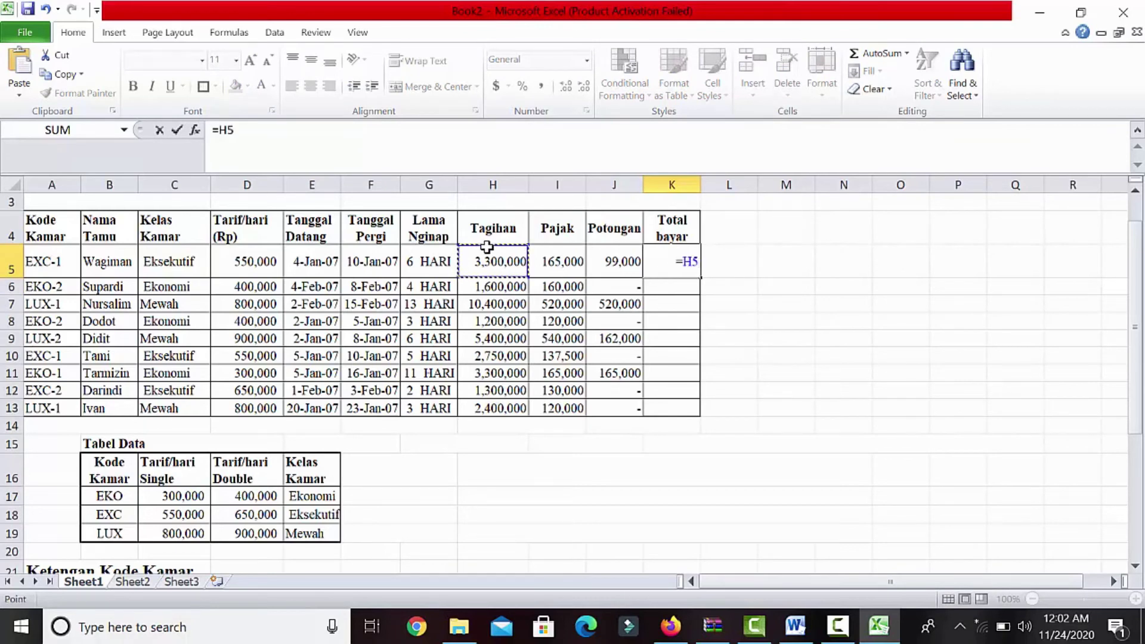
pyautogui.write('+')
pyautogui.click(542, 267)
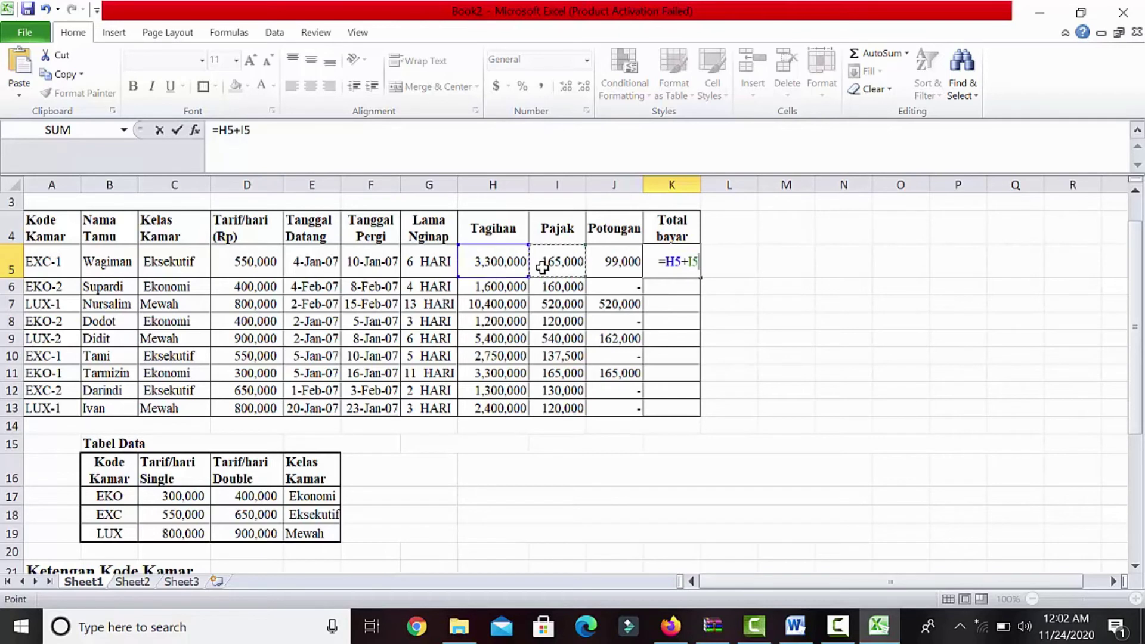
pyautogui.write('-')
pyautogui.click(594, 261)
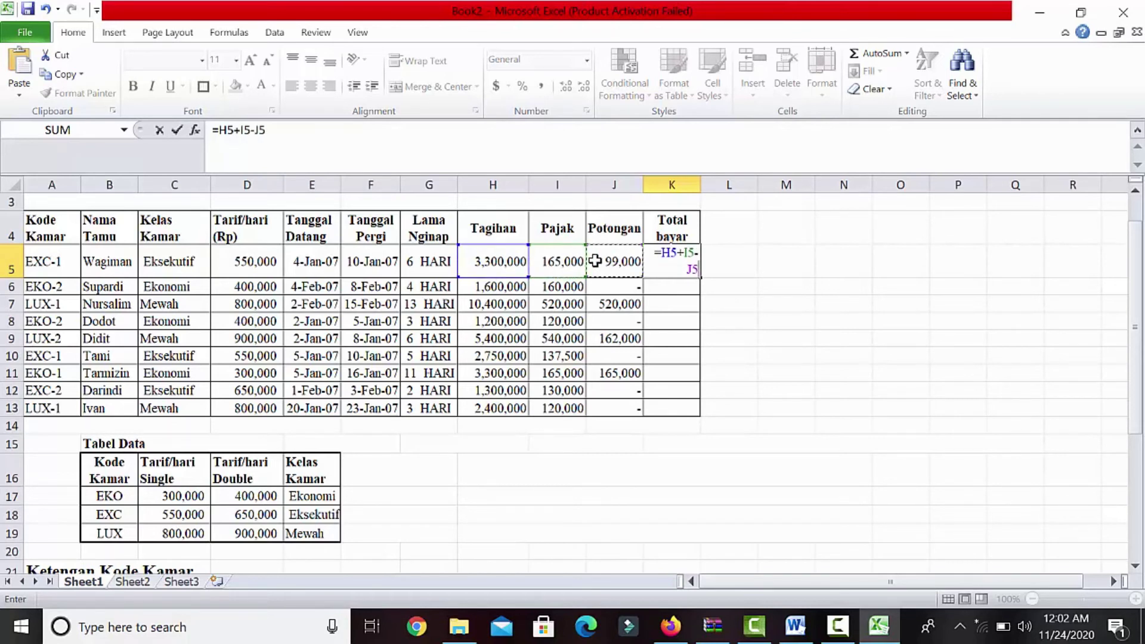
pyautogui.press('Return')
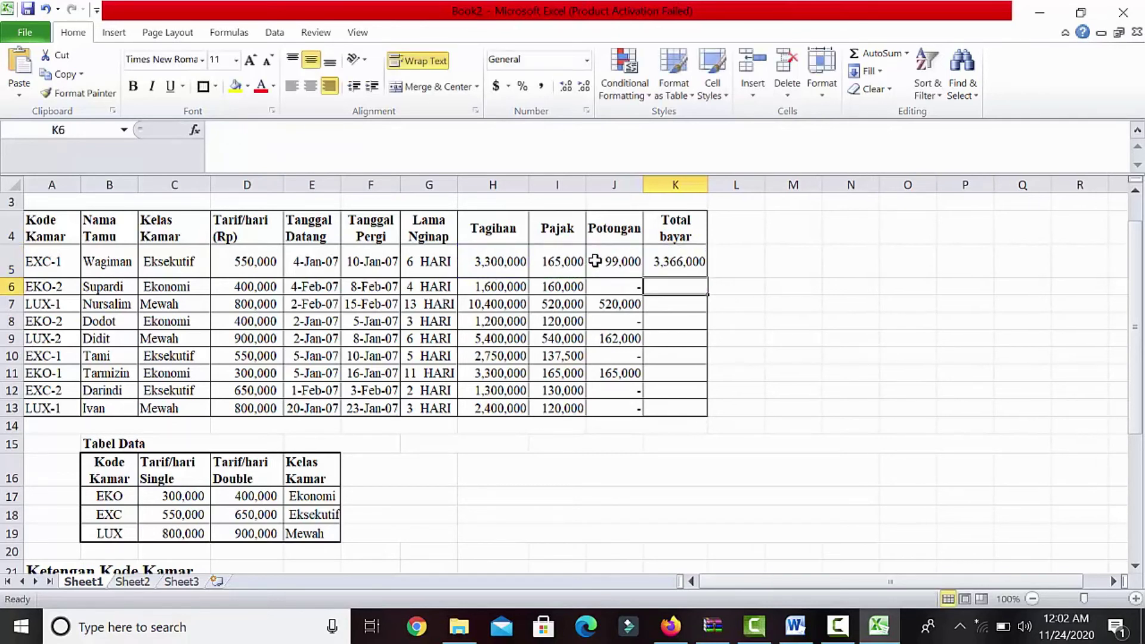
# Step: Fill the Total bayar formula from K5 down through K13 and autofit the width of column K
pyautogui.click(680, 264)
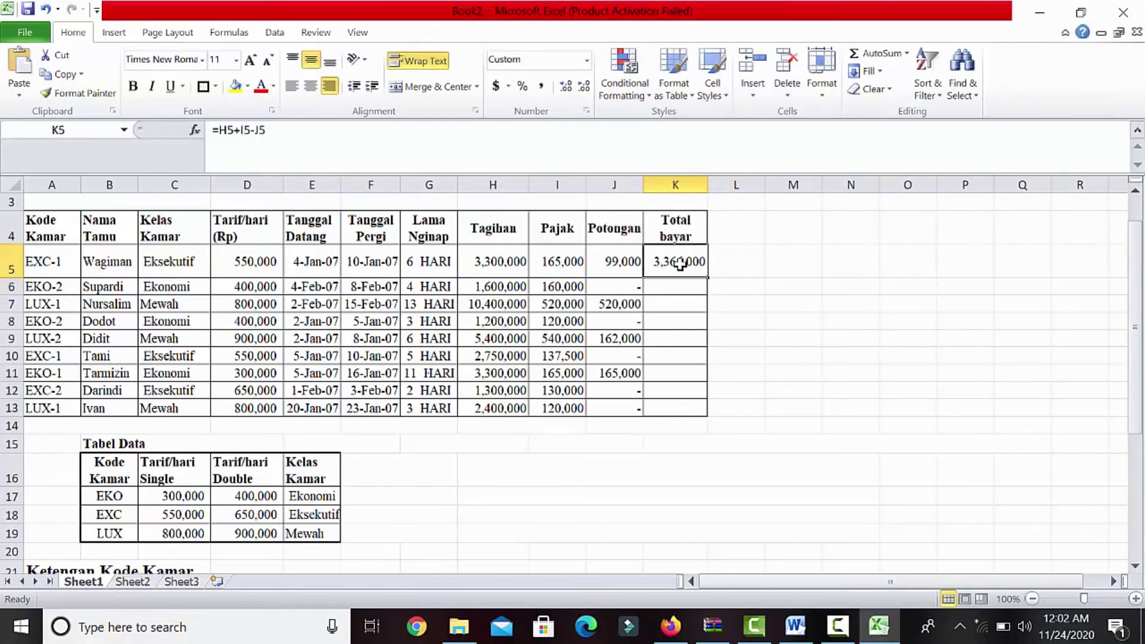
pyautogui.moveTo(705, 279); pyautogui.dragTo(705, 412)
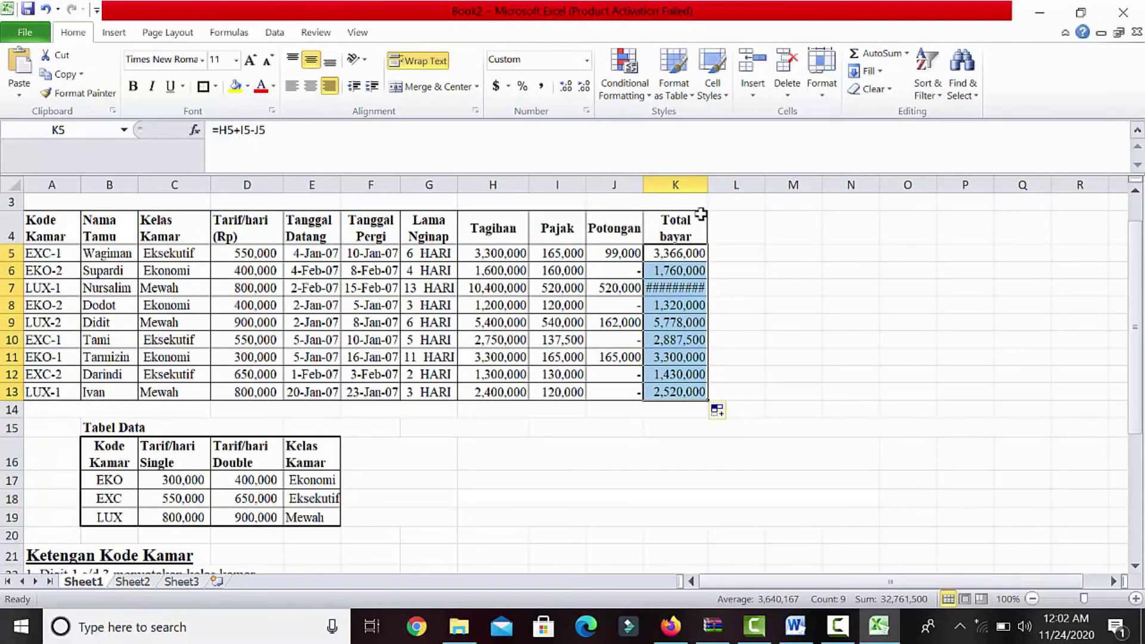
pyautogui.doubleClick(708, 186)
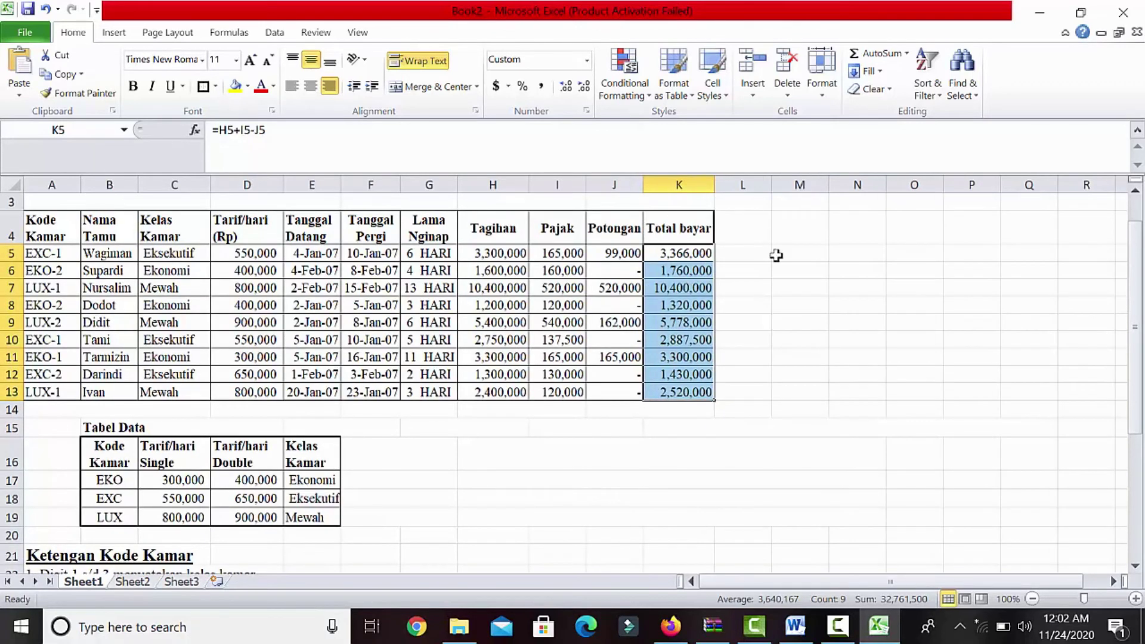
pyautogui.click(799, 322)
pyautogui.scroll(1, 1133, 403)
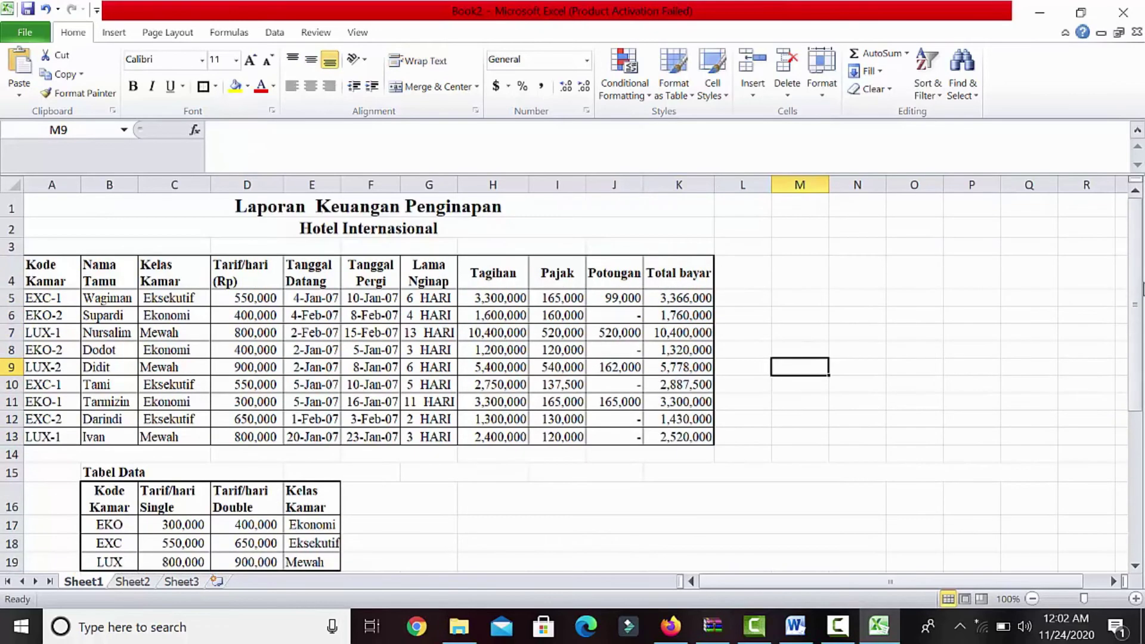
# Step: Review the Langkah Kerja instructions in the Word task document and return to the Excel report
pyautogui.click(429, 226)
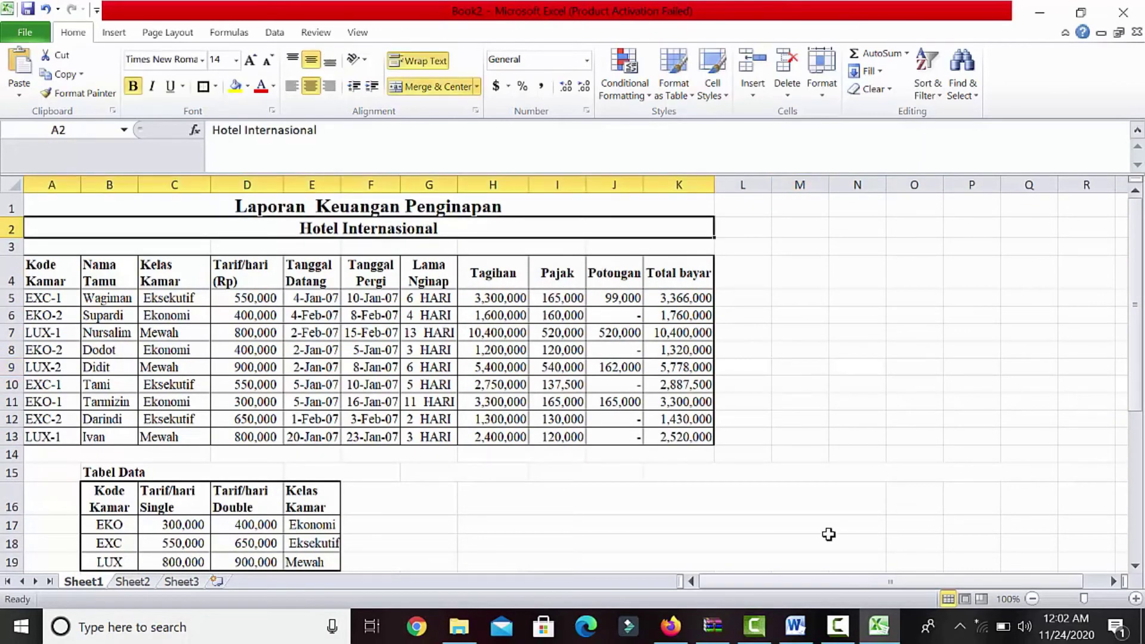
pyautogui.moveTo(1139, 285); pyautogui.dragTo(1140, 285)
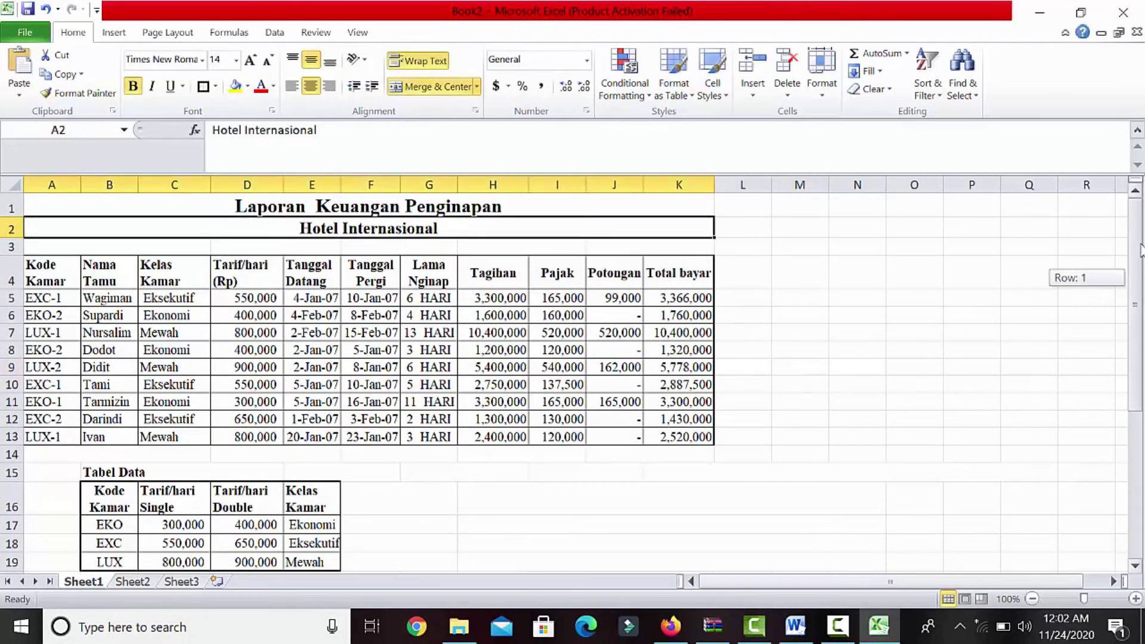
pyautogui.click(796, 626)
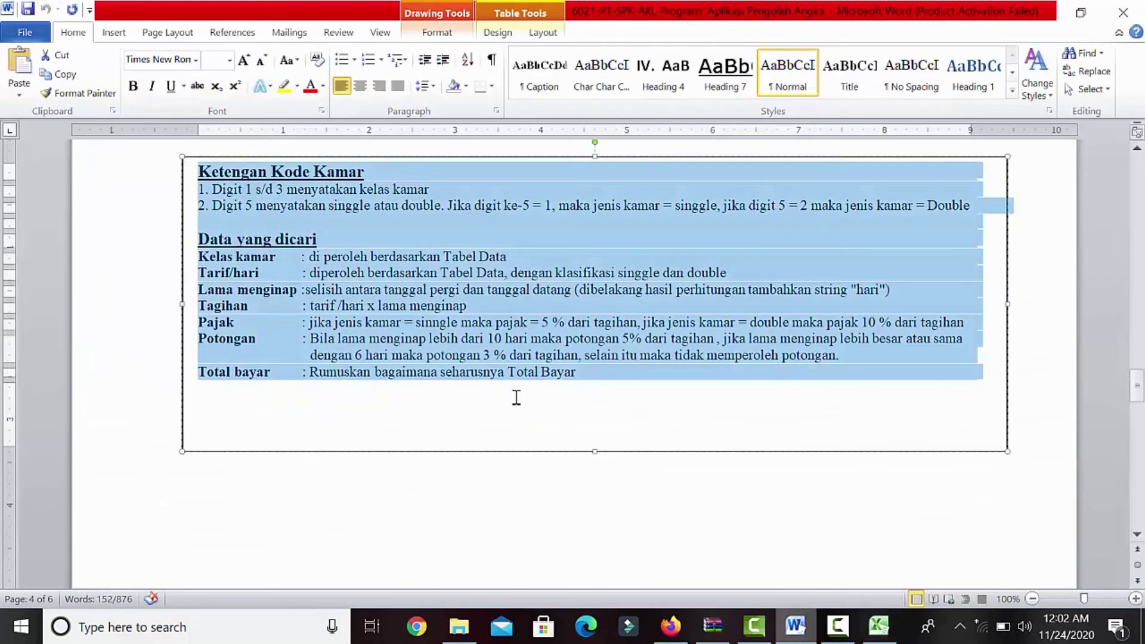
pyautogui.click(480, 406)
pyautogui.moveTo(1139, 382); pyautogui.dragTo(1134, 259)
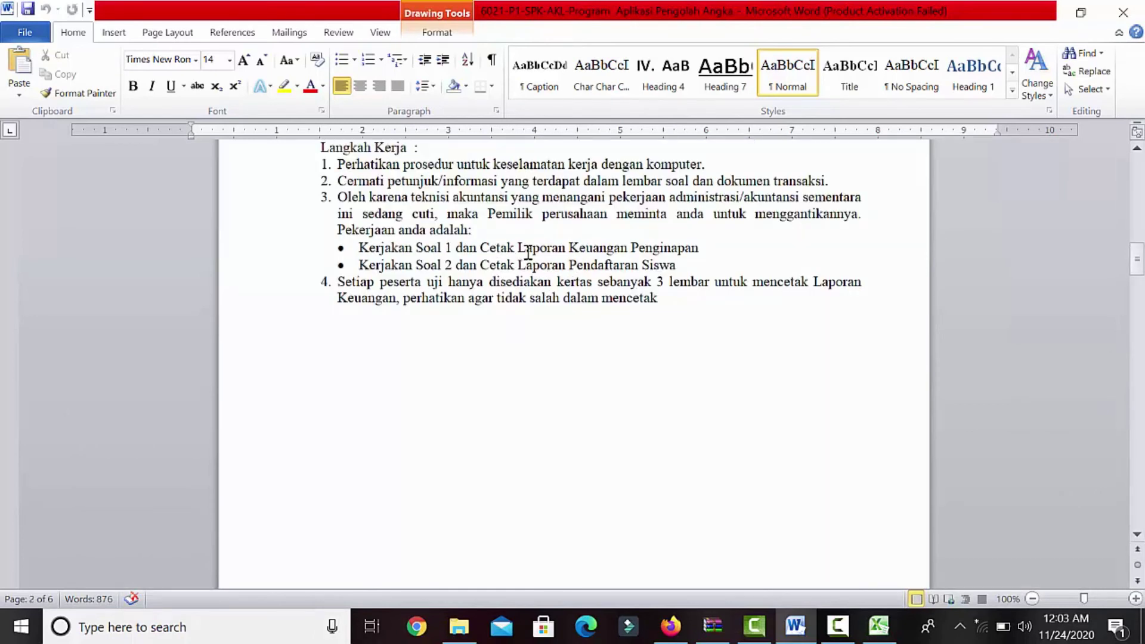
pyautogui.click(878, 626)
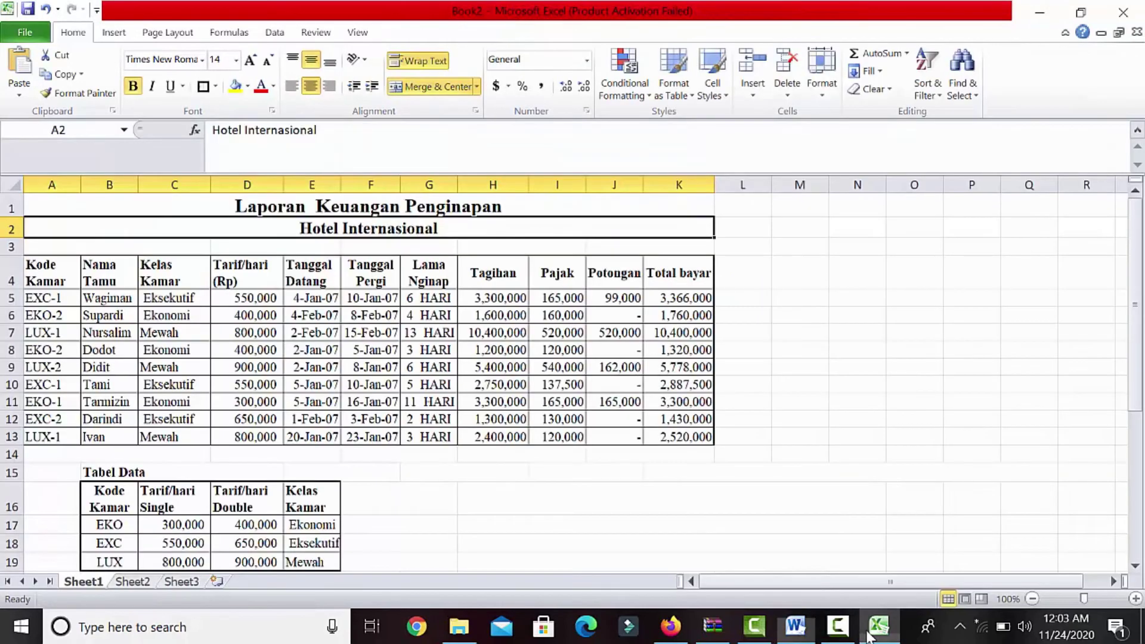
pyautogui.click(429, 419)
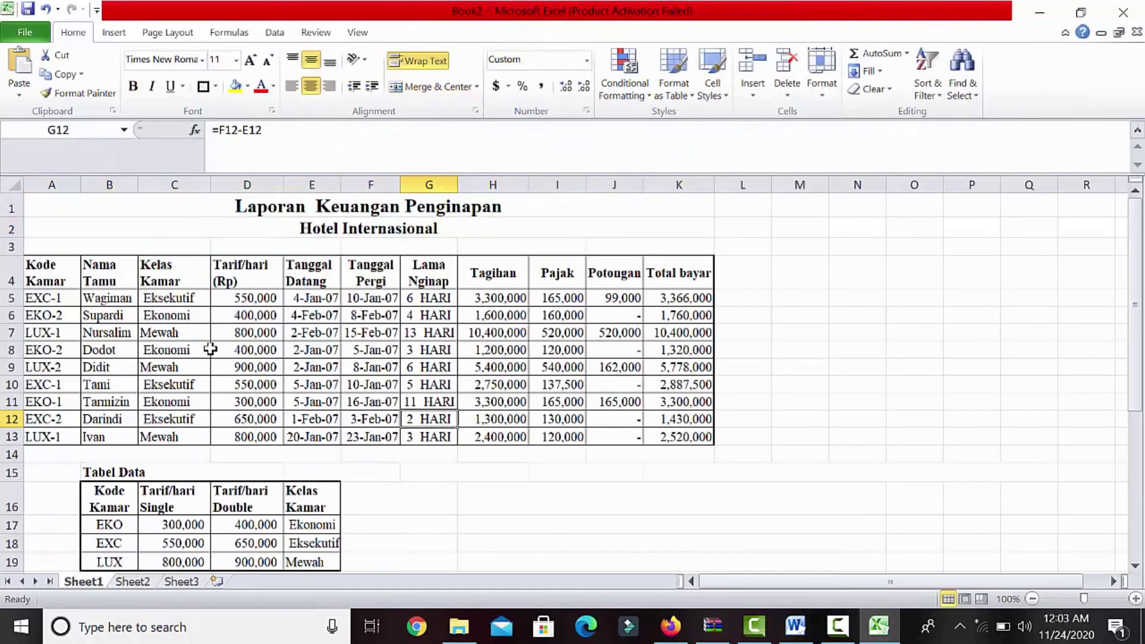
# Step: Set the print orientation of the report worksheet to Landscape
pyautogui.click(13, 44)
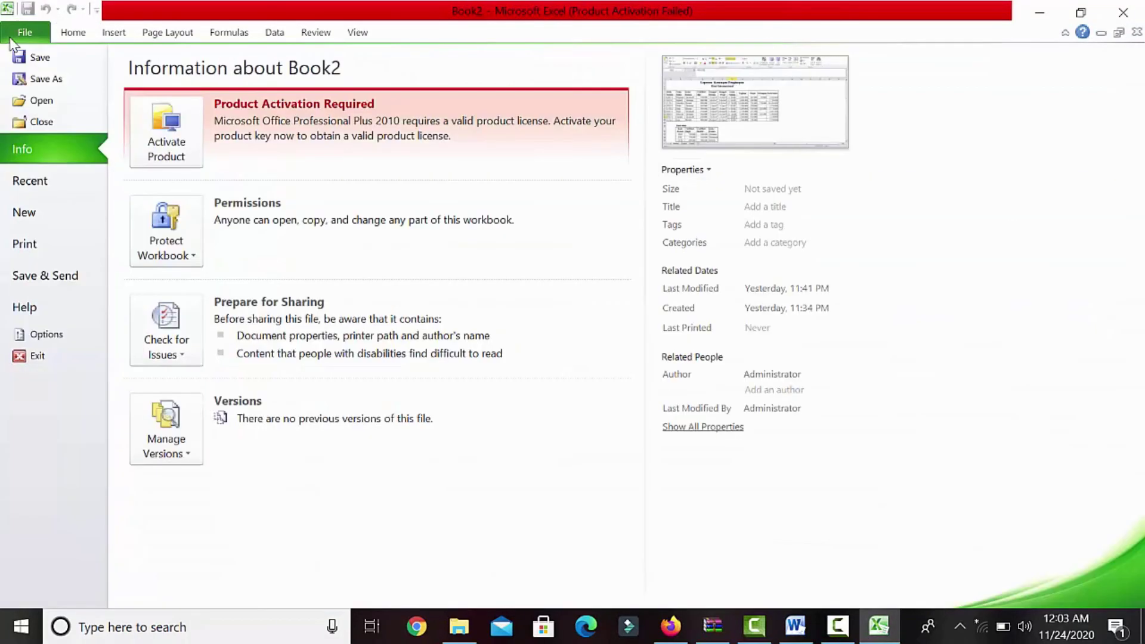
pyautogui.click(63, 246)
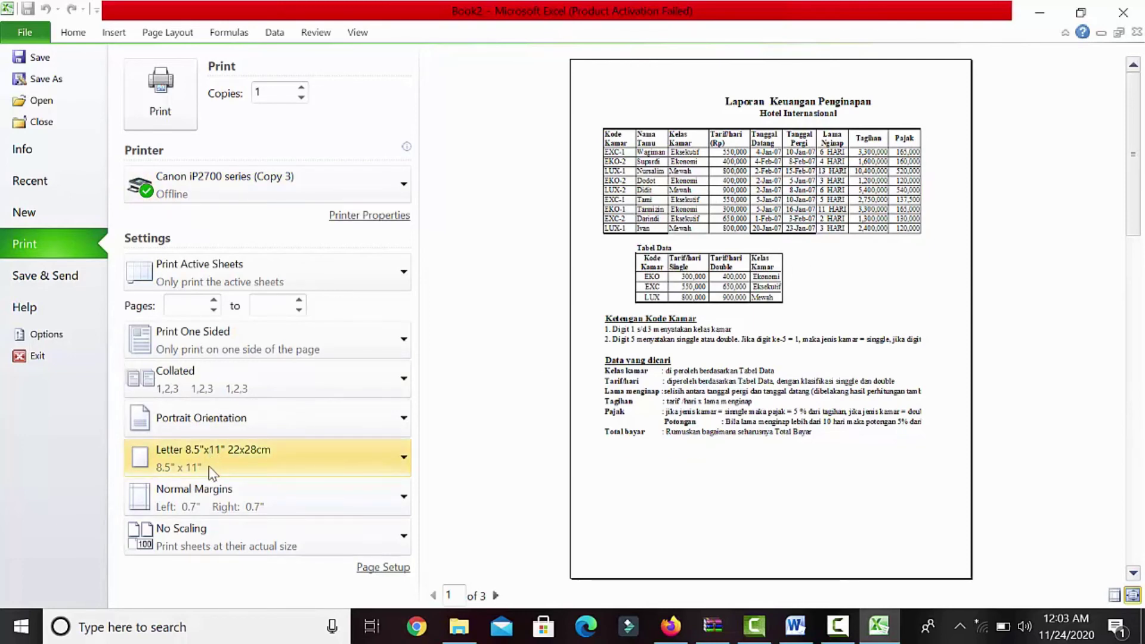
pyautogui.click(238, 420)
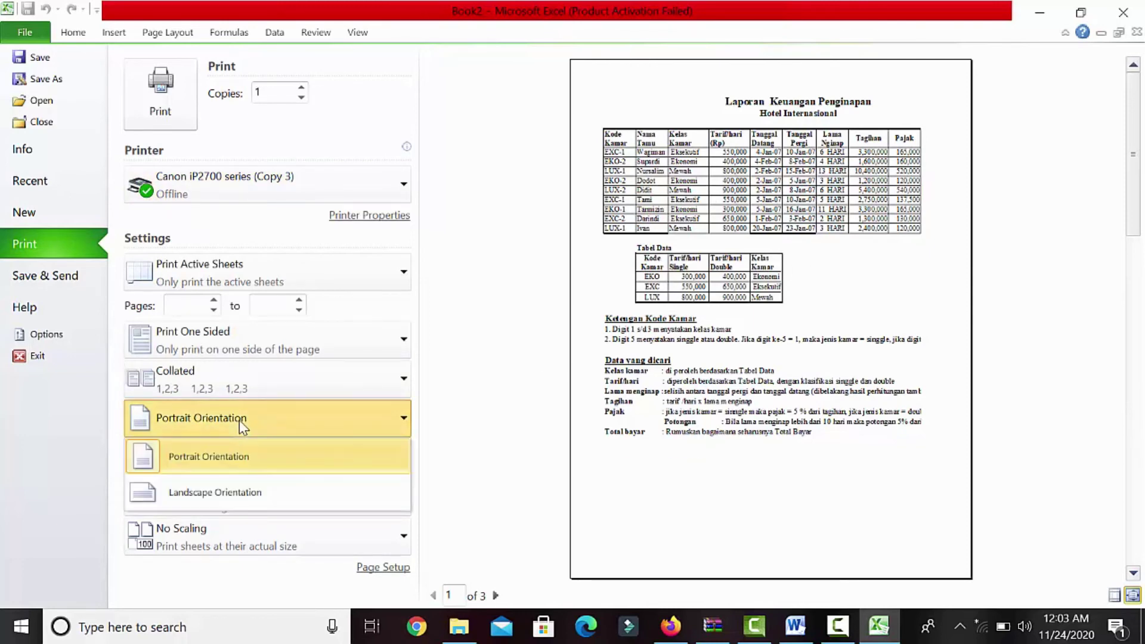
pyautogui.click(235, 493)
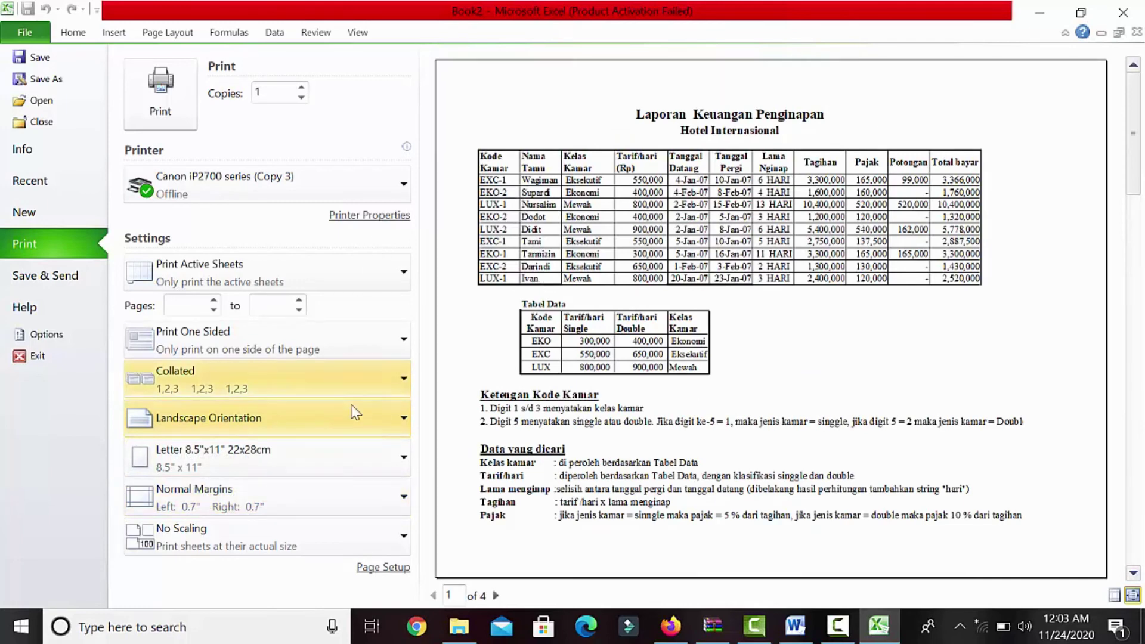
# Step: Try Narrow margins in the print preview, restore Normal margins and return to the worksheet
pyautogui.click(320, 488)
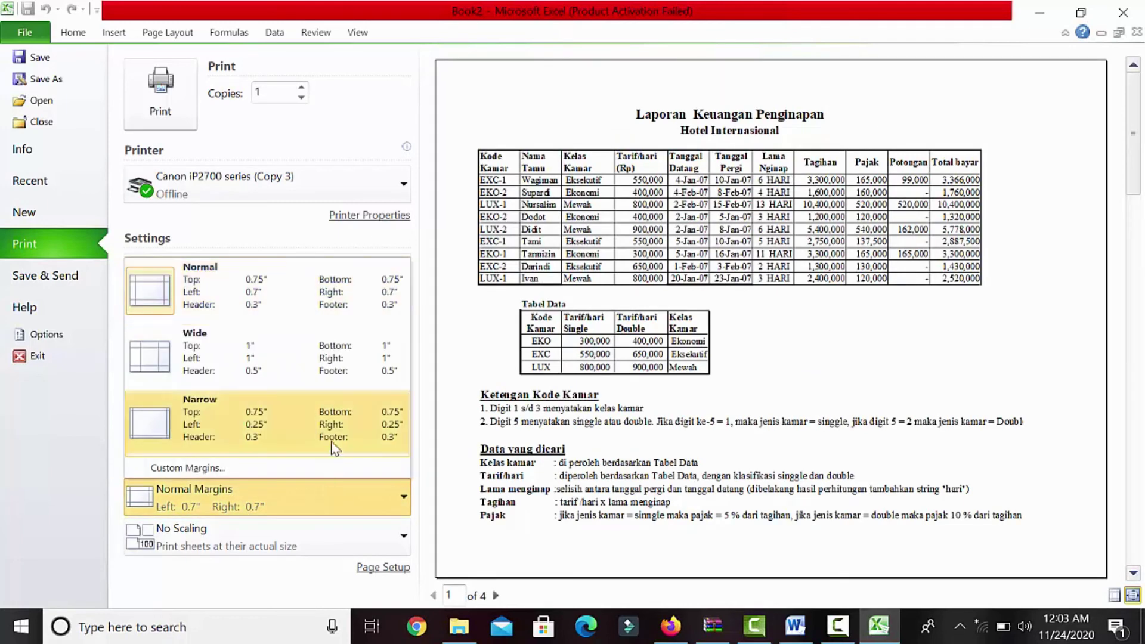
pyautogui.click(321, 421)
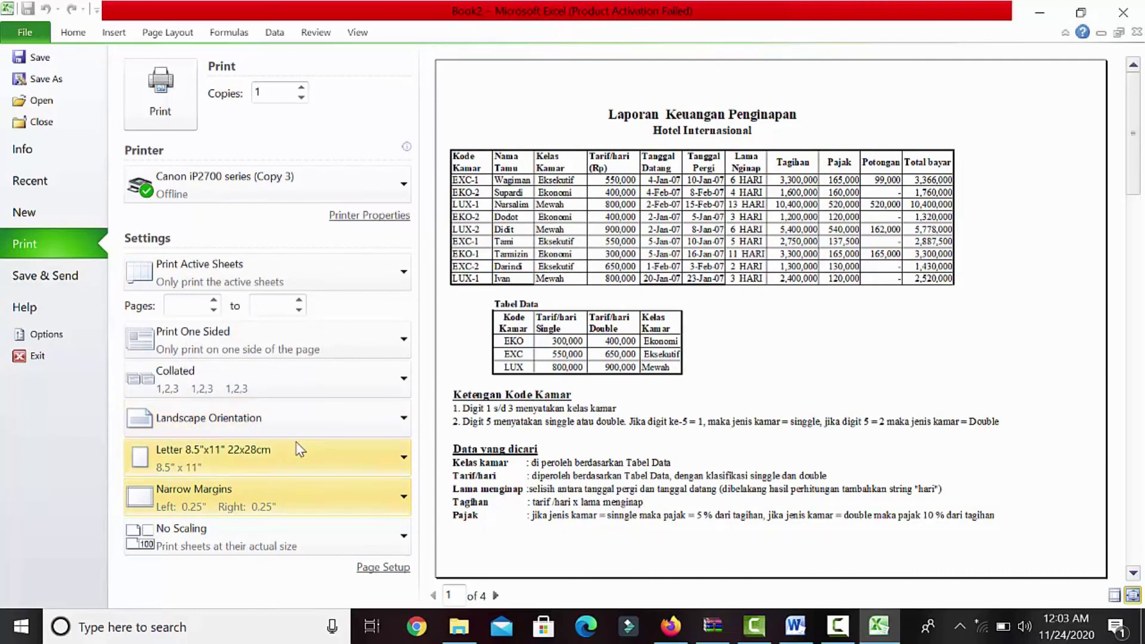
pyautogui.click(287, 504)
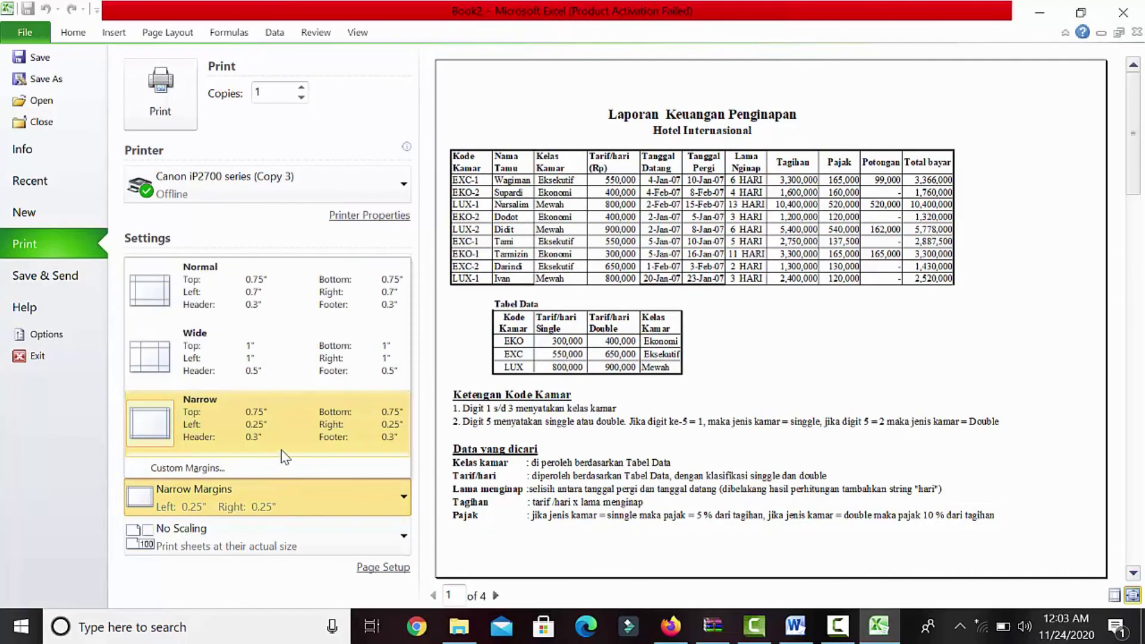
pyautogui.click(272, 308)
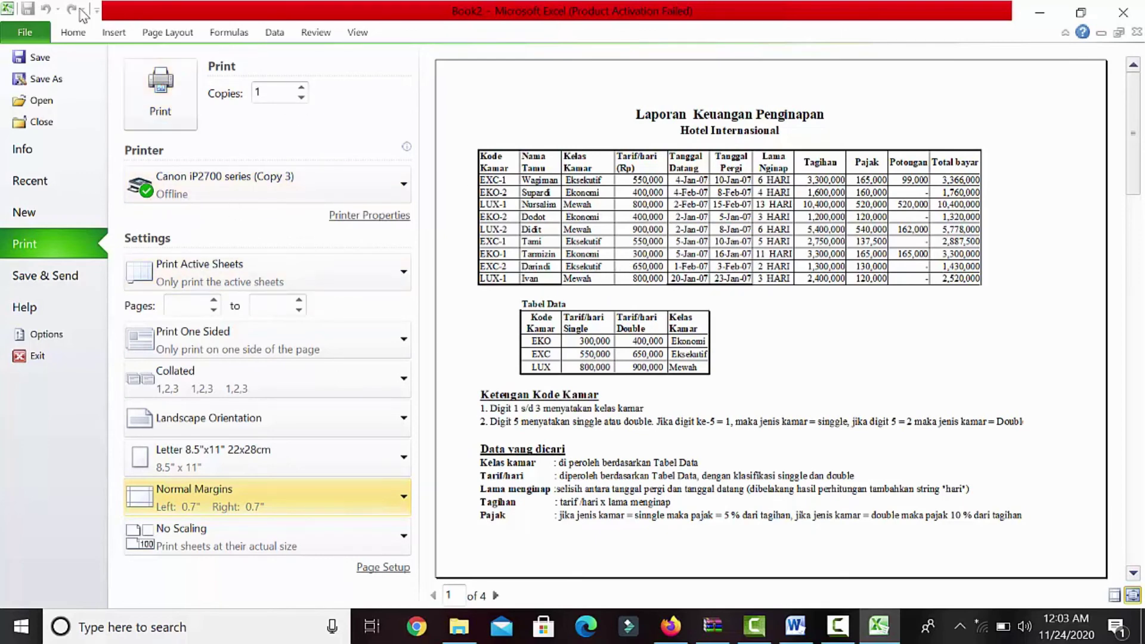
pyautogui.click(73, 33)
pyautogui.click(205, 369)
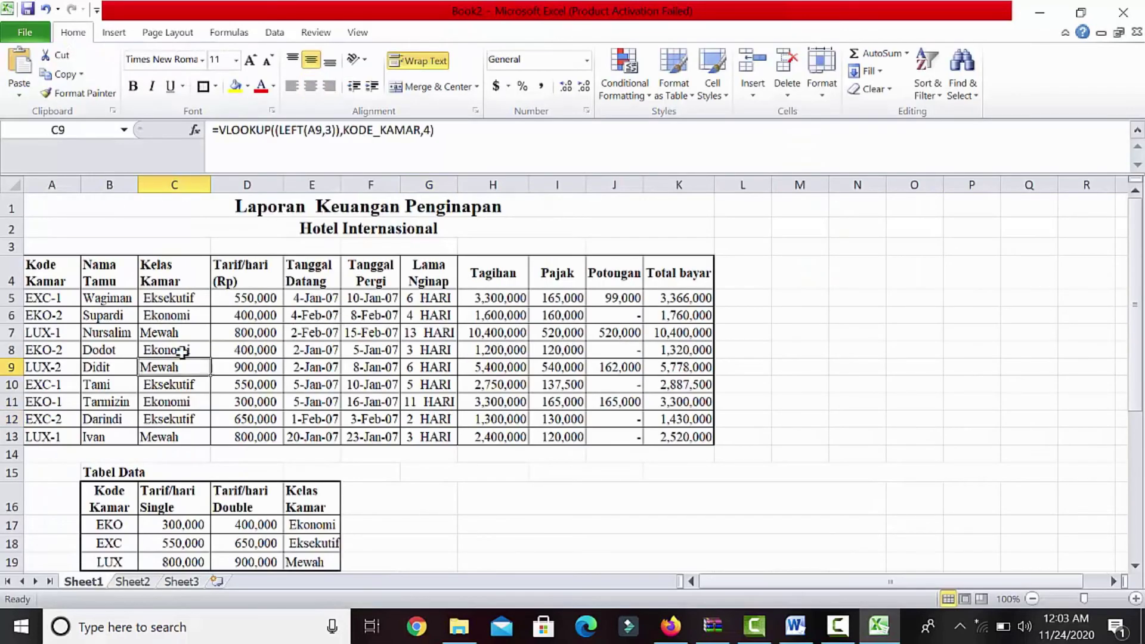
# Step: Apply a box border around the whole report table, A4:K13
pyautogui.moveTo(36, 270); pyautogui.dragTo(667, 435)
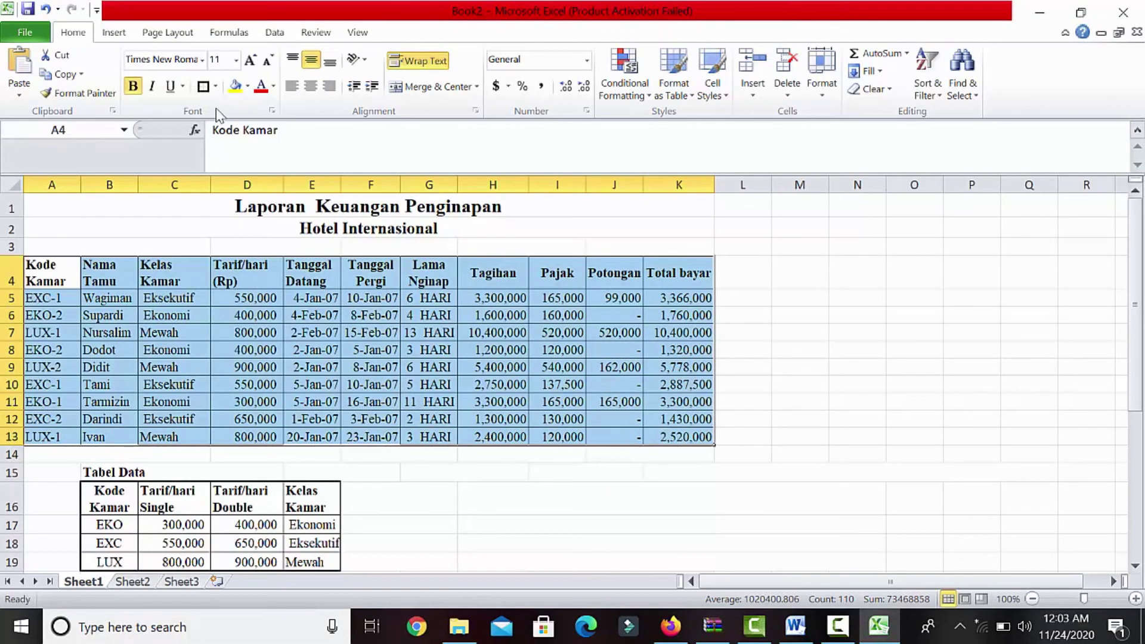
pyautogui.click(203, 87)
pyautogui.click(474, 555)
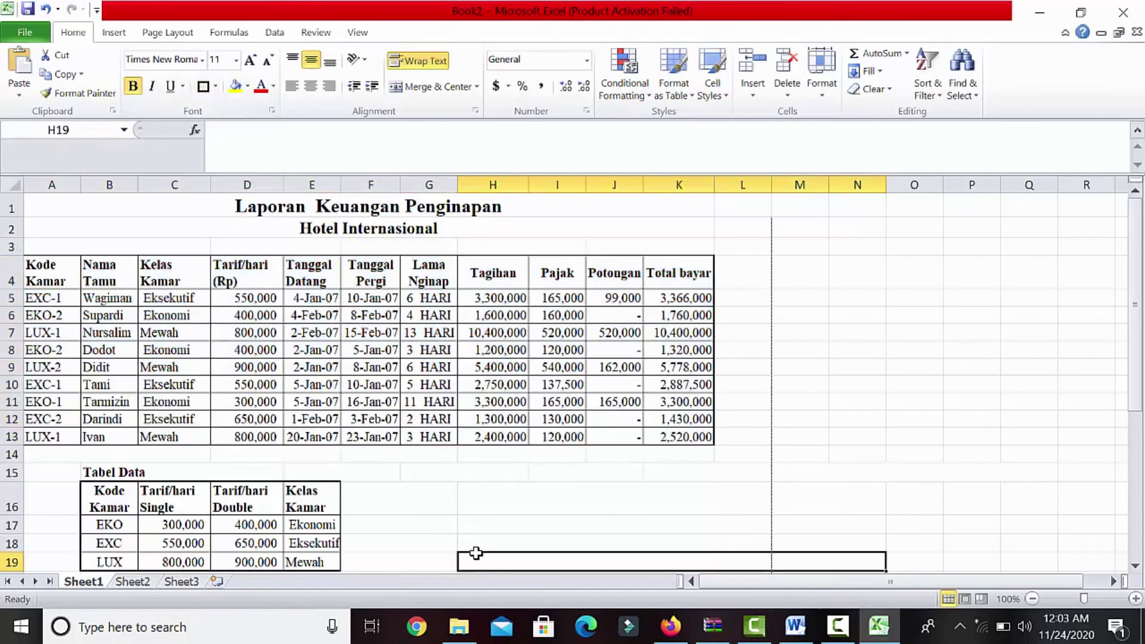
# Step: Apply a box border and a yellow fill to the report table's header row, A4:K4
pyautogui.moveTo(51, 271); pyautogui.dragTo(690, 273)
pyautogui.click(203, 86)
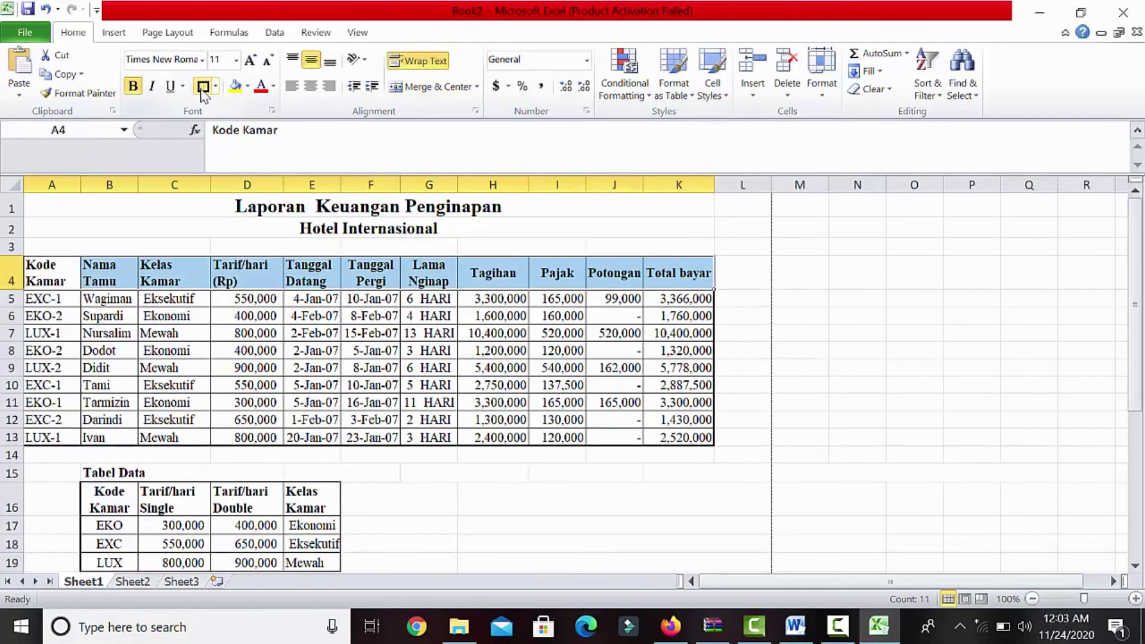
pyautogui.click(238, 88)
pyautogui.click(316, 371)
# Step: Fill the report table's data rows, A5:K13, with light olive green
pyautogui.click(71, 297)
pyautogui.moveTo(96, 322); pyautogui.dragTo(650, 431)
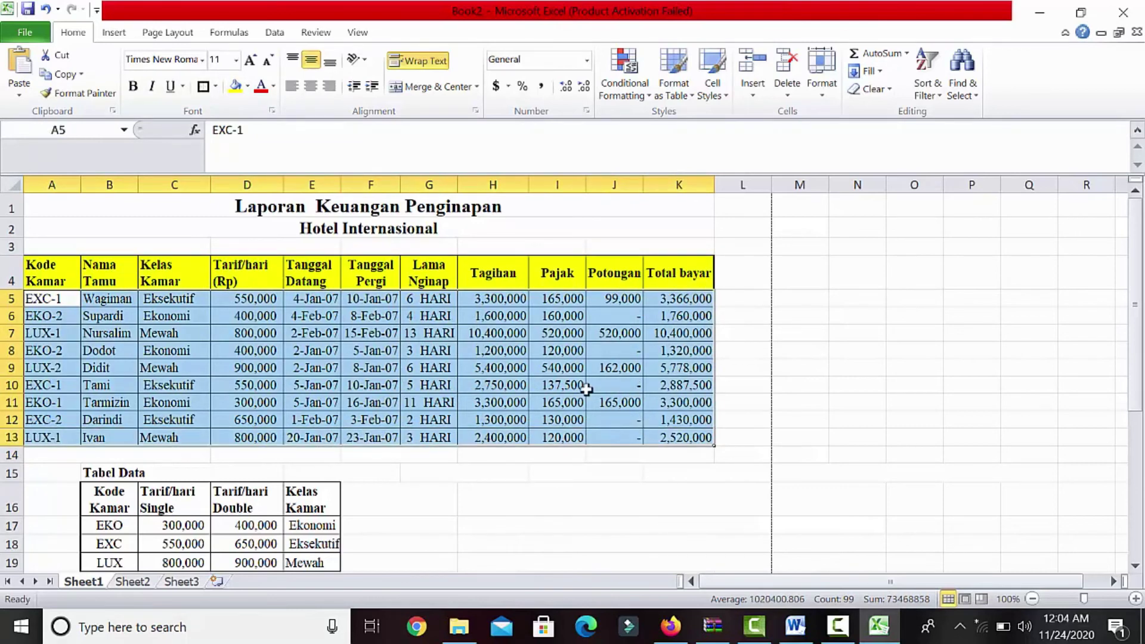
pyautogui.click(247, 87)
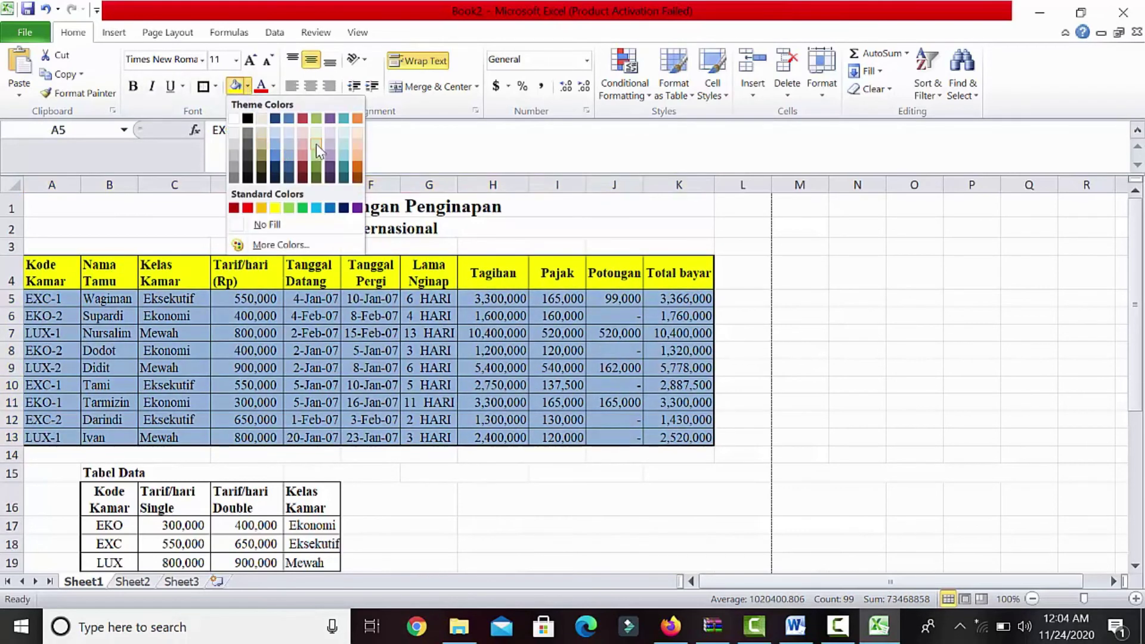
pyautogui.click(317, 158)
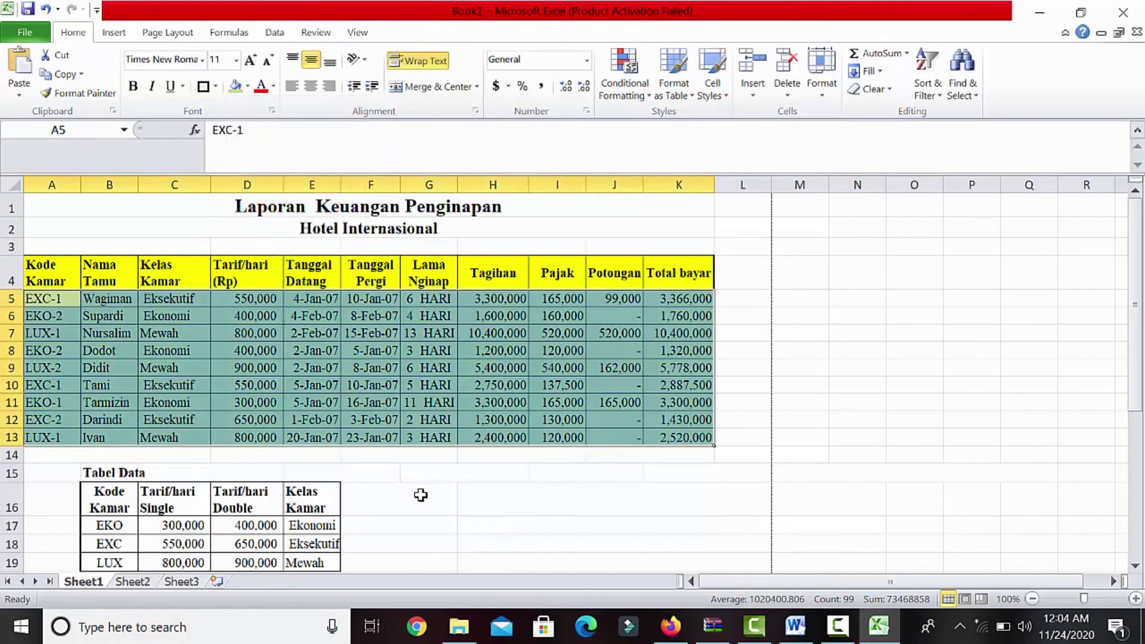
pyautogui.click(420, 495)
pyautogui.click(600, 486)
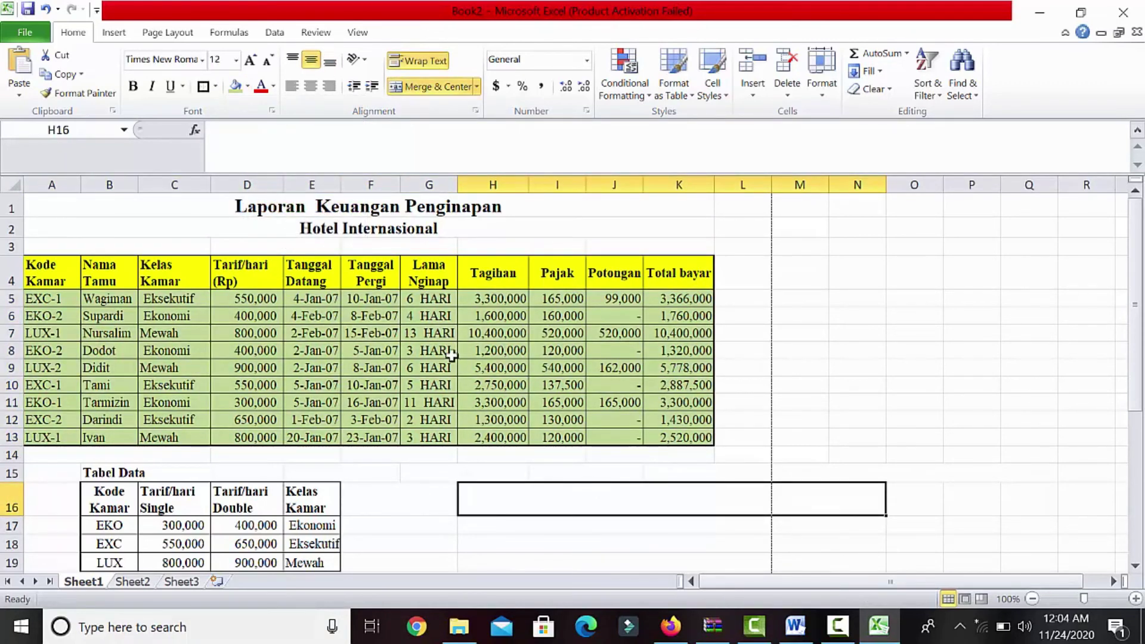
# Step: Try to give the Tarif/hari values in D5:D13 a Currency number format
pyautogui.moveTo(256, 298); pyautogui.dragTo(257, 438)
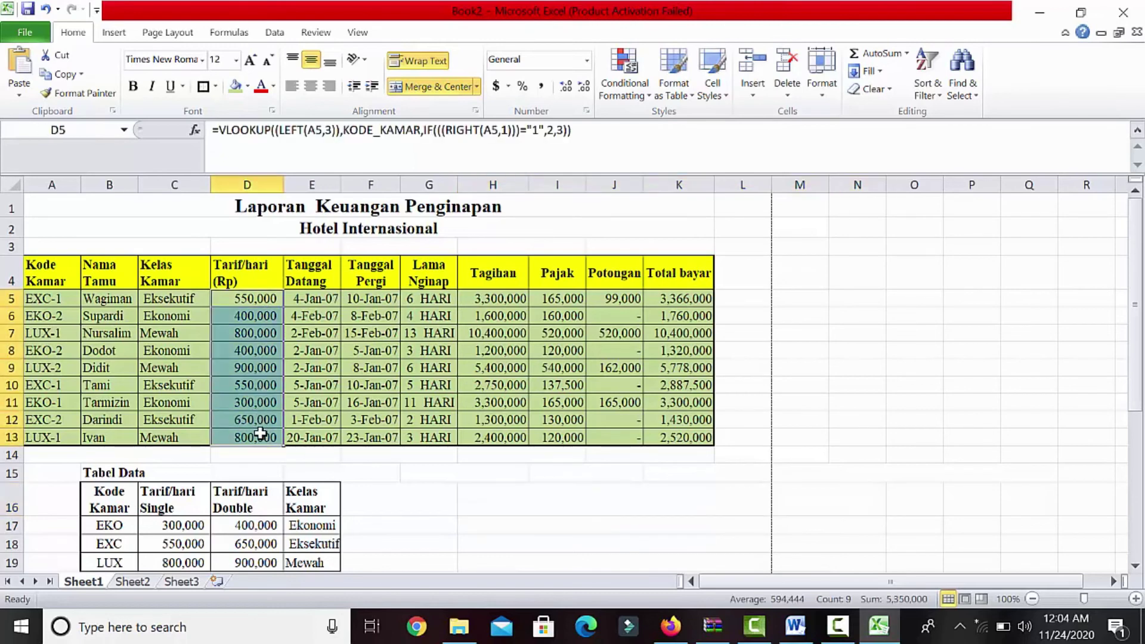
pyautogui.click(507, 87)
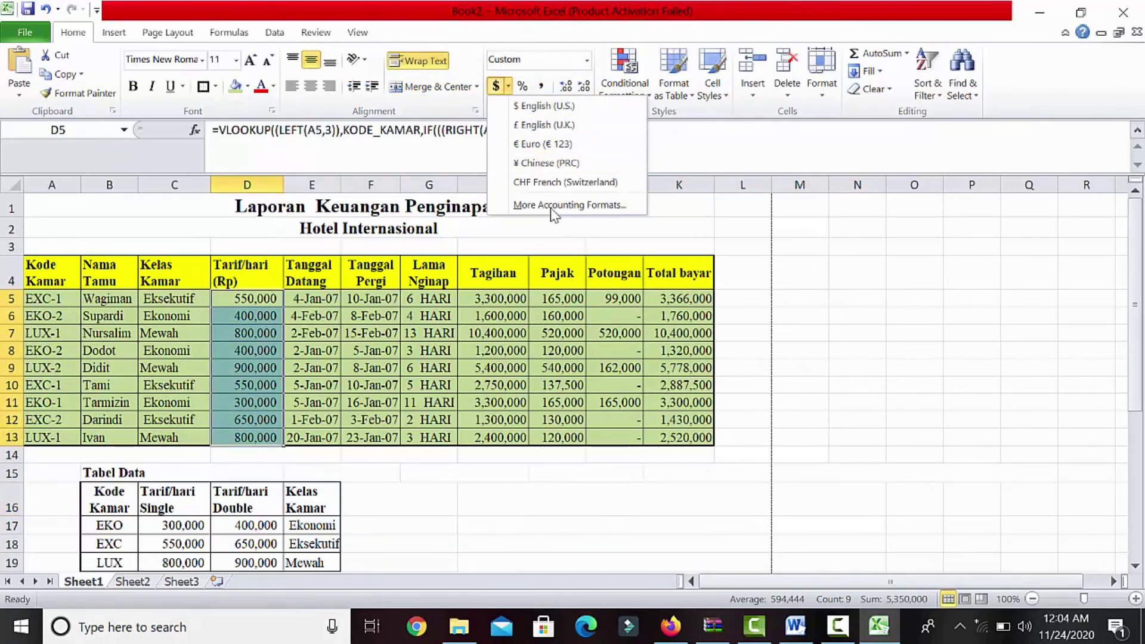
pyautogui.click(228, 300)
pyautogui.rightClick(227, 300)
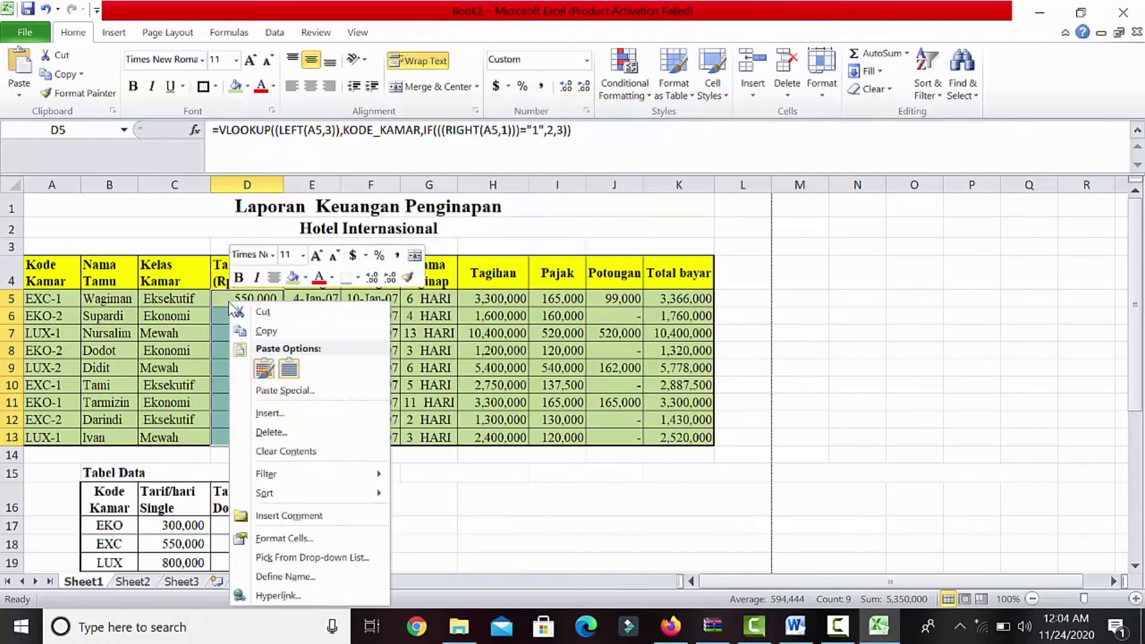
pyautogui.click(286, 539)
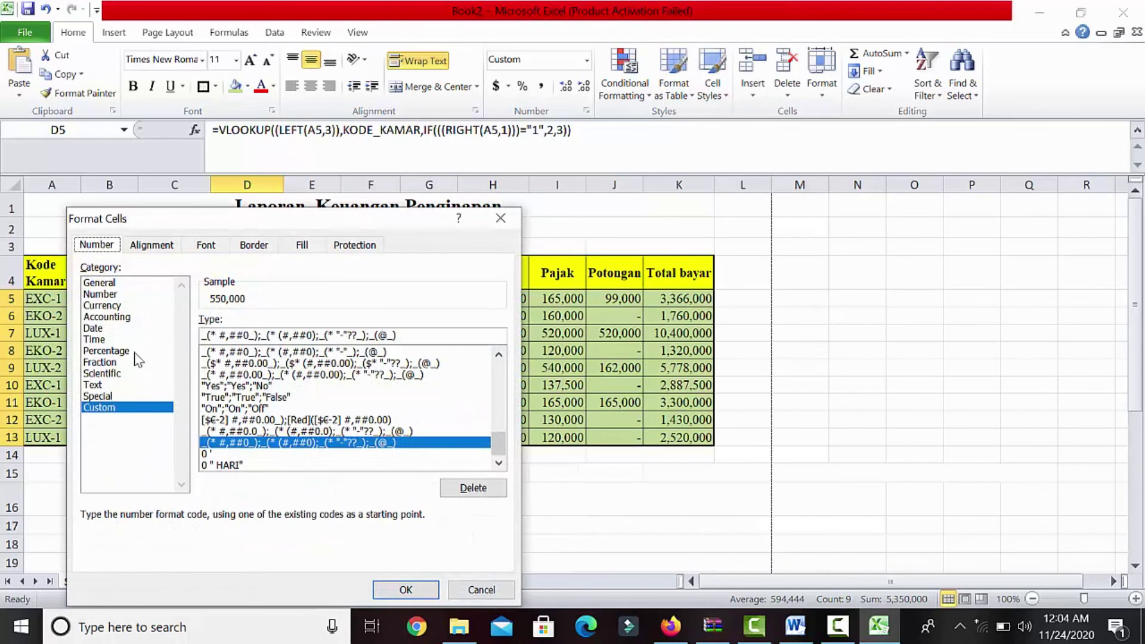
pyautogui.click(101, 305)
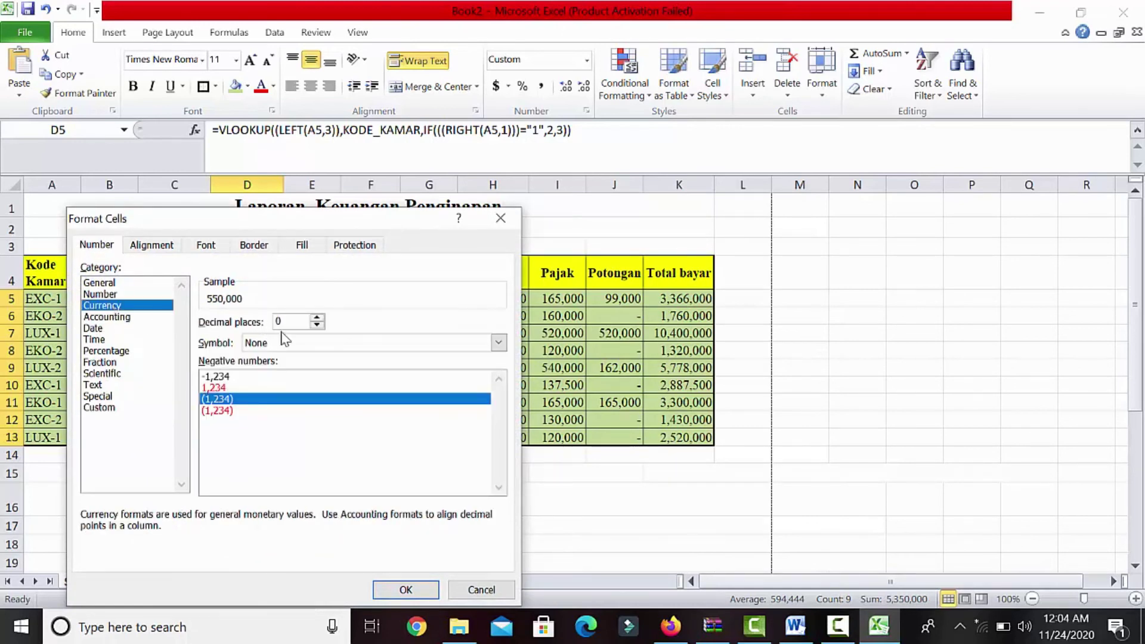
pyautogui.click(305, 344)
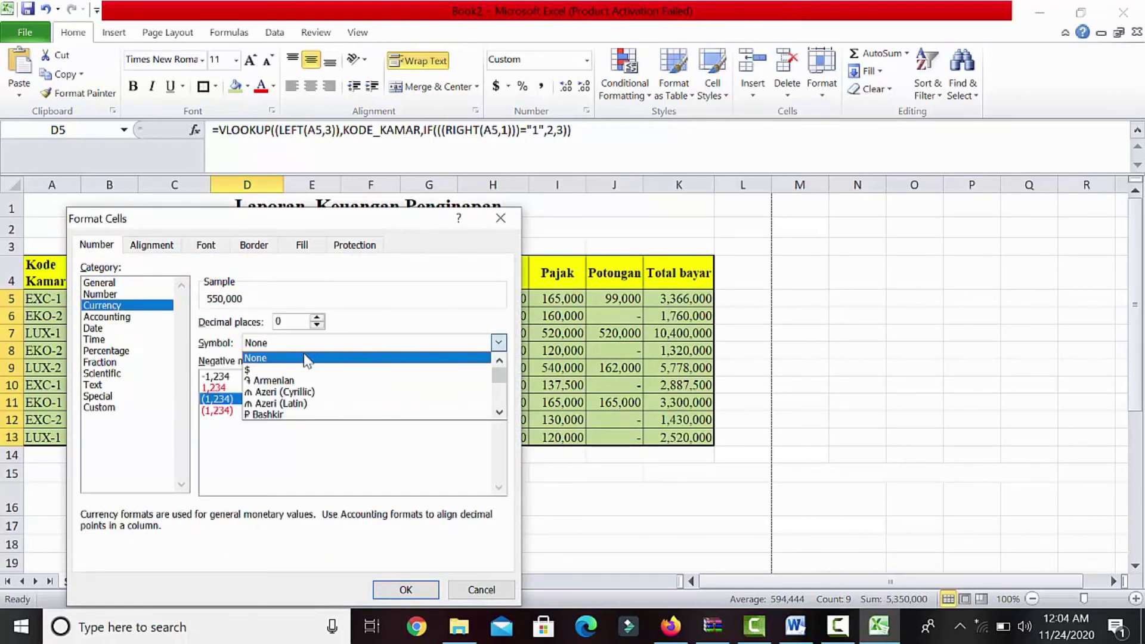
pyautogui.click(151, 245)
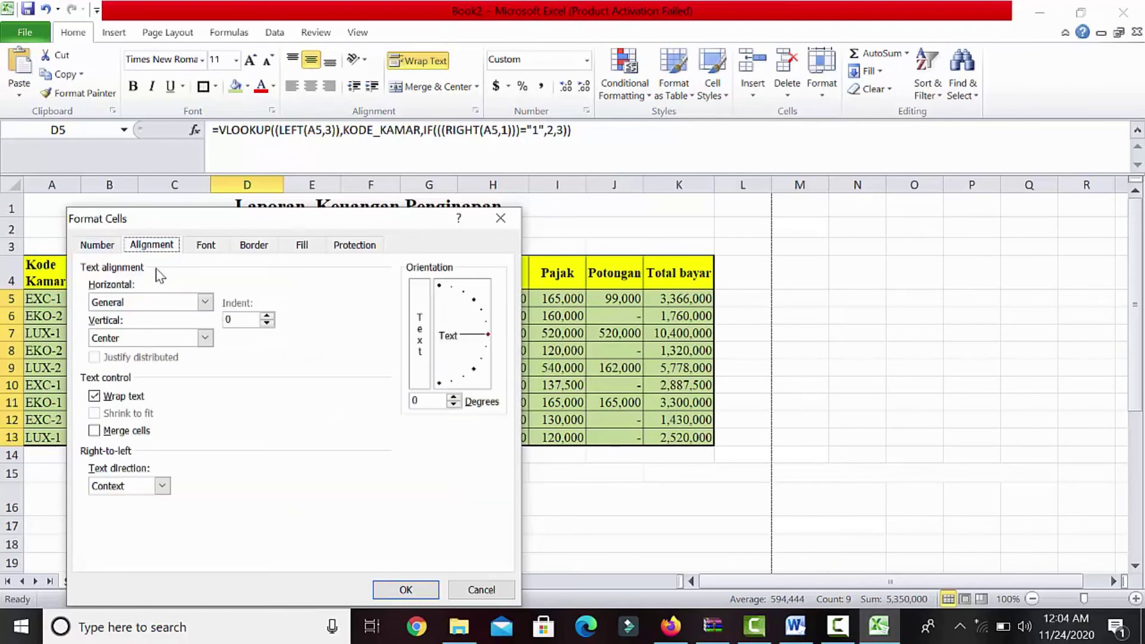
pyautogui.click(97, 245)
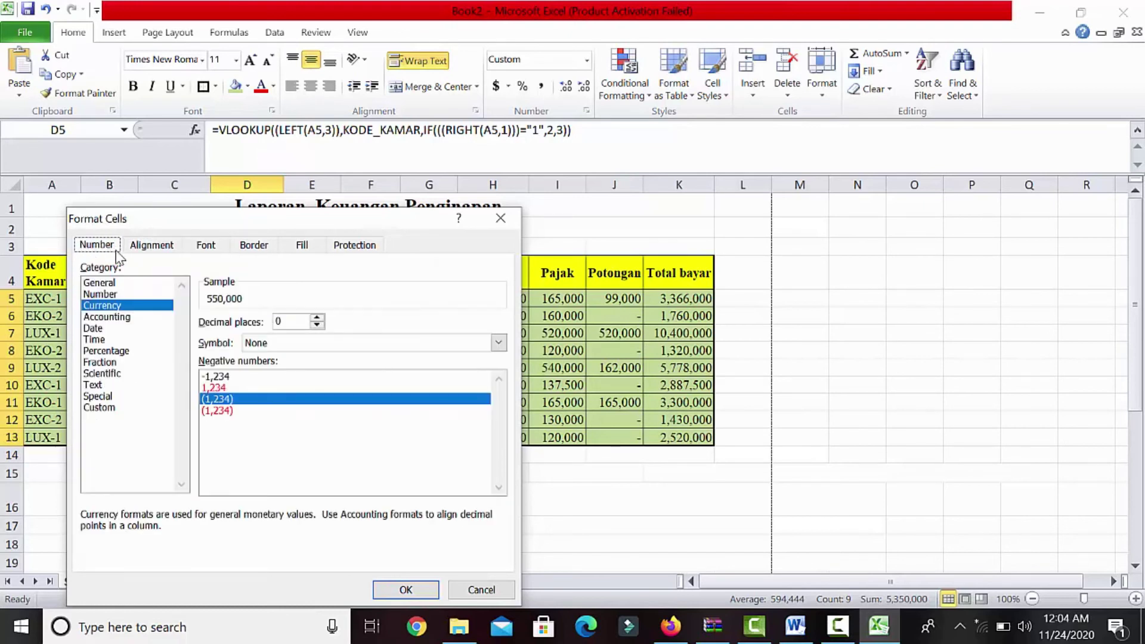
# Step: Look through the available Currency symbols for one suited to the Tarif/hari values
pyautogui.click(283, 345)
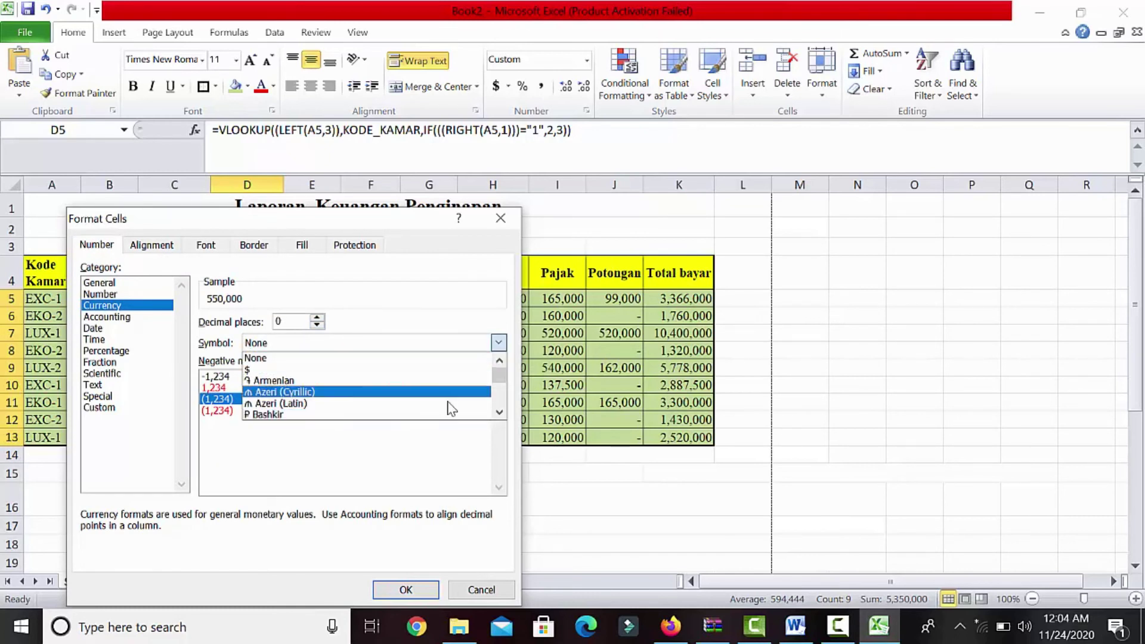
pyautogui.click(499, 411)
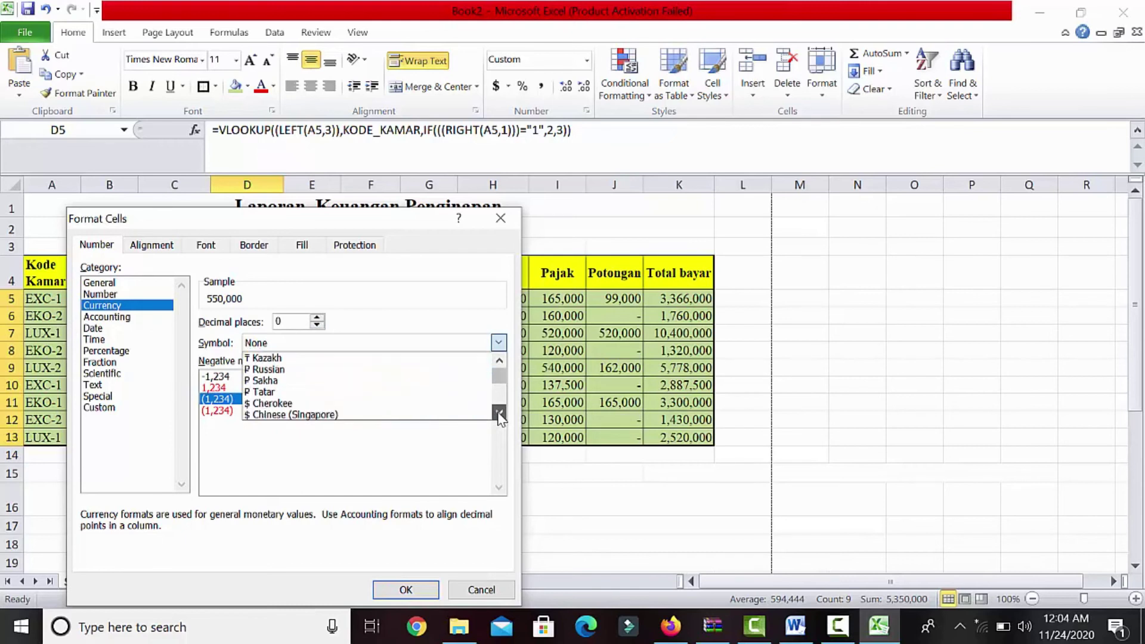
pyautogui.click(499, 413)
pyautogui.click(499, 413)
pyautogui.click(499, 414)
pyautogui.click(499, 413)
pyautogui.click(499, 413)
pyautogui.click(499, 414)
pyautogui.click(499, 413)
pyautogui.click(499, 414)
pyautogui.click(499, 414)
pyautogui.click(499, 413)
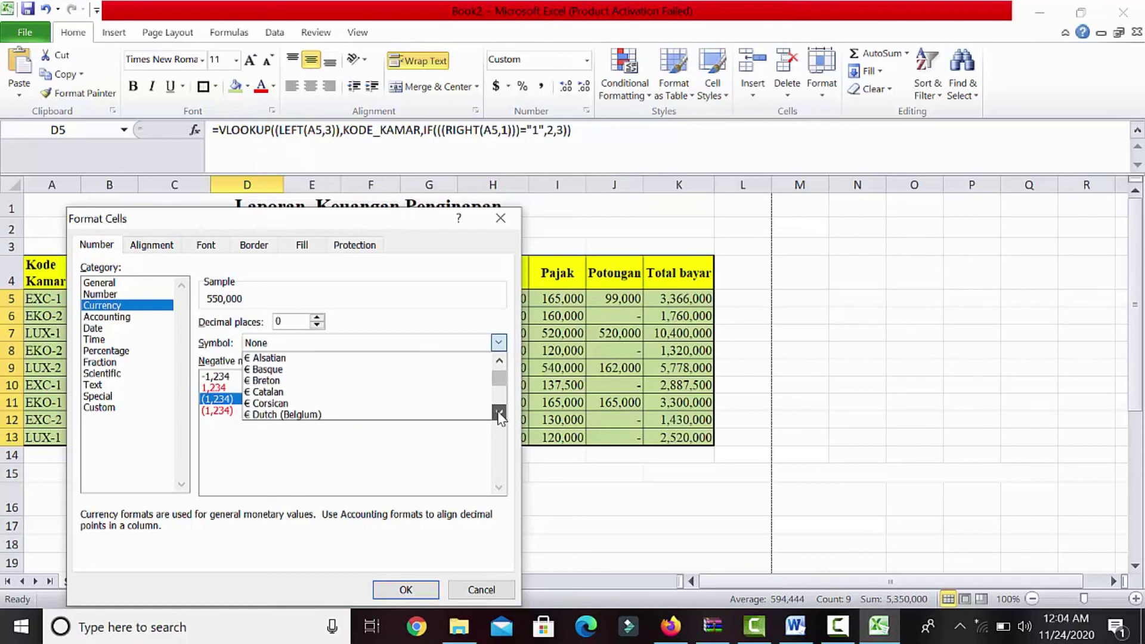
pyautogui.click(499, 413)
pyautogui.click(499, 413)
pyautogui.click(500, 413)
pyautogui.click(499, 413)
pyautogui.click(499, 413)
pyautogui.click(499, 413)
pyautogui.click(499, 413)
pyautogui.click(499, 413)
pyautogui.click(499, 413)
pyautogui.click(499, 413)
pyautogui.click(500, 413)
pyautogui.click(499, 413)
pyautogui.click(499, 413)
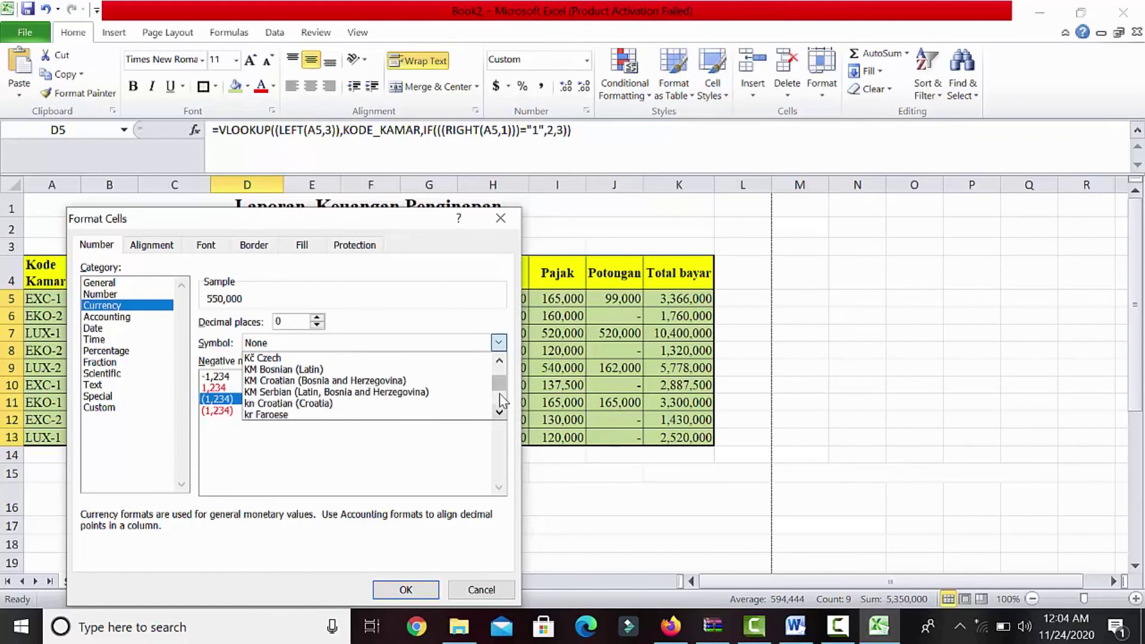
pyautogui.moveTo(499, 386)
pyautogui.mouseDown()
pyautogui.moveTo(501, 401)
pyautogui.moveTo(501, 374)
pyautogui.moveTo(499, 387)
pyautogui.mouseUp()
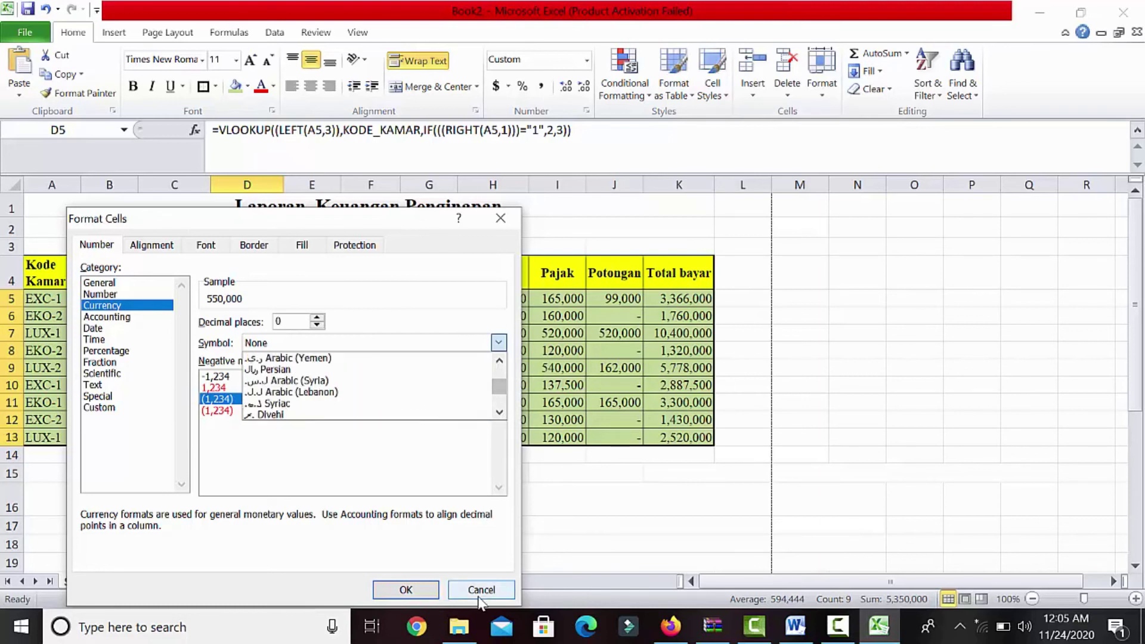
# Step: Check the Accounting format's symbol choices for D5:D13 and leave the cell formatting without applying changes
pyautogui.click(121, 332)
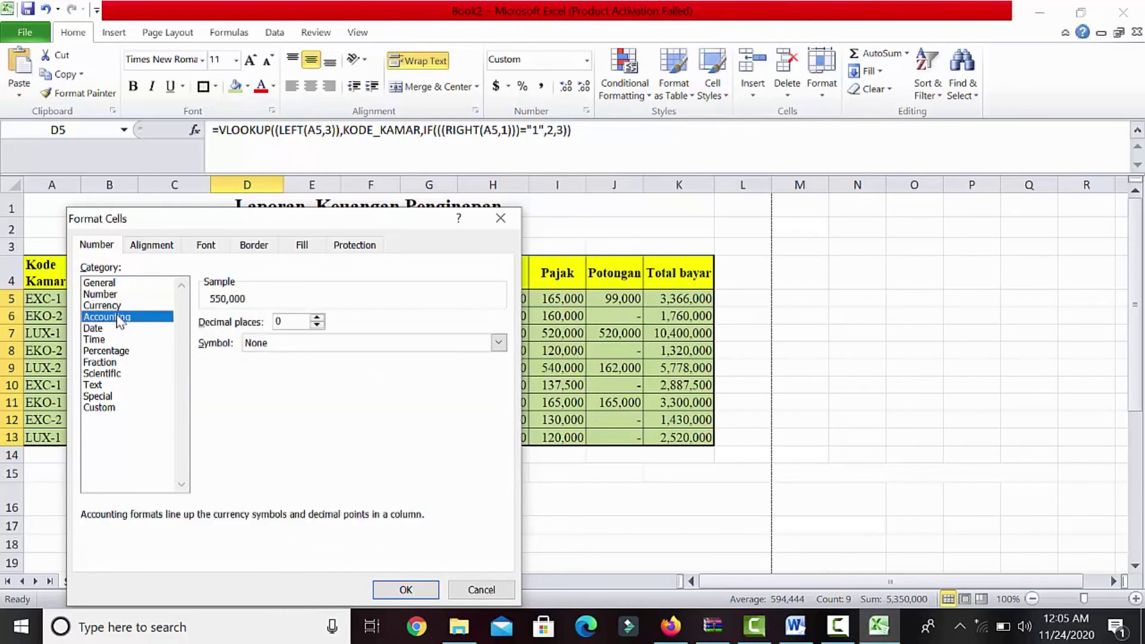
pyautogui.click(311, 348)
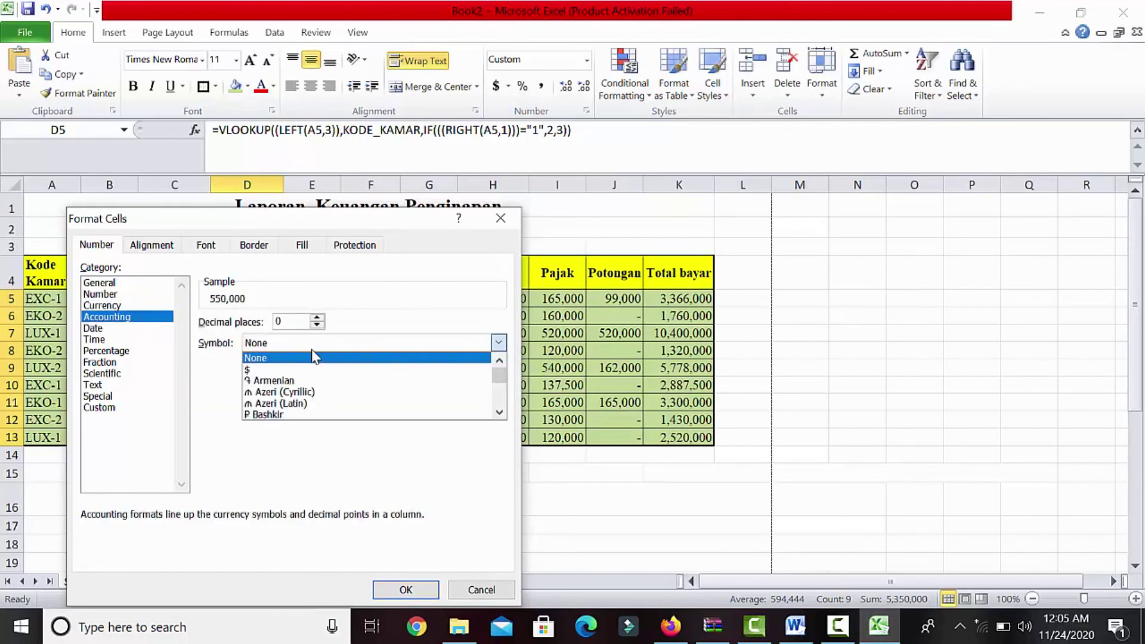
pyautogui.click(481, 591)
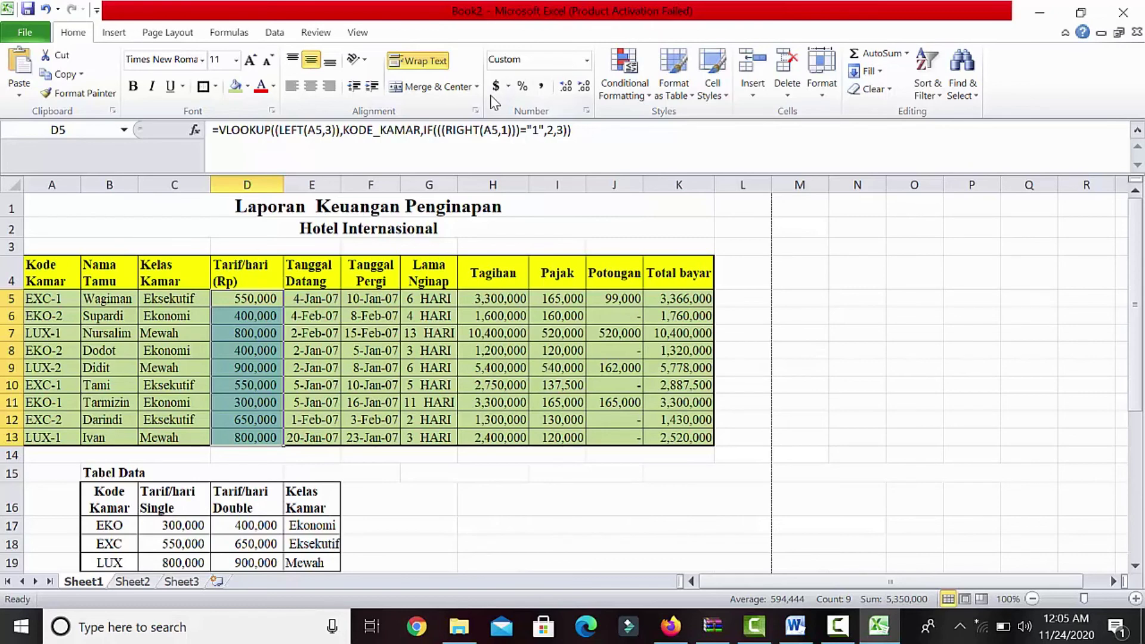
pyautogui.click(623, 453)
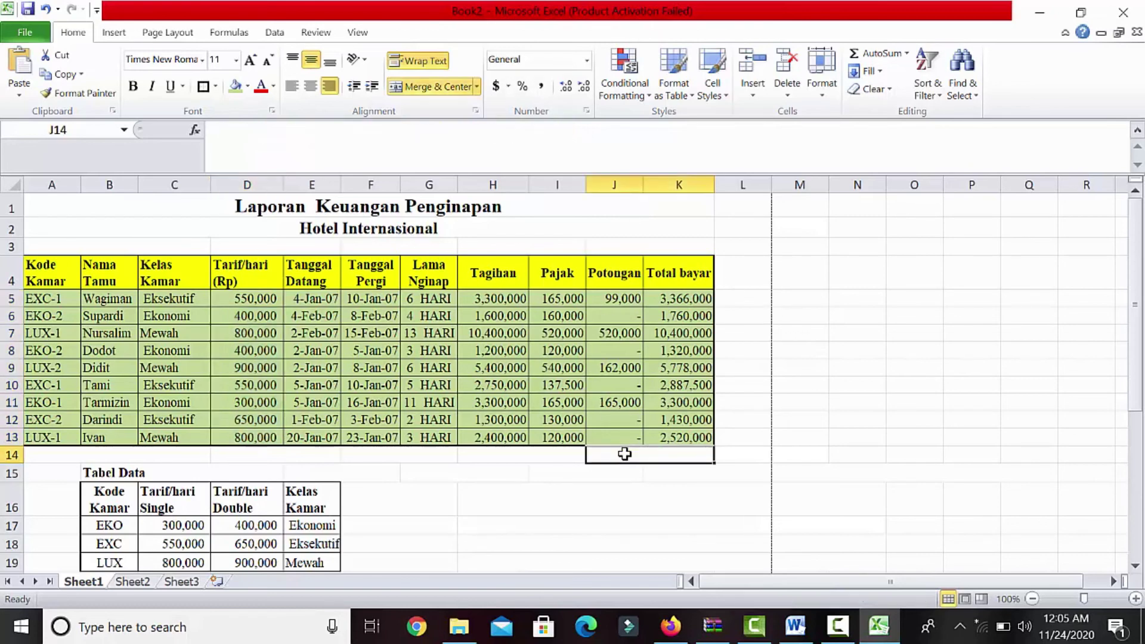
# Step: Fill the Tabel Data header row, B16:E16, with the same light olive green
pyautogui.click(462, 499)
pyautogui.moveTo(113, 503); pyautogui.dragTo(301, 498)
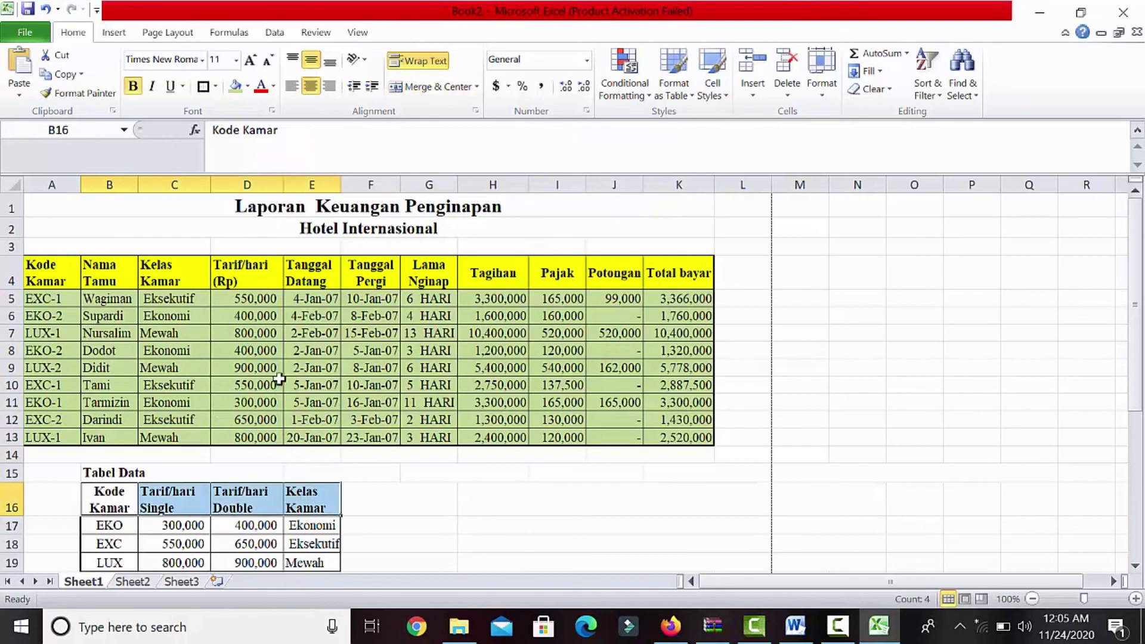
pyautogui.click(235, 85)
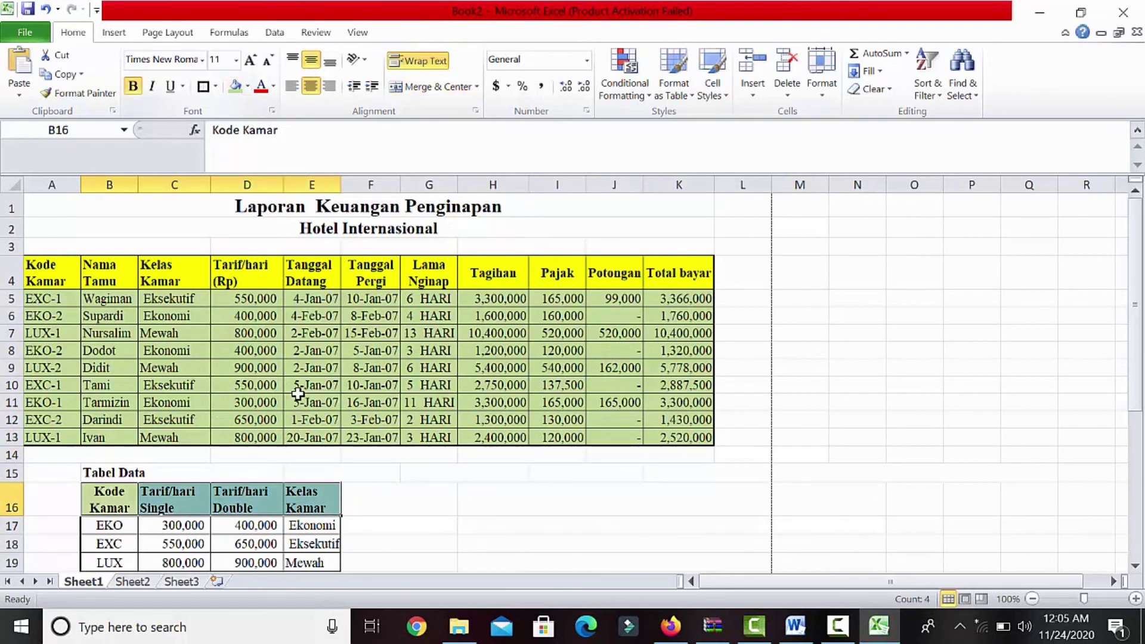
# Step: Fill the Tabel Data body cells, B17:E19, with a light aqua blue
pyautogui.click(118, 540)
pyautogui.scroll(-3, 119, 540)
pyautogui.click(107, 462)
pyautogui.moveTo(106, 462); pyautogui.dragTo(319, 500)
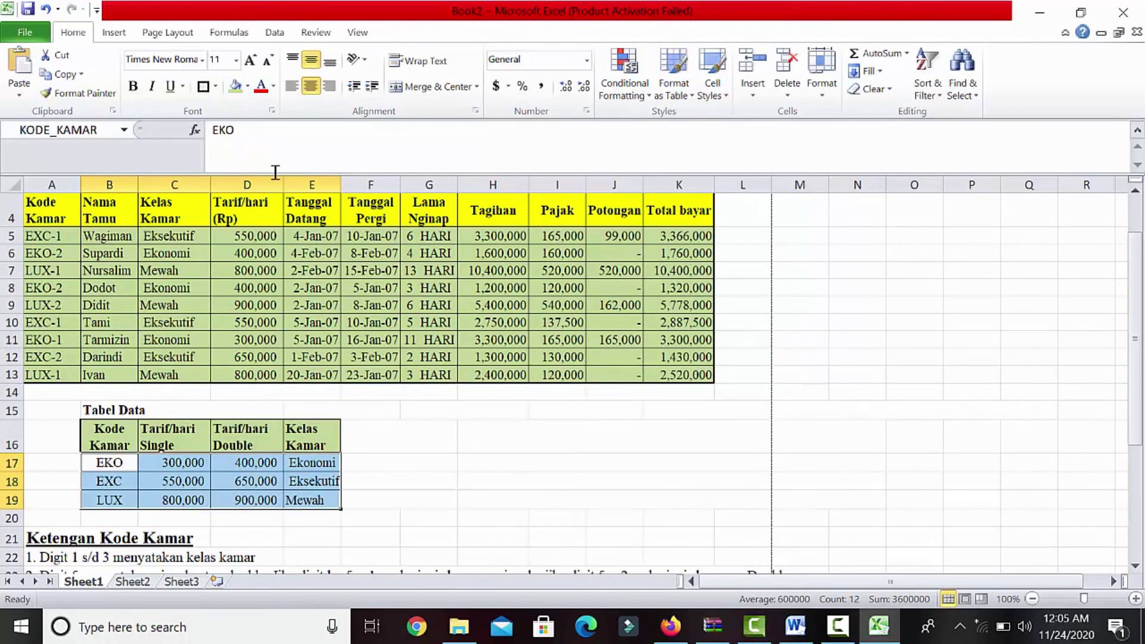
pyautogui.click(248, 86)
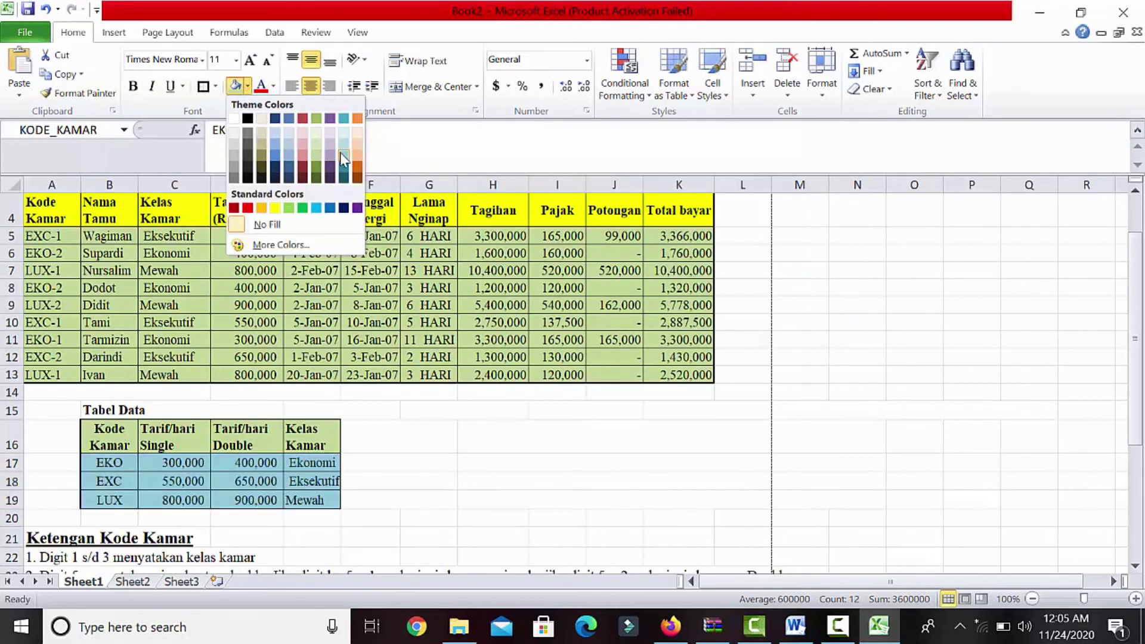
pyautogui.click(322, 209)
pyautogui.click(431, 498)
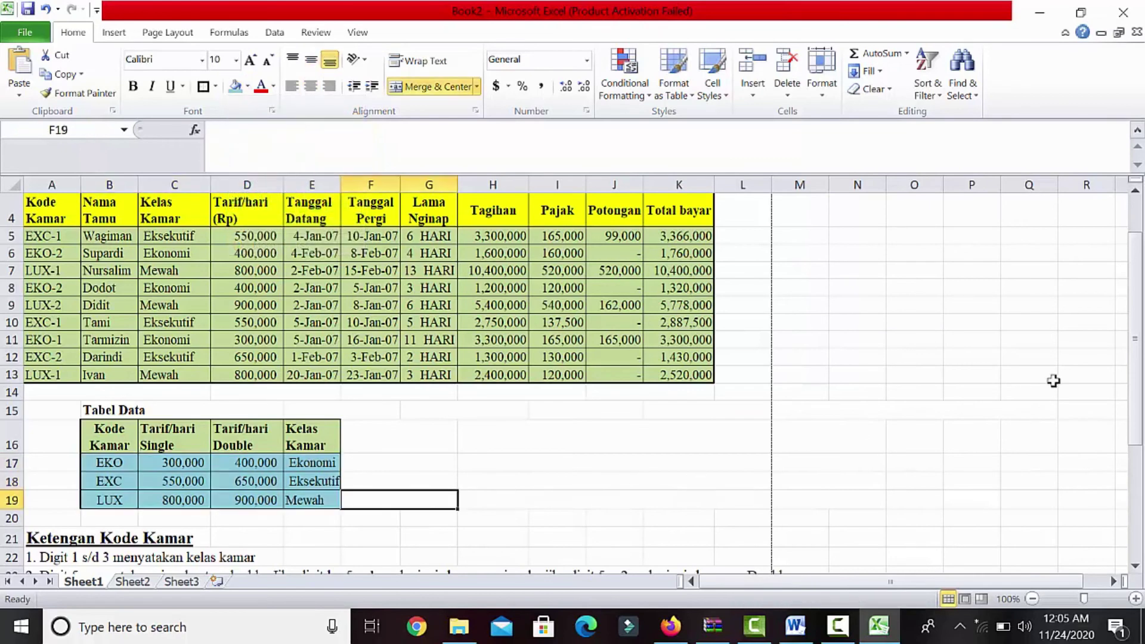
pyautogui.moveTo(1138, 279); pyautogui.dragTo(1141, 235)
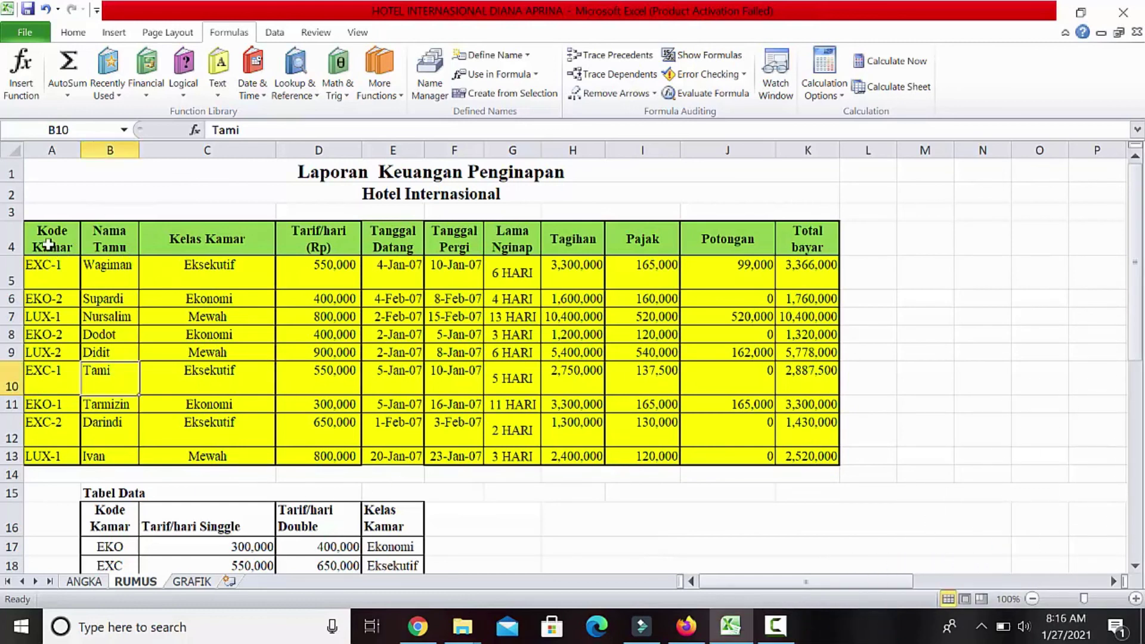
# Step: Select the report table A4:K13 on the RUMUS sheet and show the formulas in its cells
pyautogui.moveTo(54, 238); pyautogui.dragTo(820, 455)
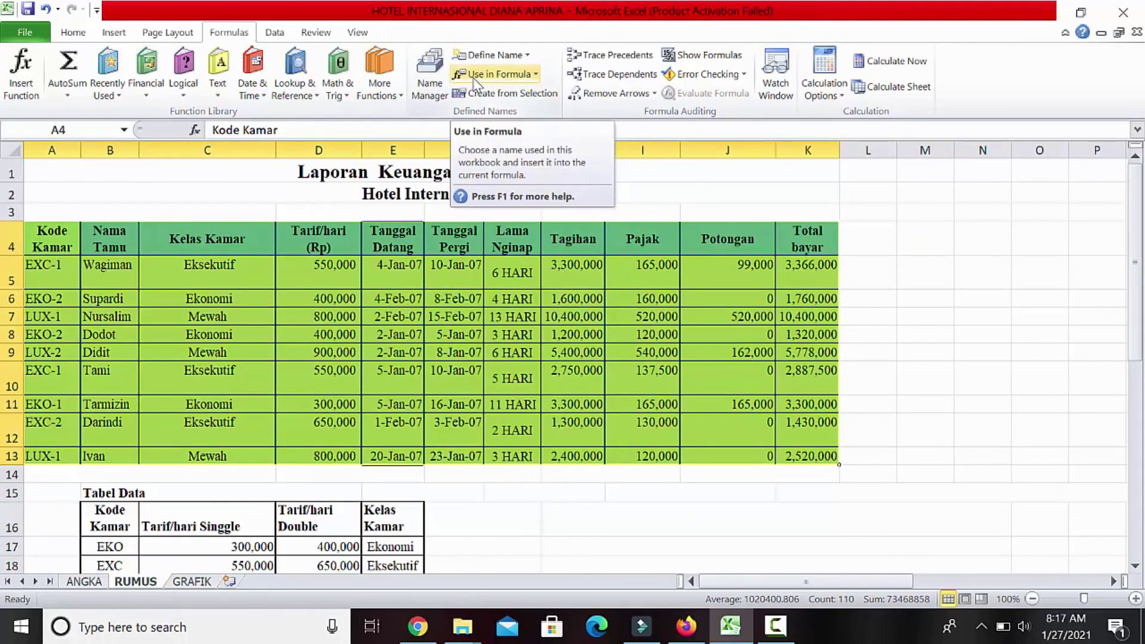
pyautogui.click(704, 62)
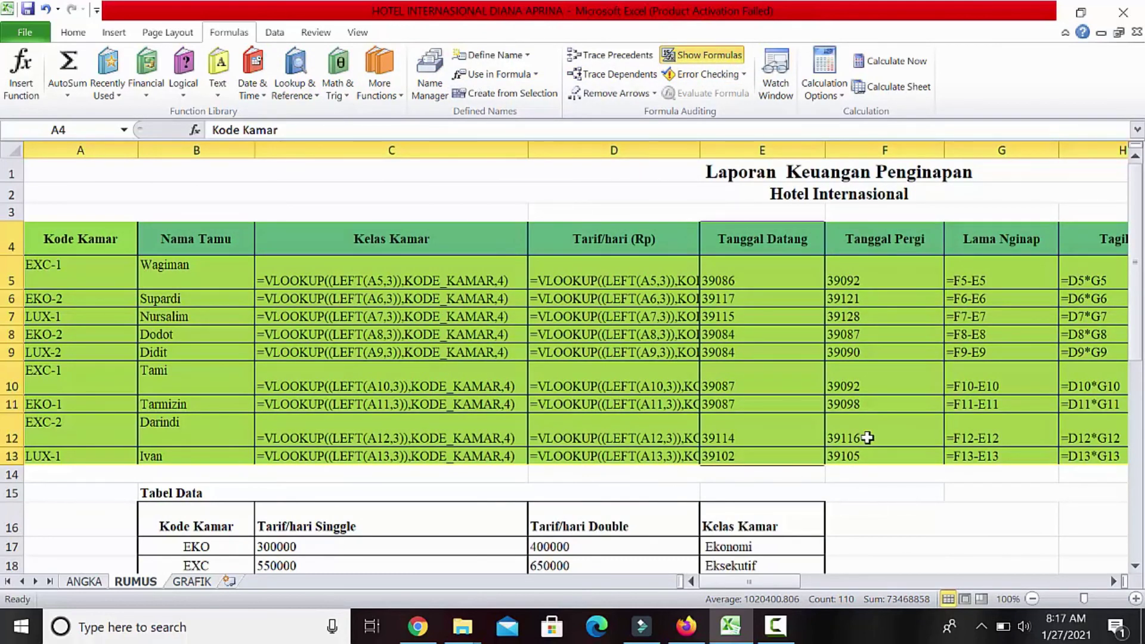
pyautogui.moveTo(769, 582); pyautogui.dragTo(618, 567)
# Step: Switch to the GRAFIK sheet and delete the Lama Nginap chart covering the table
pyautogui.click(192, 582)
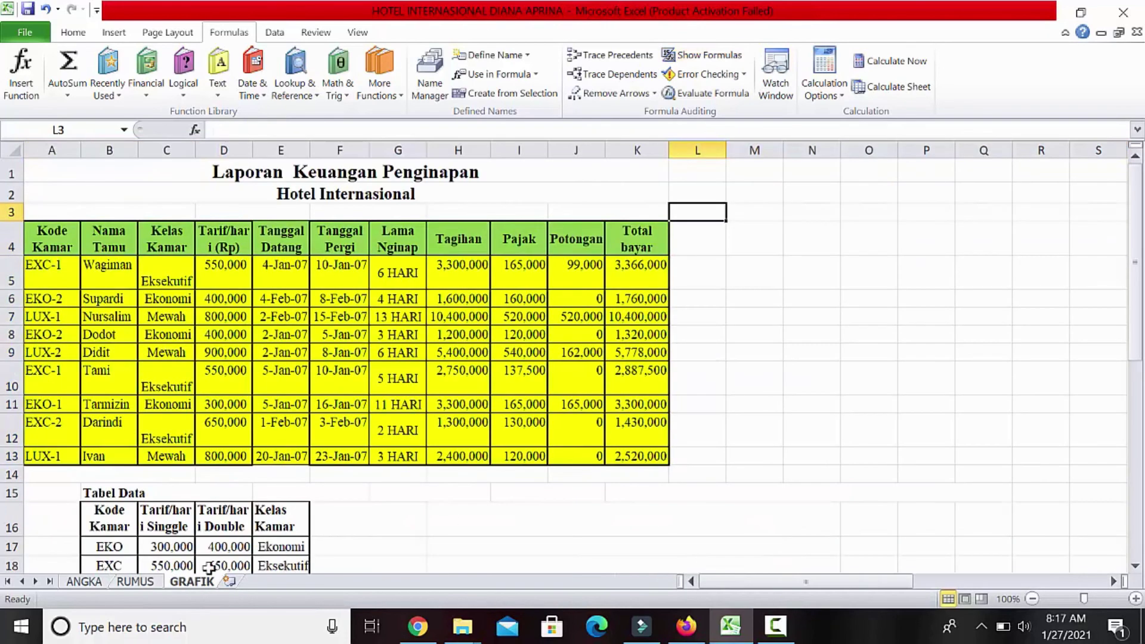
pyautogui.click(365, 457)
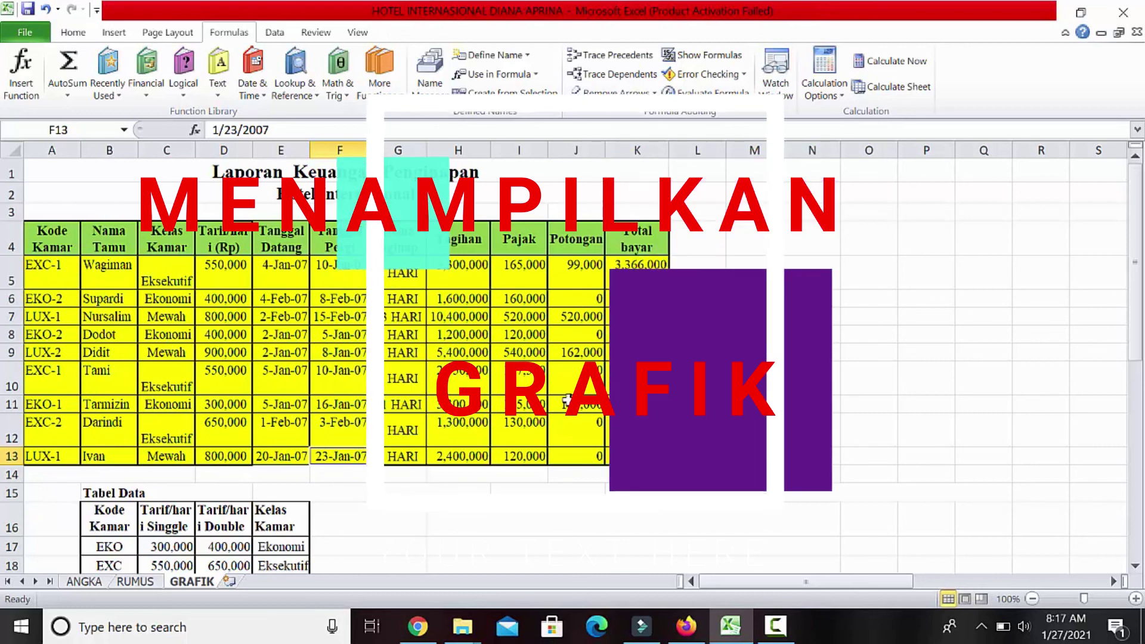
pyautogui.click(927, 299)
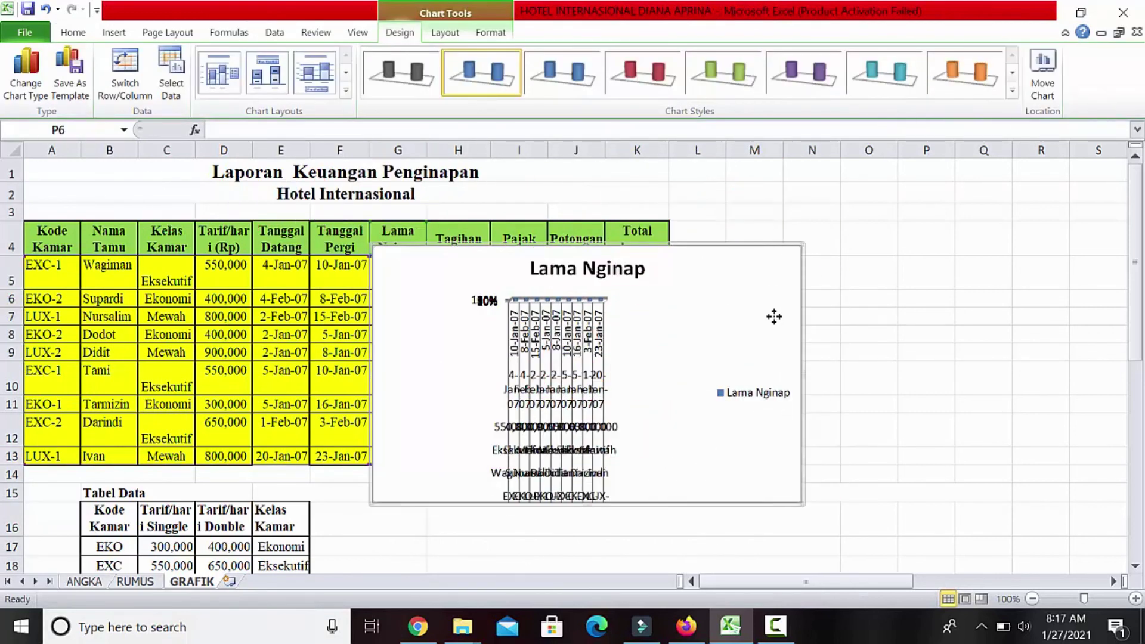
pyautogui.press('Delete')
# Step: Insert a 3-D clustered column chart from the table's header and first three data rows, A4:K7
pyautogui.click(71, 237)
pyautogui.moveTo(71, 237); pyautogui.dragTo(644, 319)
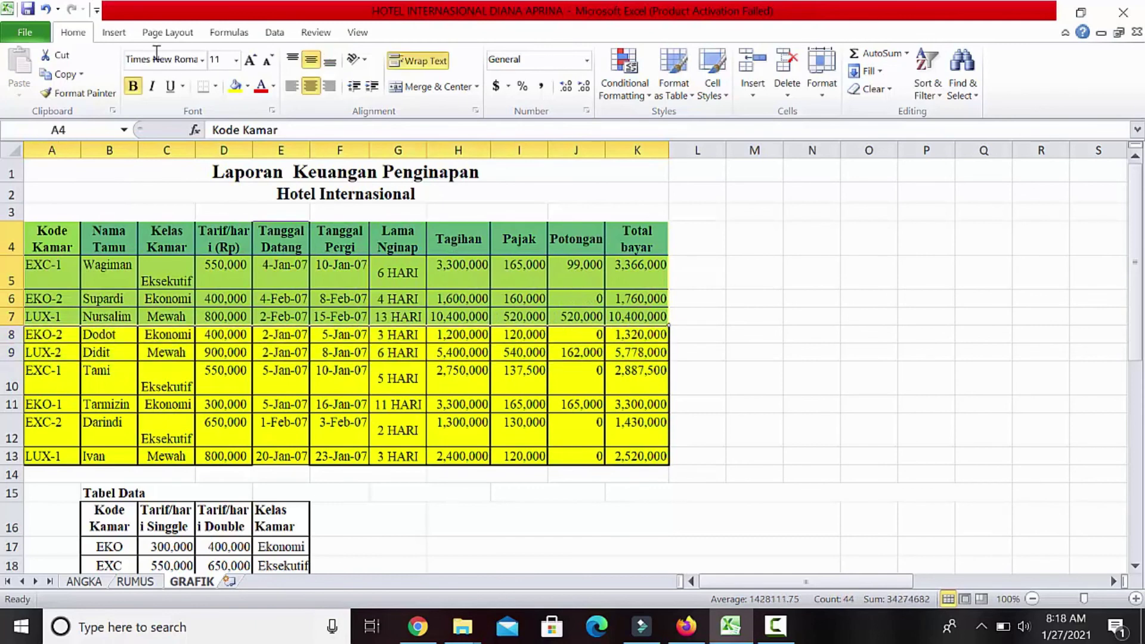
pyautogui.click(122, 31)
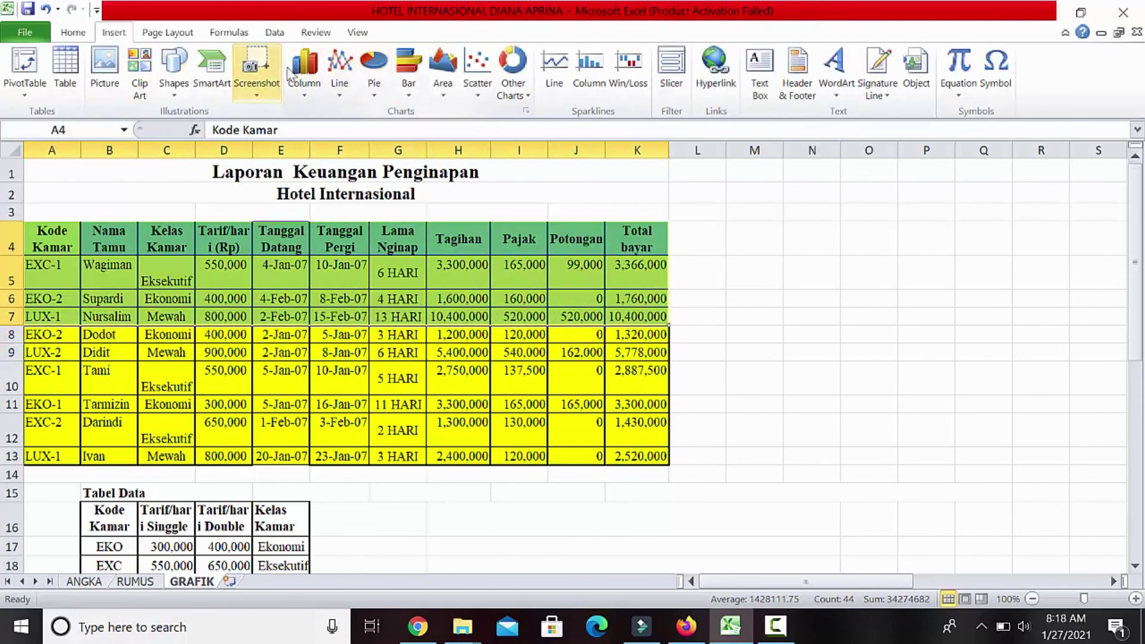
pyautogui.click(307, 79)
pyautogui.click(311, 206)
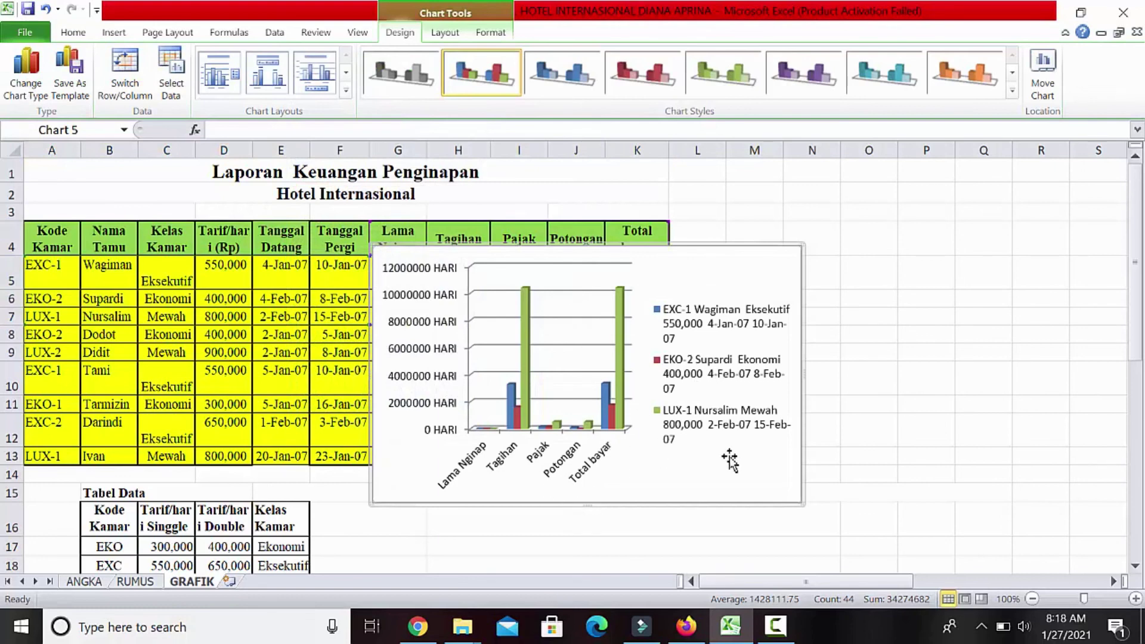
# Step: Move the column chart off the table into the empty area over columns L to S
pyautogui.moveTo(608, 258); pyautogui.dragTo(702, 281)
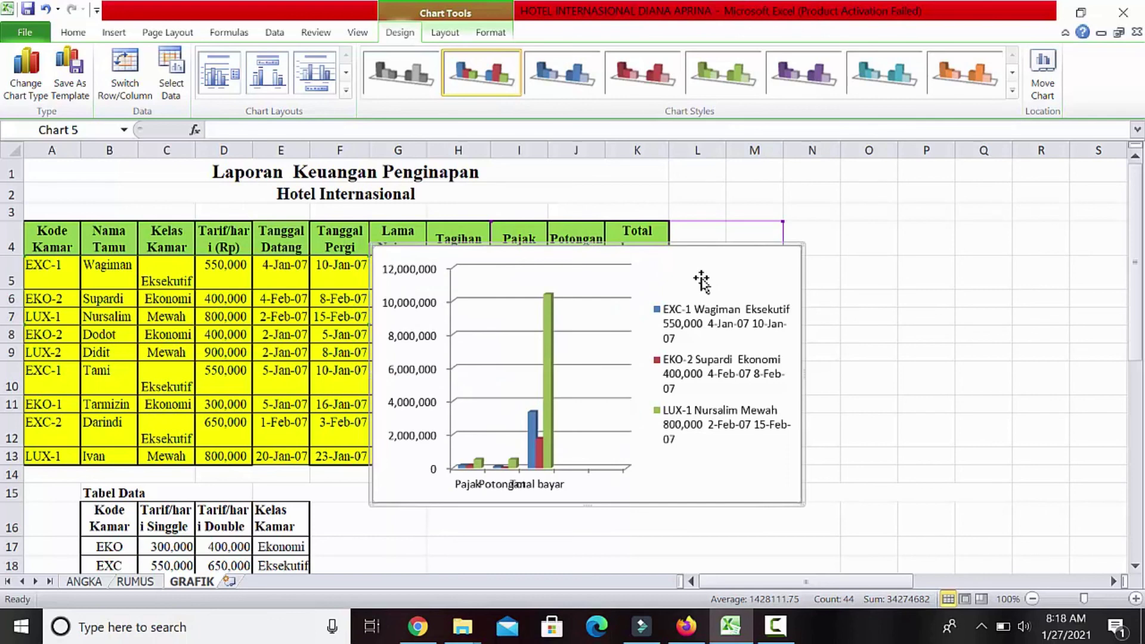
pyautogui.hotkey('ctrl', 'z')
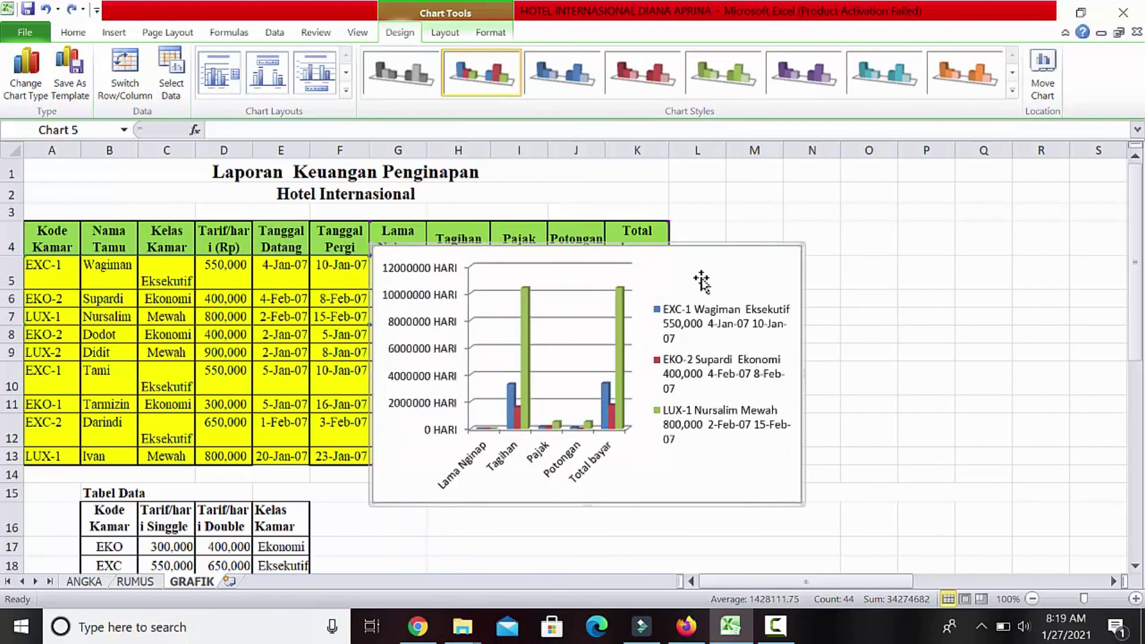
pyautogui.moveTo(698, 258); pyautogui.dragTo(1014, 256)
pyautogui.click(1113, 582)
pyautogui.click(1114, 581)
pyautogui.click(1114, 581)
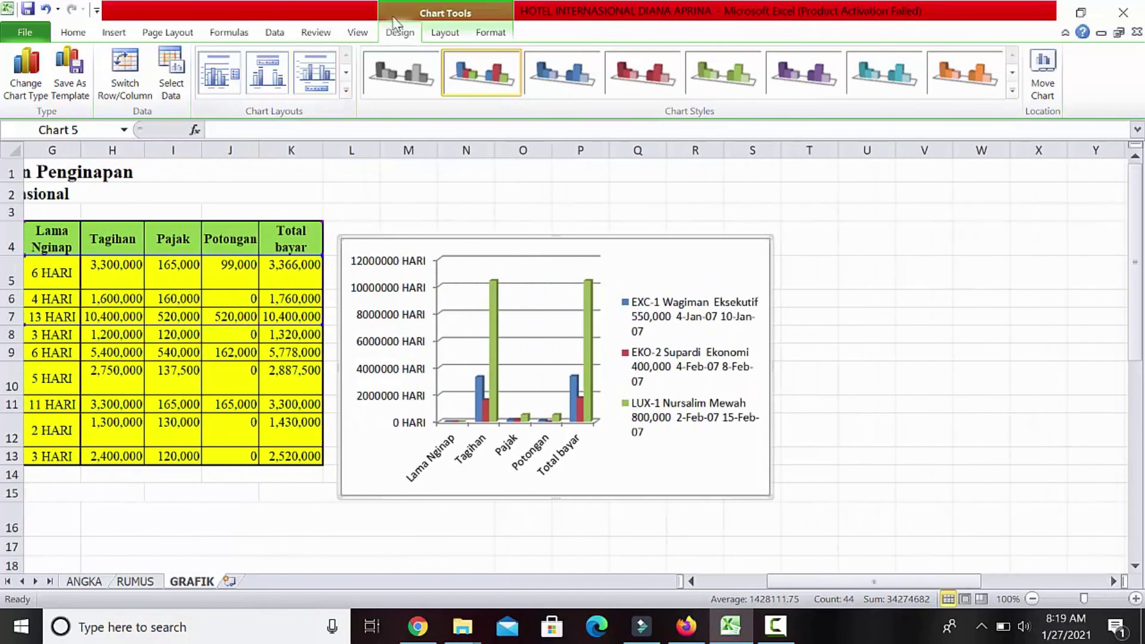
# Step: Add a centered overlay title to the column chart and start editing its text
pyautogui.click(445, 33)
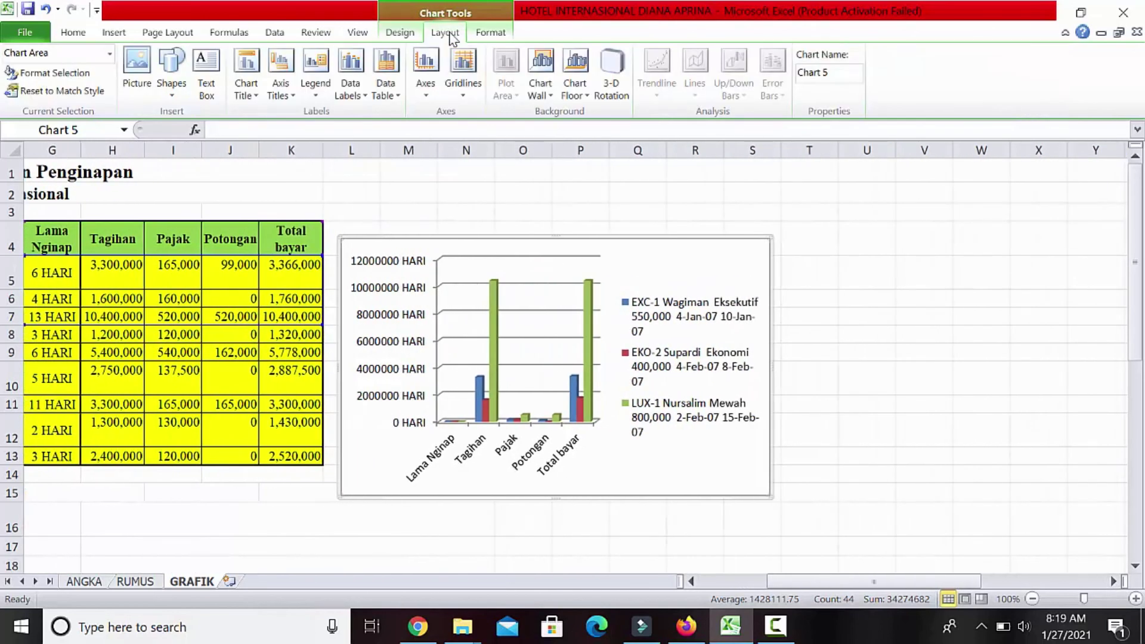
pyautogui.click(246, 86)
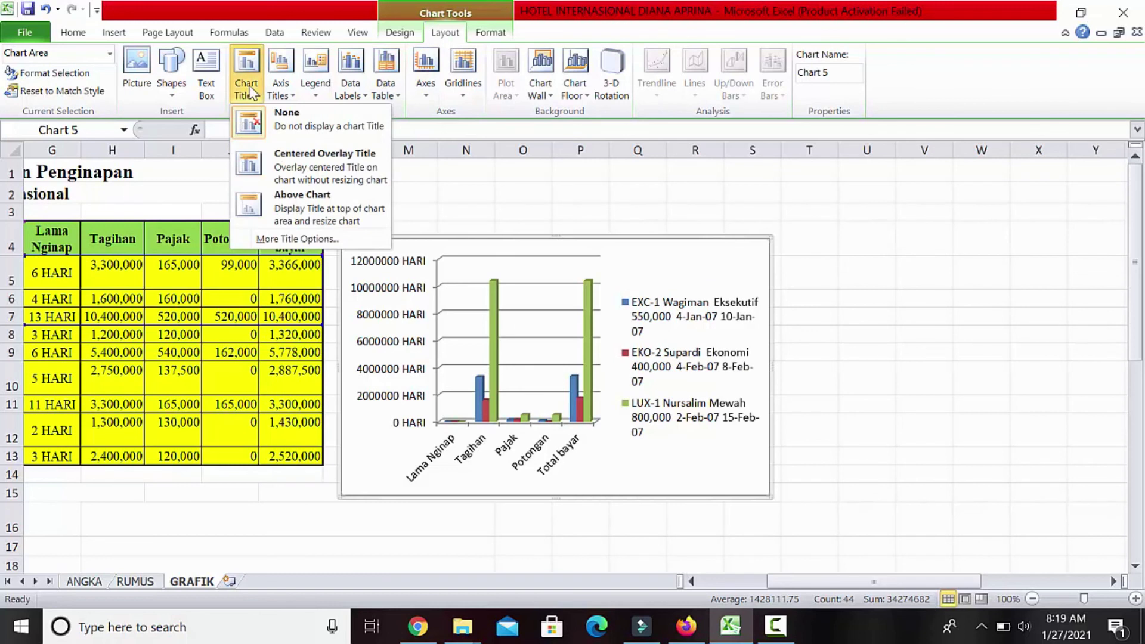
pyautogui.click(309, 165)
pyautogui.click(588, 264)
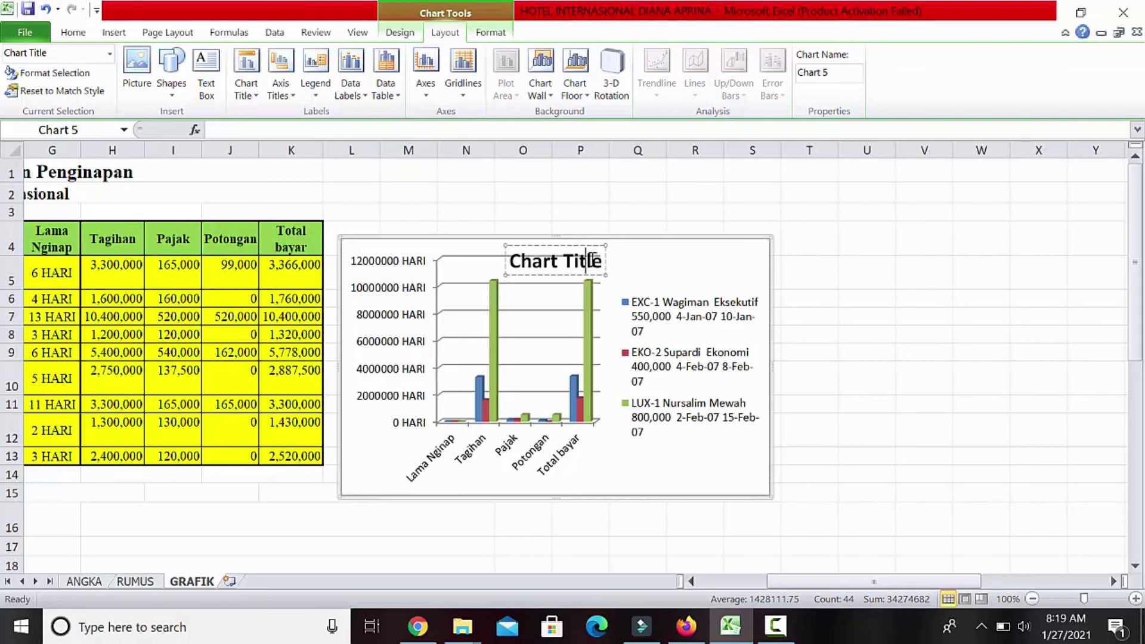
# Step: Replace the chart title text with "Laporan Keuangan Penginapan" and "Hotel Internasional" on a second line
pyautogui.moveTo(598, 260); pyautogui.dragTo(507, 261)
pyautogui.moveTo(783, 581); pyautogui.dragTo(714, 580)
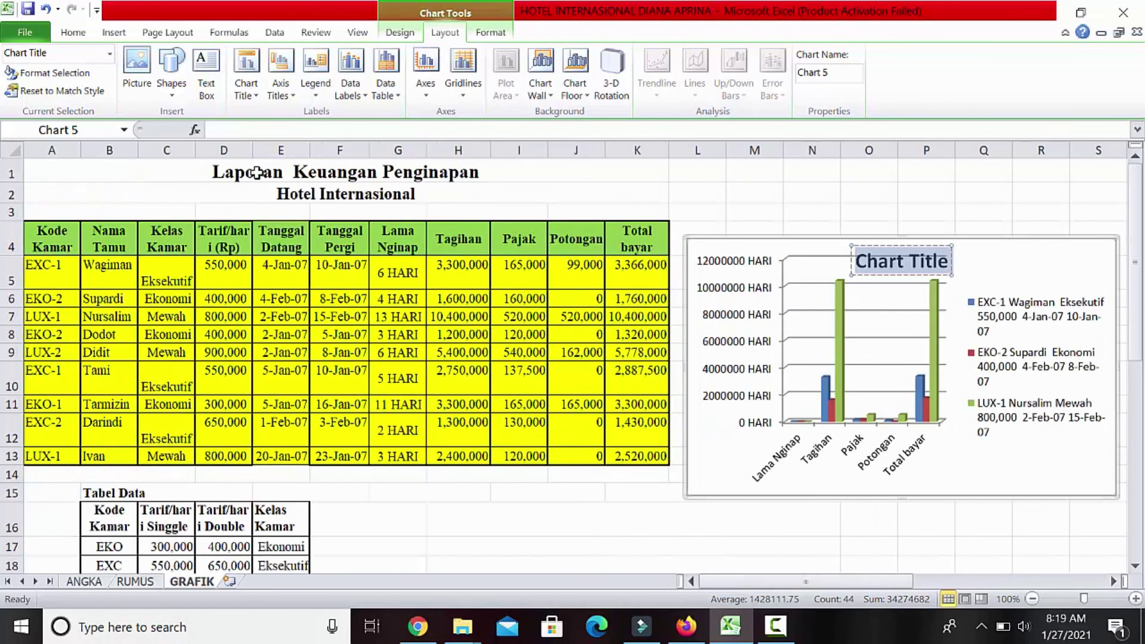
pyautogui.press('BackSpace')
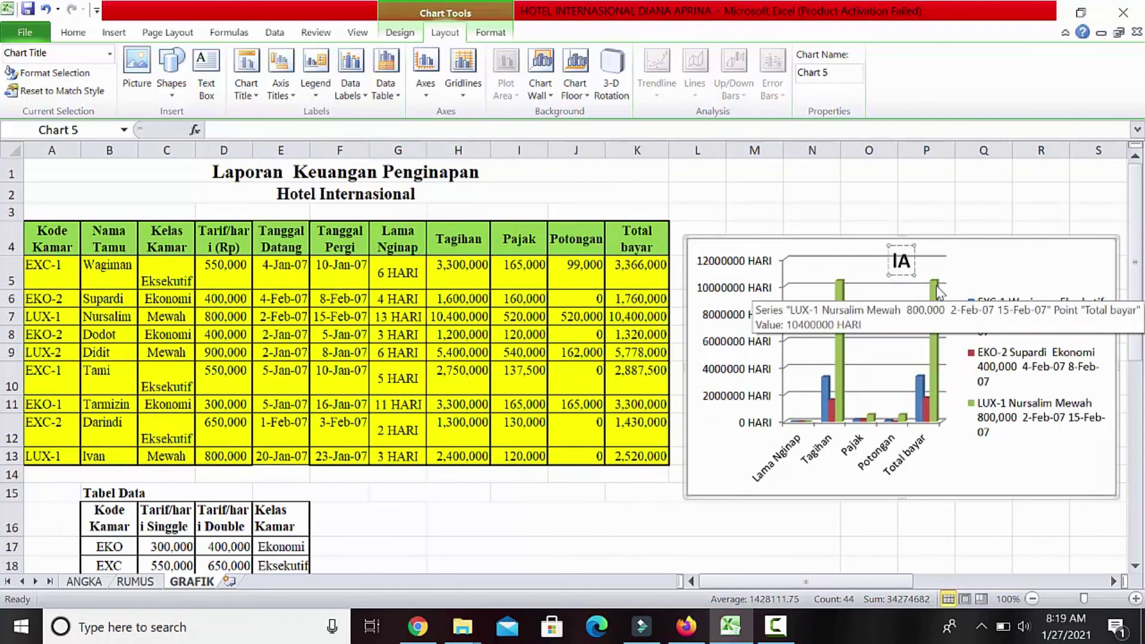
pyautogui.write('Lapo')
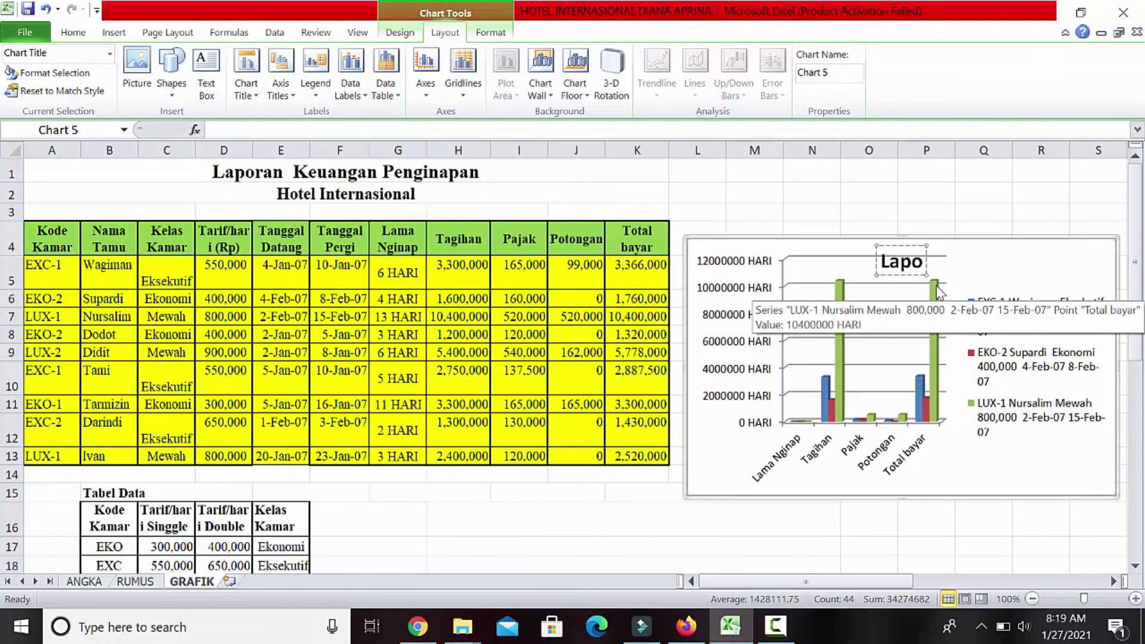
pyautogui.write('ran Ke')
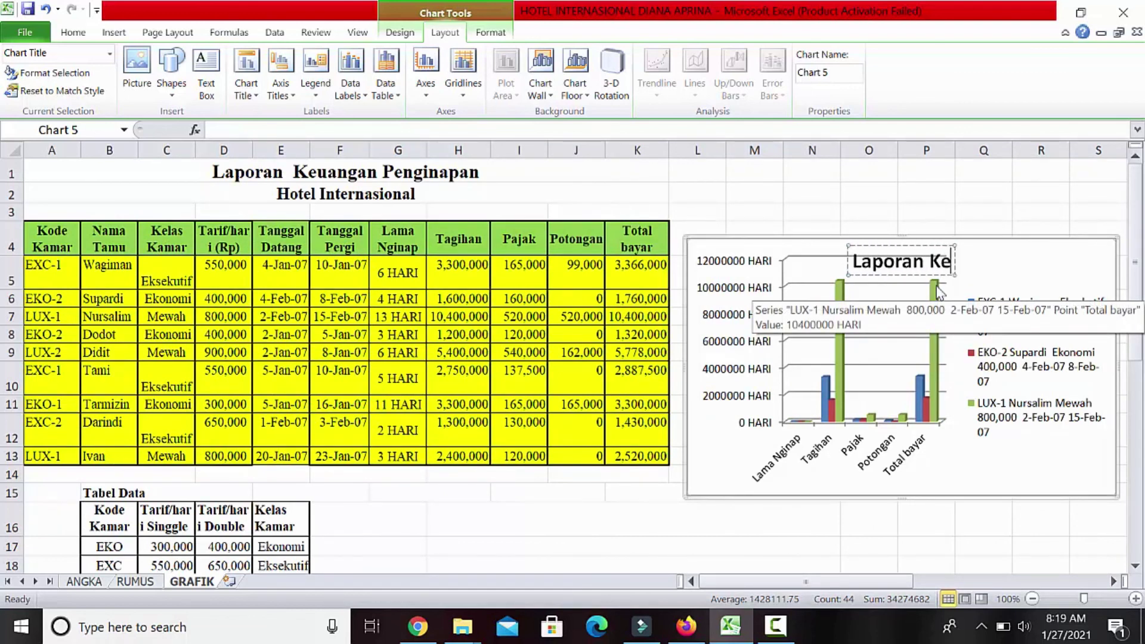
pyautogui.write('uangan')
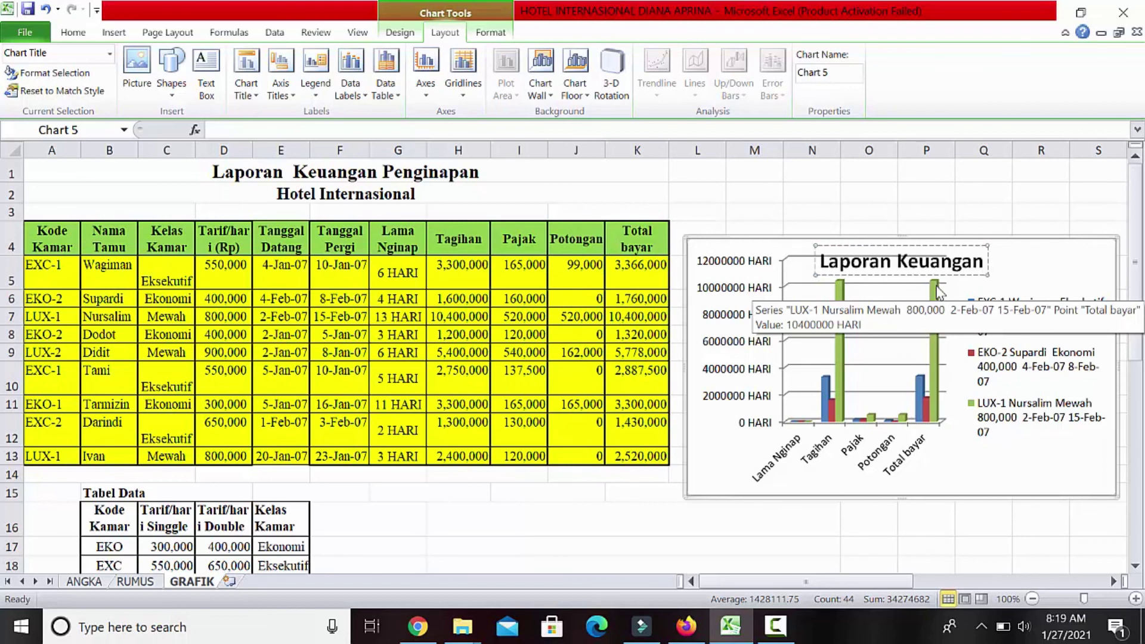
pyautogui.press('Return')
pyautogui.write('Hotel Internasional')
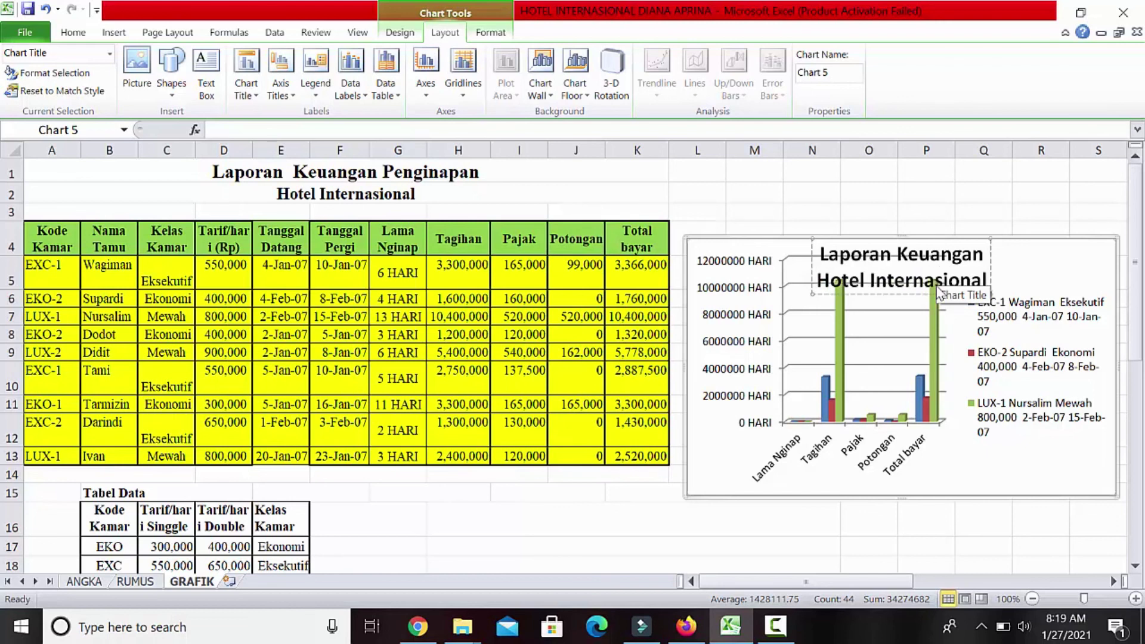
pyautogui.write(' P')
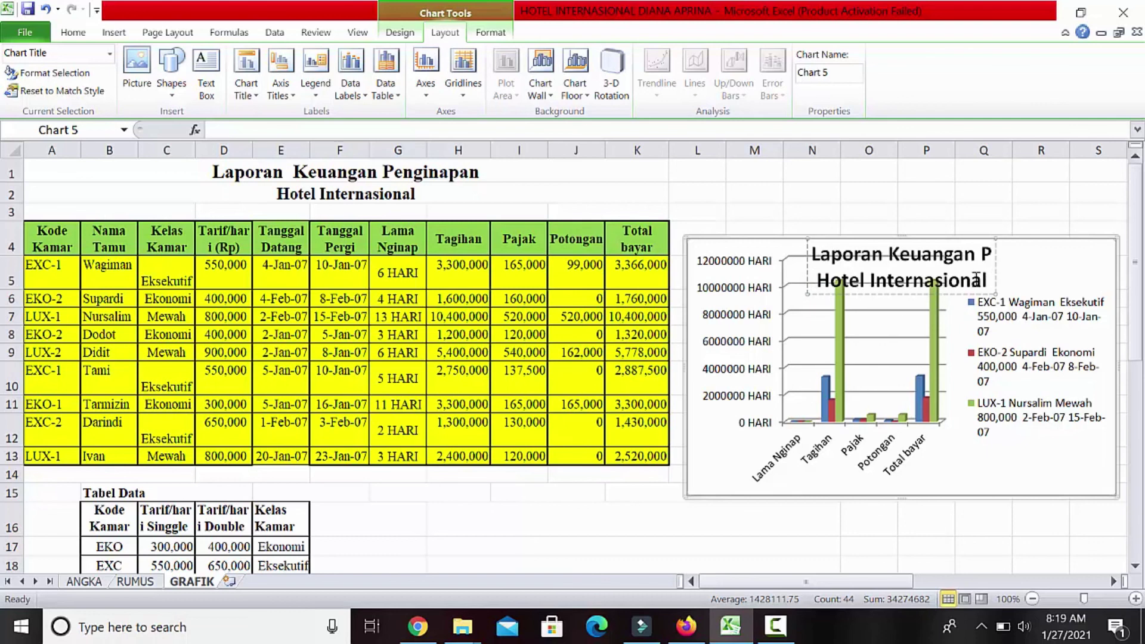
pyautogui.write('enginaoan')
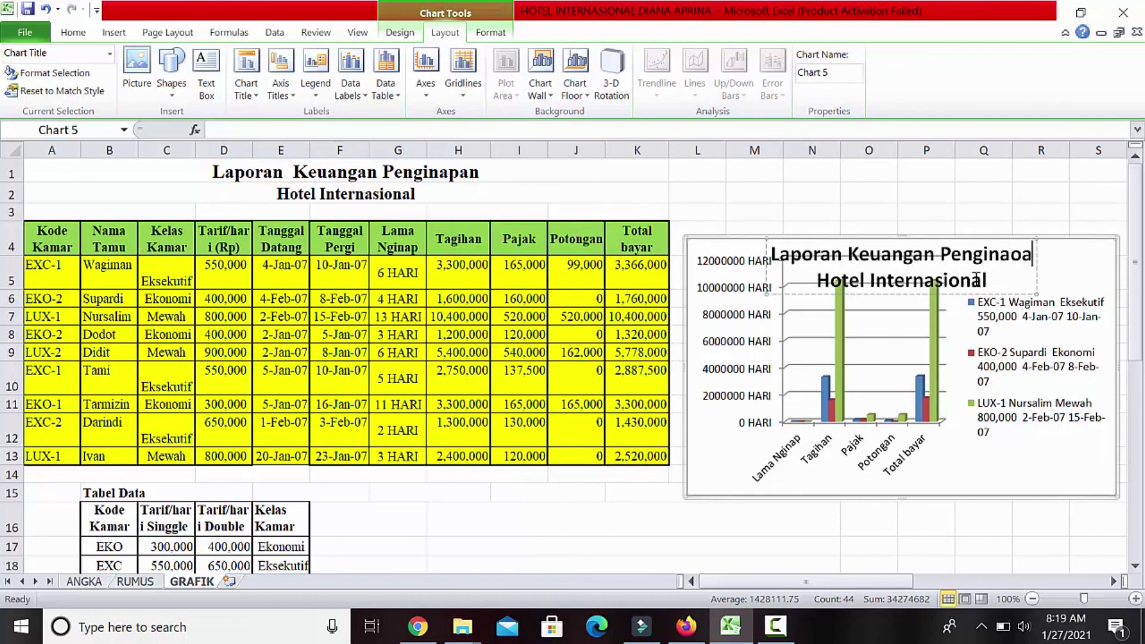
pyautogui.press('BackSpace')
pyautogui.press('BackSpace')
pyautogui.press('BackSpace')
pyautogui.write('pan')
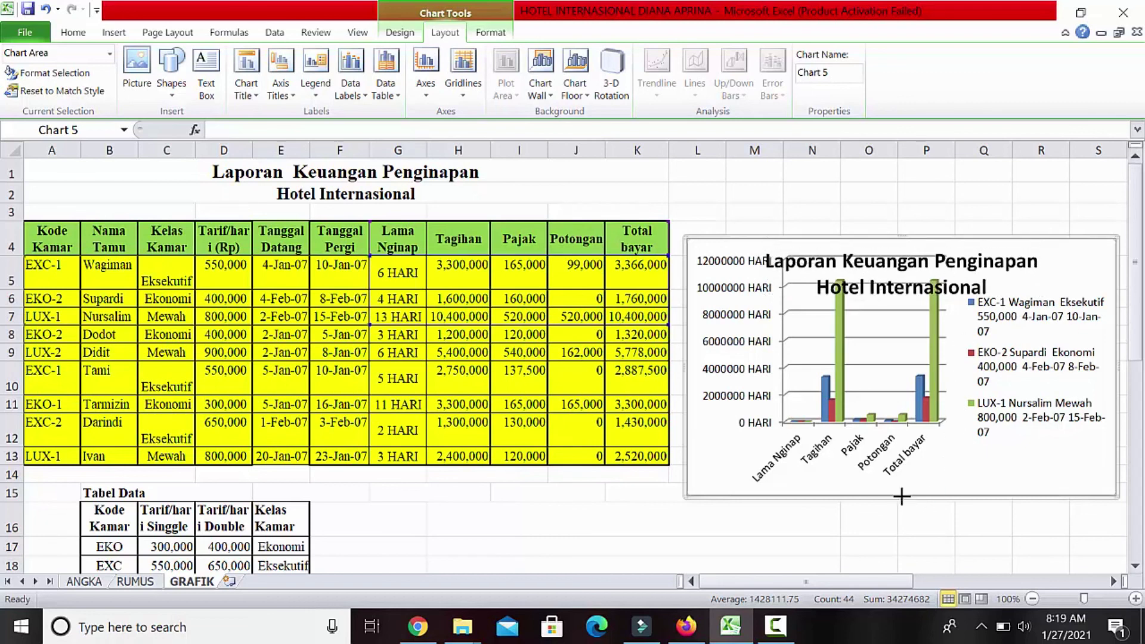
# Step: Stretch the chart vertically to span about rows 3 to 17 and reduce its title's font size to 11
pyautogui.moveTo(902, 496); pyautogui.dragTo(902, 555)
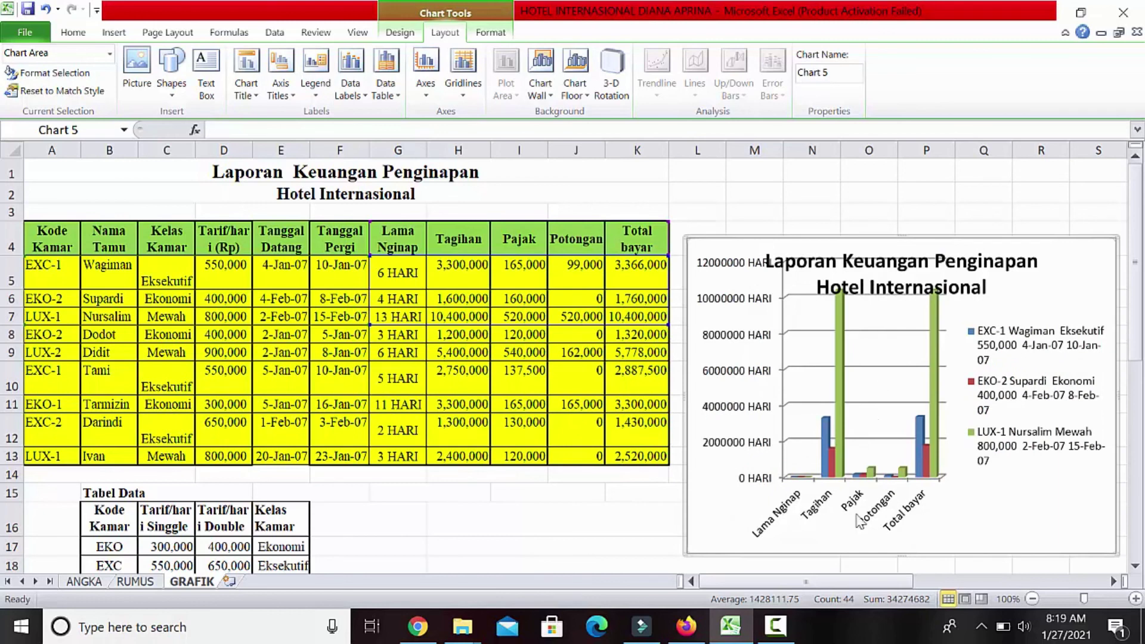
pyautogui.moveTo(901, 236); pyautogui.dragTo(897, 215)
pyautogui.click(888, 242)
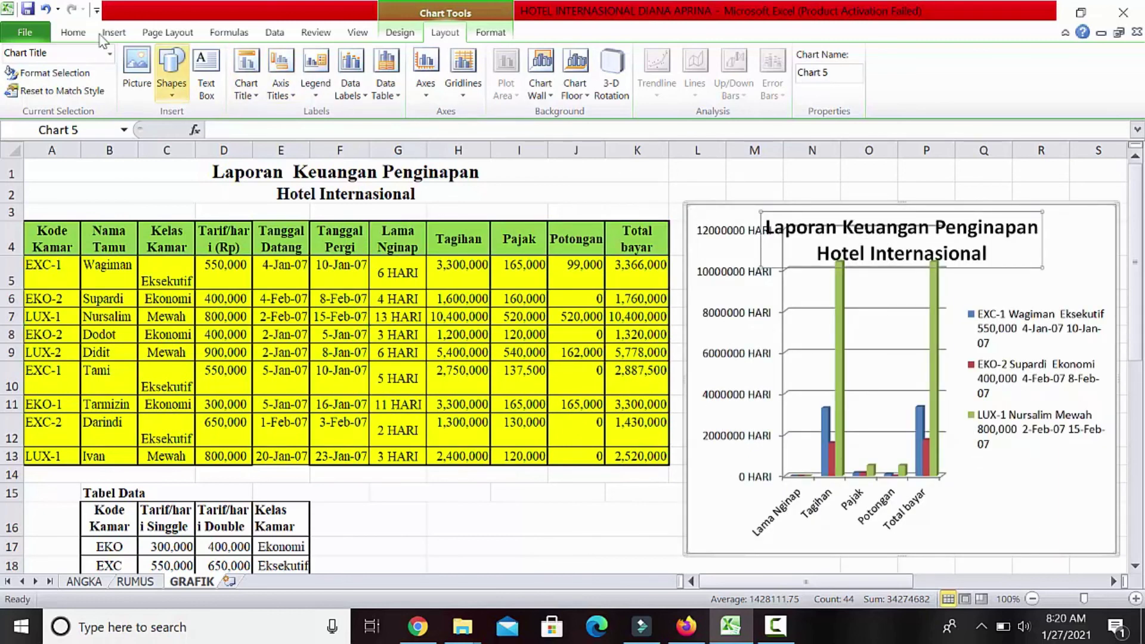
pyautogui.click(73, 32)
pyautogui.click(251, 60)
pyautogui.click(266, 60)
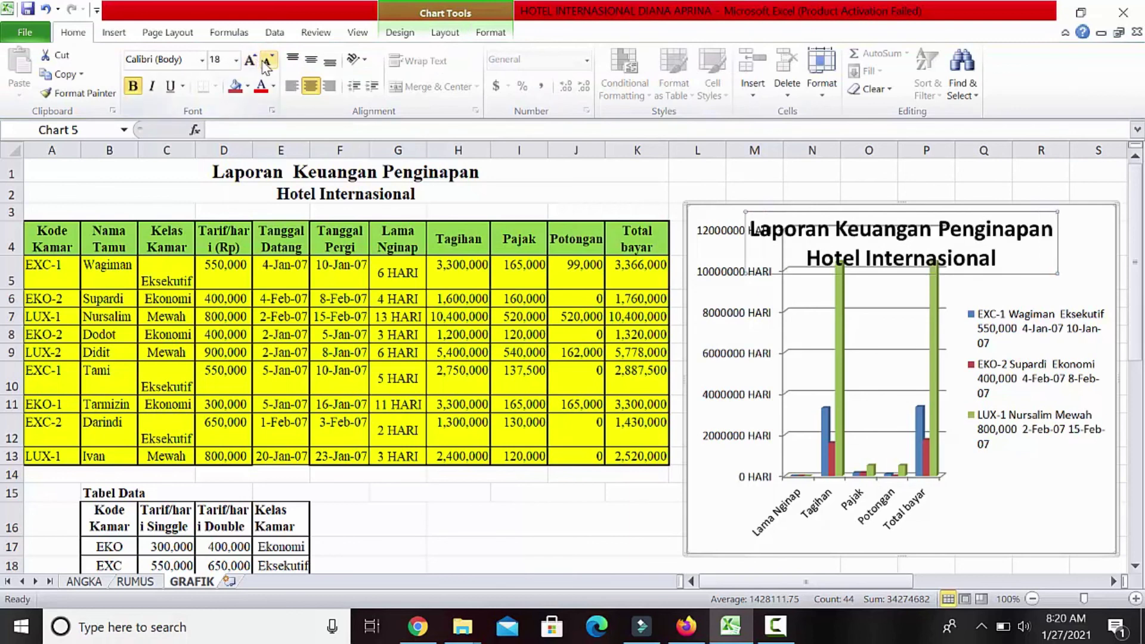
pyautogui.click(267, 61)
pyautogui.click(267, 61)
pyautogui.click(266, 60)
pyautogui.click(267, 60)
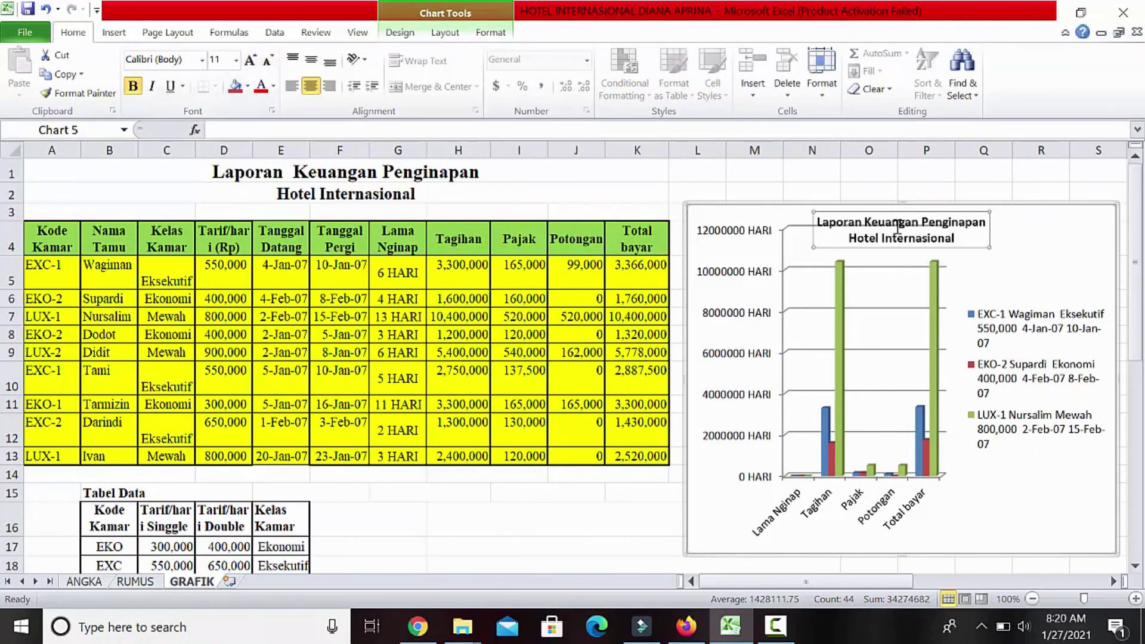
# Step: Move the chart title clear of the columns to just above the legend and save the workbook
pyautogui.moveTo(990, 219); pyautogui.dragTo(990, 221)
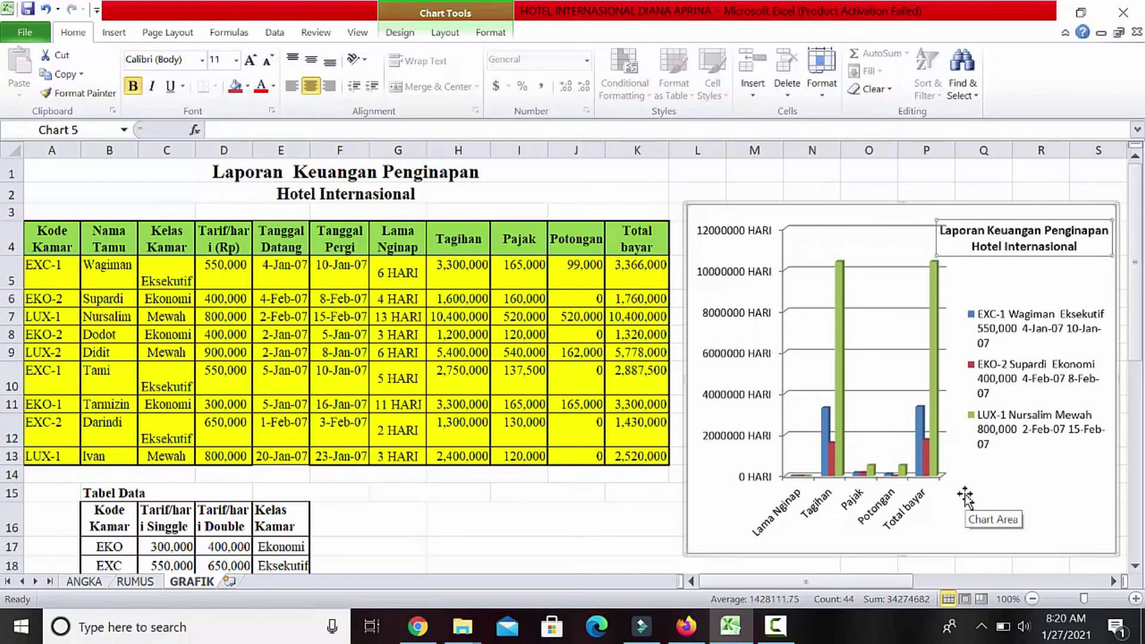
pyautogui.click(27, 9)
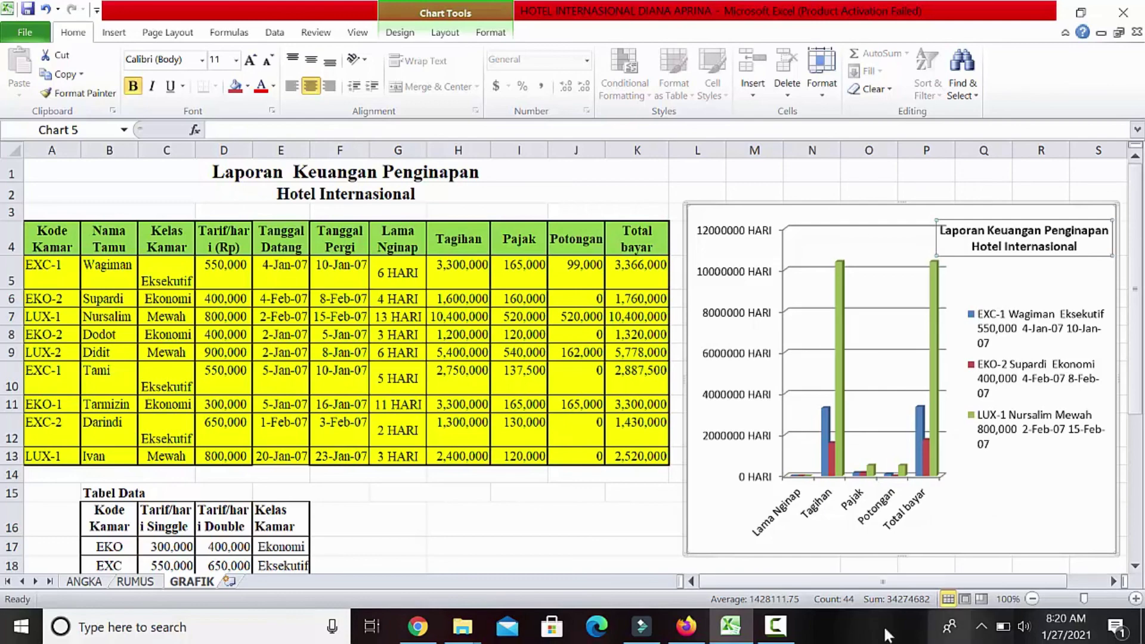
pyautogui.click(777, 627)
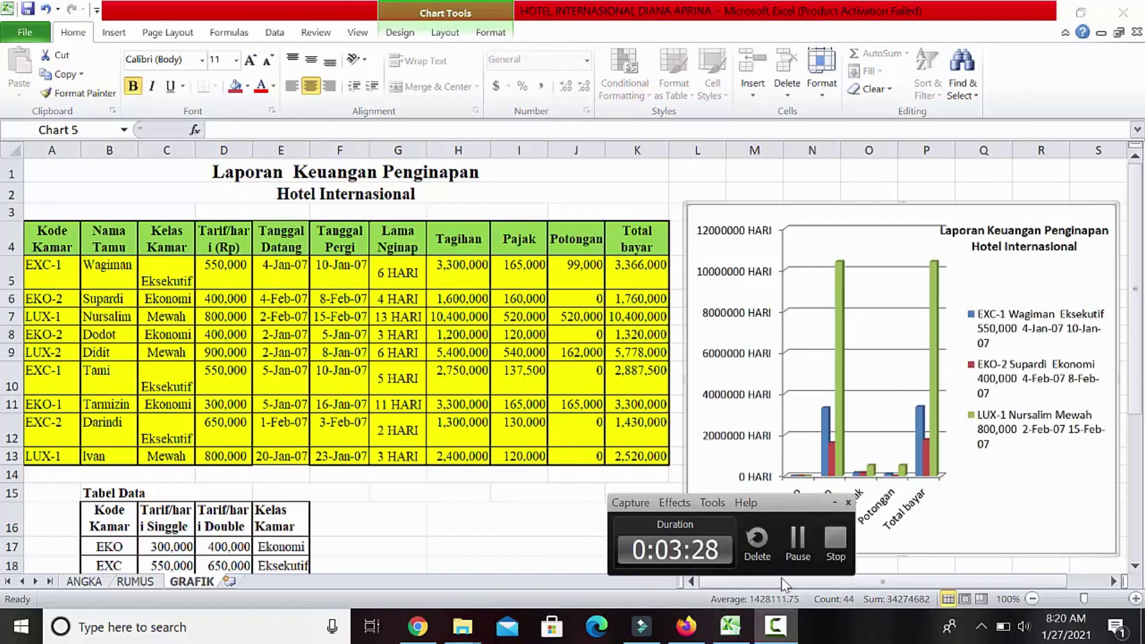
pyautogui.click(799, 544)
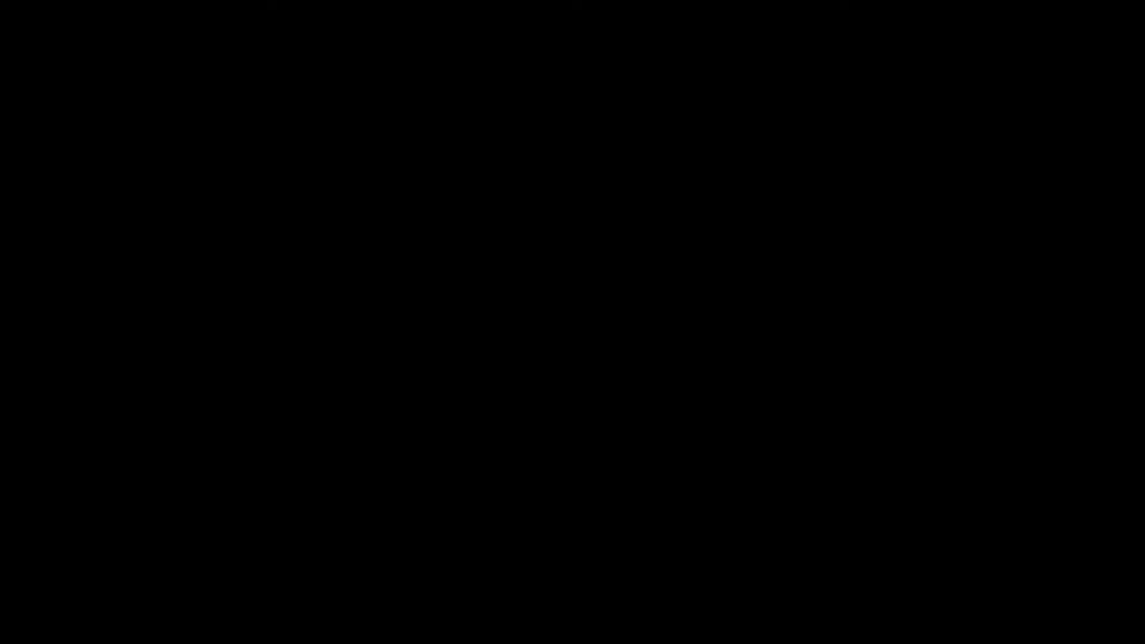